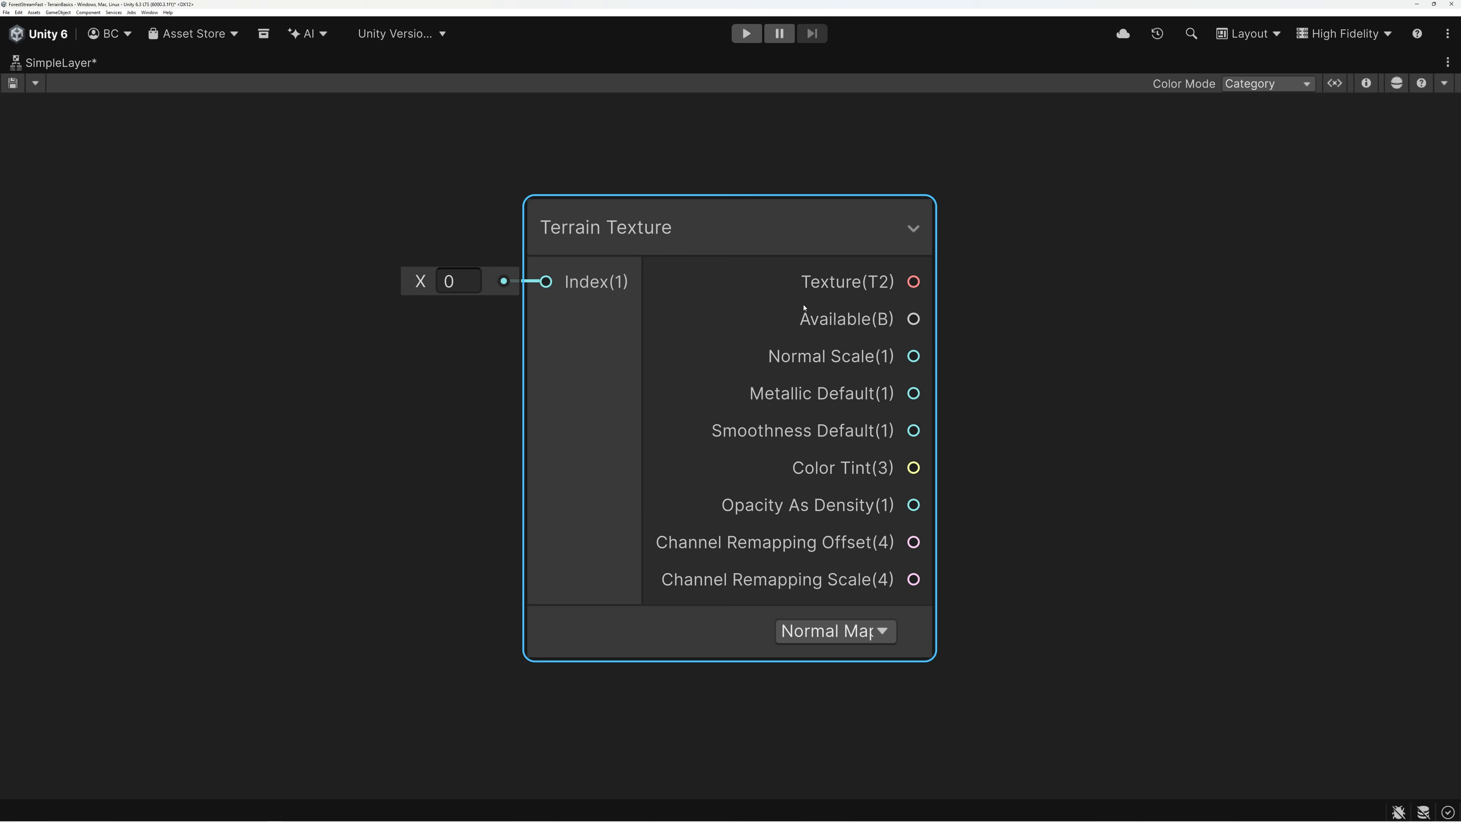
# Step: Look over the SimpleLayer graph, restore the docked editor layout, and bring up the Scene view
pyautogui.scroll(-8, 804, 238)
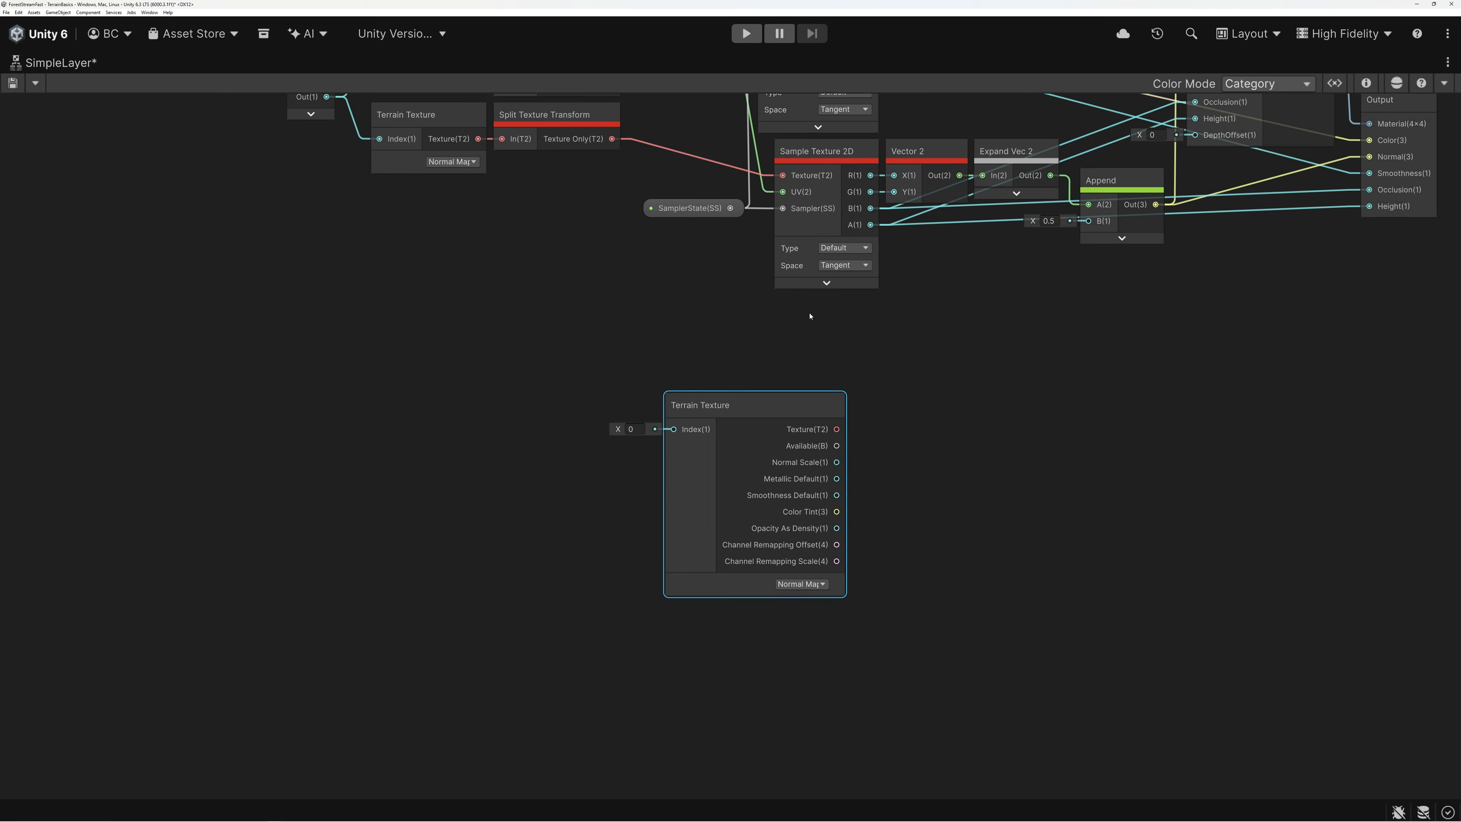
pyautogui.moveTo(734, 490); pyautogui.dragTo(678, 586, button='middle')
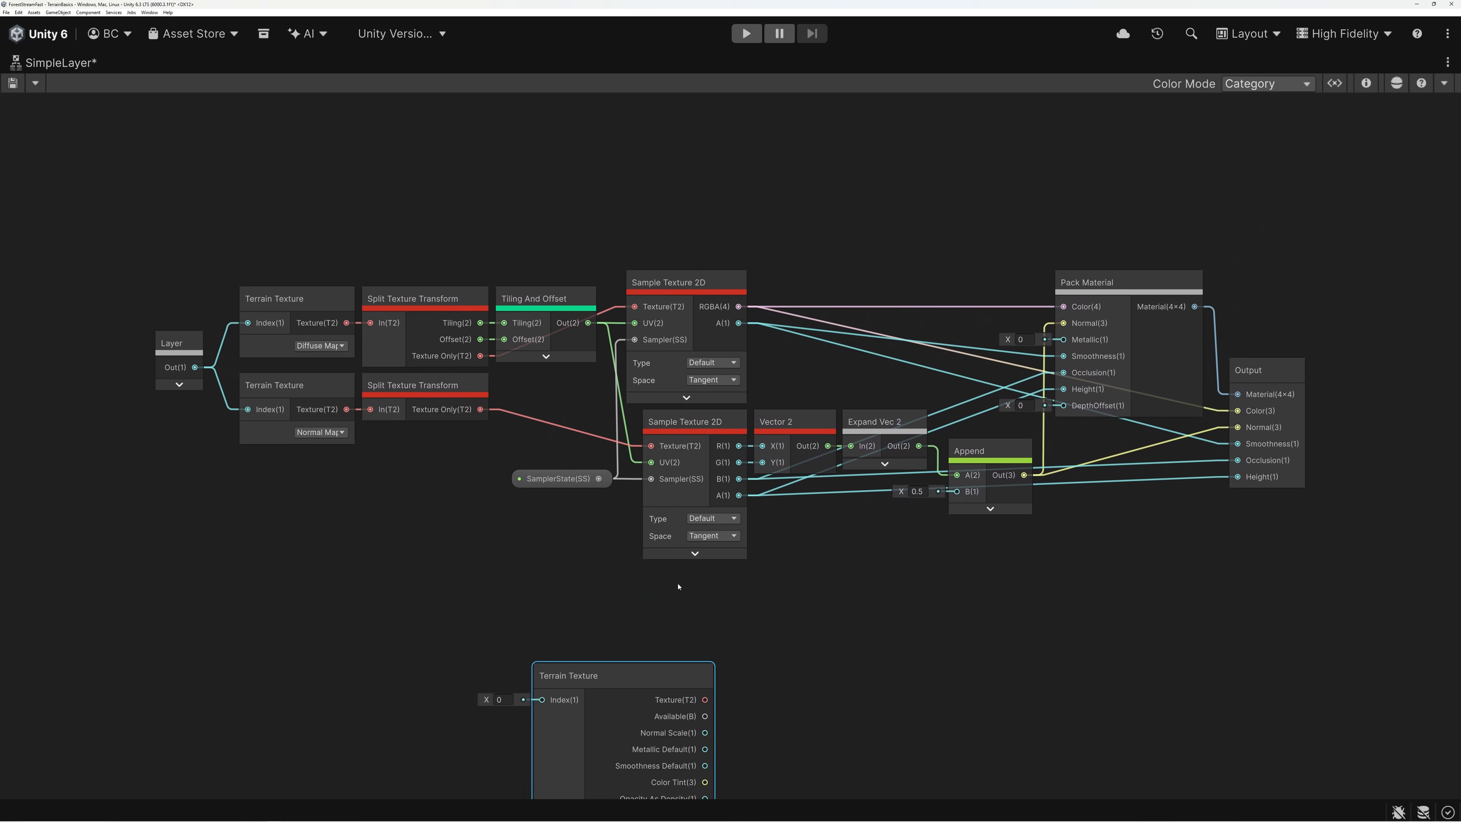
pyautogui.moveTo(172, 163); pyautogui.dragTo(1403, 561)
pyautogui.click(861, 572)
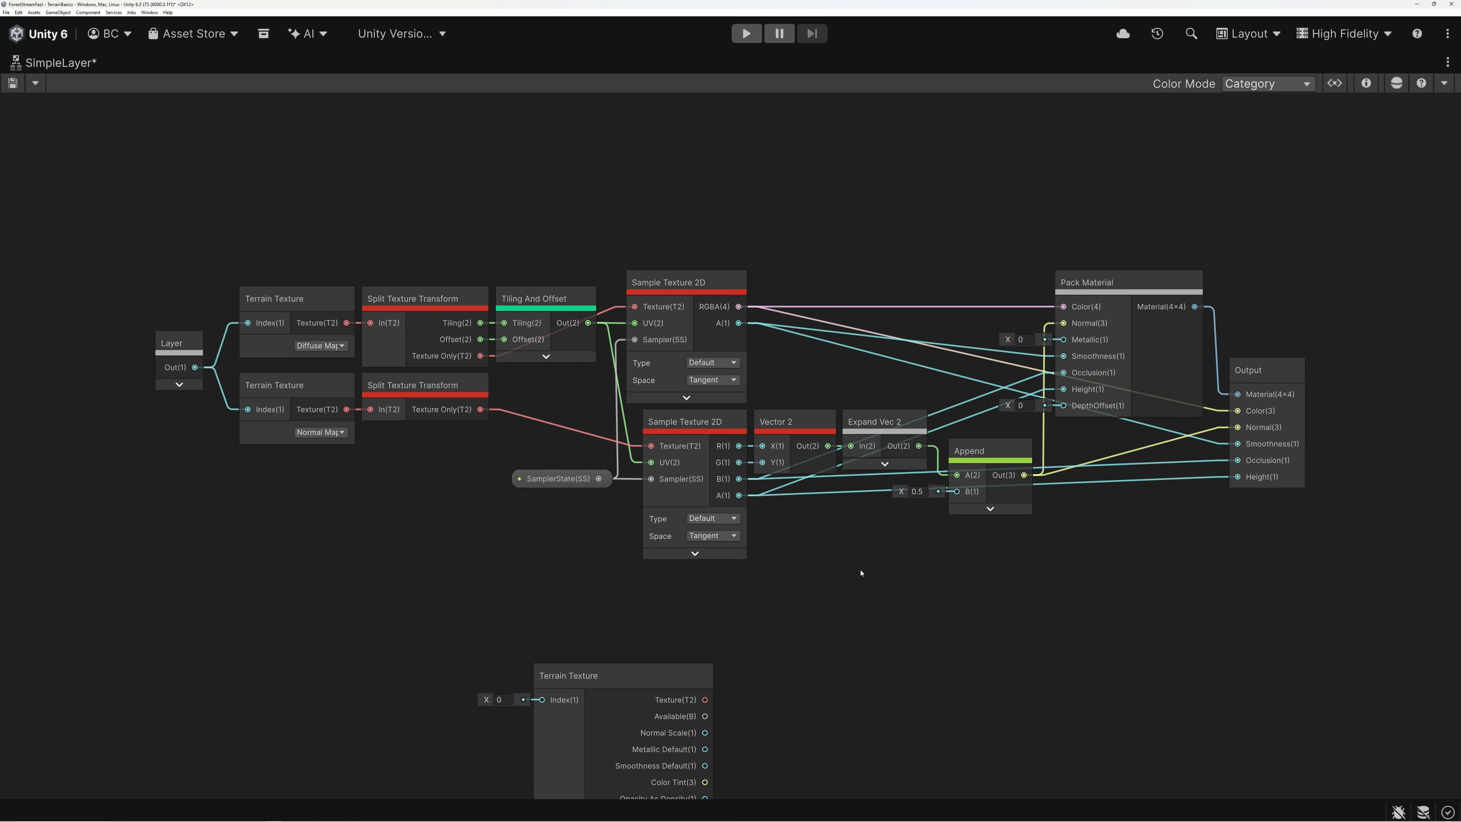
pyautogui.doubleClick(78, 69)
pyautogui.click(201, 62)
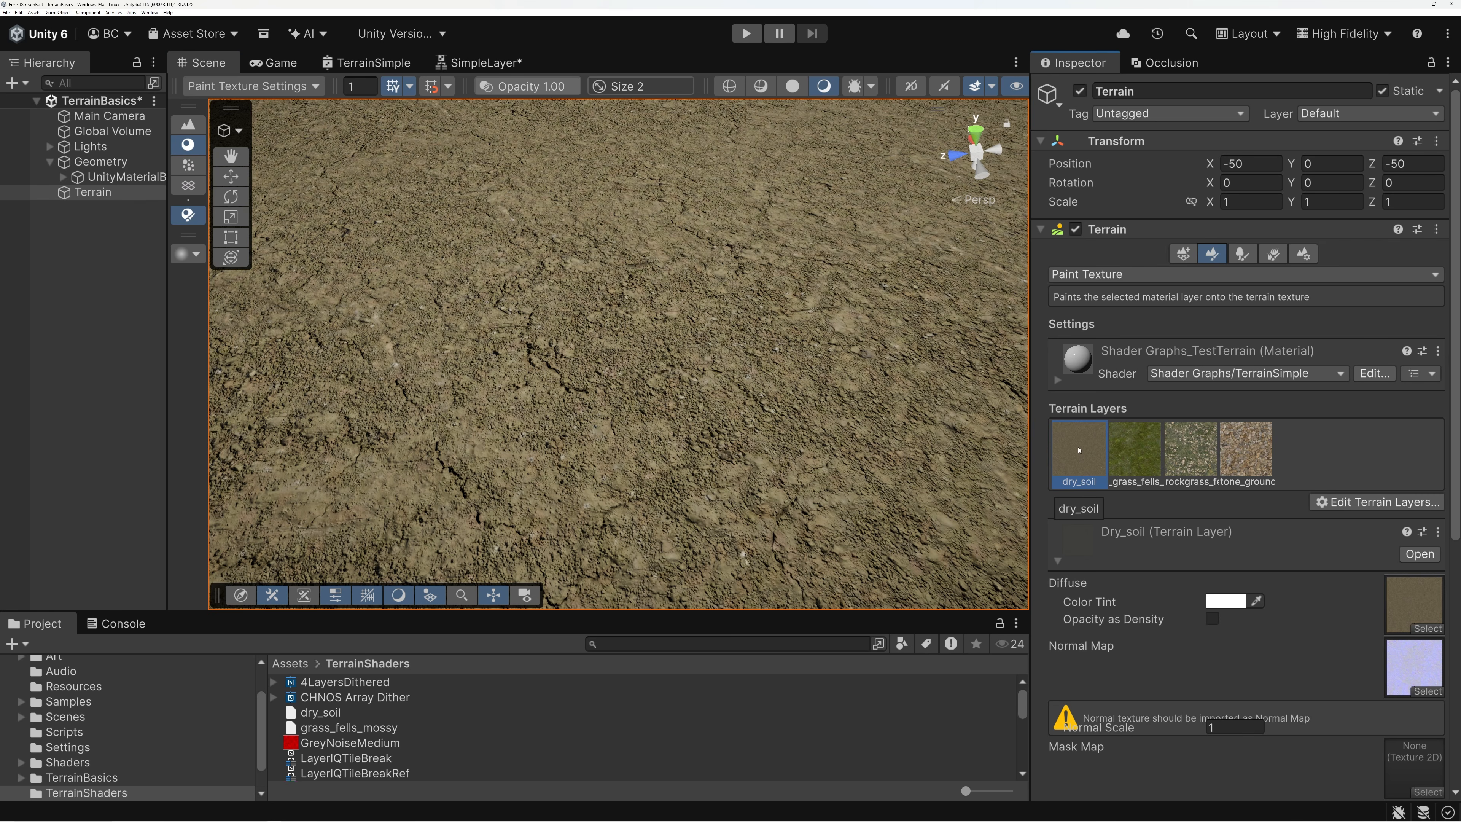
# Step: Review the dry_soil layer's texture and tiling properties and the Terrain Settings, including the assigned material, and return to Paint Texture
pyautogui.moveTo(1455, 396); pyautogui.dragTo(1452, 548)
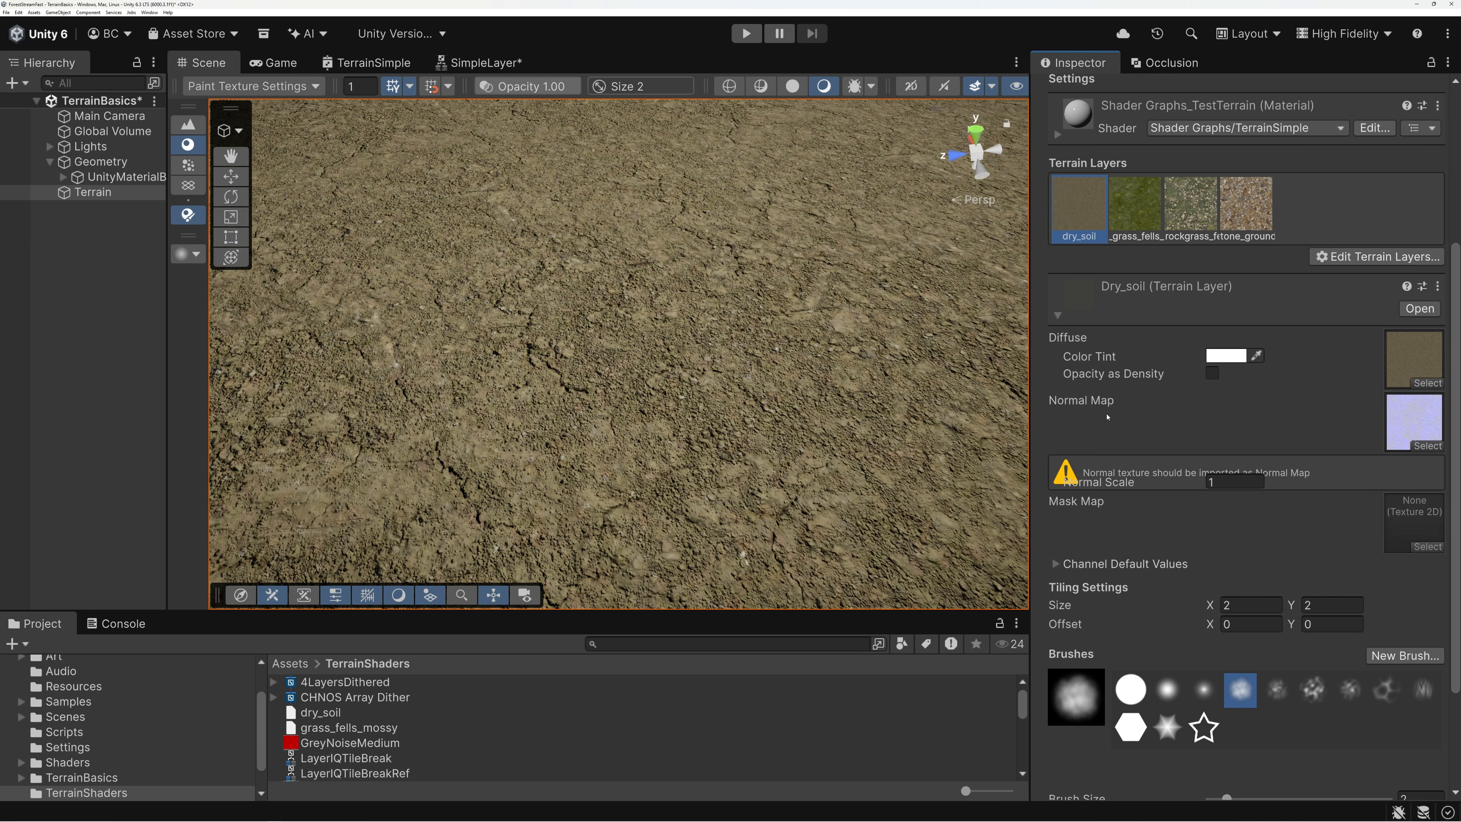
pyautogui.scroll(-3, 1110, 464)
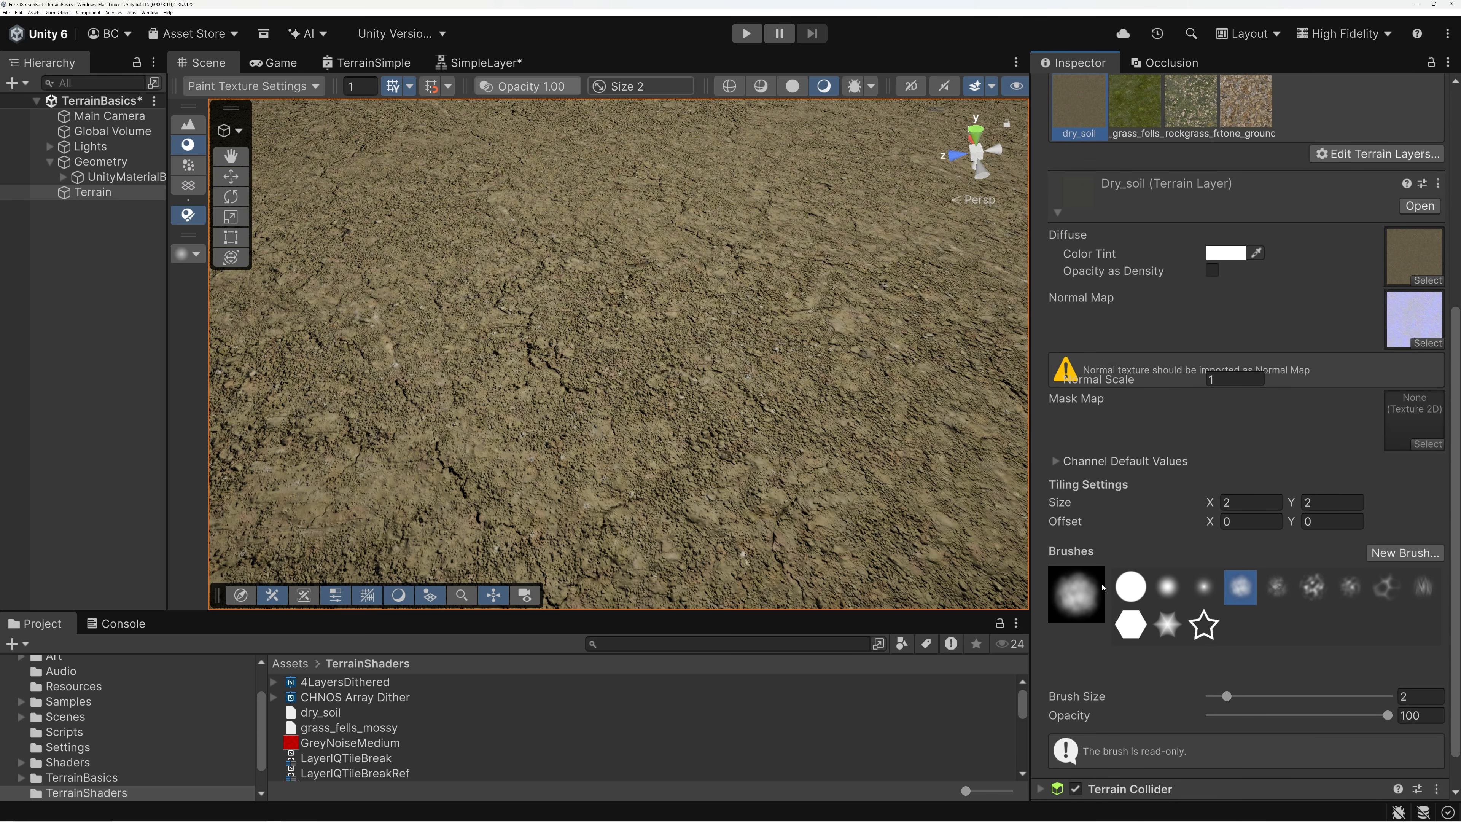
pyautogui.scroll(4, 1128, 530)
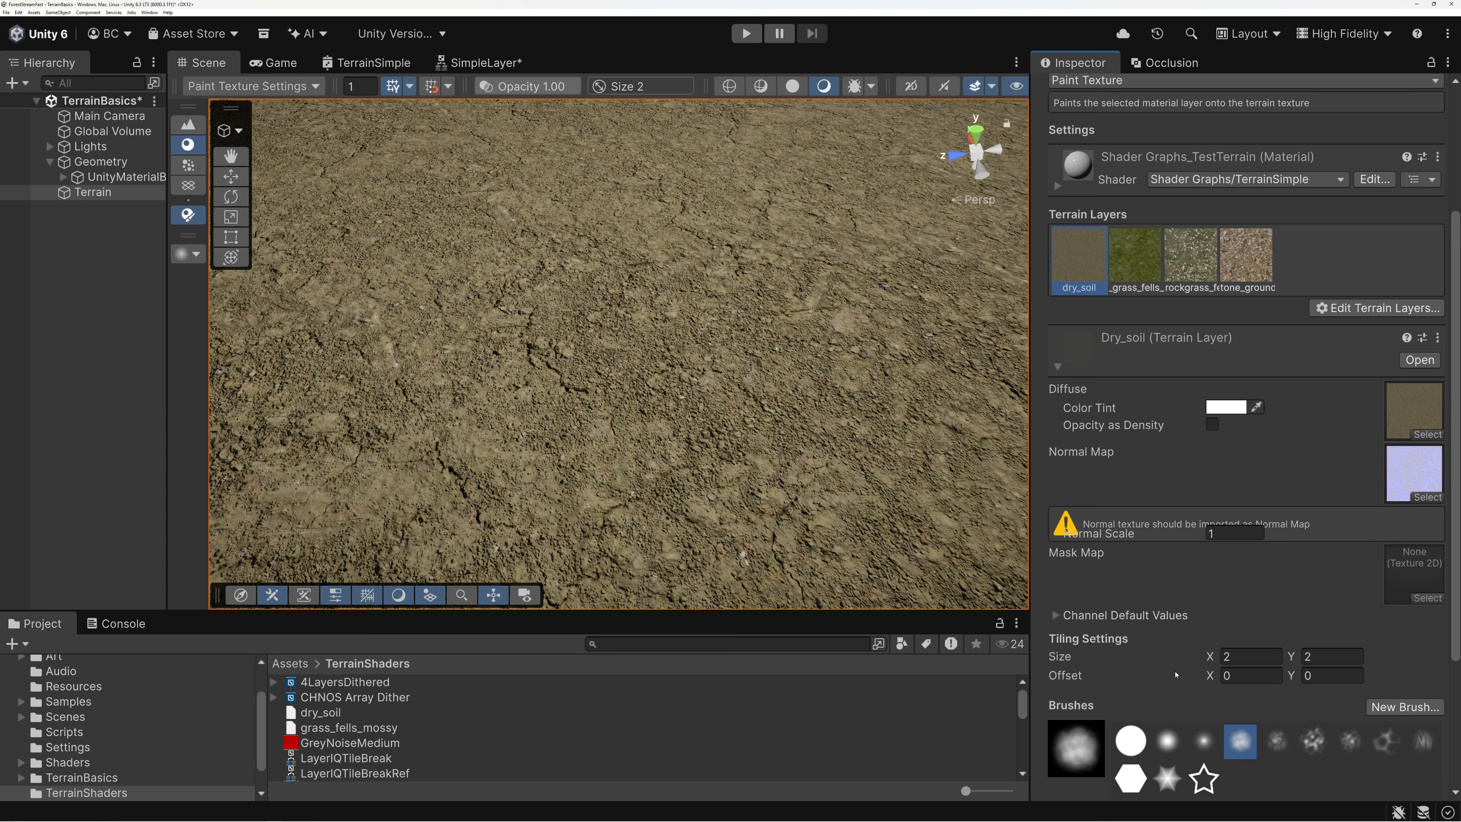
pyautogui.scroll(5, 1169, 604)
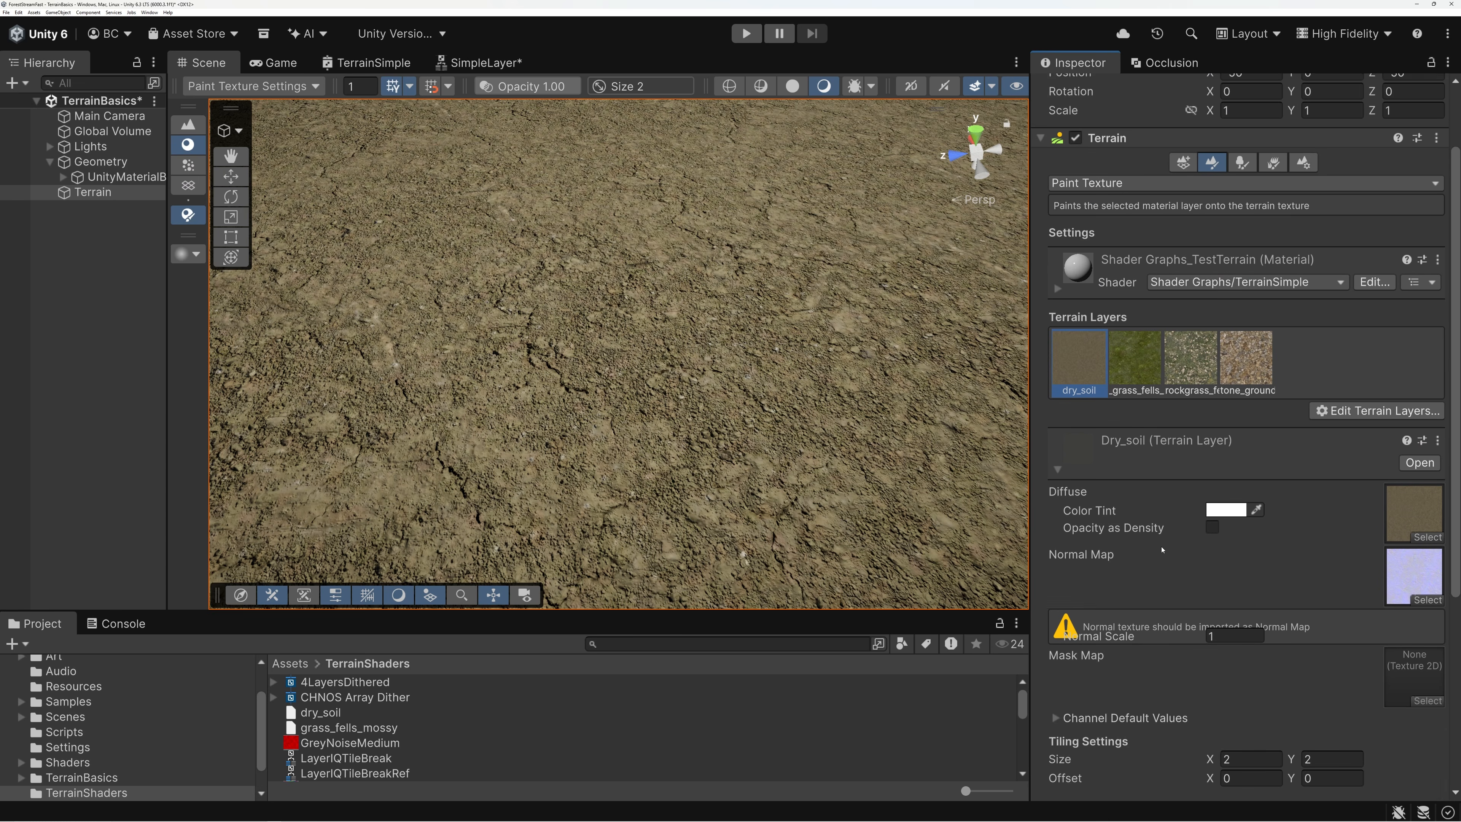
pyautogui.click(1303, 255)
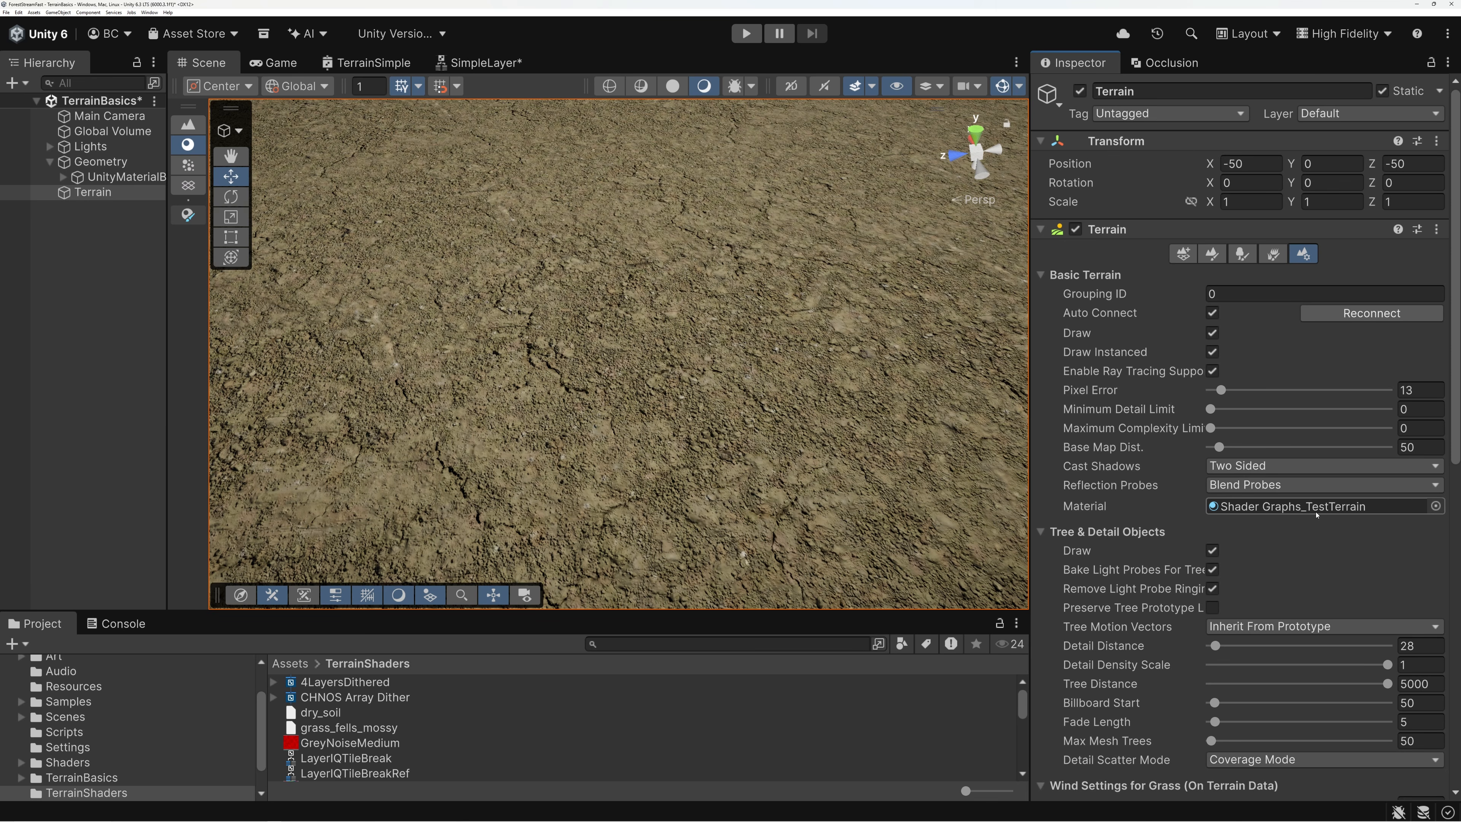
pyautogui.click(1212, 253)
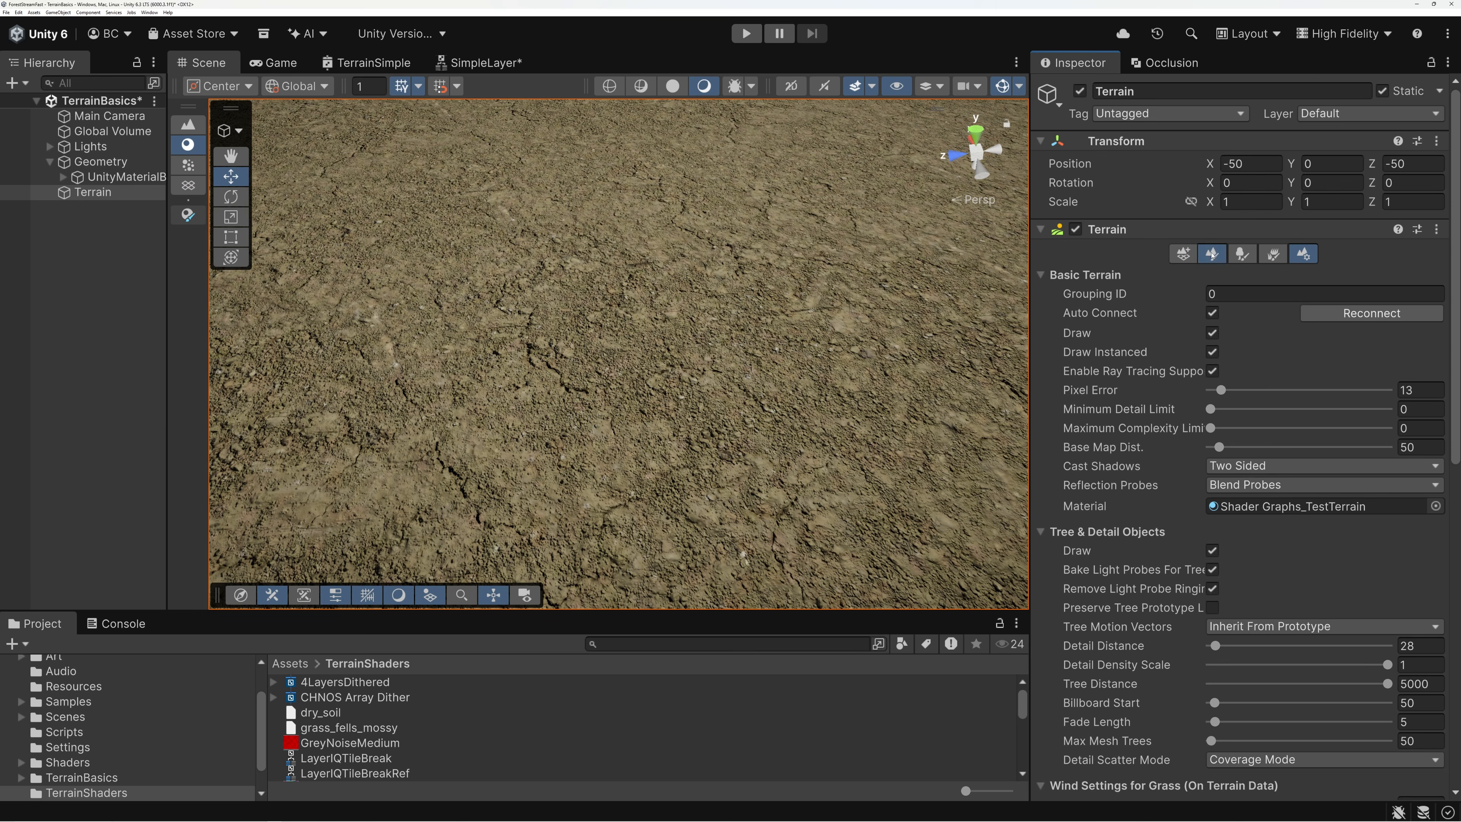
pyautogui.scroll(-4, 1152, 463)
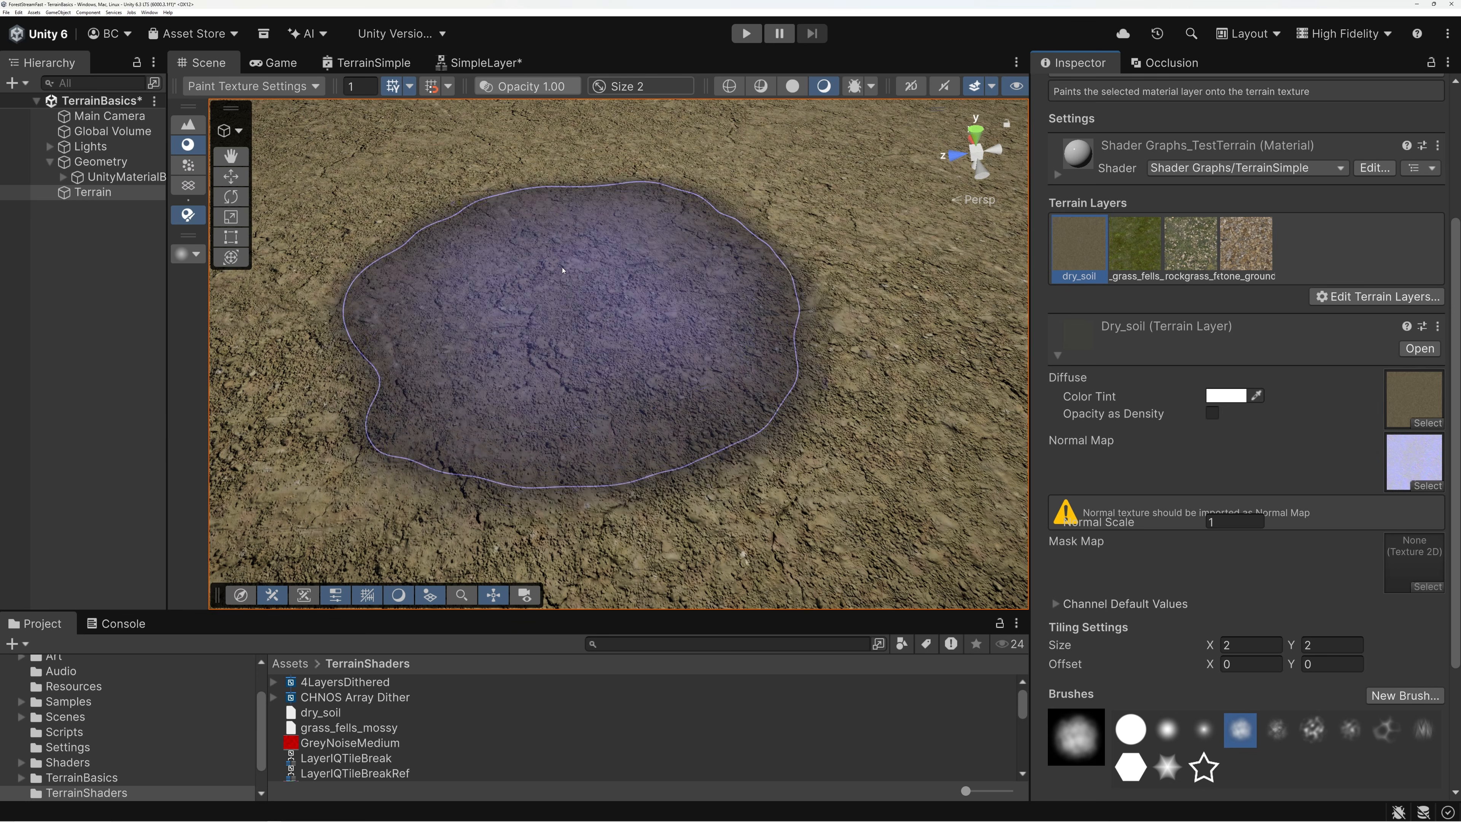
# Step: Return to the SimpleLayer graph and move the unconnected Terrain Texture node closer beneath the lower Sample Texture 2D node
pyautogui.click(480, 62)
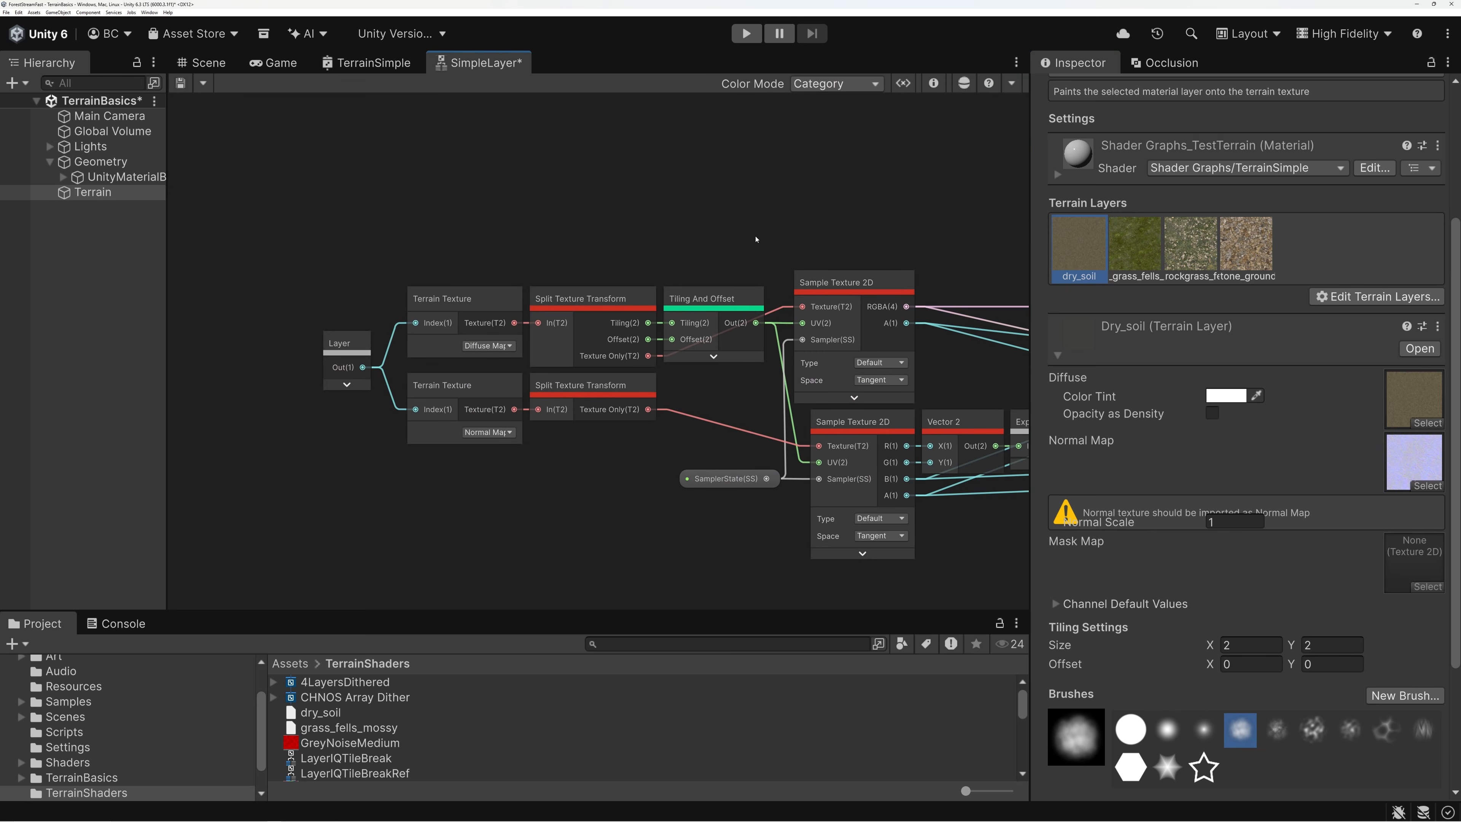
pyautogui.scroll(-3, 786, 219)
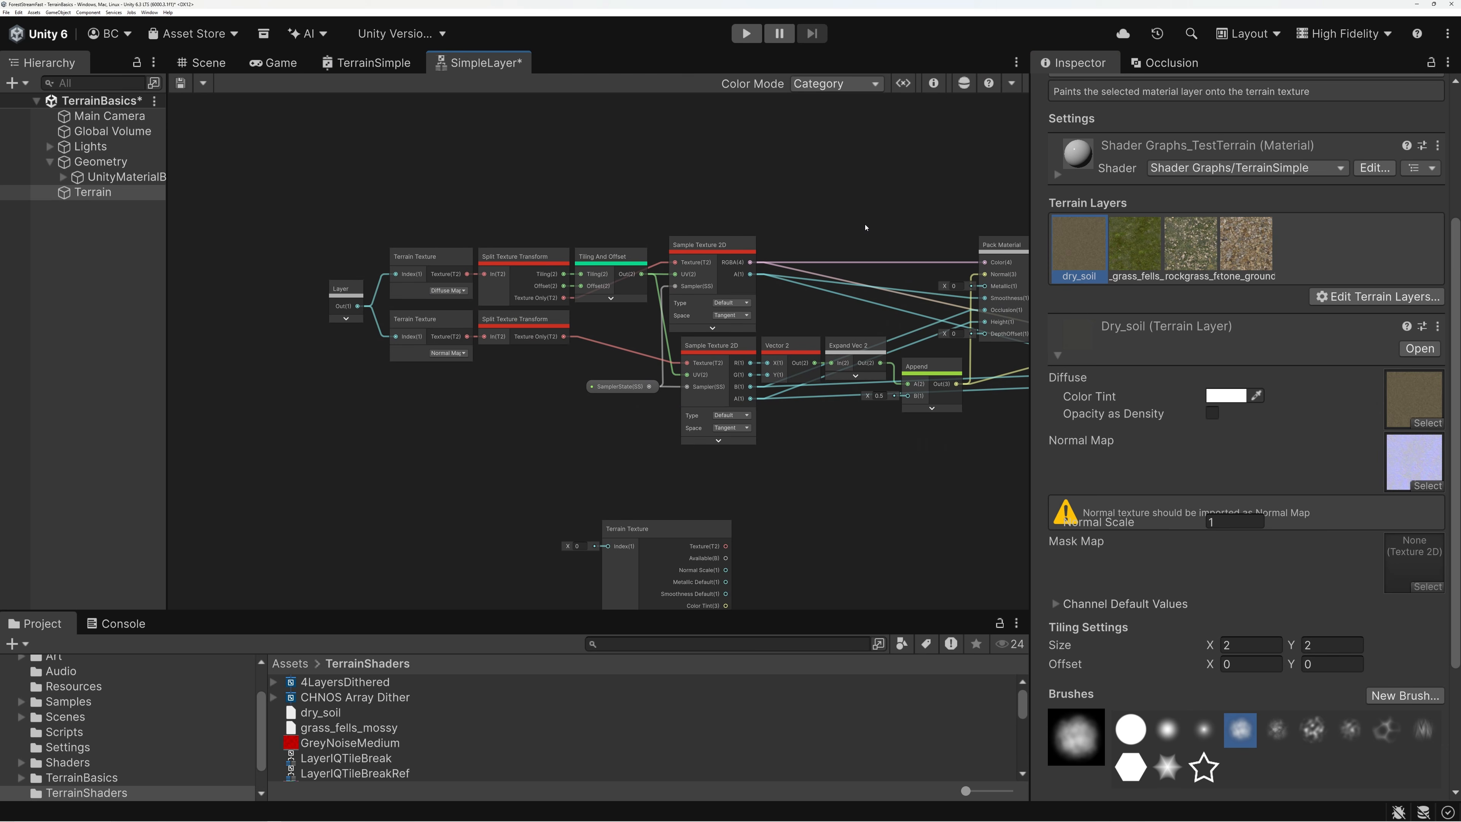
pyautogui.moveTo(865, 227); pyautogui.dragTo(793, 245, button='middle')
pyautogui.scroll(2, 757, 243)
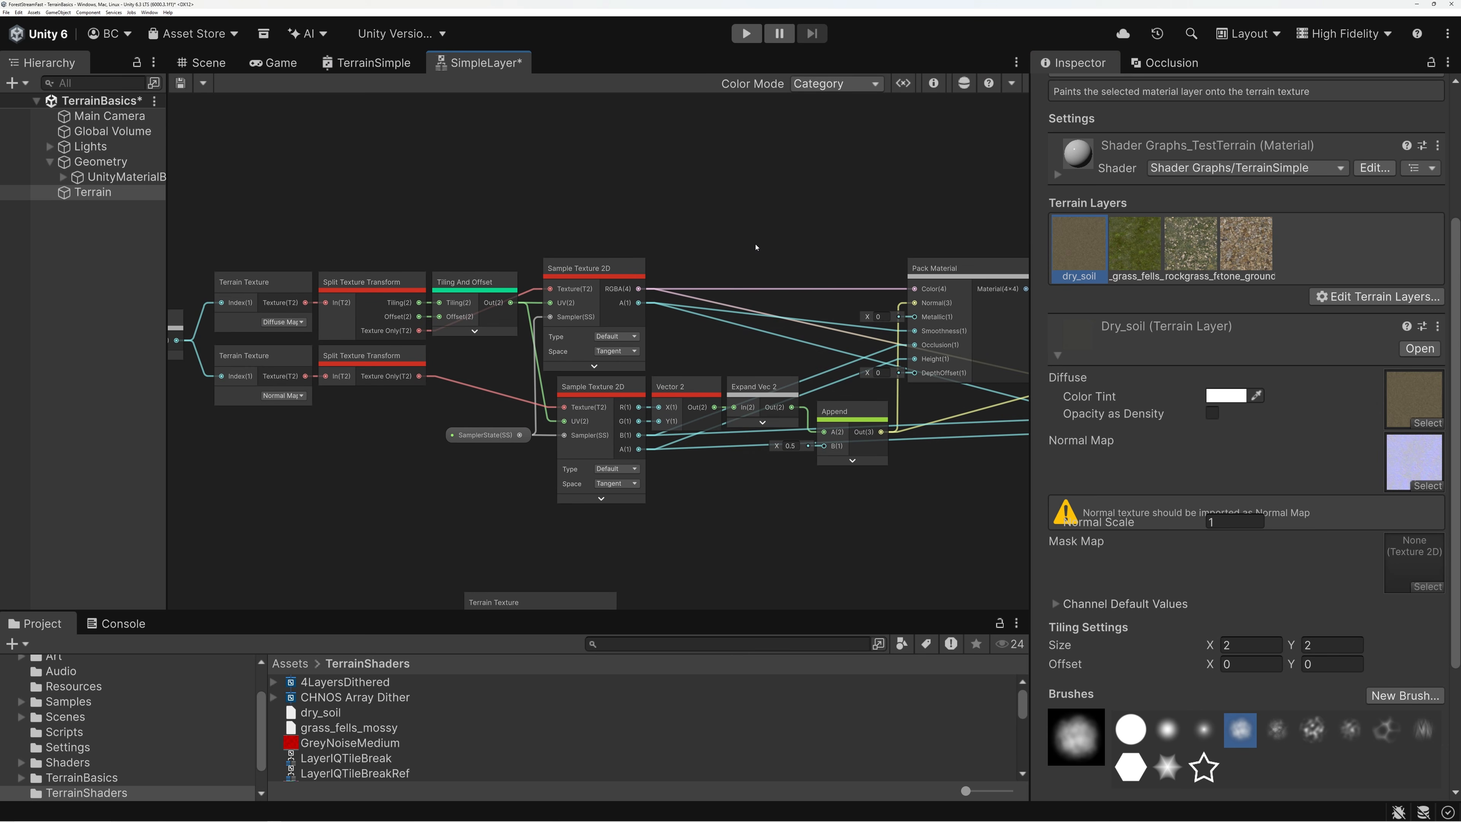
pyautogui.moveTo(697, 240); pyautogui.dragTo(775, 234, button='middle')
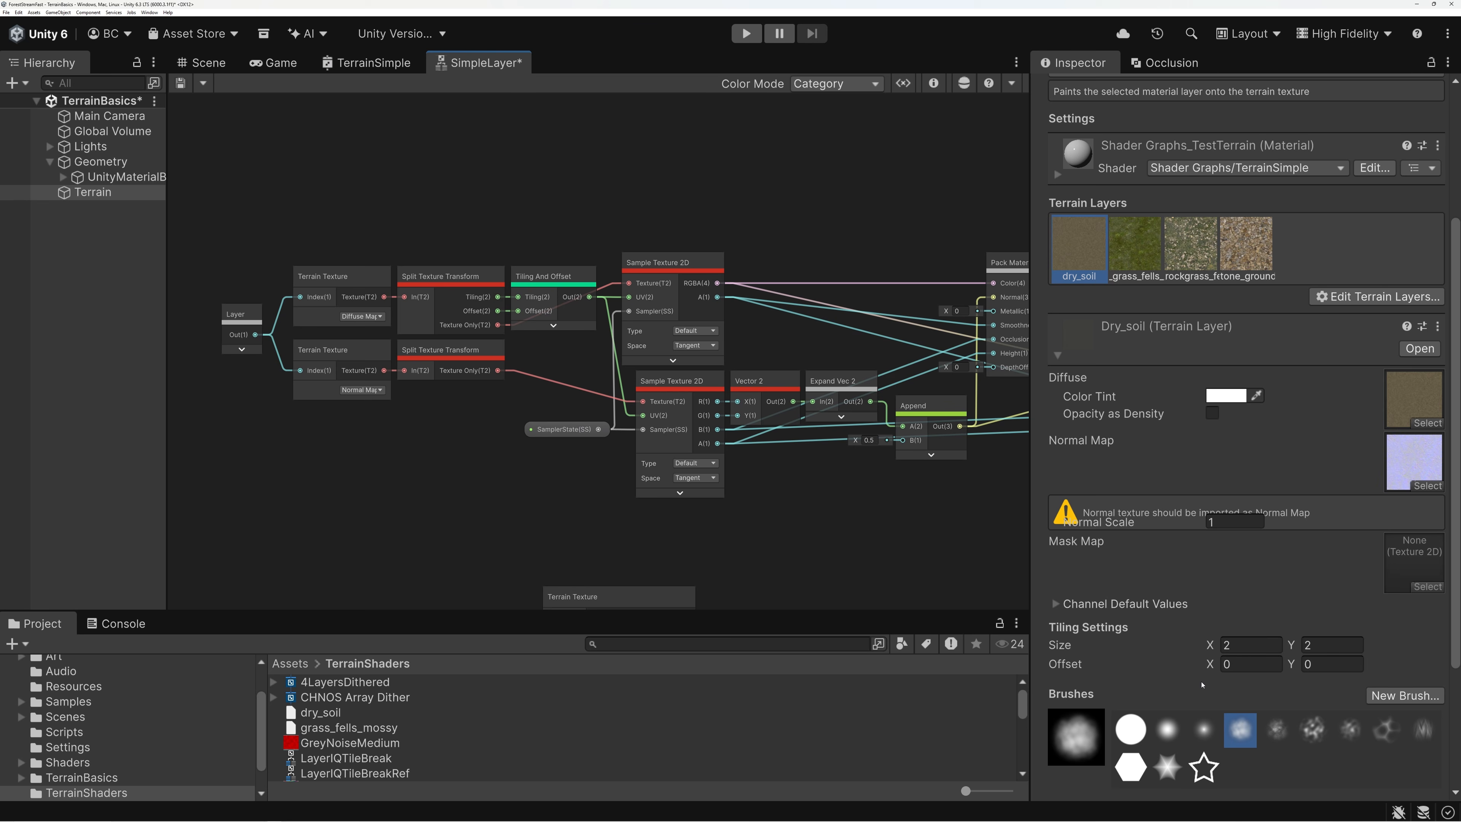
pyautogui.moveTo(813, 536); pyautogui.dragTo(756, 394, button='middle')
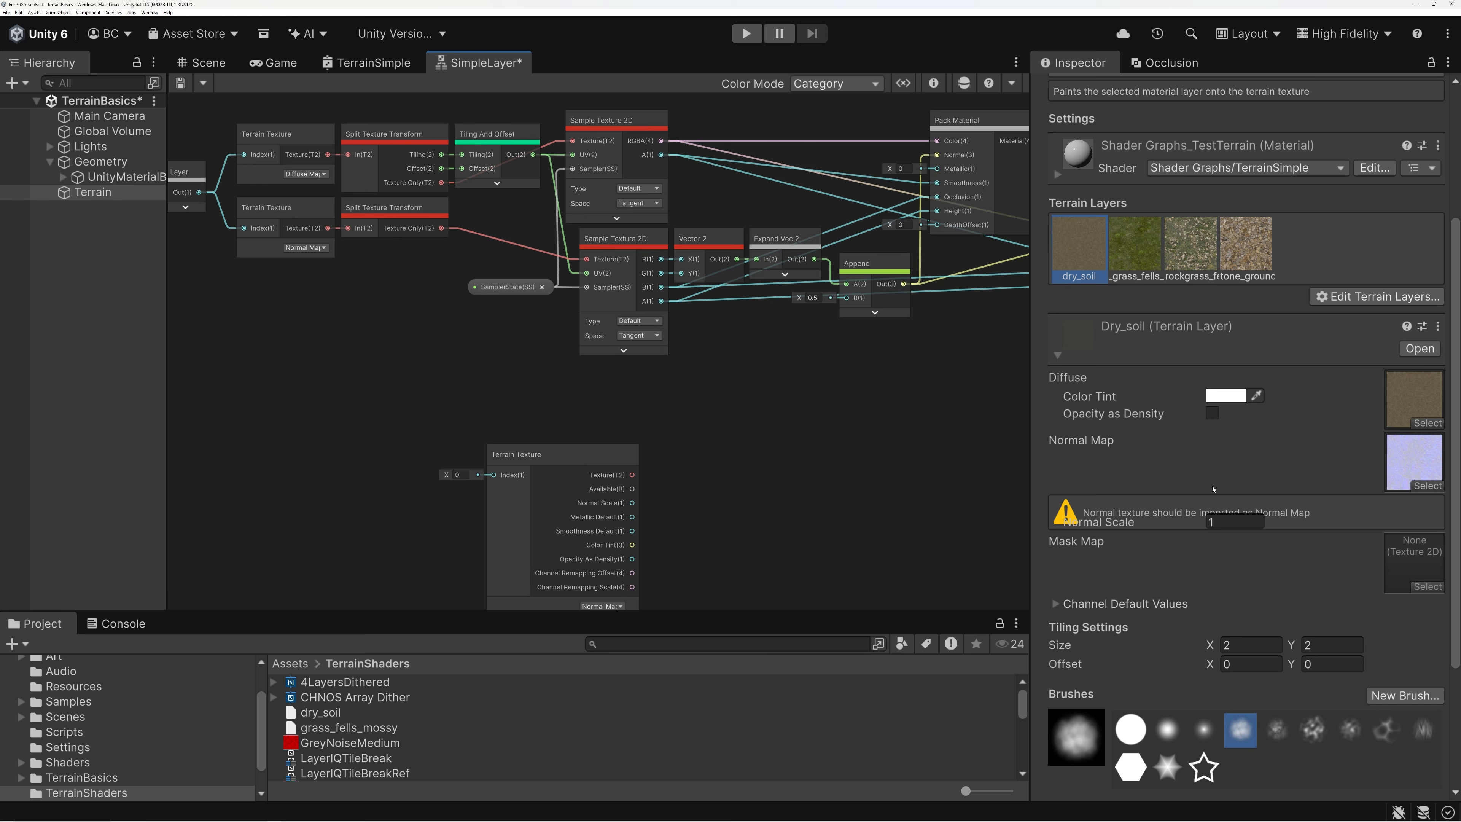
pyautogui.moveTo(588, 454); pyautogui.dragTo(645, 411)
pyautogui.moveTo(816, 398); pyautogui.dragTo(847, 306, button='middle')
# Step: Set the unconnected Terrain Texture node's texture type to Diffuse Map
pyautogui.scroll(6, 649, 337)
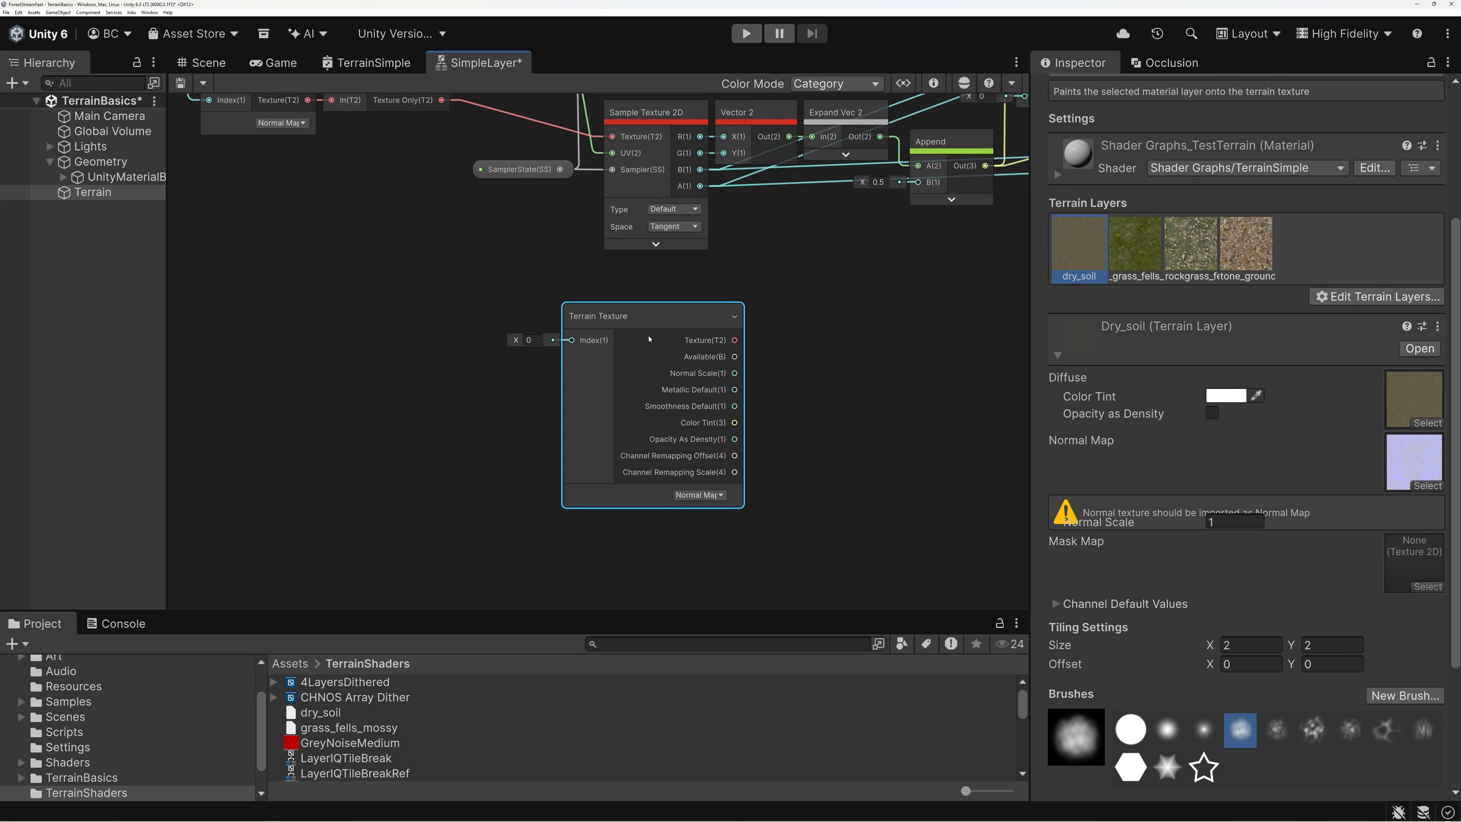
pyautogui.moveTo(711, 391); pyautogui.dragTo(703, 299, button='middle')
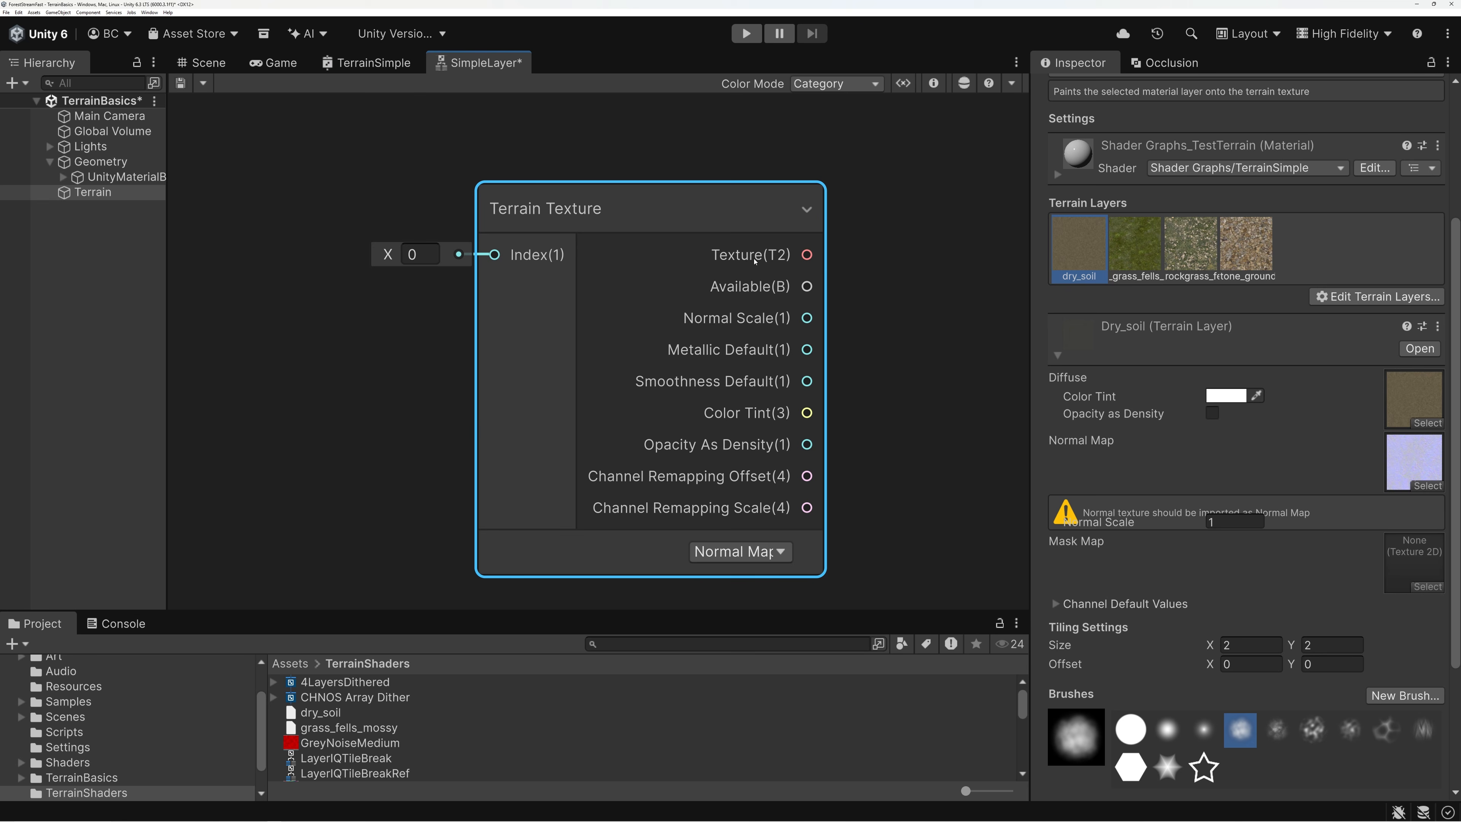
pyautogui.moveTo(742, 265); pyautogui.dragTo(673, 250, button='middle')
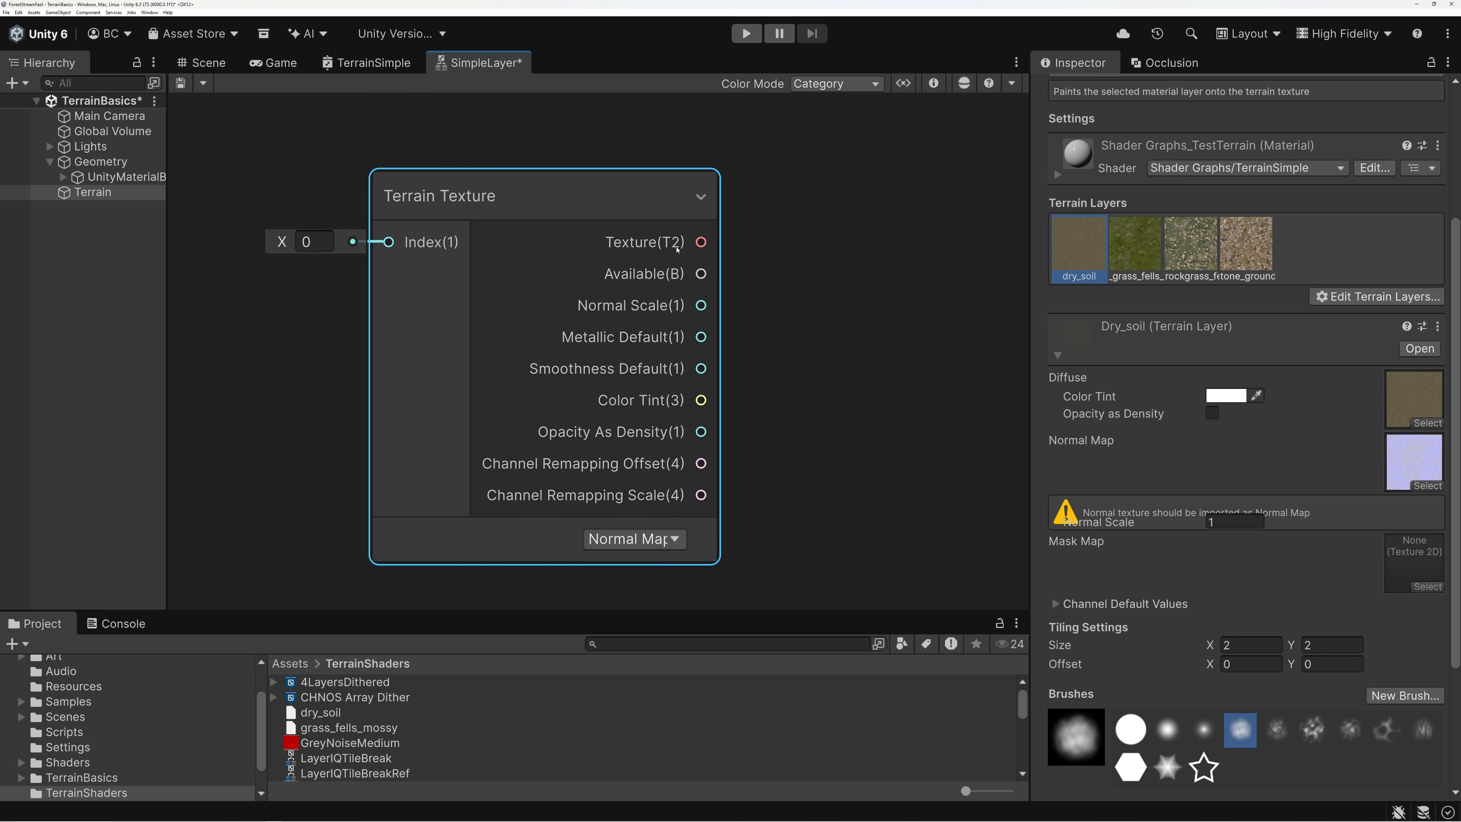
pyautogui.click(640, 546)
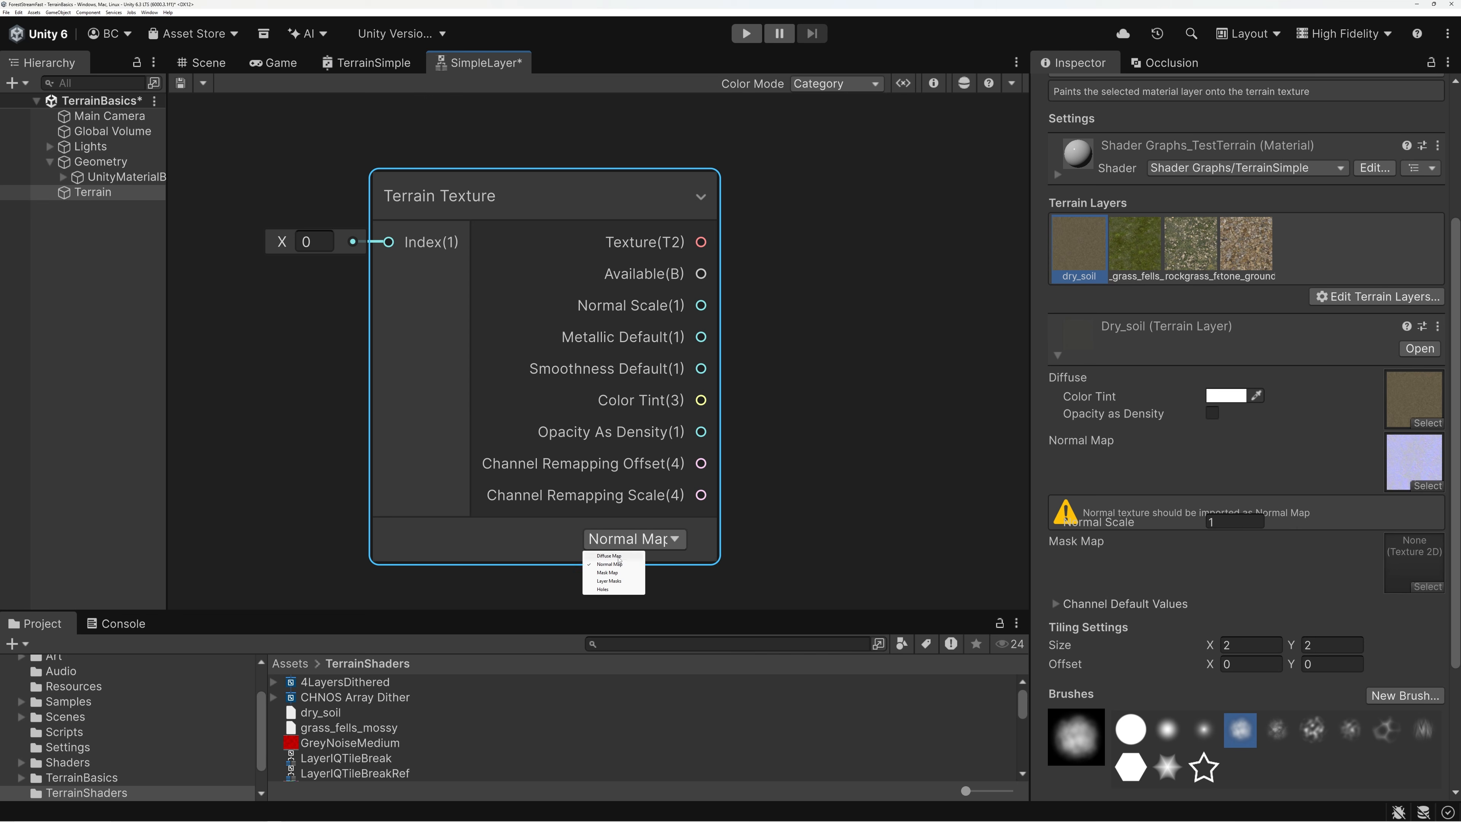
pyautogui.click(611, 557)
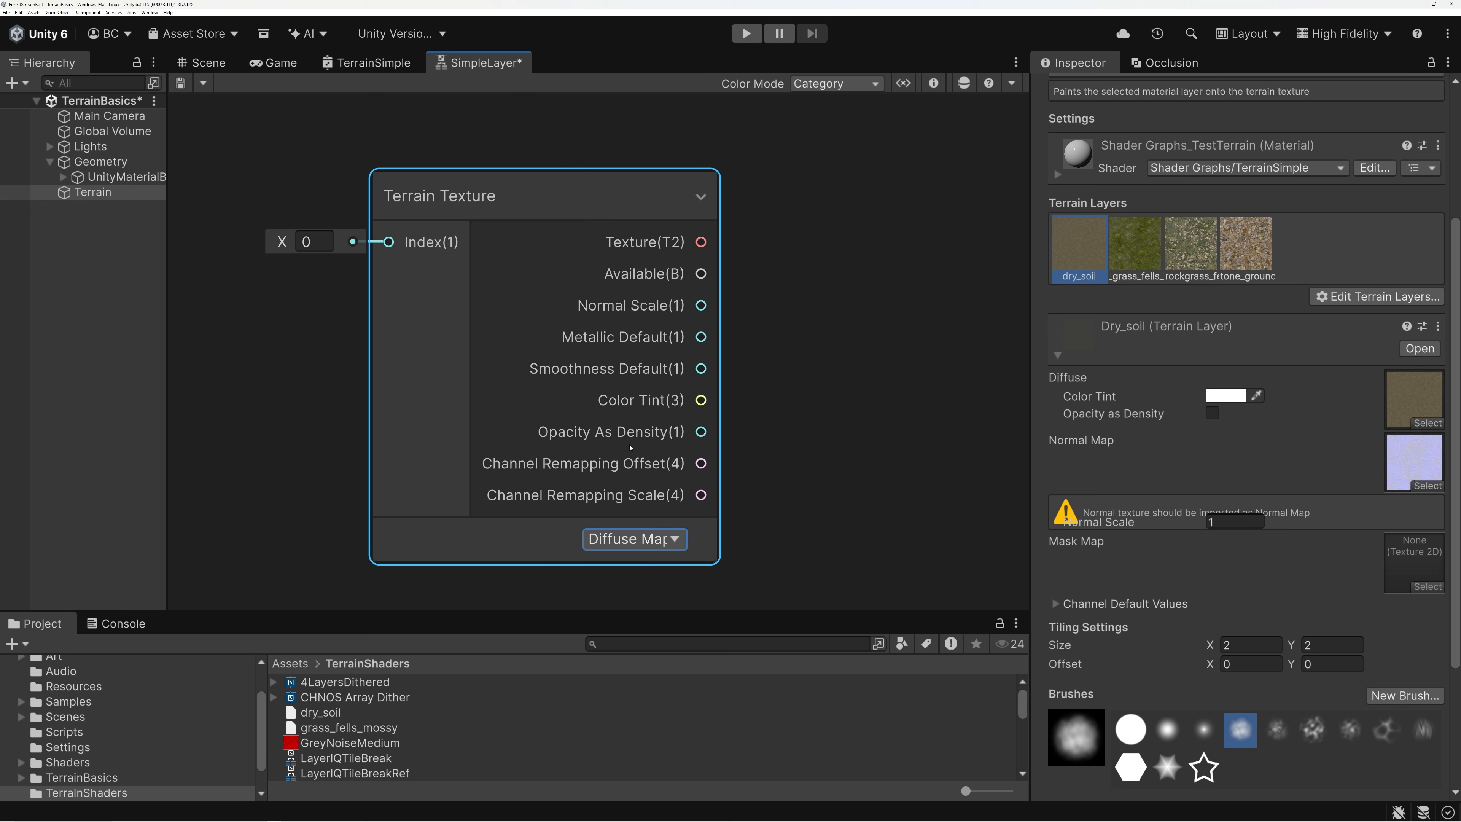
# Step: Reposition the unconnected Terrain Texture node beneath the lower Split Texture Transform node
pyautogui.scroll(-3, 630, 448)
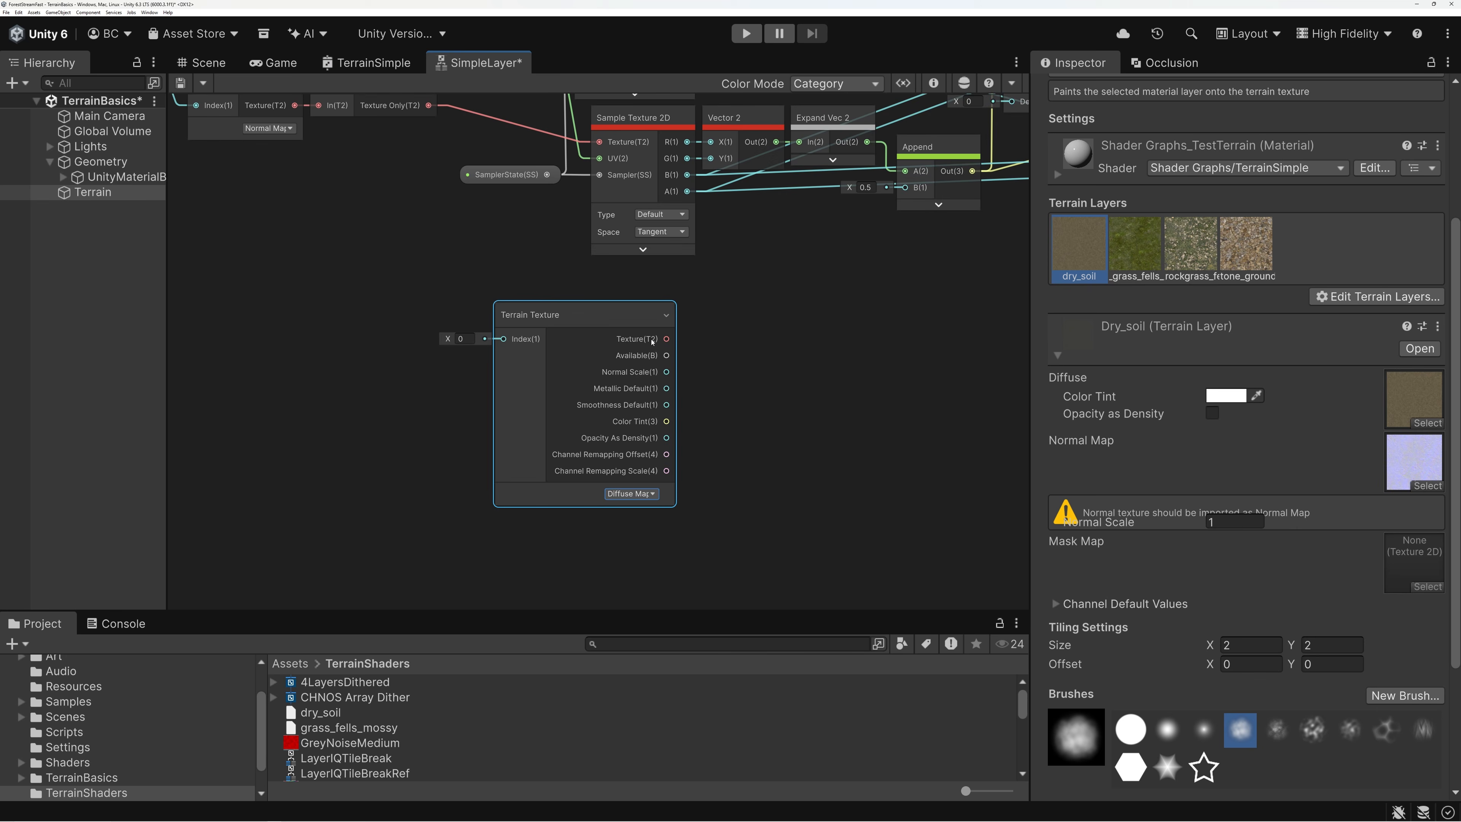
pyautogui.scroll(2, 652, 342)
pyautogui.moveTo(676, 340); pyautogui.dragTo(879, 334)
pyautogui.click(624, 343)
pyautogui.moveTo(624, 342); pyautogui.dragTo(575, 313)
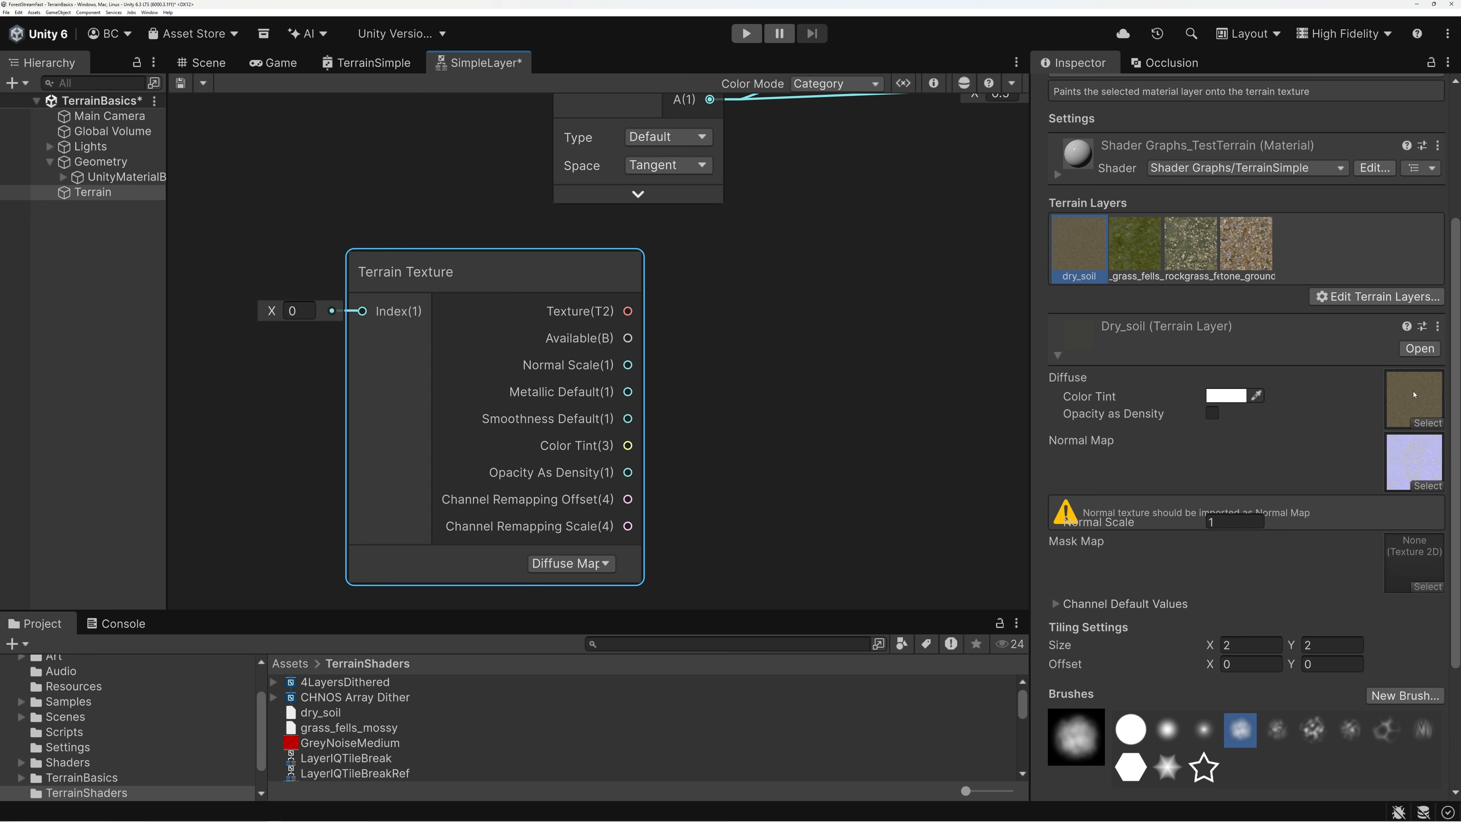
pyautogui.scroll(-1, 781, 342)
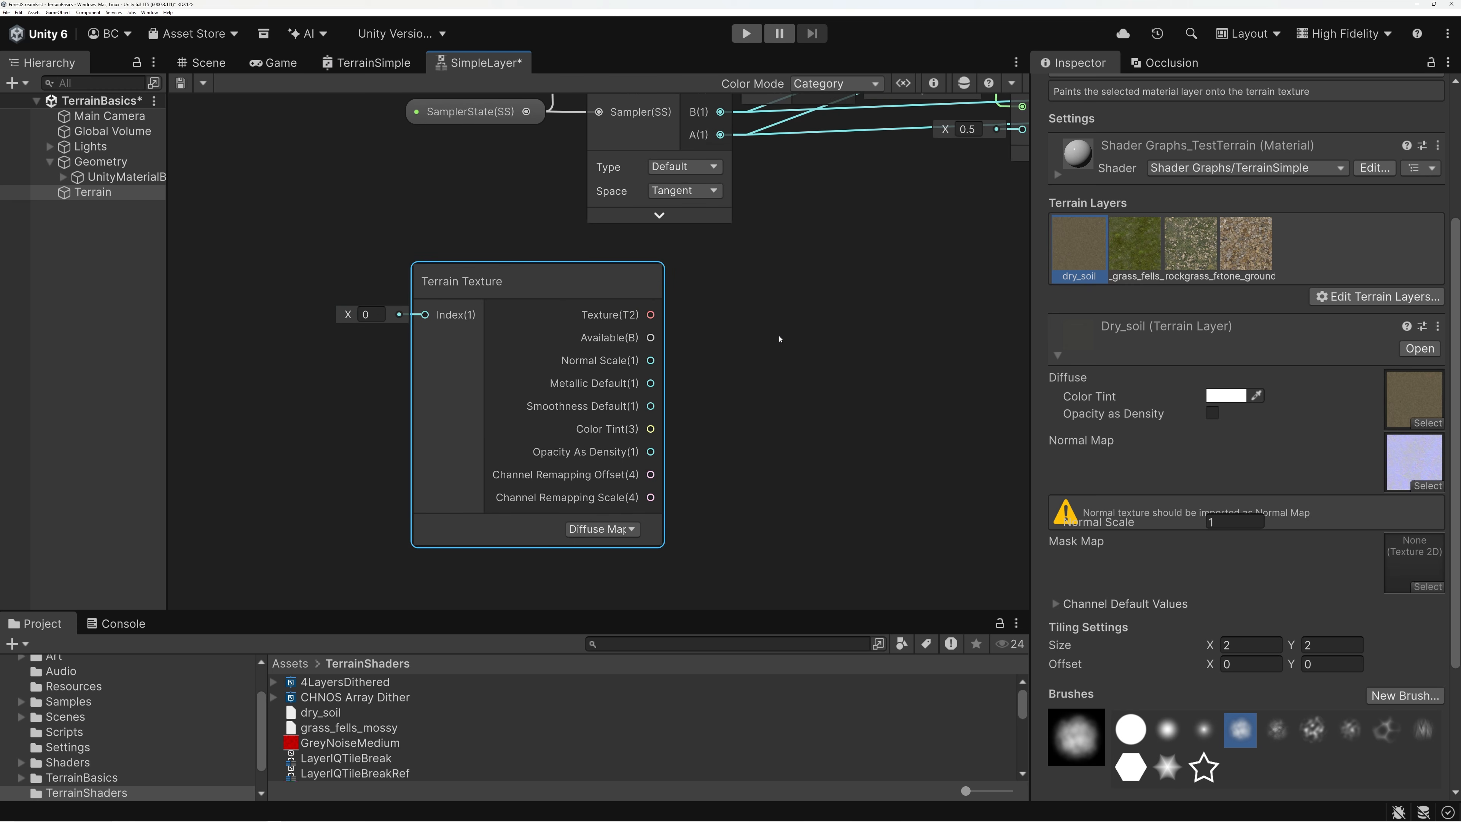
pyautogui.moveTo(772, 293); pyautogui.dragTo(807, 496, button='middle')
pyautogui.scroll(-2, 816, 432)
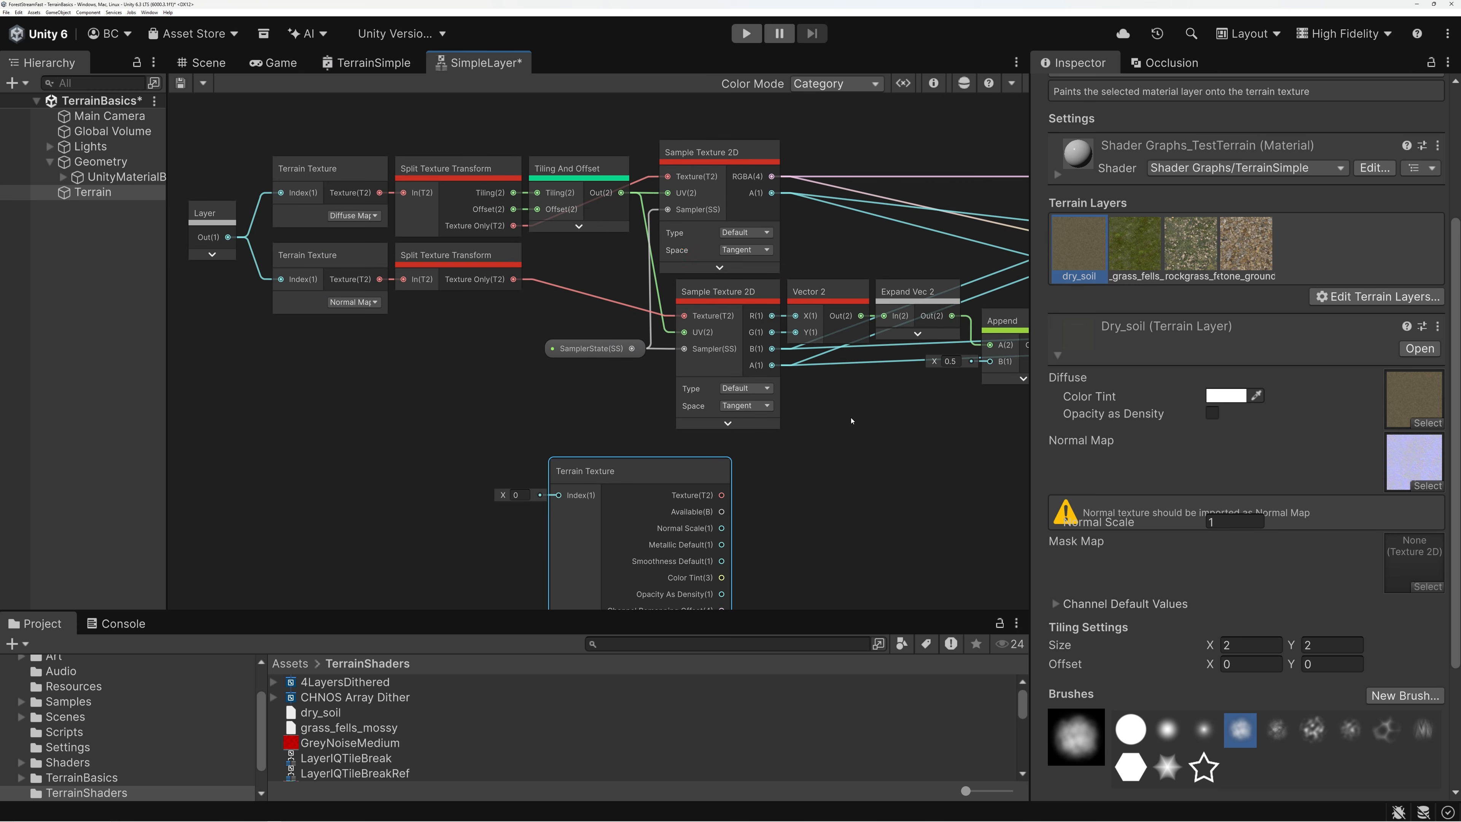
pyautogui.moveTo(851, 418); pyautogui.dragTo(861, 461, button='middle')
pyautogui.scroll(1, 860, 461)
pyautogui.moveTo(633, 529); pyautogui.dragTo(386, 445)
pyautogui.moveTo(387, 445); pyautogui.dragTo(638, 479, button='middle')
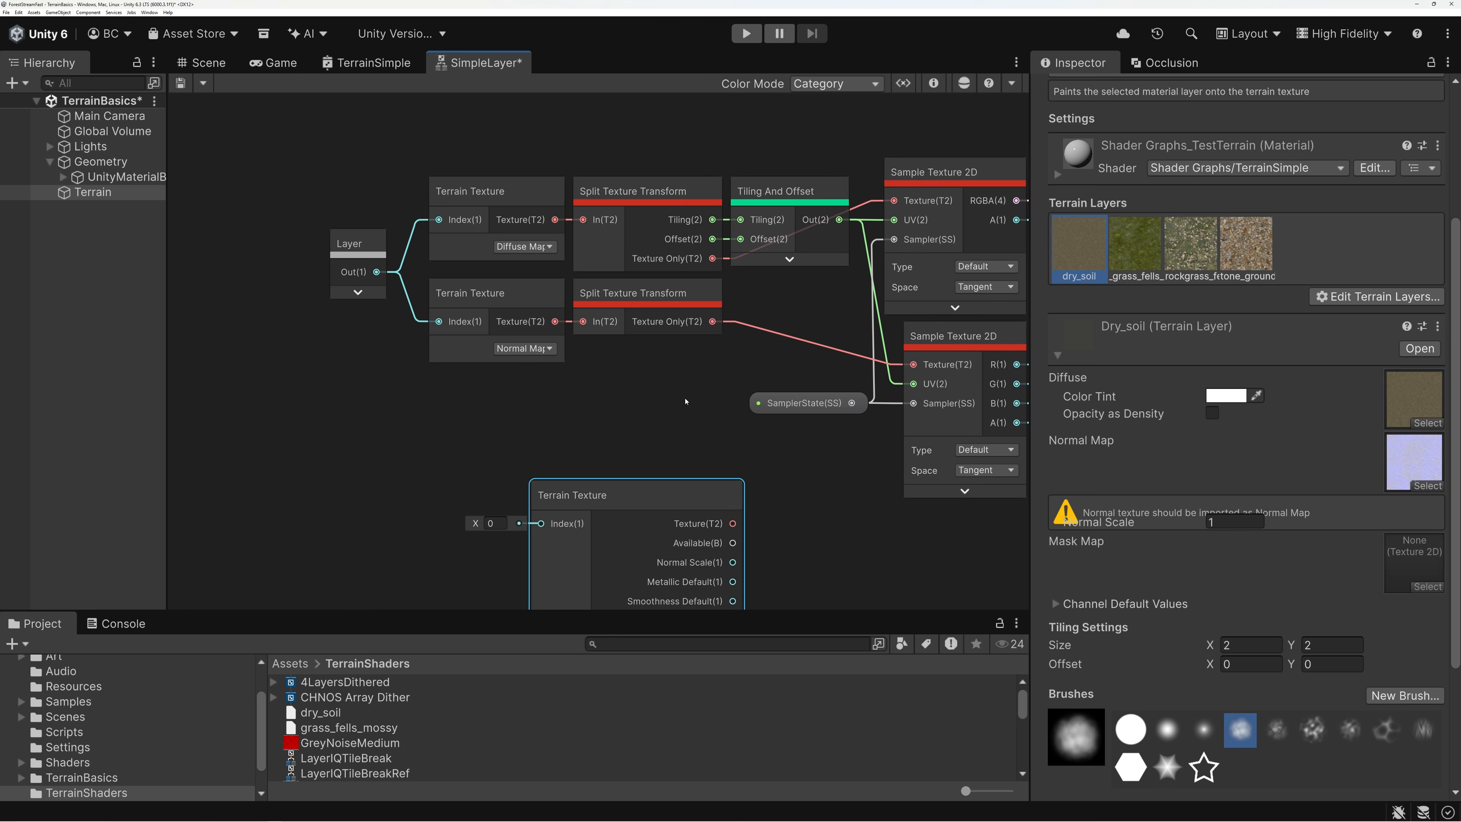
# Step: Examine how the Diffuse Map Terrain Texture node feeds Split Texture Transform, Tiling And Offset, and the upper Sample Texture 2D node
pyautogui.scroll(1, 659, 426)
pyautogui.click(431, 159)
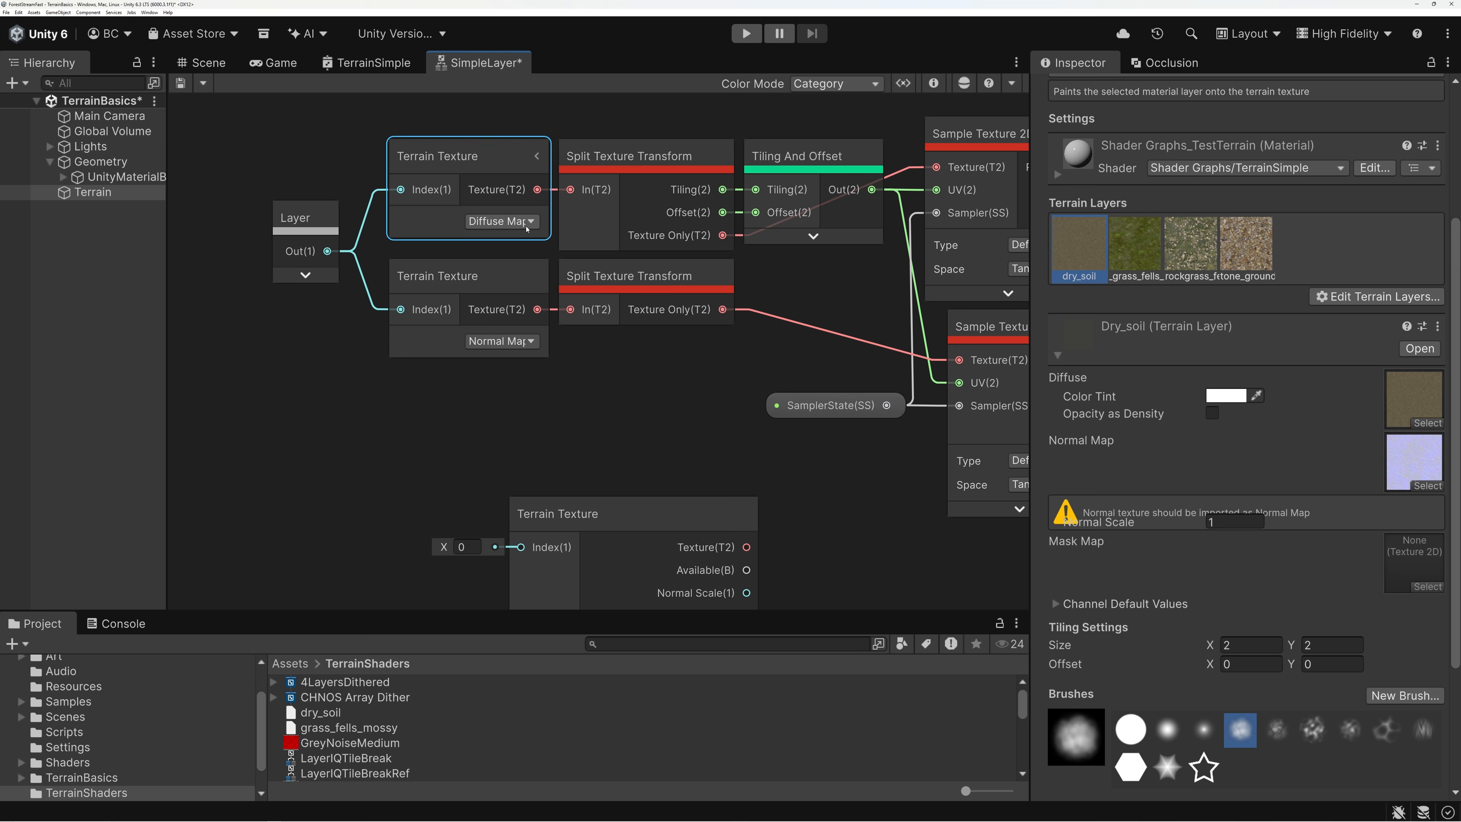
pyautogui.scroll(3, 501, 223)
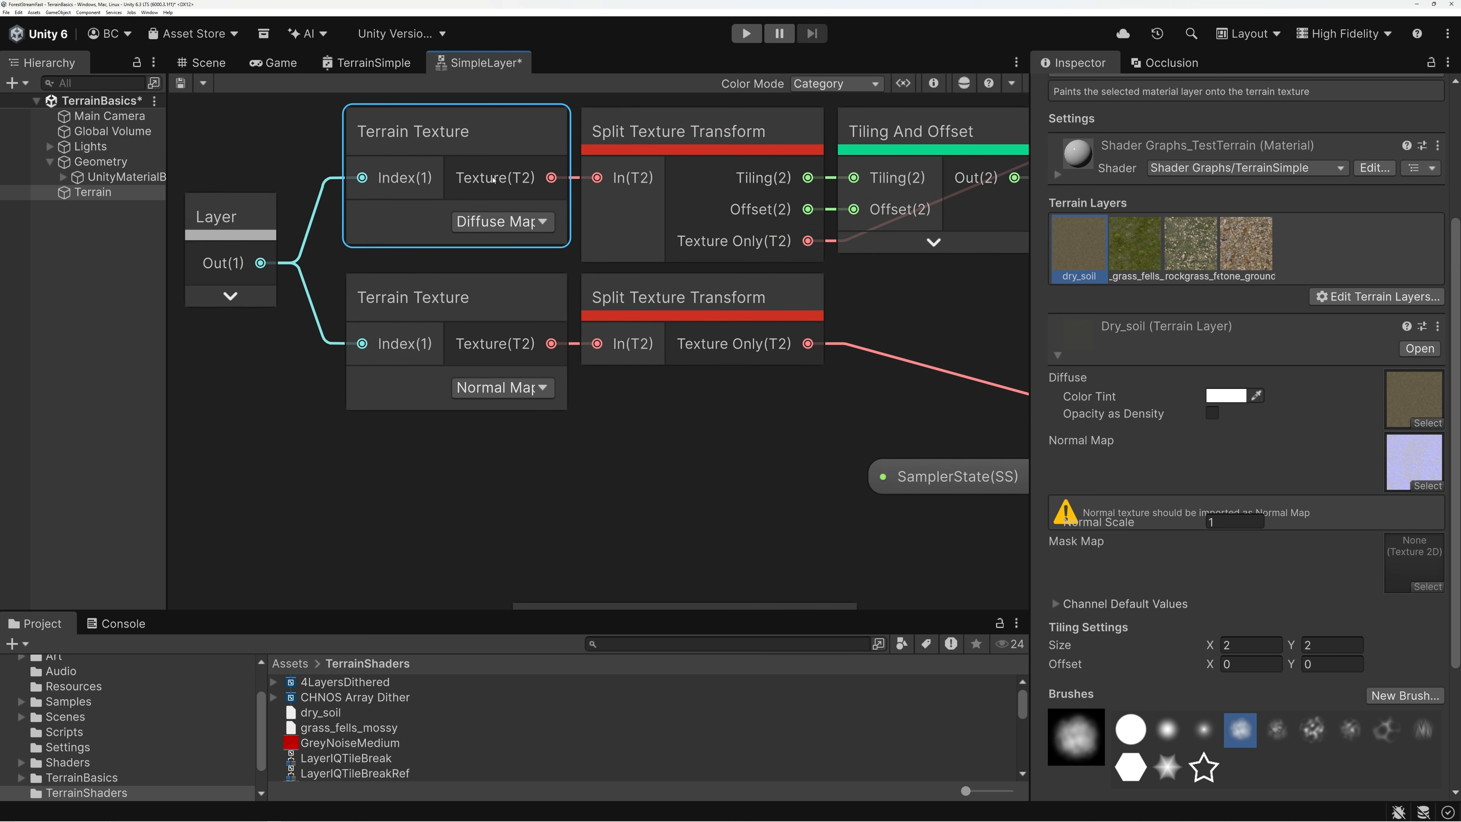
pyautogui.moveTo(493, 179); pyautogui.dragTo(498, 245, button='middle')
pyautogui.keyDown('shift'); pyautogui.click(632, 219); pyautogui.keyUp('shift')
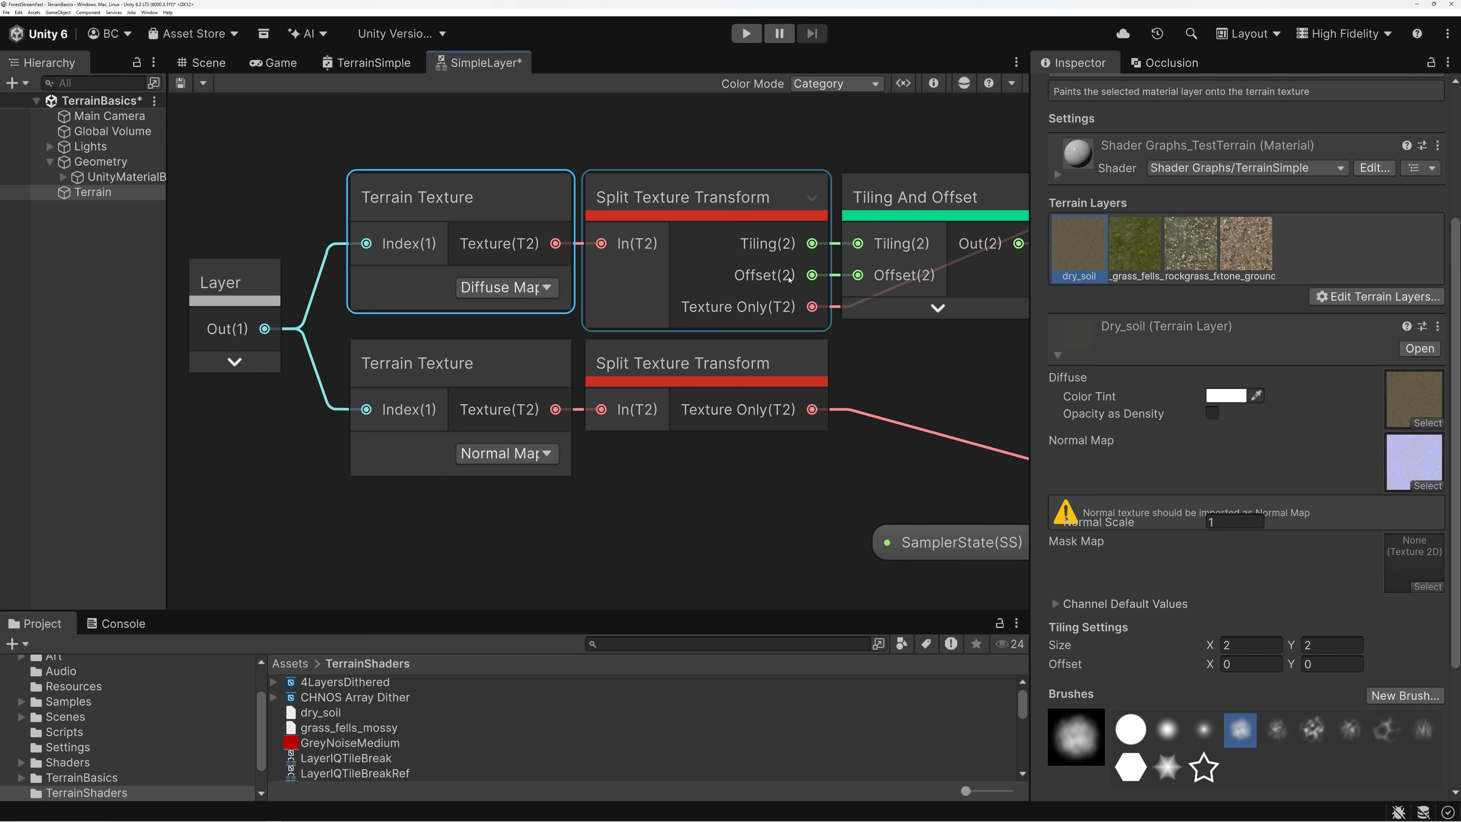
pyautogui.moveTo(796, 260); pyautogui.dragTo(555, 253, button='middle')
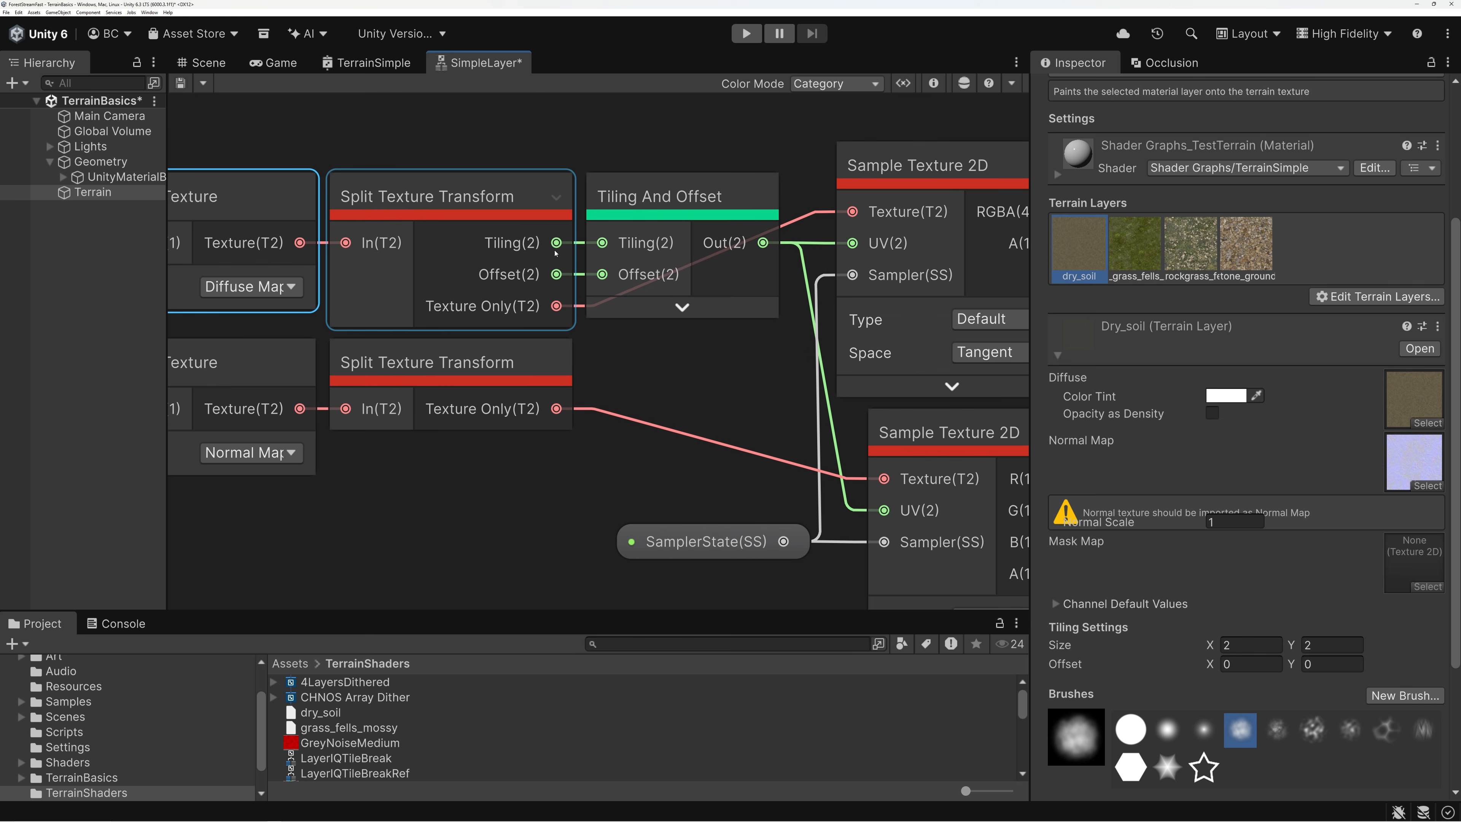
pyautogui.click(648, 201)
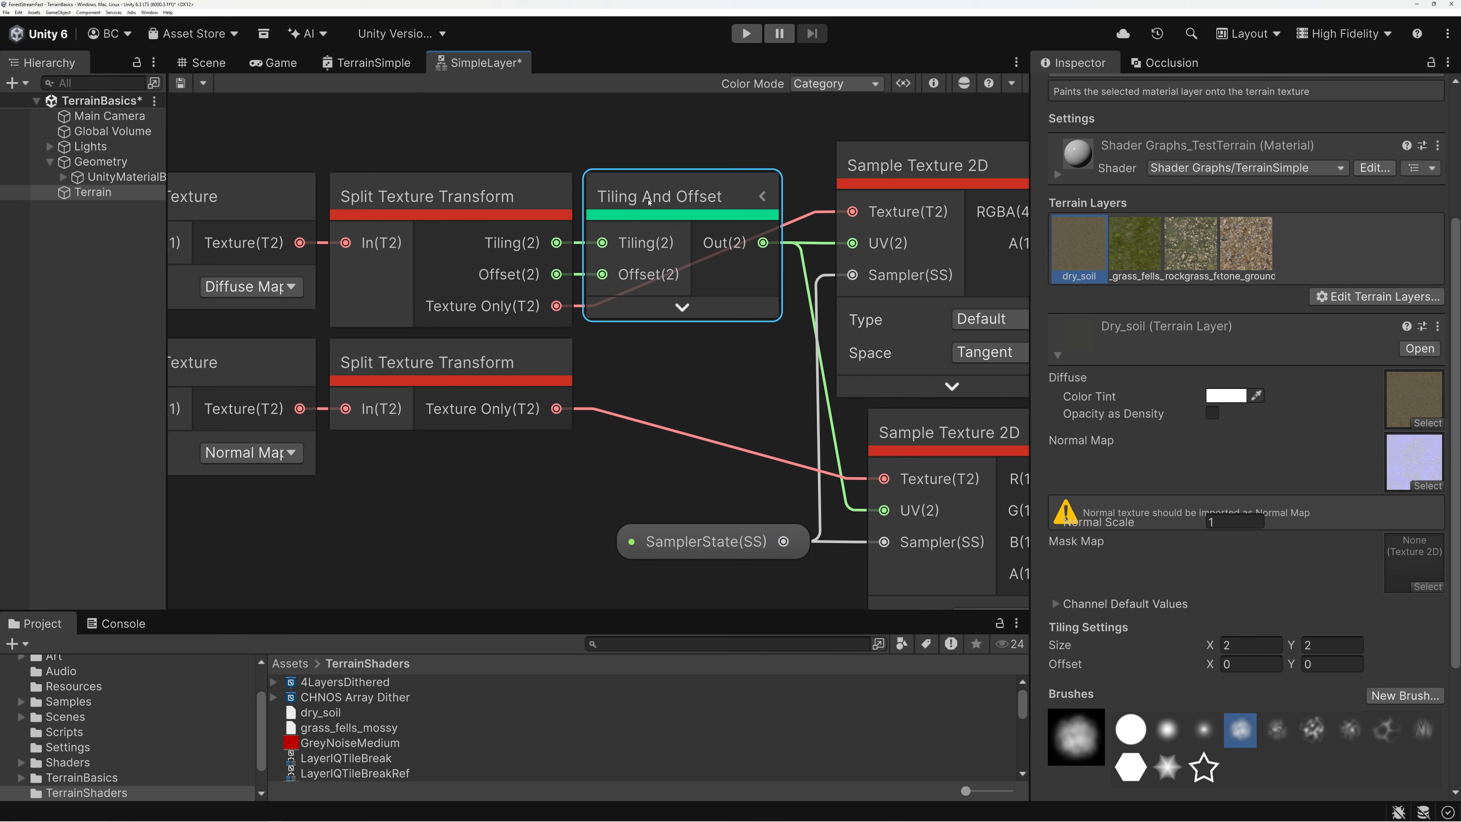
pyautogui.click(917, 173)
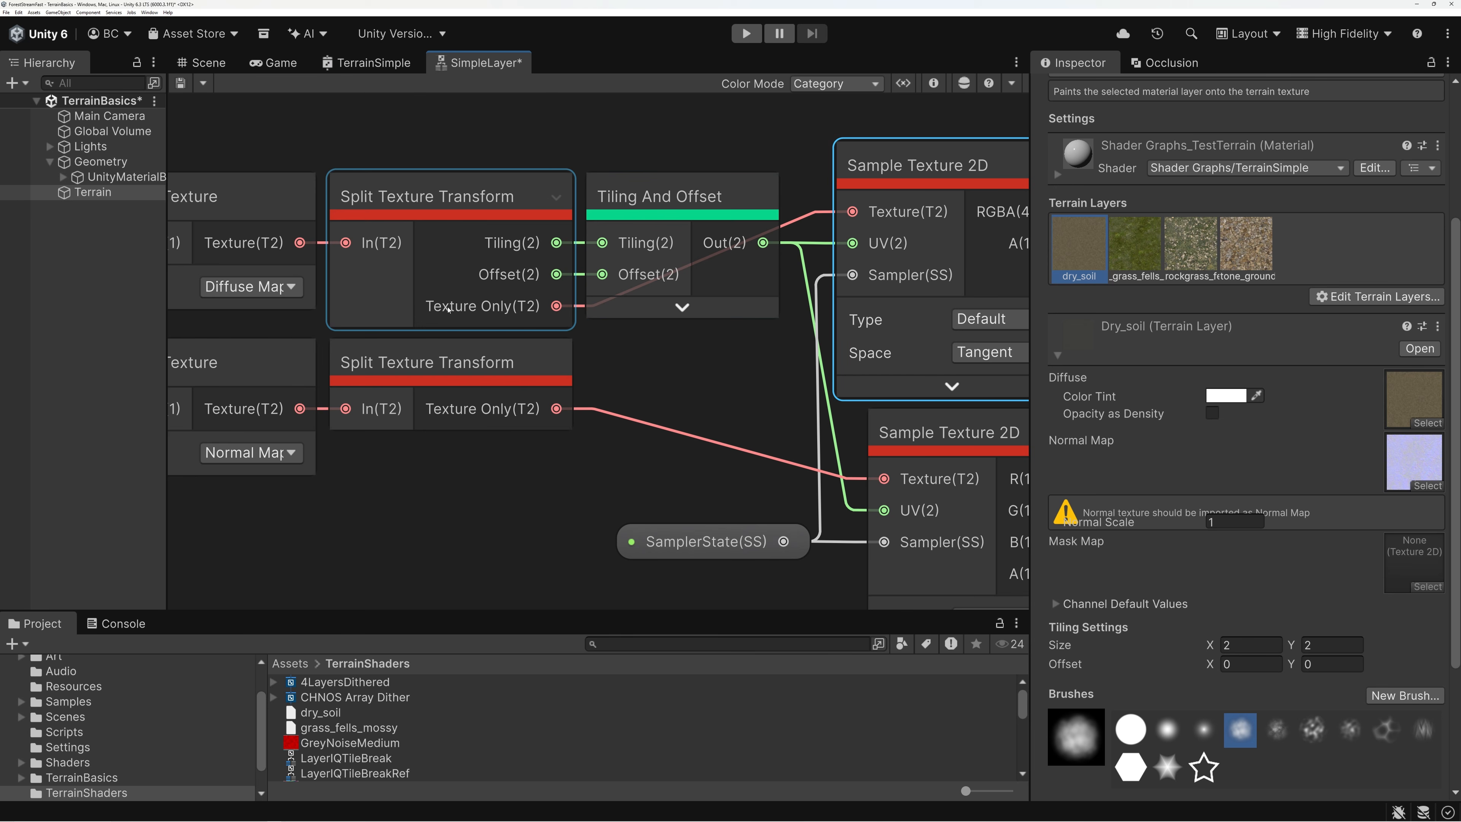
pyautogui.moveTo(409, 296); pyautogui.dragTo(549, 305, button='middle')
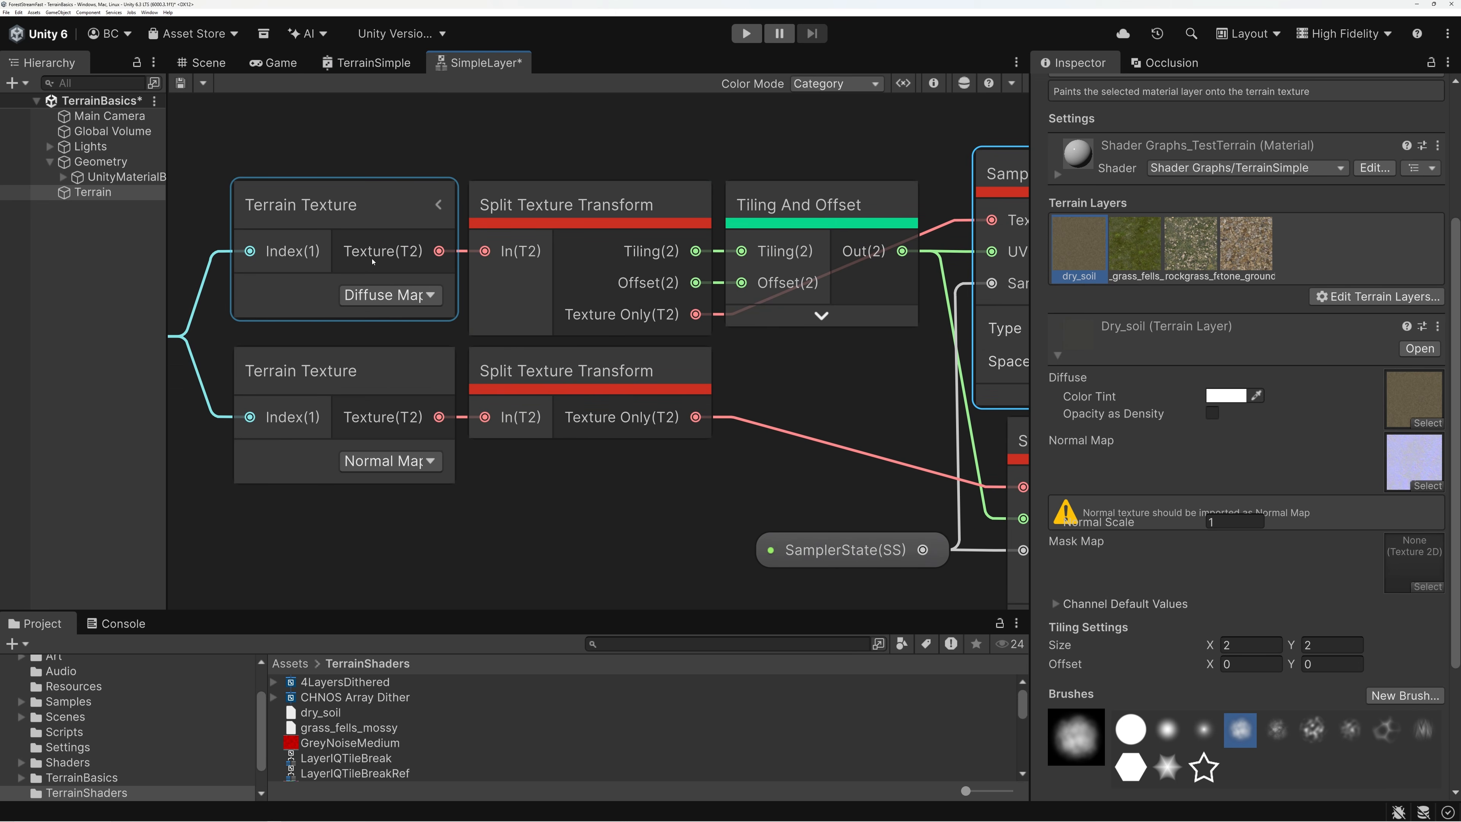
pyautogui.click(315, 205)
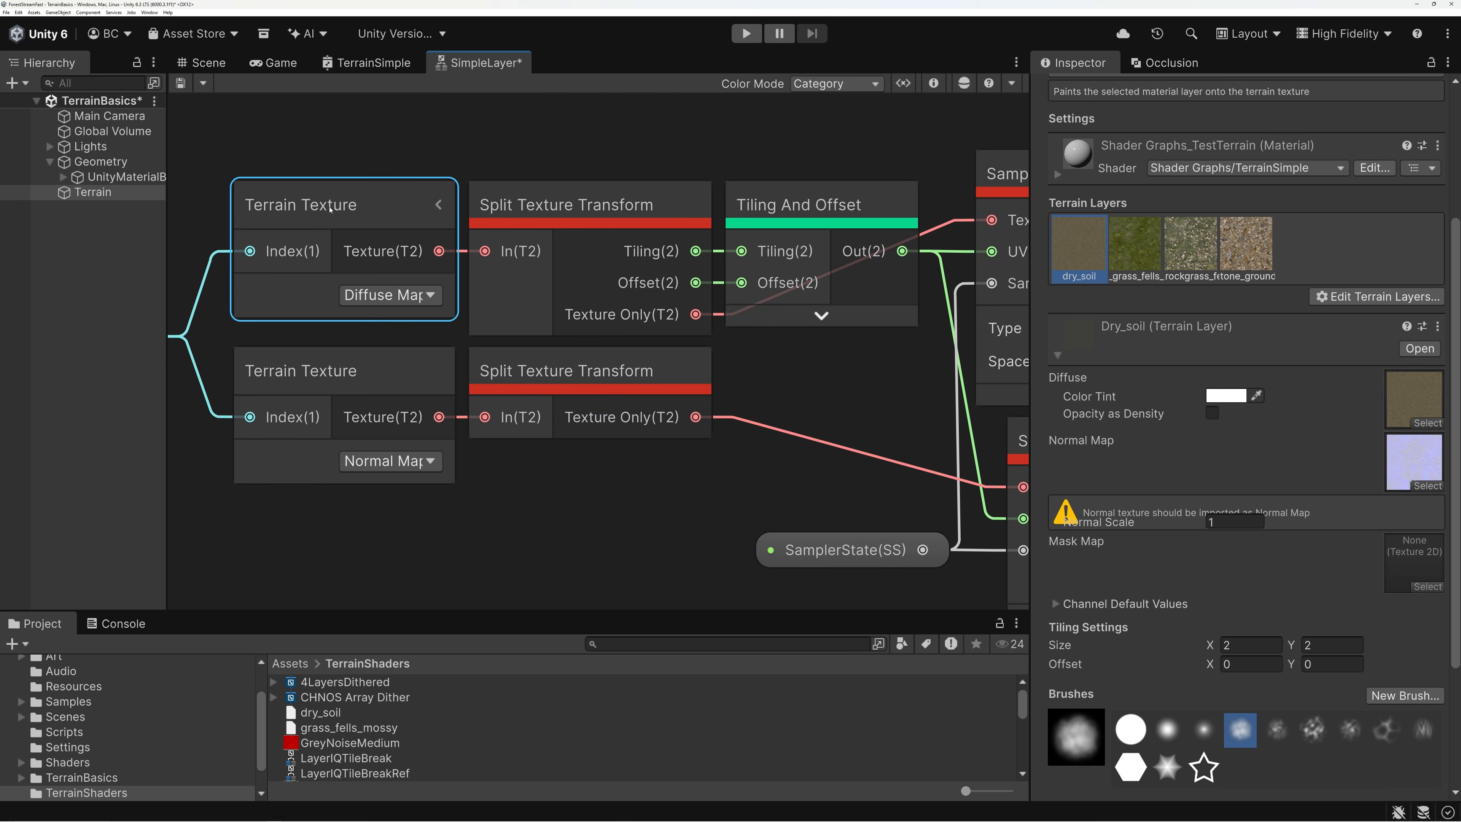
pyautogui.click(514, 214)
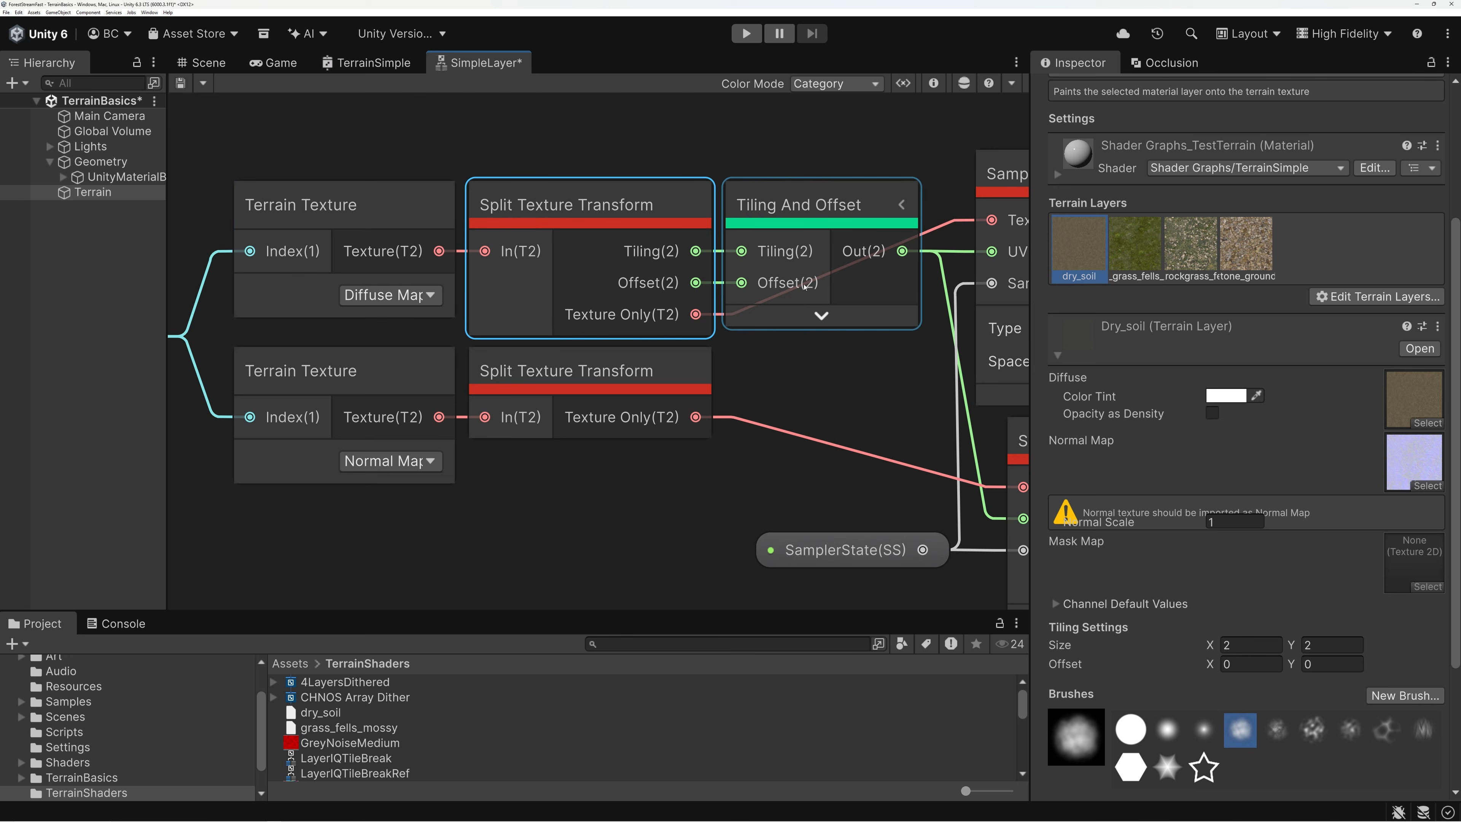
# Step: Examine the upper Sample Texture 2D node and the unconnected Terrain Texture node's outputs and texture type options
pyautogui.moveTo(955, 224); pyautogui.dragTo(580, 232, button='middle')
pyautogui.click(689, 192)
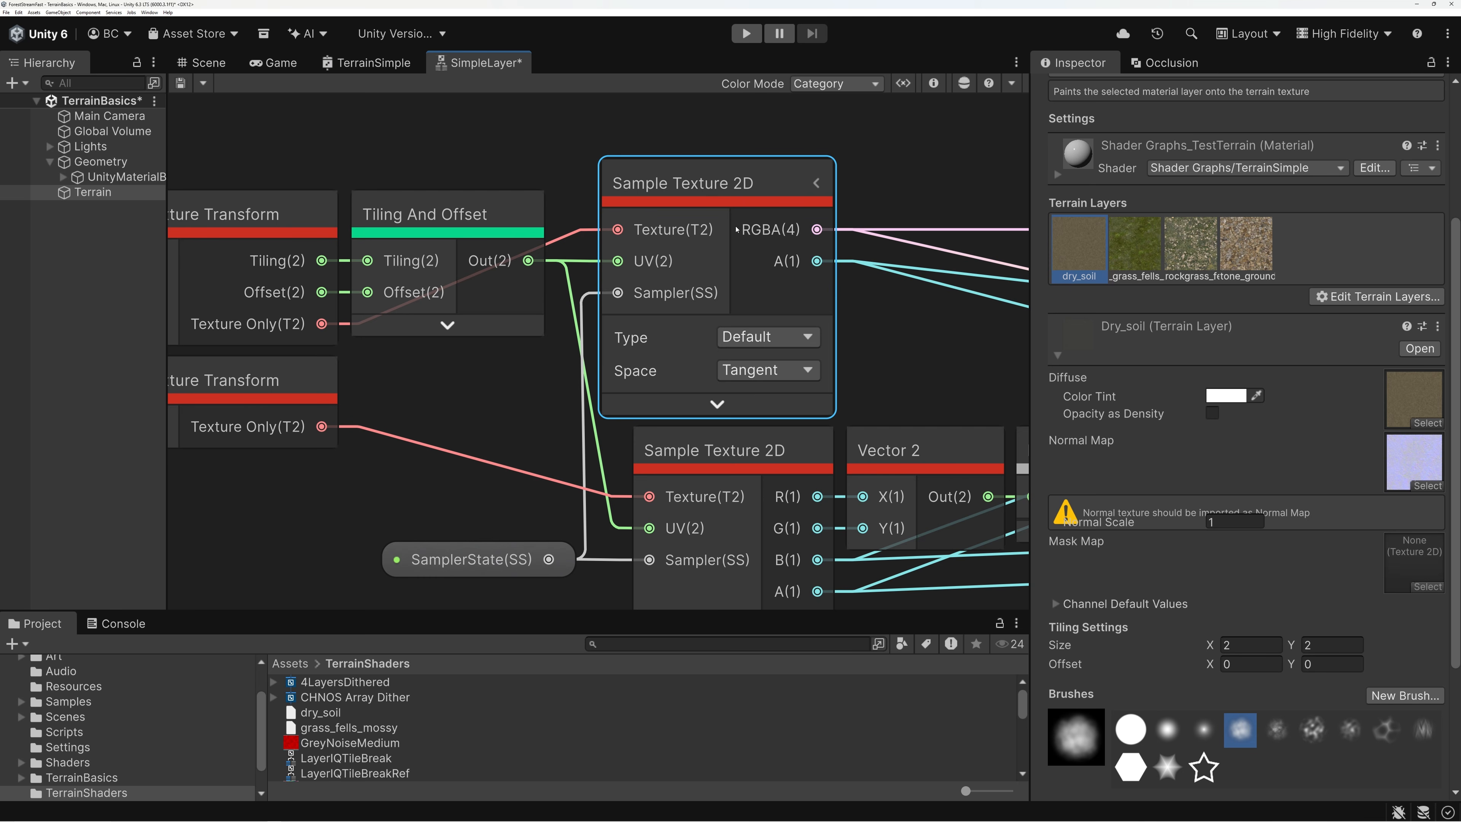
pyautogui.scroll(-3, 736, 229)
pyautogui.moveTo(532, 432); pyautogui.dragTo(761, 259, button='middle')
pyautogui.scroll(2, 703, 382)
pyautogui.moveTo(699, 380); pyautogui.dragTo(726, 210, button='middle')
pyautogui.scroll(1, 728, 220)
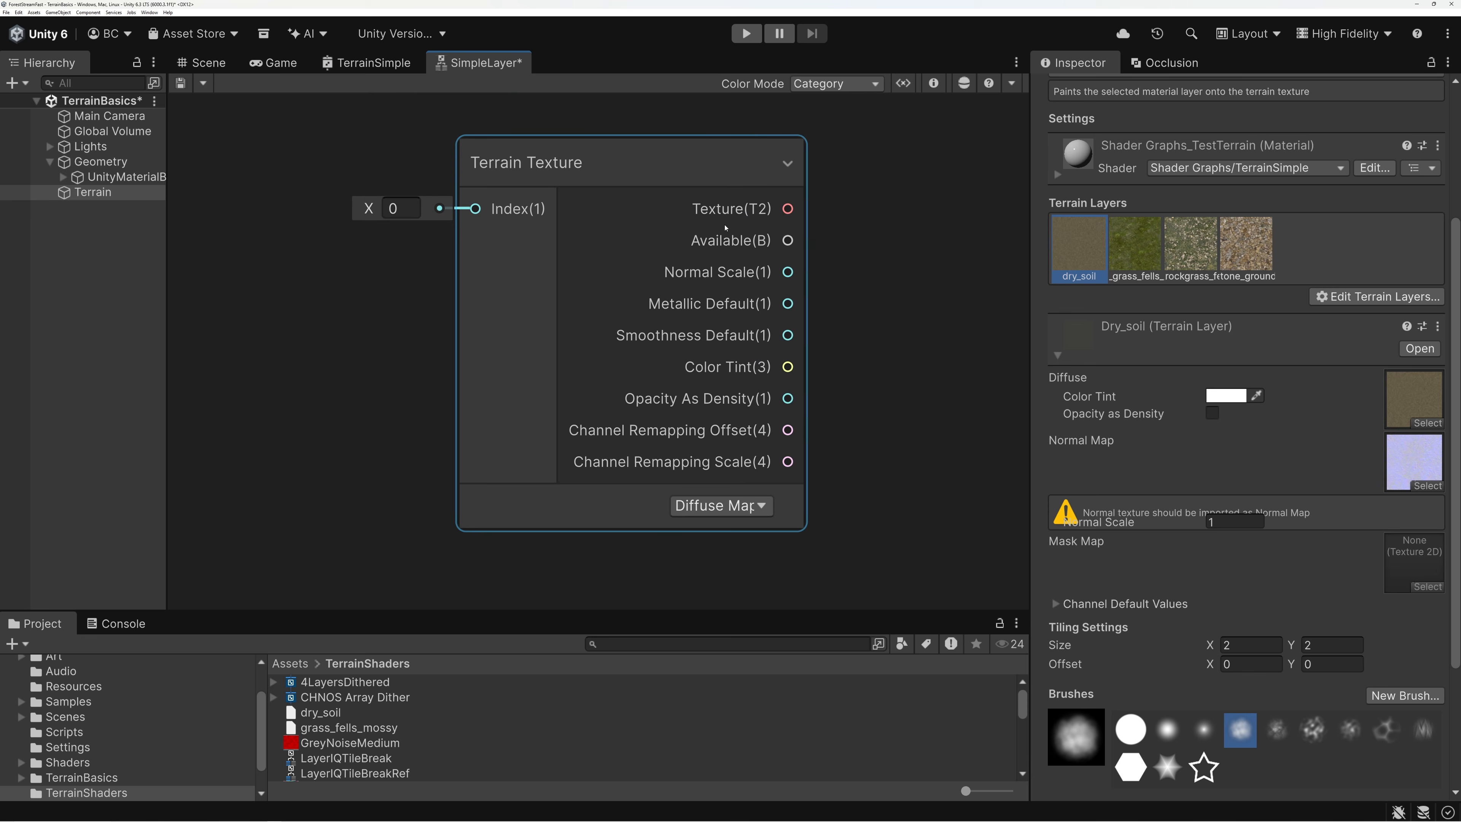
pyautogui.click(719, 507)
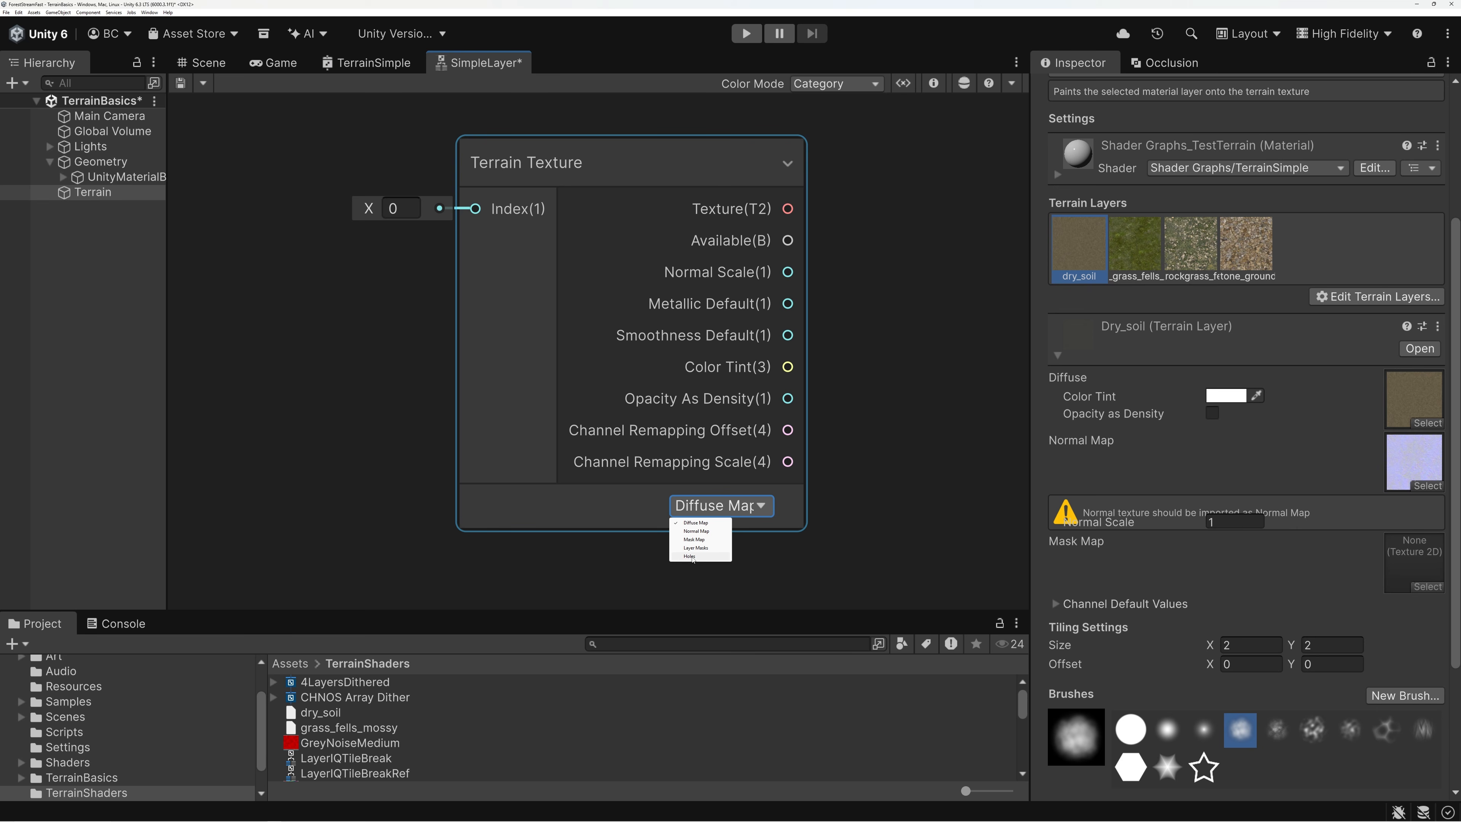
pyautogui.click(588, 363)
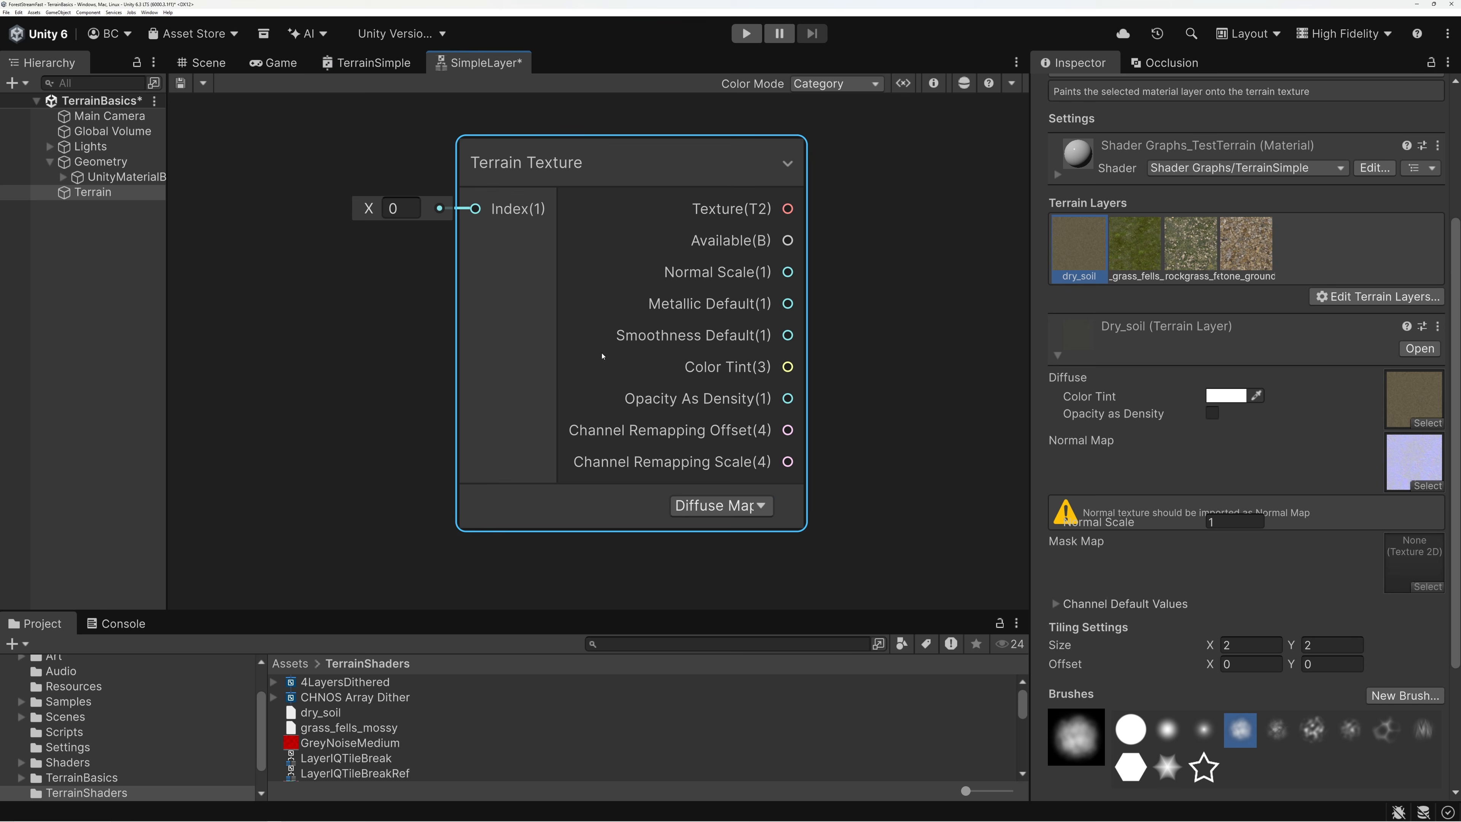
pyautogui.scroll(-3, 656, 313)
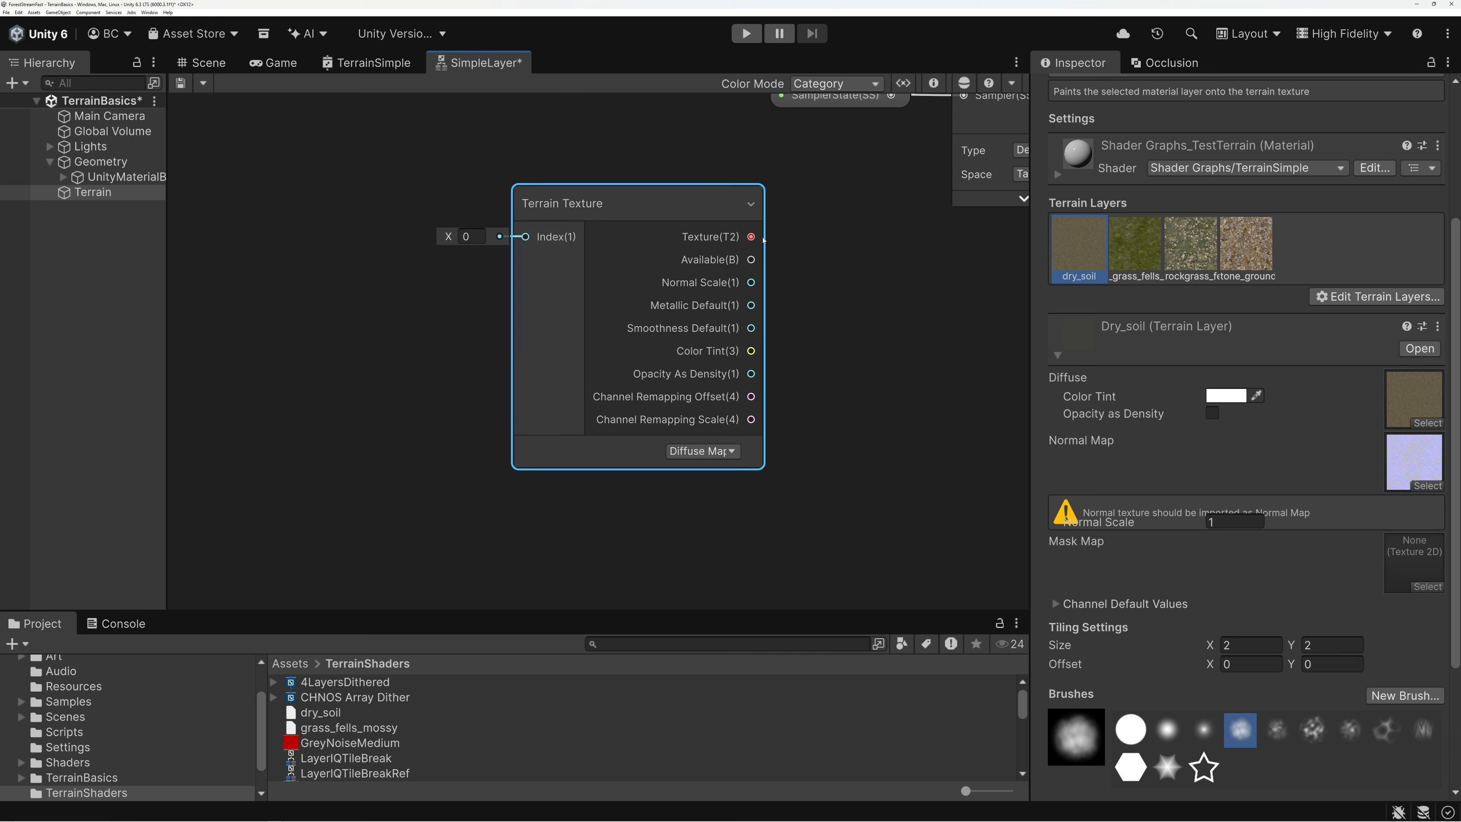
# Step: Move the unconnected Terrain Texture node up beneath the Normal Map Terrain Texture node
pyautogui.moveTo(805, 213); pyautogui.dragTo(793, 344, button='middle')
pyautogui.scroll(1, 794, 344)
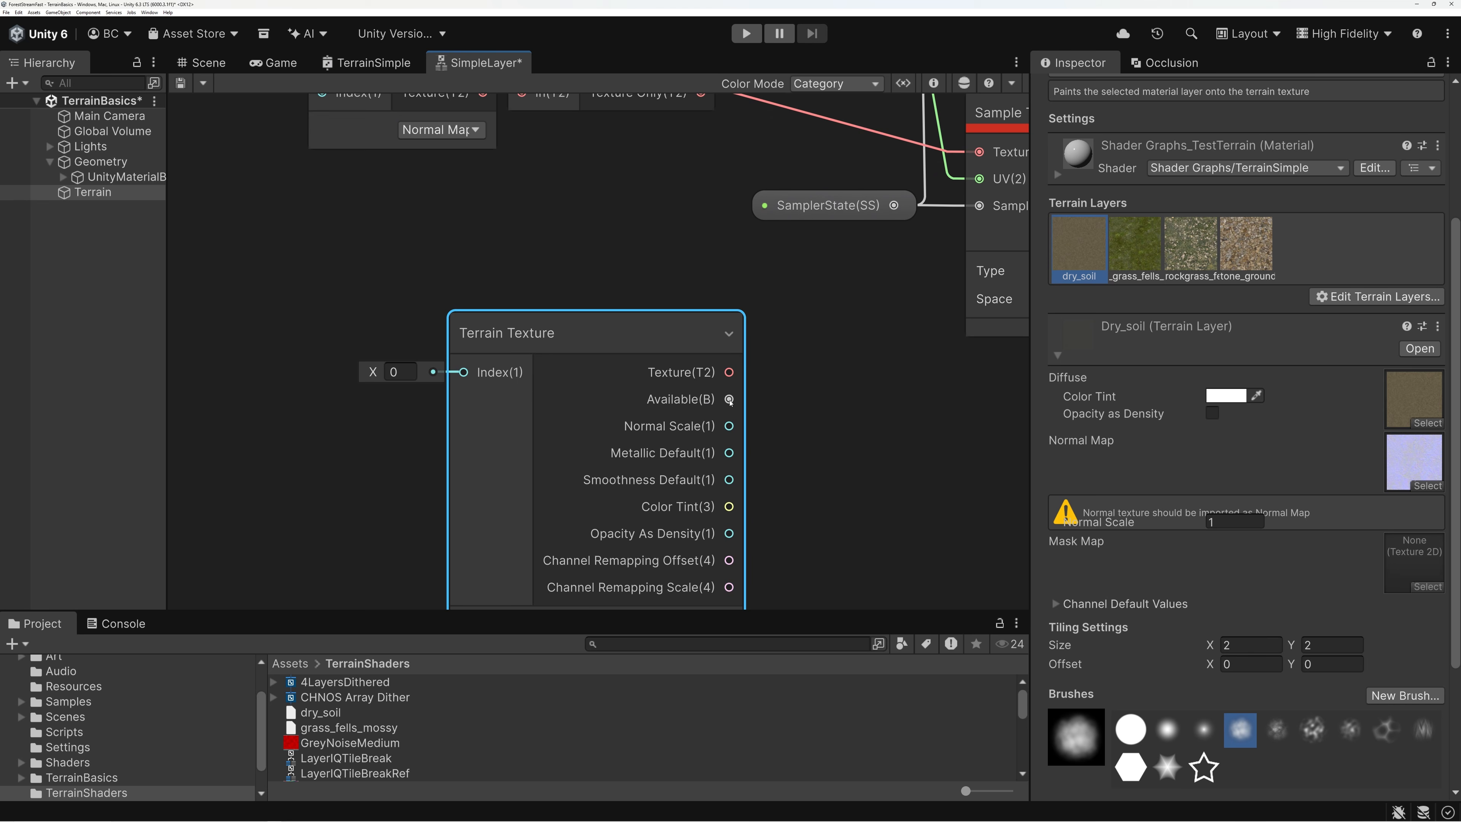
pyautogui.moveTo(669, 332); pyautogui.dragTo(512, 262)
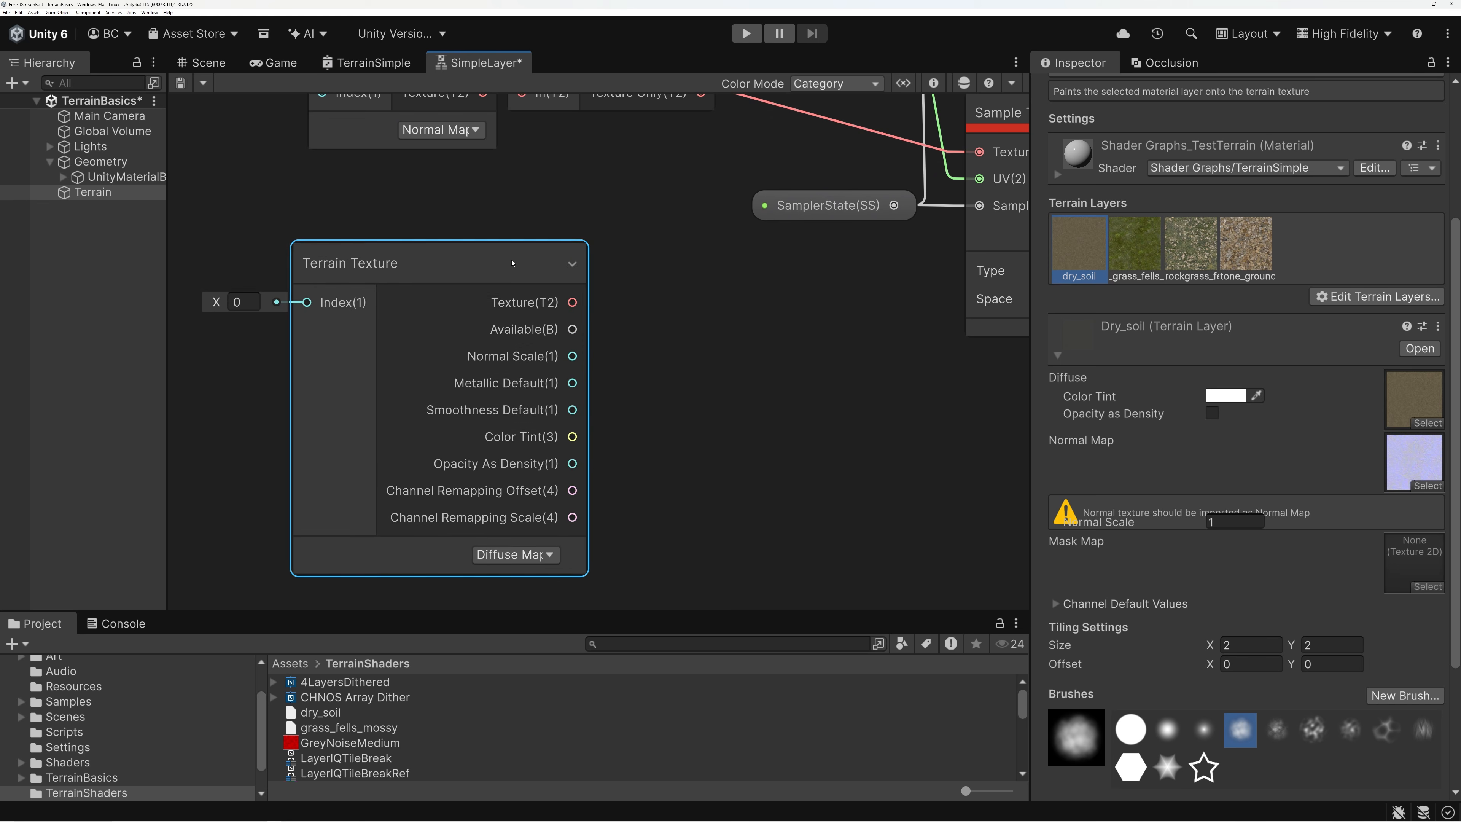
pyautogui.scroll(-5, 512, 260)
pyautogui.moveTo(523, 244); pyautogui.dragTo(554, 346, button='middle')
pyautogui.scroll(2, 555, 352)
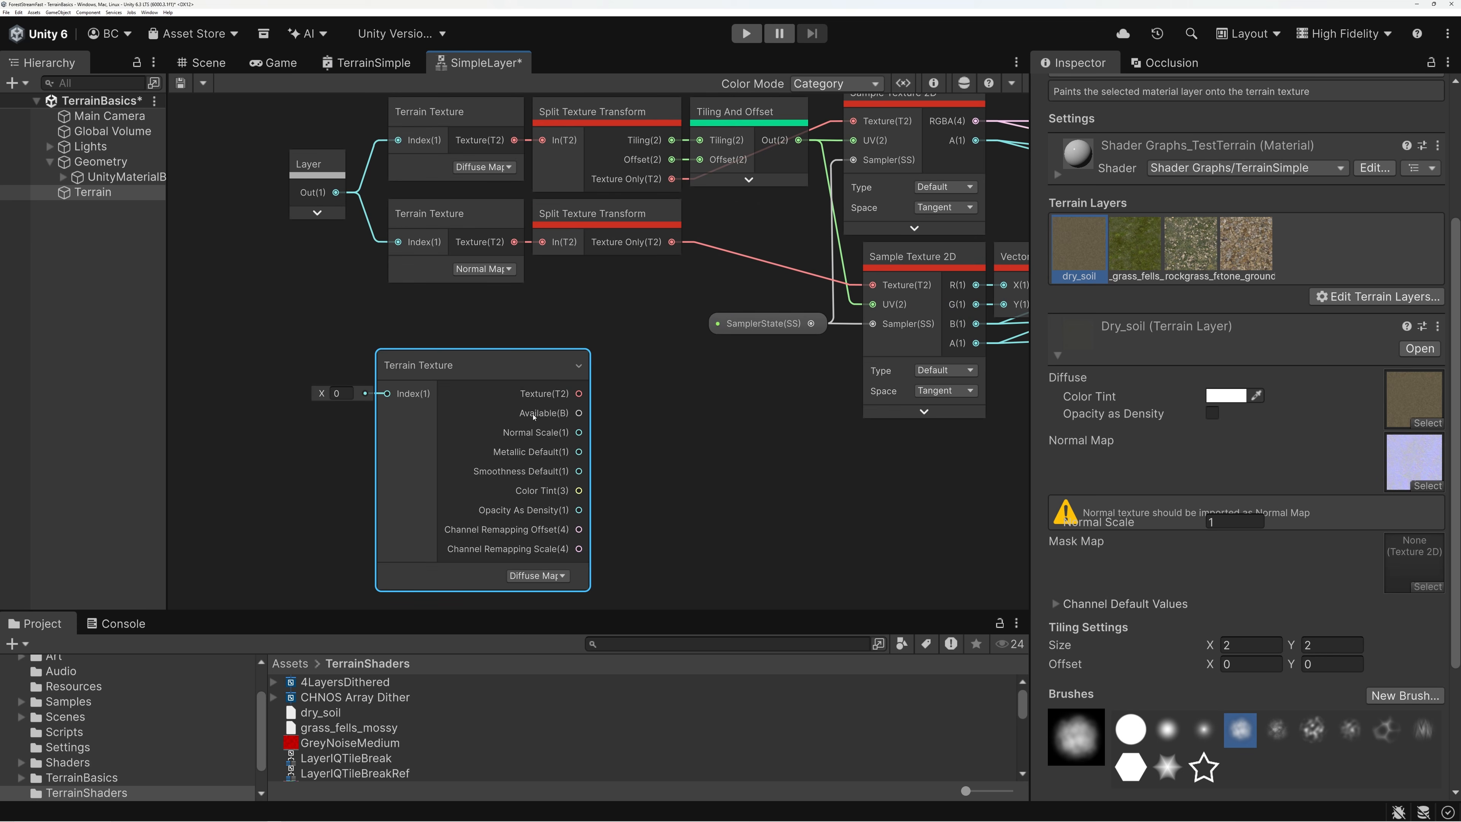
# Step: Set the unconnected Terrain Texture node's texture type to Mask Map and shift it closer beneath the Normal Map Terrain Texture node
pyautogui.click(534, 576)
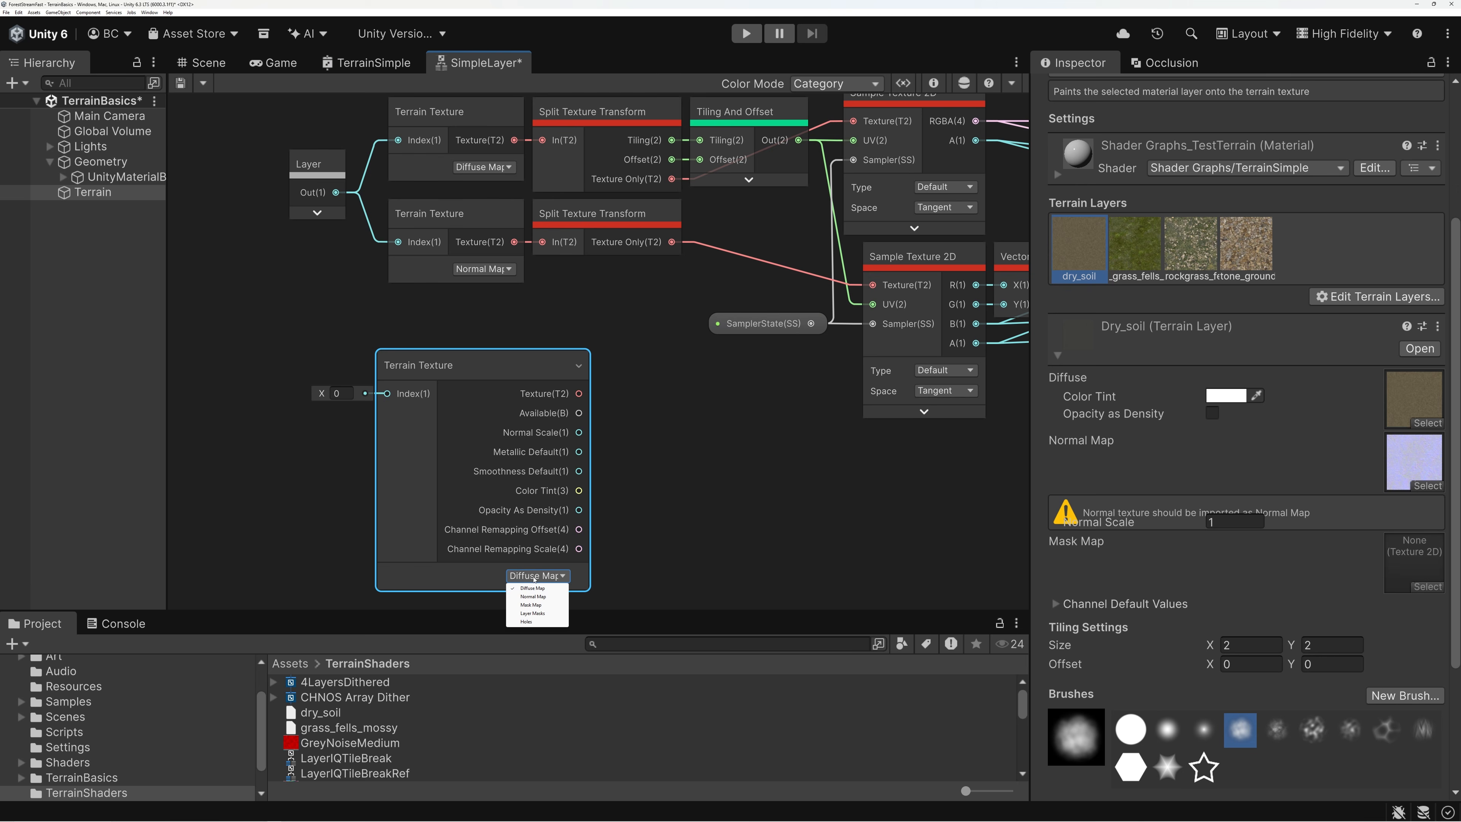
pyautogui.click(532, 605)
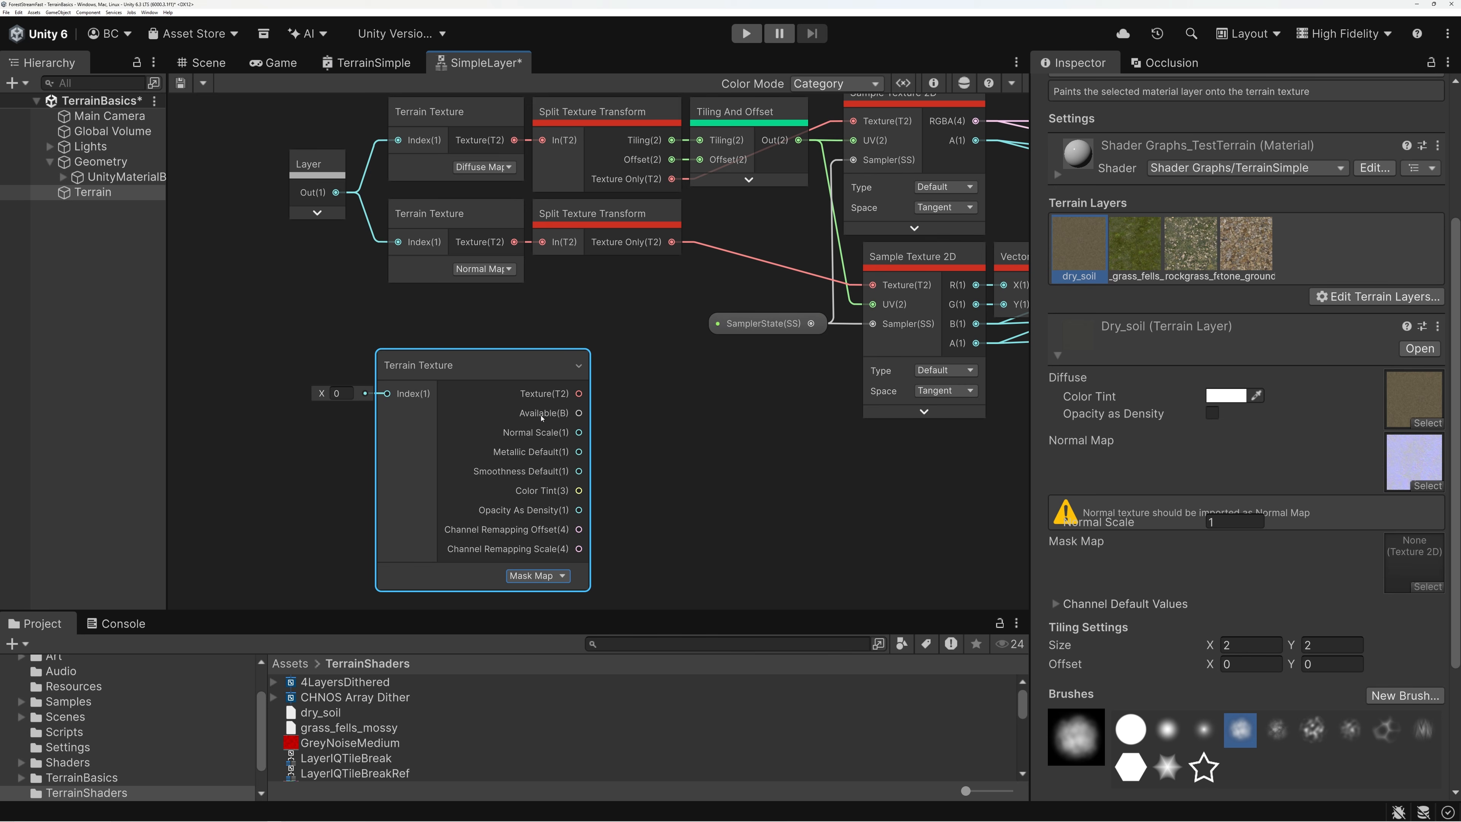
pyautogui.moveTo(542, 415); pyautogui.dragTo(482, 392)
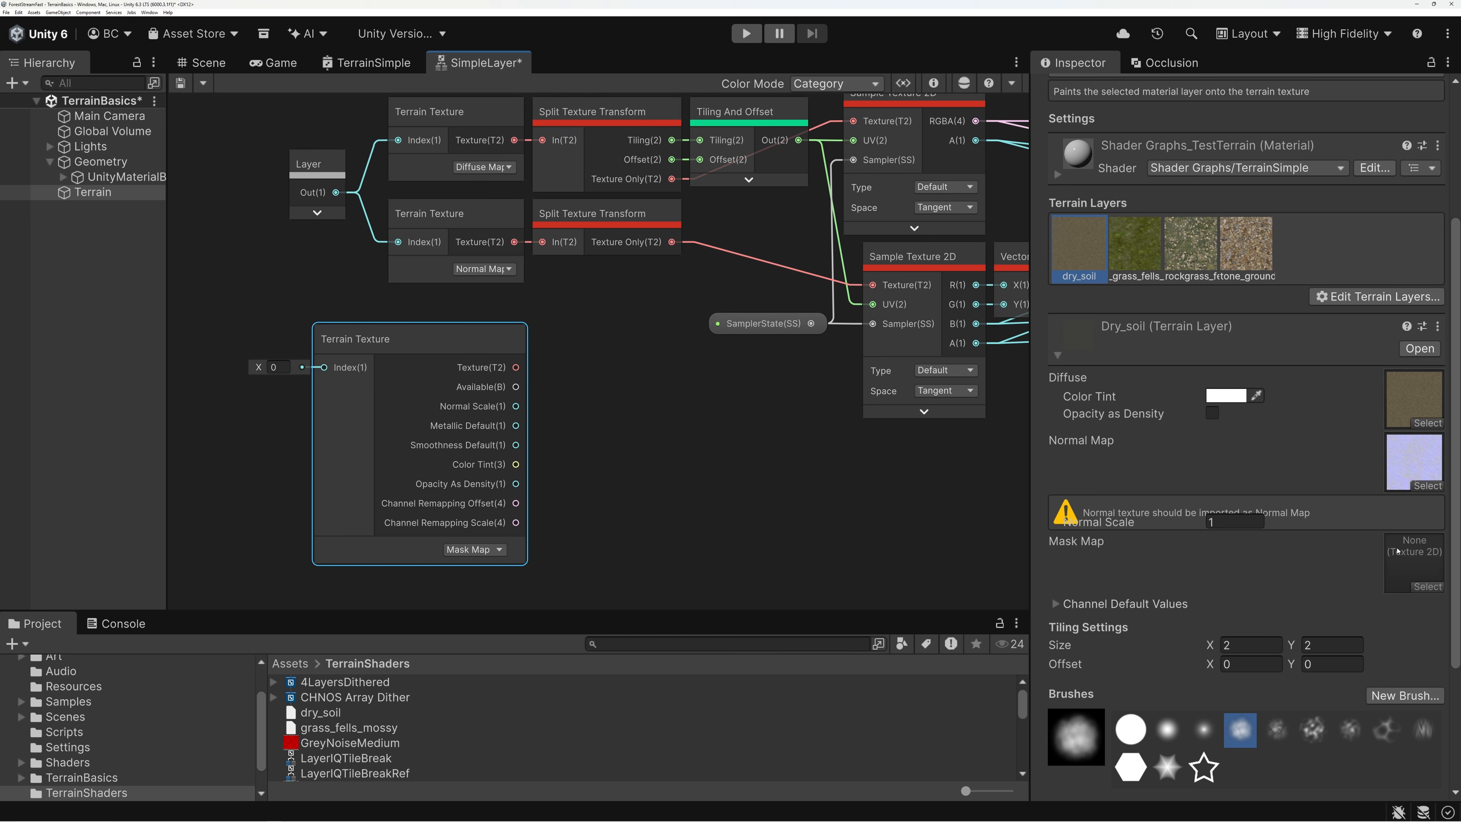
# Step: Examine the Mask Map Terrain Texture node's Available output and the two Sample Texture 2D nodes that sample the diffuse and normal maps
pyautogui.moveTo(516, 386); pyautogui.dragTo(626, 399)
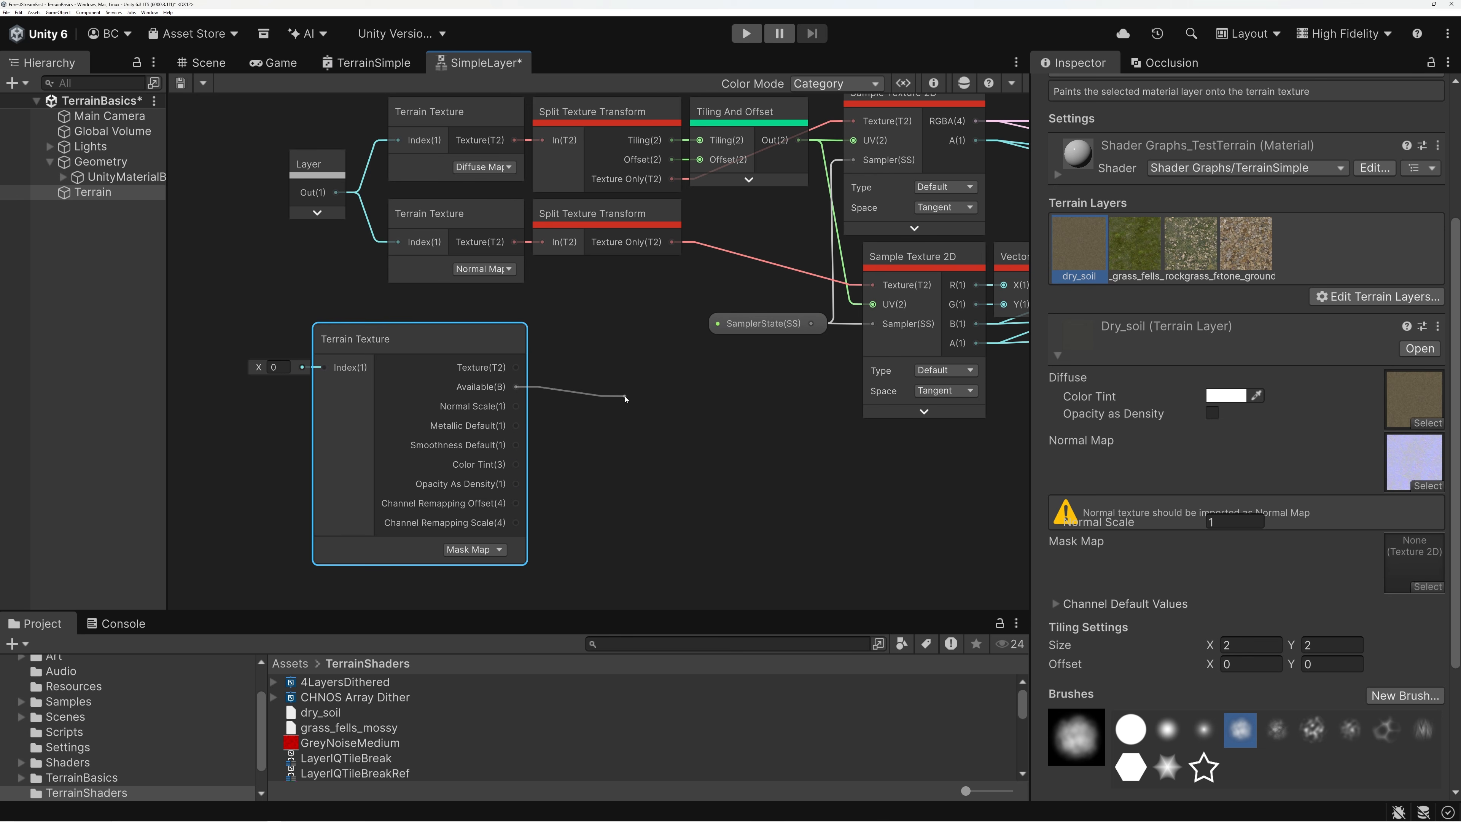
pyautogui.click(531, 384)
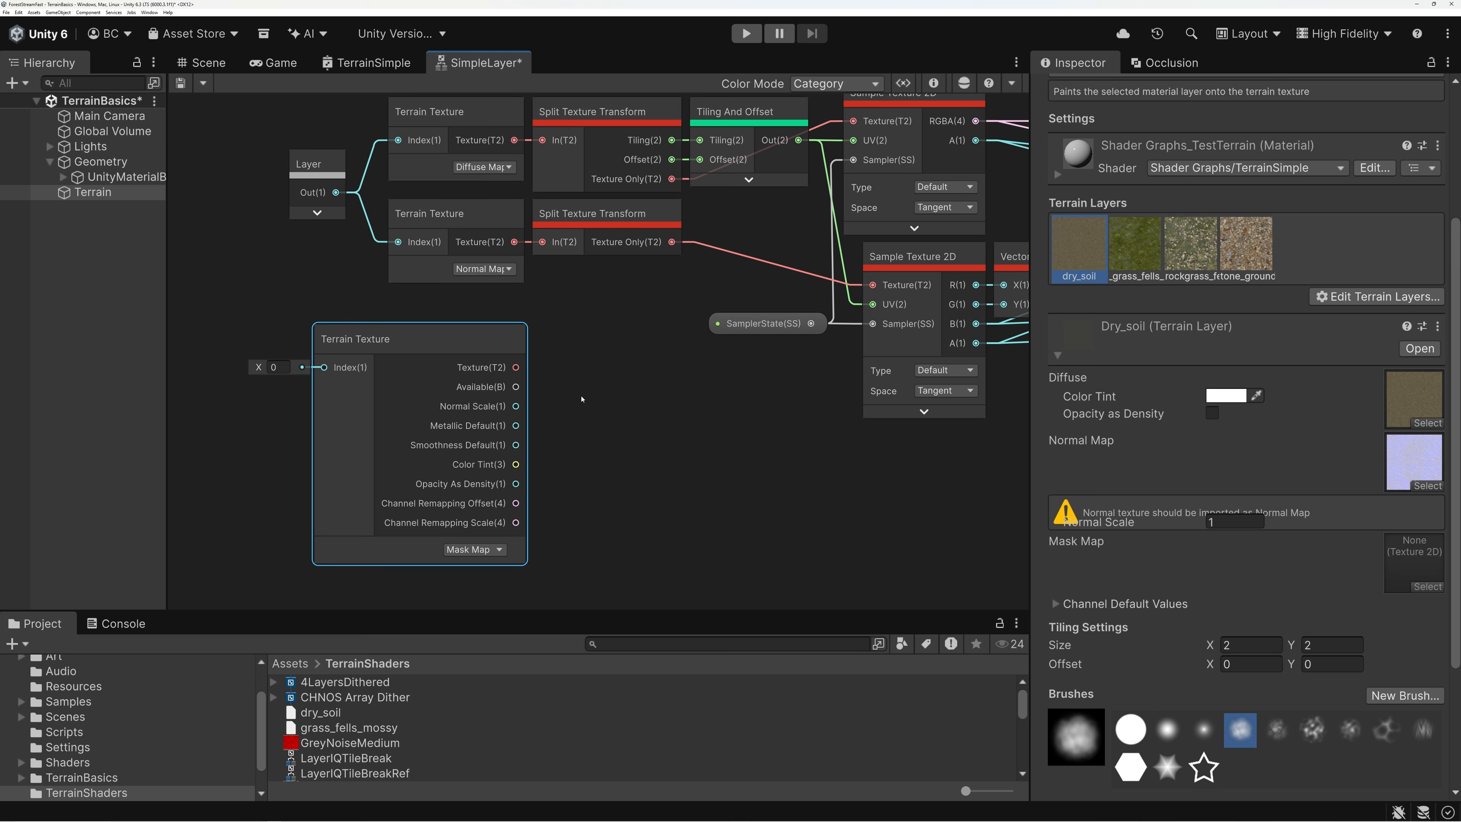
pyautogui.moveTo(667, 423); pyautogui.dragTo(574, 546, button='middle')
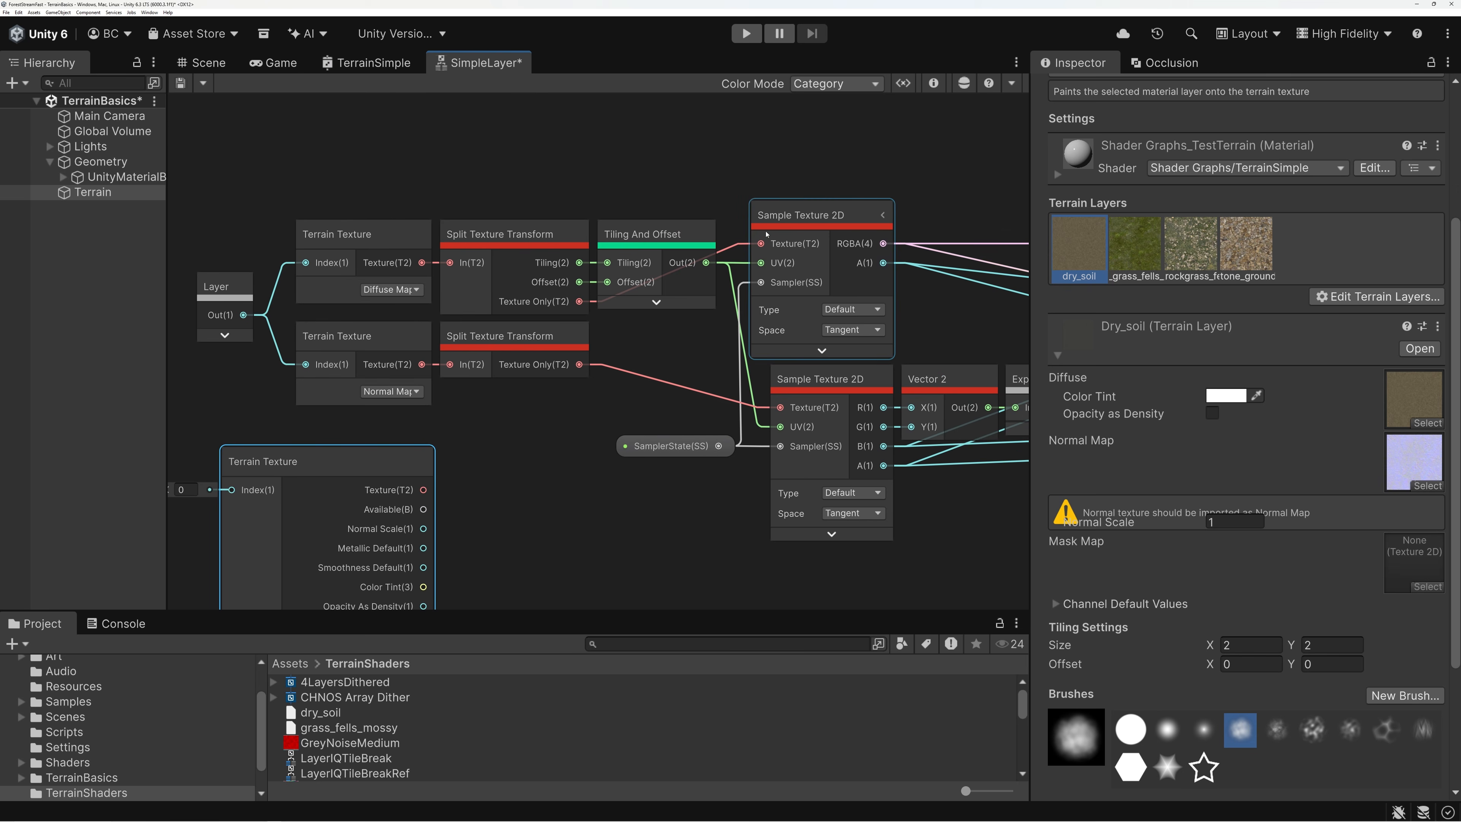
pyautogui.click(812, 219)
pyautogui.click(827, 385)
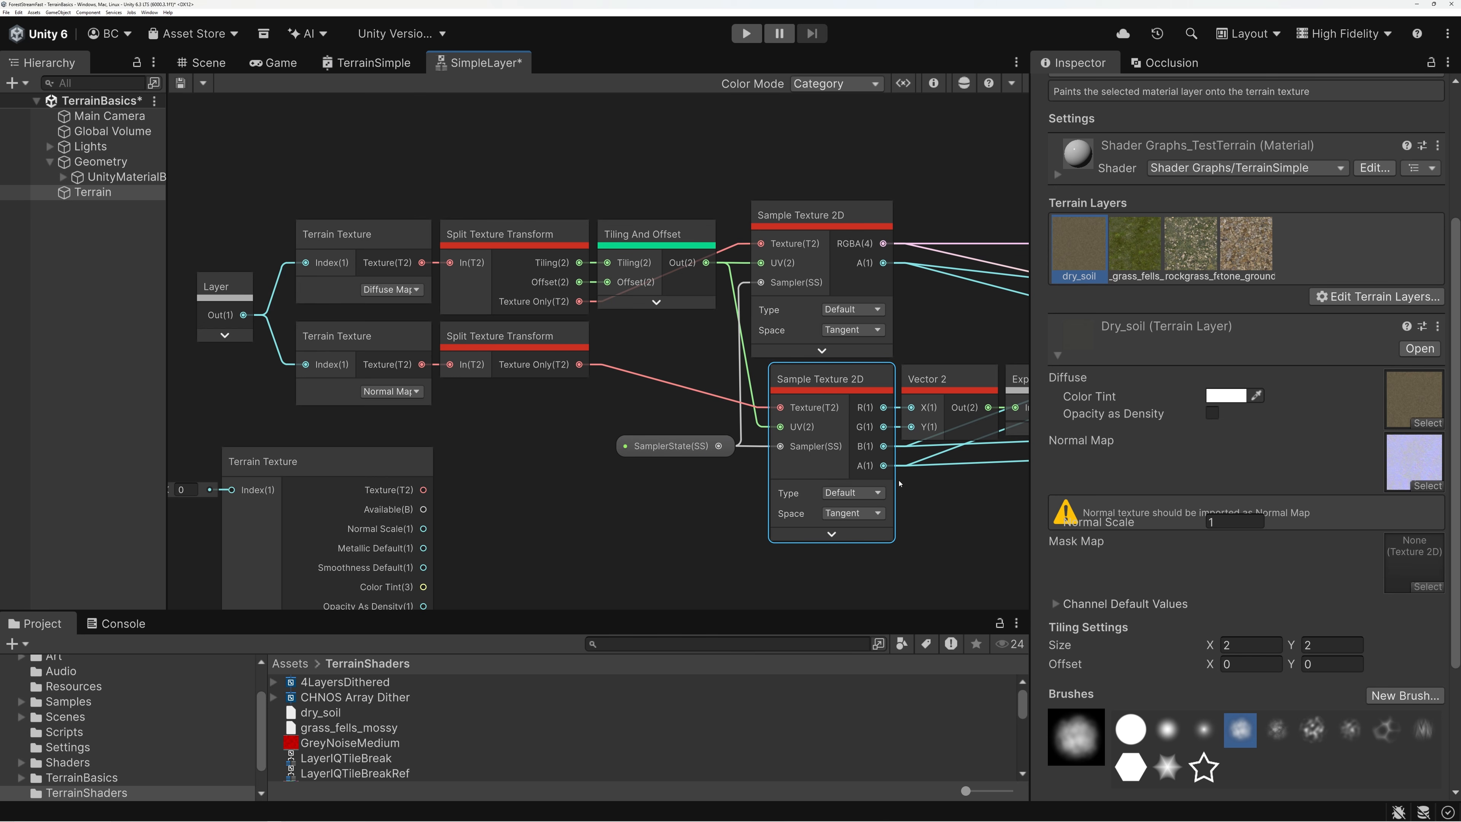
pyautogui.keyDown('shift'); pyautogui.click(857, 303); pyautogui.keyUp('shift')
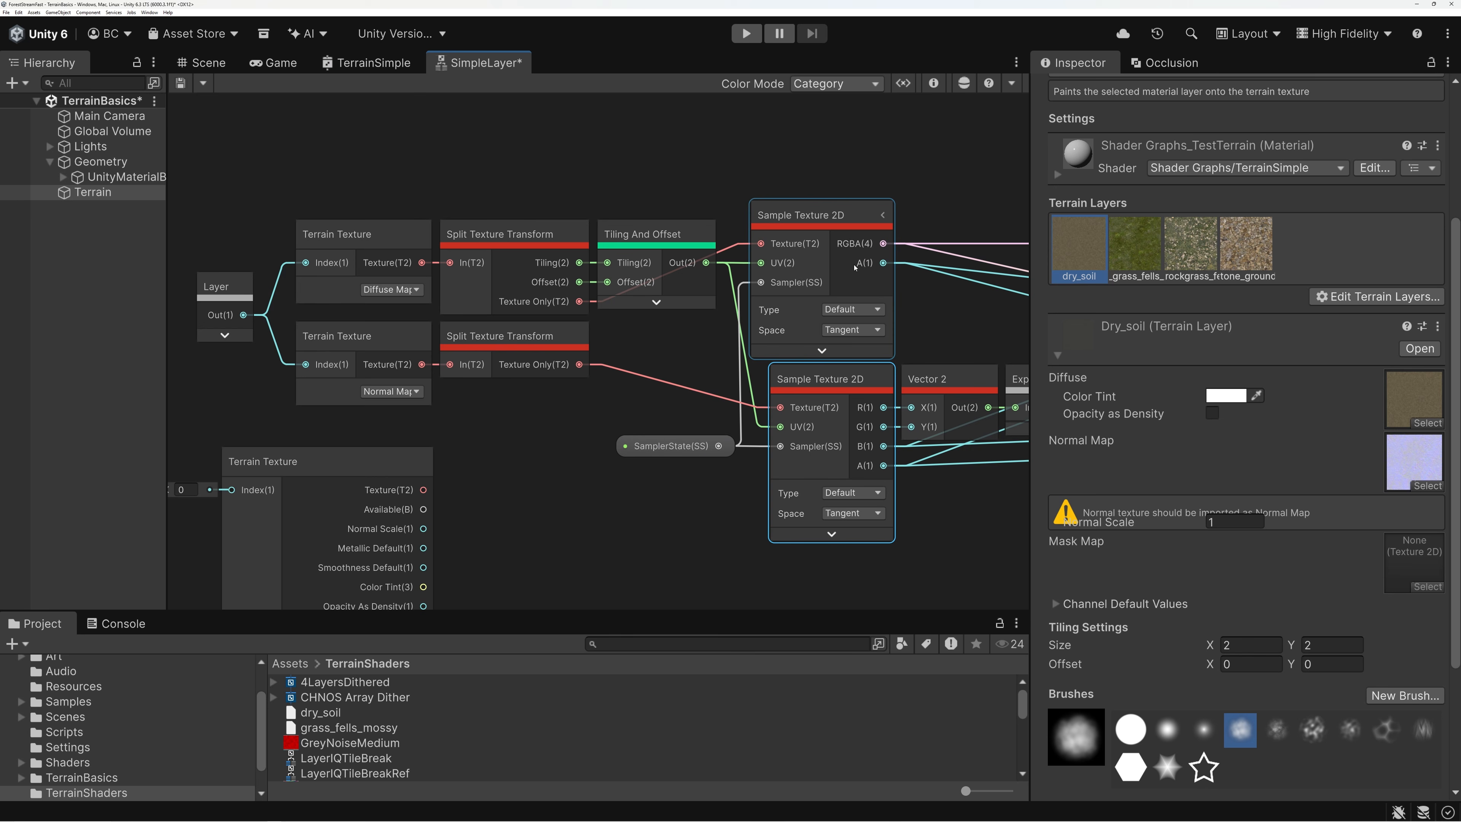
pyautogui.click(861, 391)
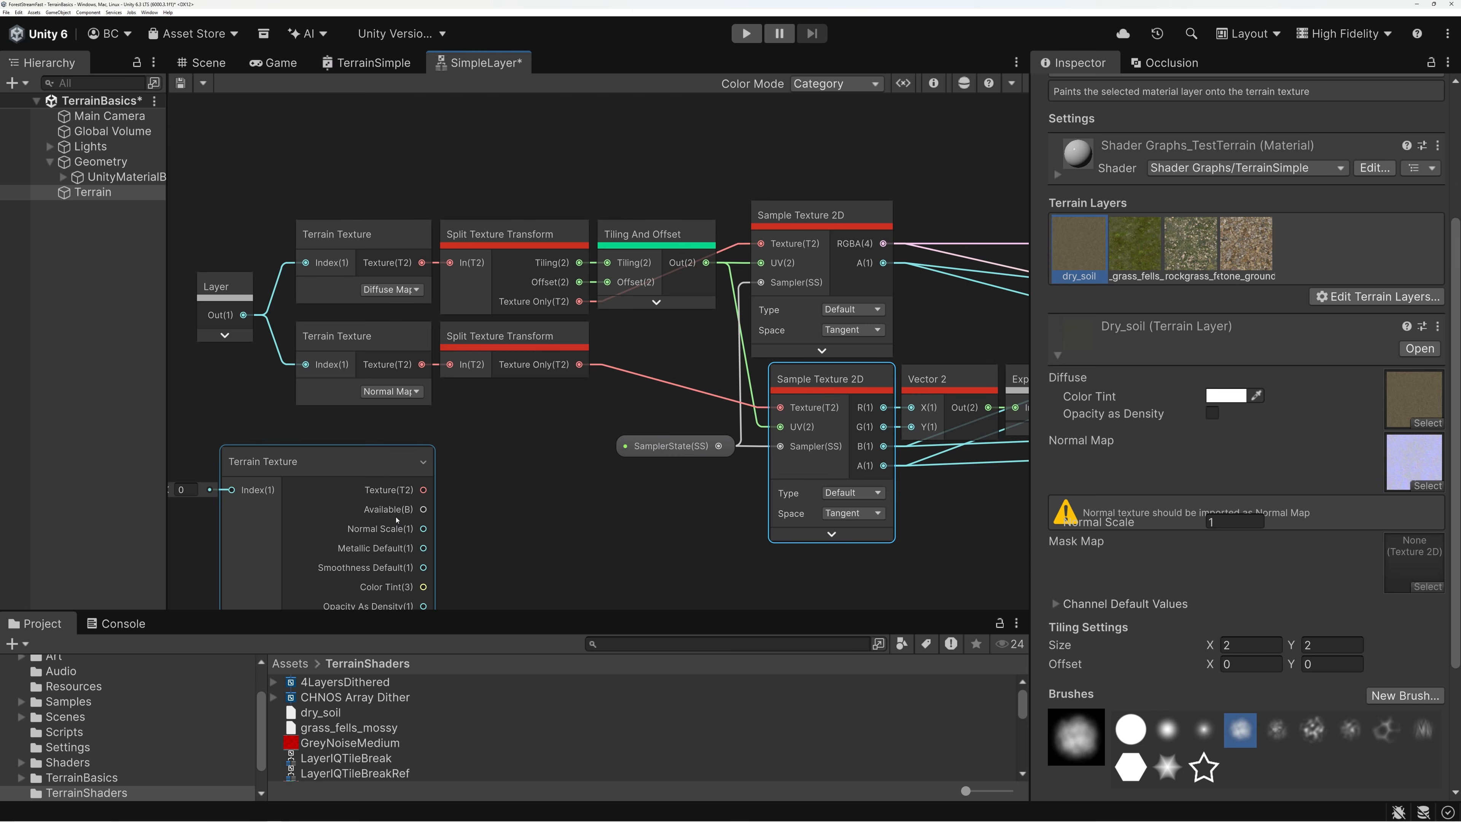
# Step: Move the Mask Map Terrain Texture node into the empty area well below the connected nodes
pyautogui.scroll(5, 397, 519)
pyautogui.moveTo(330, 431); pyautogui.dragTo(459, 408)
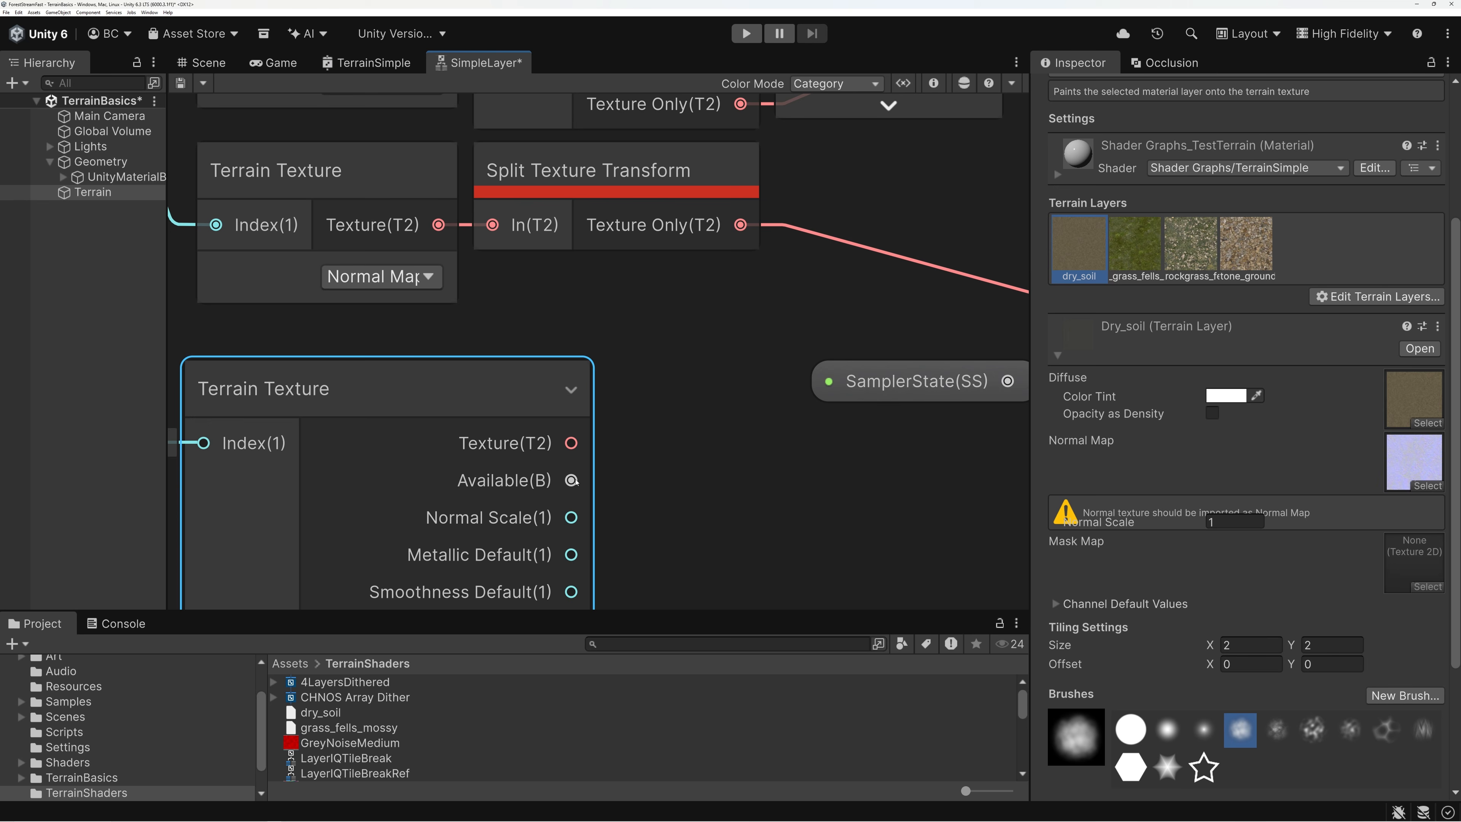
pyautogui.scroll(-10, 572, 481)
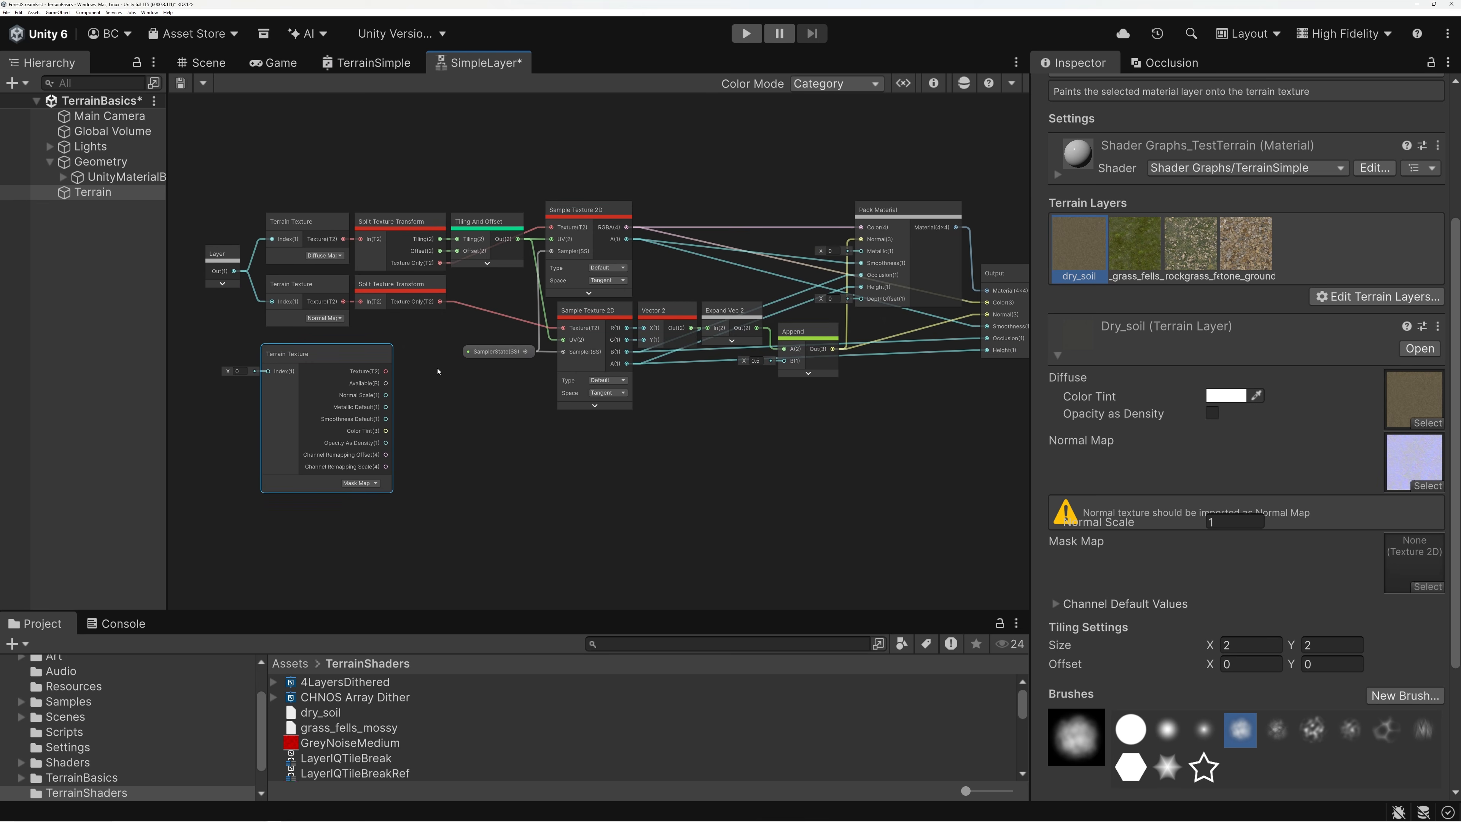
pyautogui.moveTo(437, 372); pyautogui.dragTo(406, 379, button='middle')
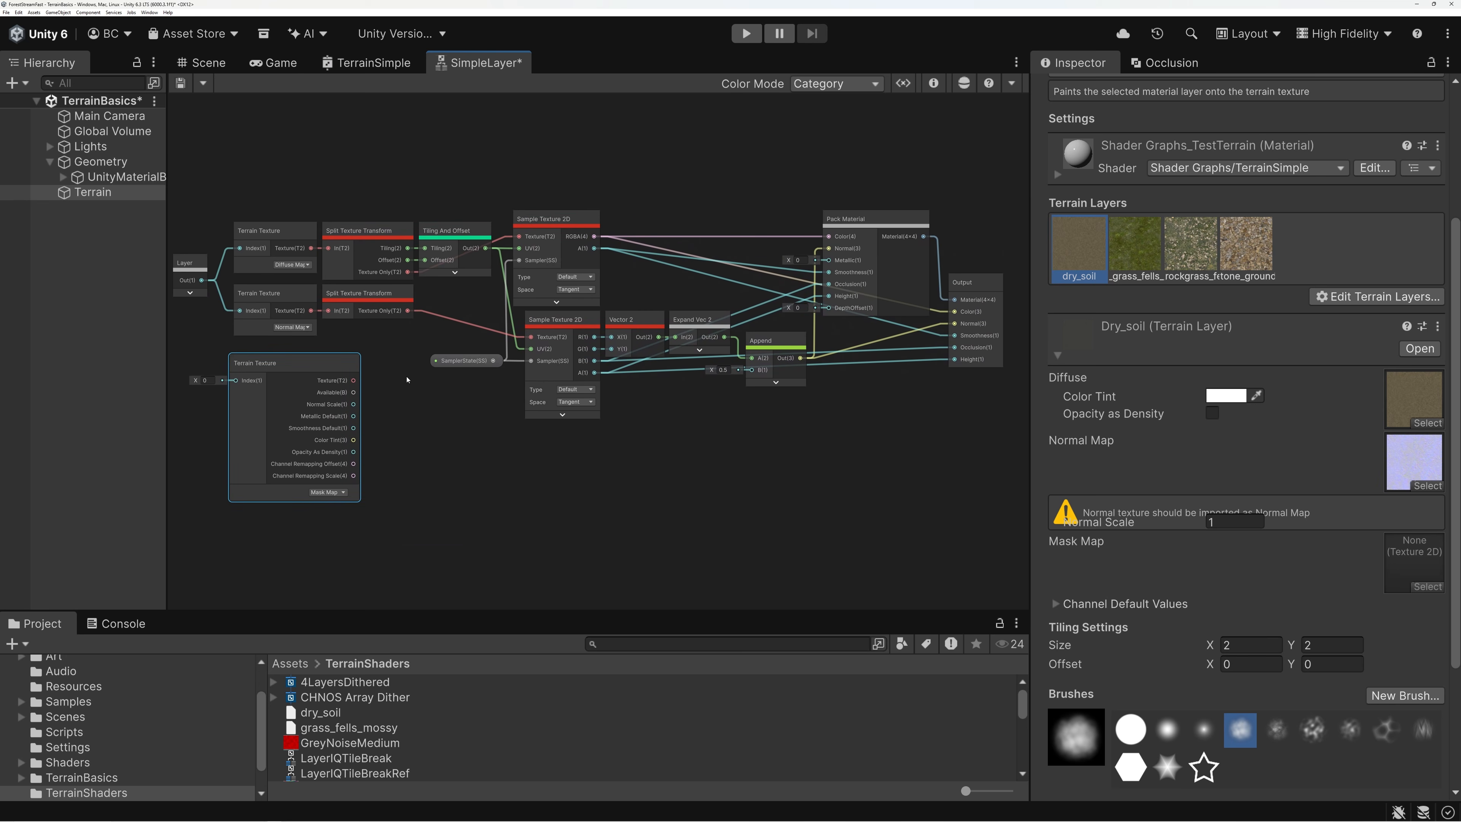
pyautogui.moveTo(303, 366); pyautogui.dragTo(395, 483)
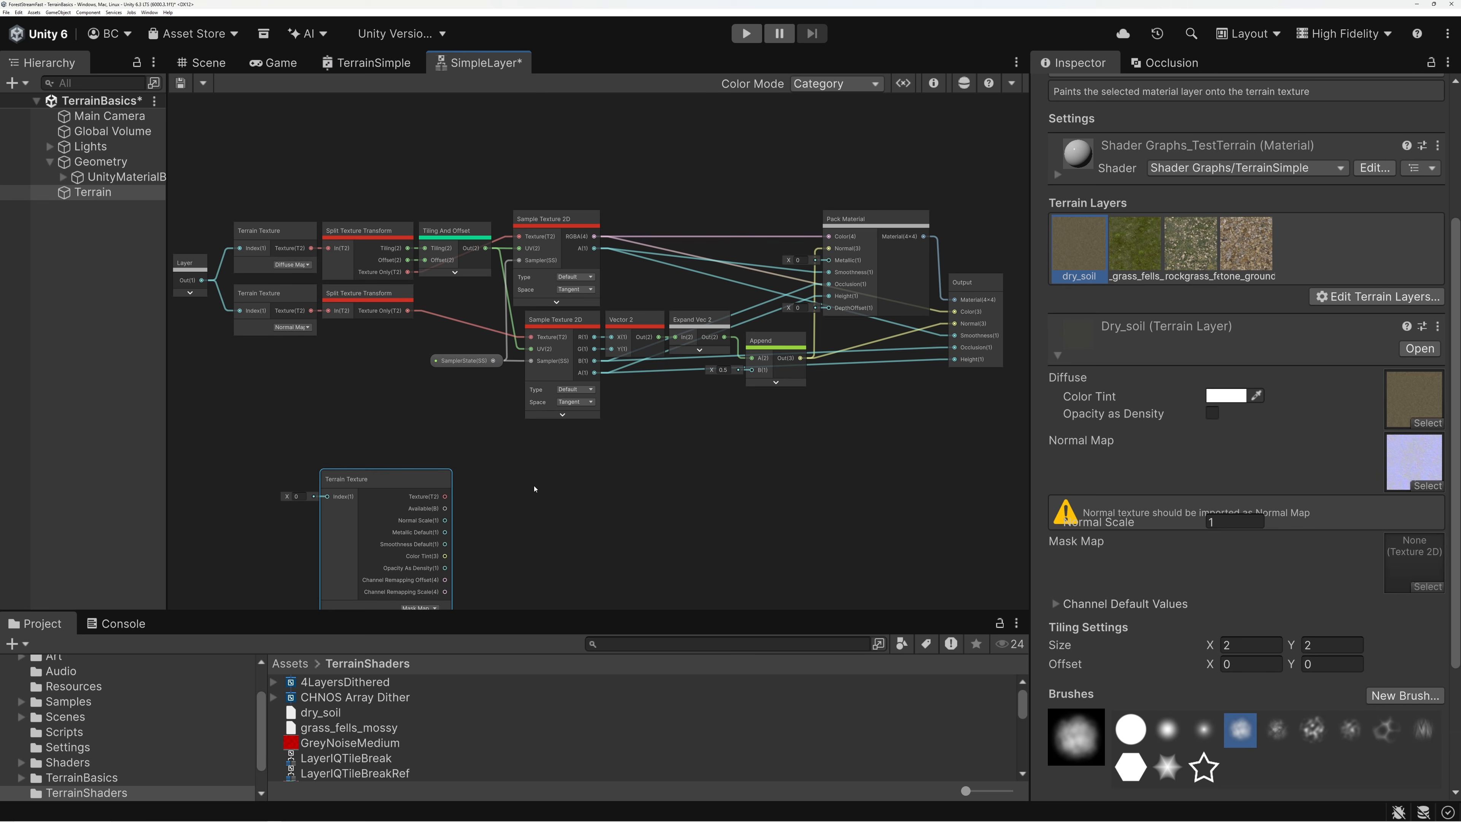
# Step: Add a Split Texture Transform node fed by the Mask Map Terrain Texture's Texture output and place it beside that node
pyautogui.scroll(6, 403, 409)
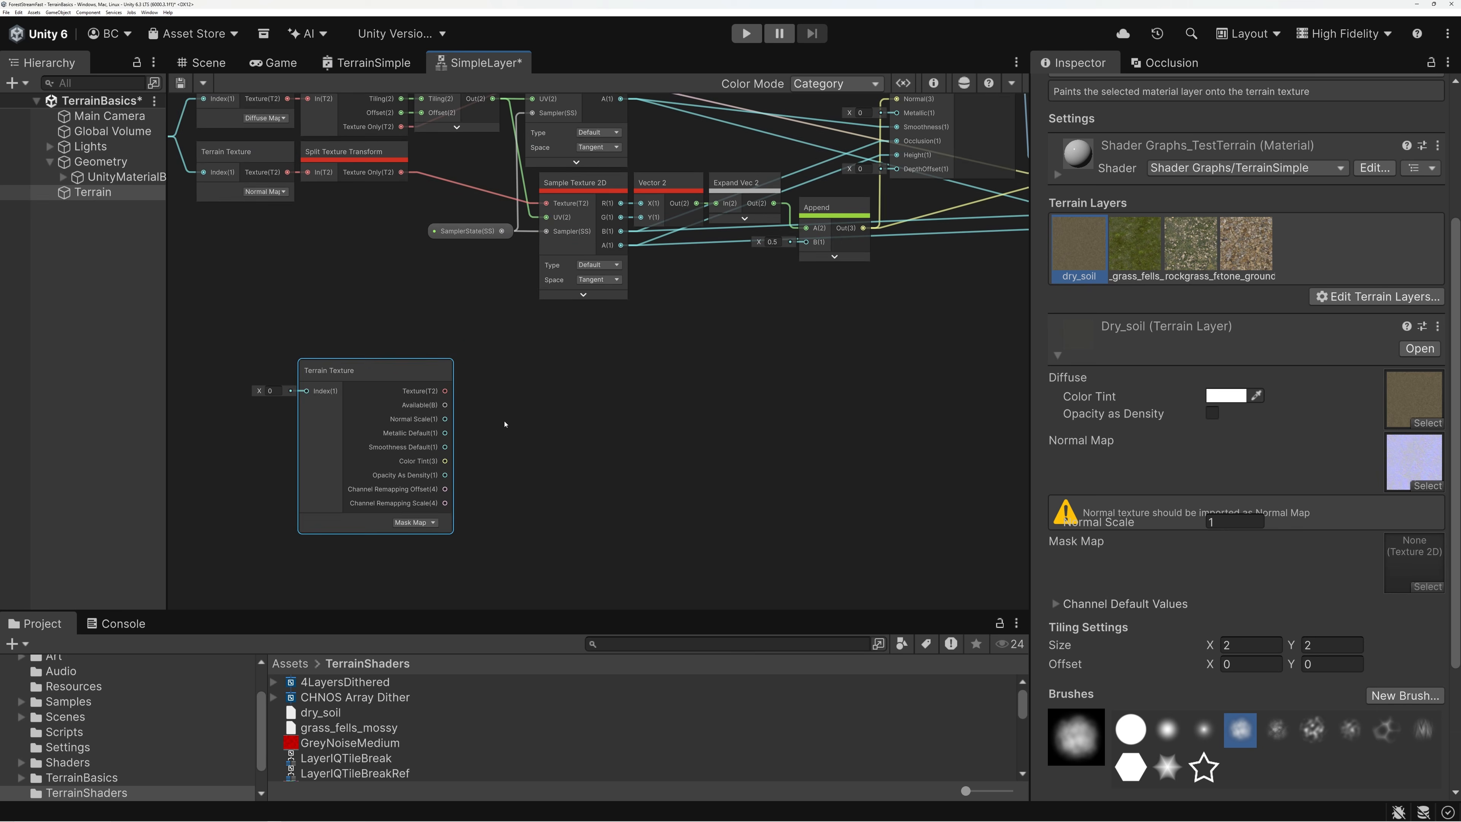
pyautogui.moveTo(315, 311); pyautogui.dragTo(390, 324, button='middle')
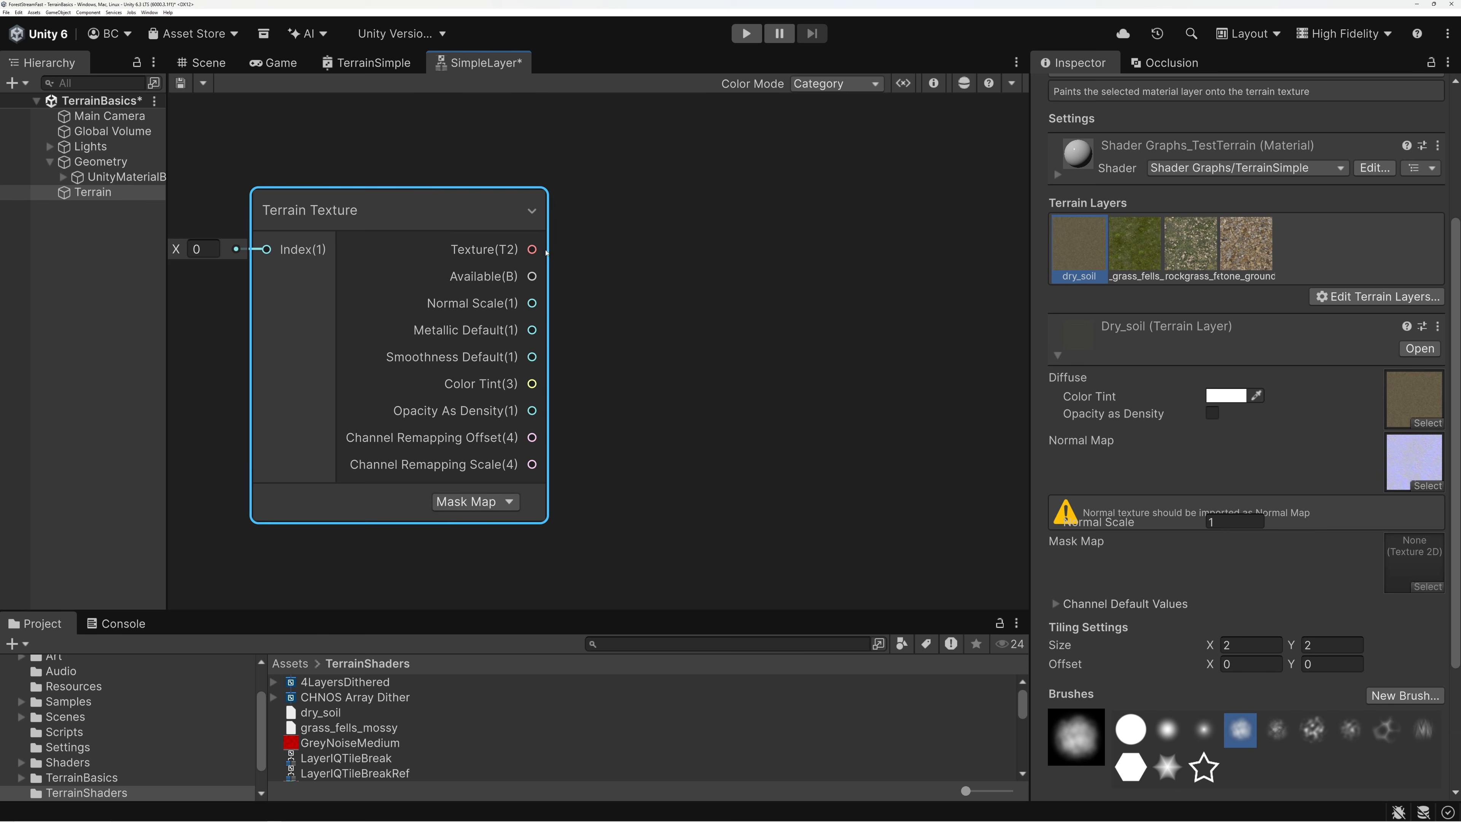
pyautogui.moveTo(533, 250); pyautogui.dragTo(752, 252)
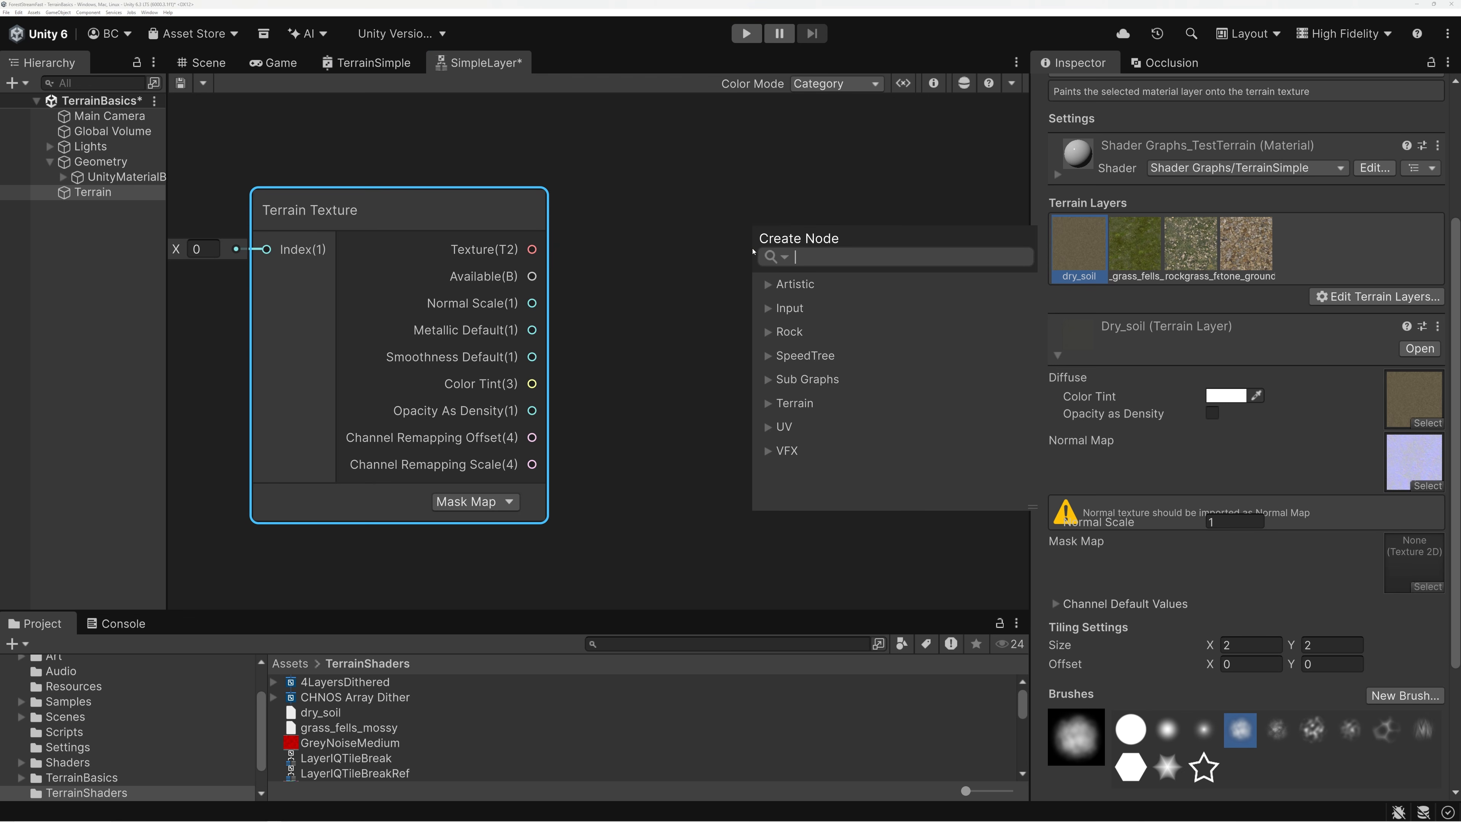
pyautogui.write('split')
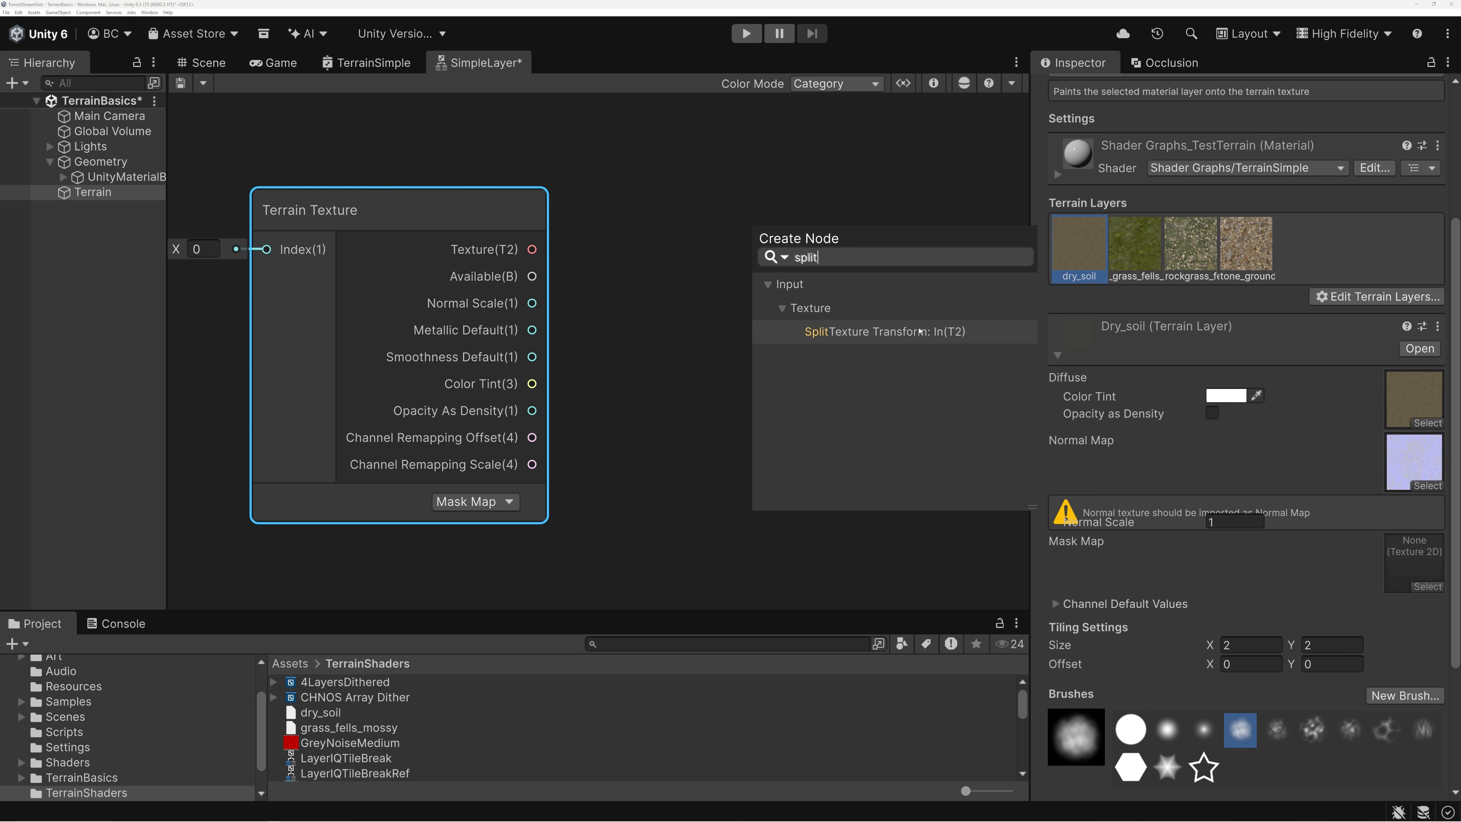
pyautogui.click(876, 339)
pyautogui.moveTo(825, 239); pyautogui.dragTo(677, 216)
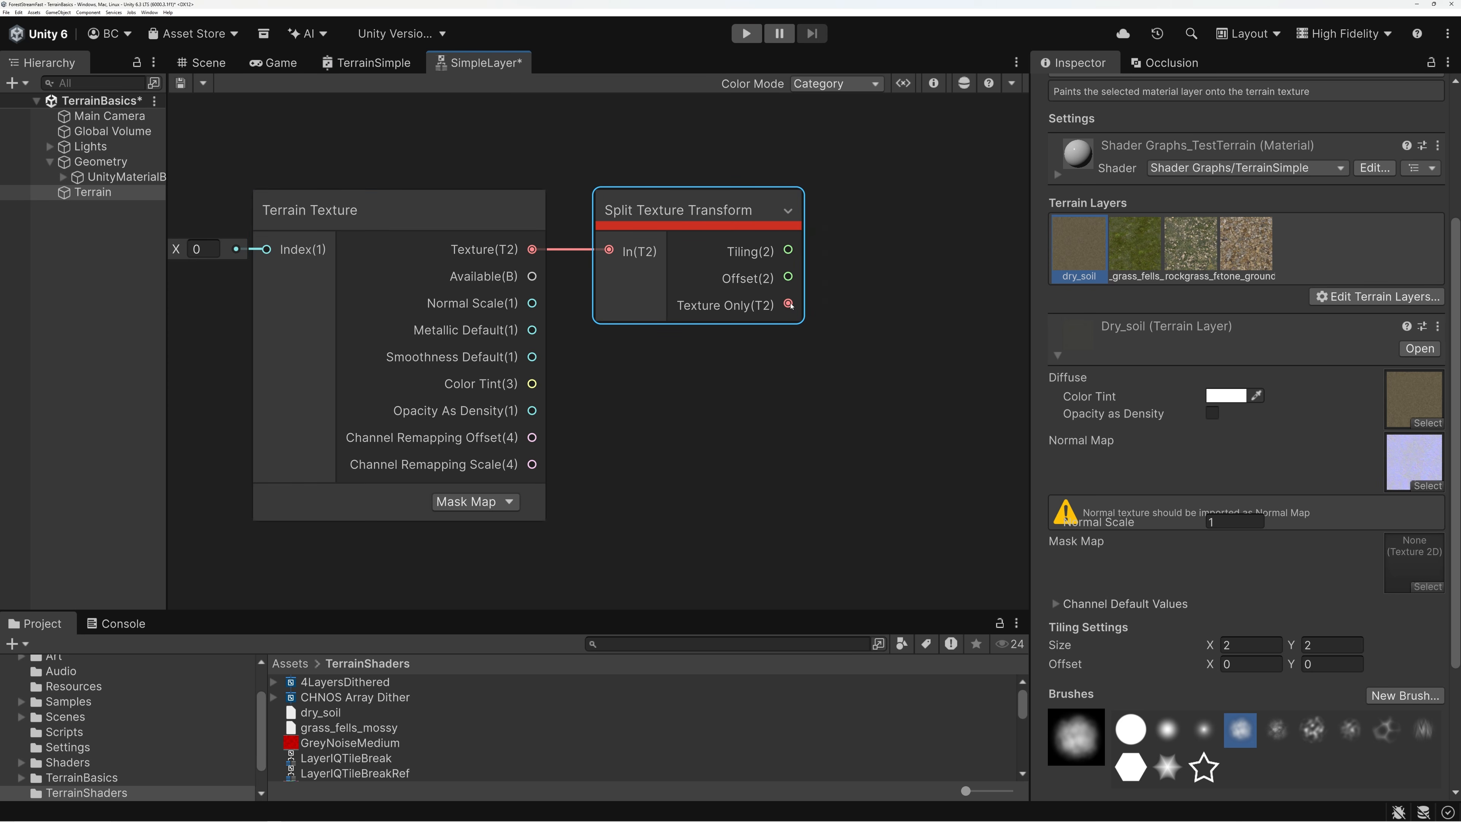
# Step: Add a Sample Texture 2D node, feed its Texture input from the new Split Texture Transform's Texture Only output, and line it up
pyautogui.moveTo(720, 393); pyautogui.dragTo(425, 396, button='middle')
pyautogui.click(688, 310)
pyautogui.press('space')
pyautogui.write('sampl')
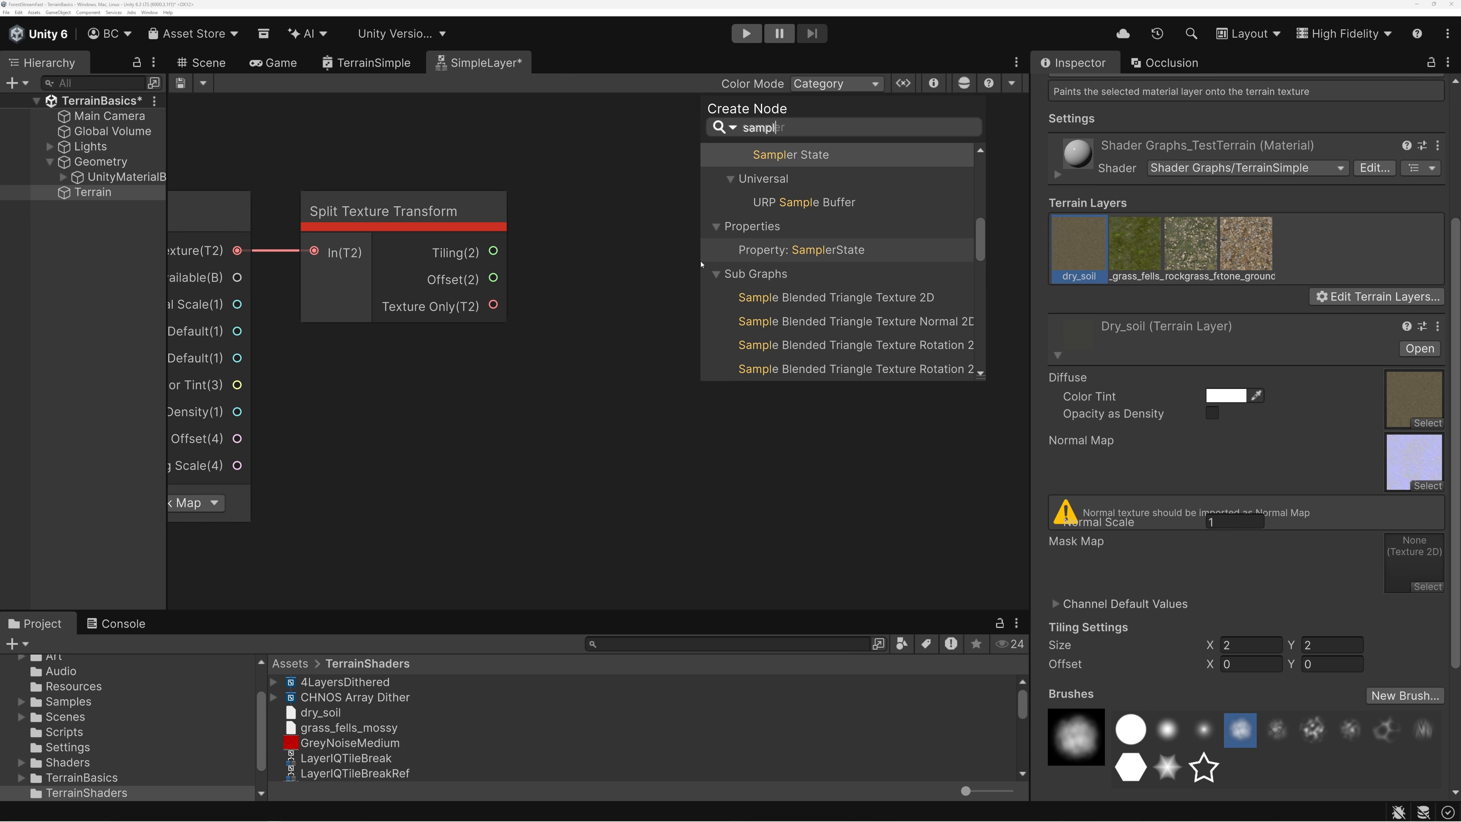
pyautogui.write('e')
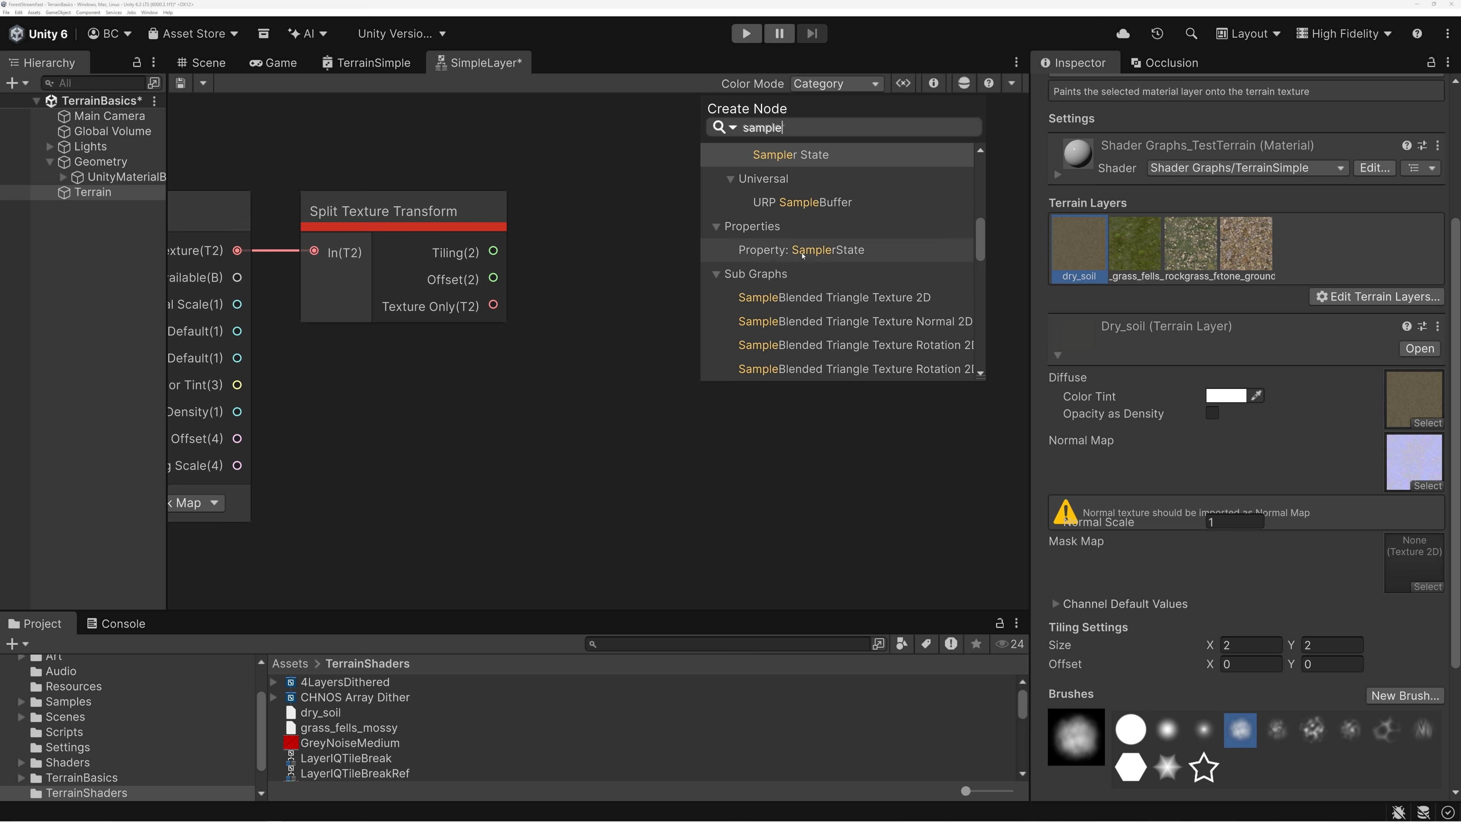
pyautogui.moveTo(981, 242); pyautogui.dragTo(981, 265)
pyautogui.doubleClick(780, 284)
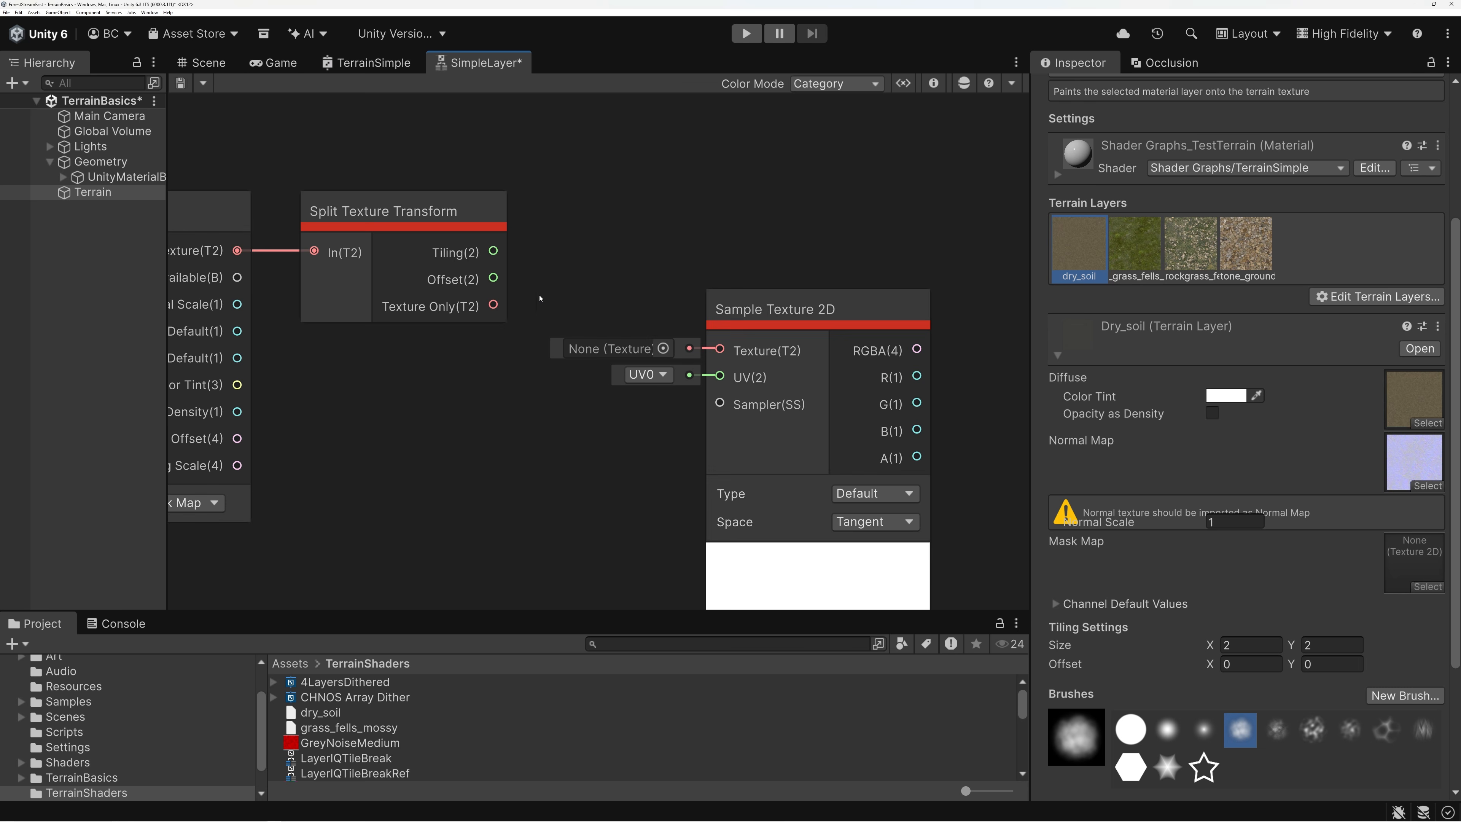
pyautogui.moveTo(493, 305); pyautogui.dragTo(720, 349)
pyautogui.moveTo(782, 310); pyautogui.dragTo(762, 266)
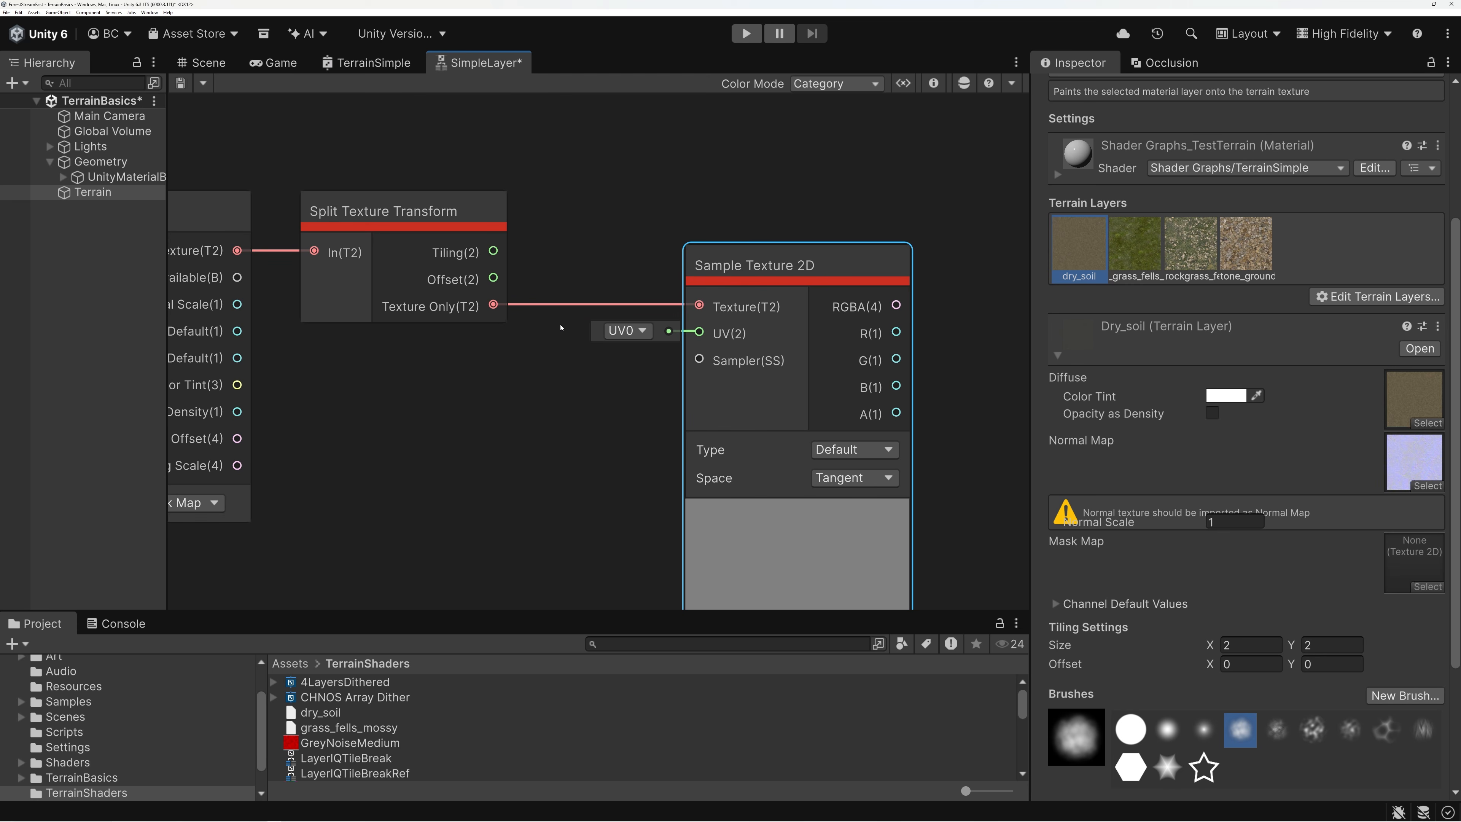
# Step: Connect the Tiling And Offset node's output to the UV input of the mask map's Sample Texture 2D node
pyautogui.scroll(-6, 561, 325)
pyautogui.moveTo(574, 233); pyautogui.dragTo(657, 412, button='middle')
pyautogui.scroll(2, 439, 191)
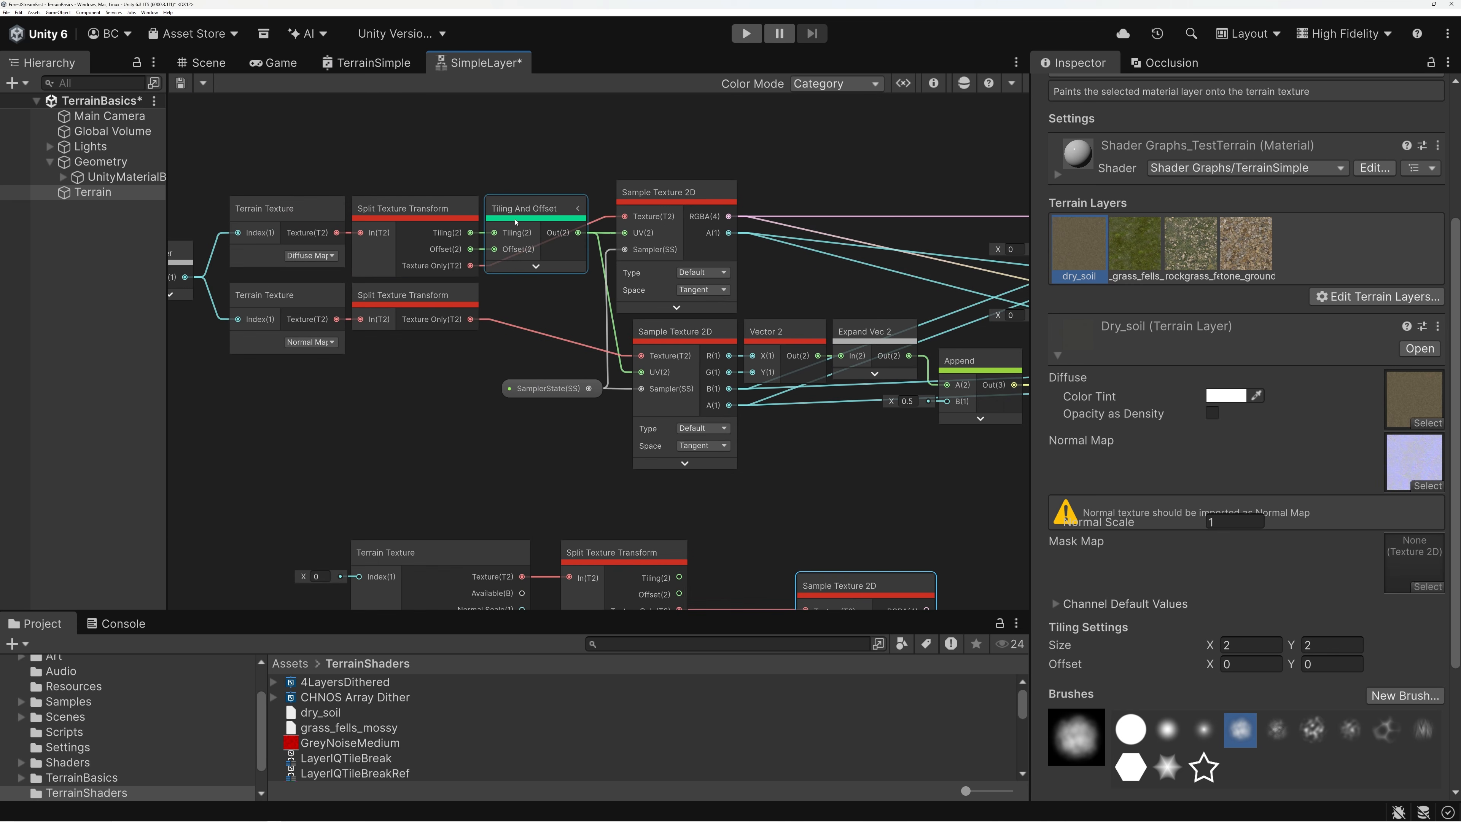
pyautogui.click(532, 215)
pyautogui.moveTo(578, 232); pyautogui.dragTo(805, 430)
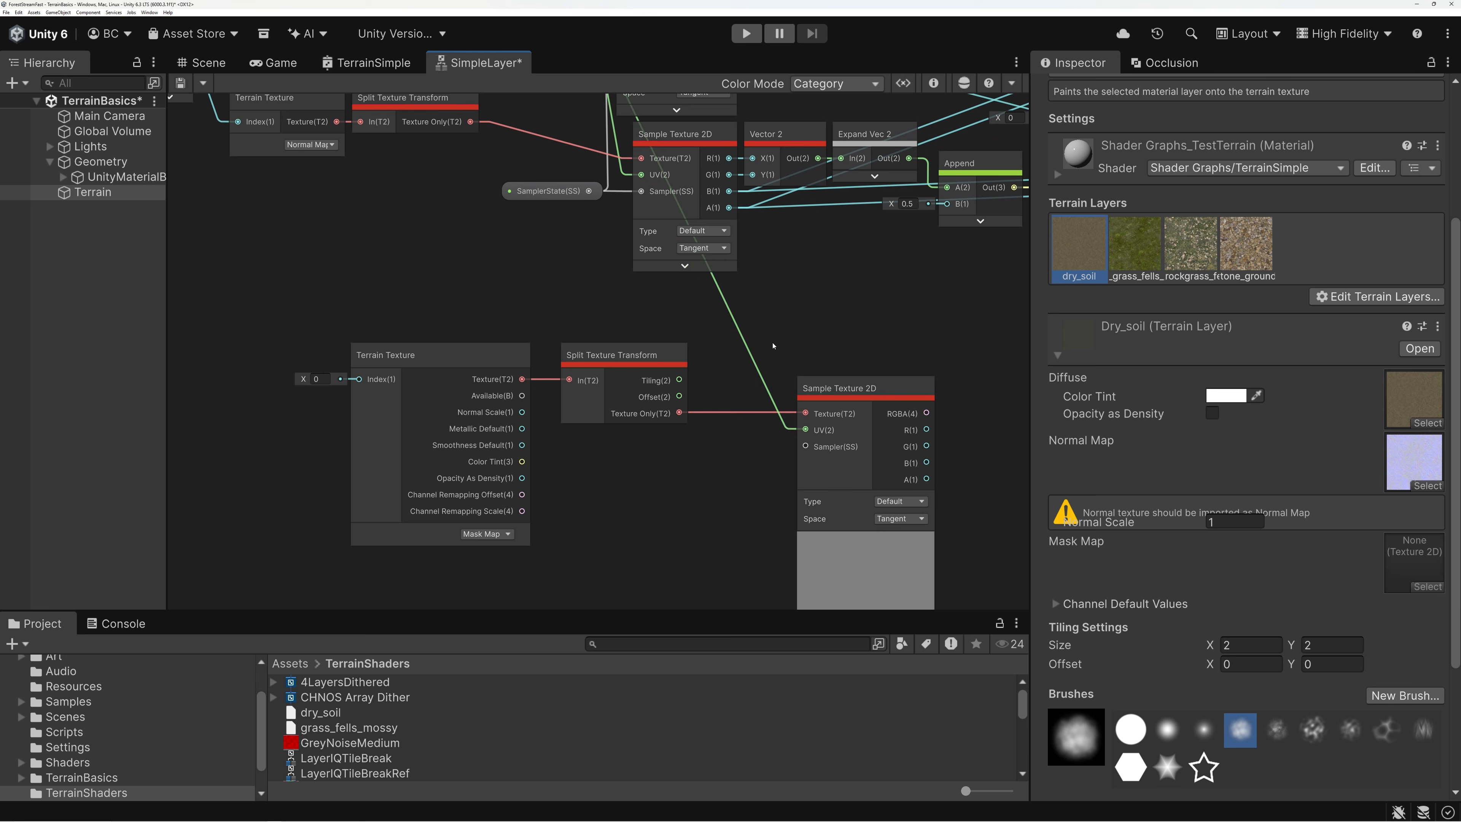
pyautogui.moveTo(812, 336); pyautogui.dragTo(679, 215, button='middle')
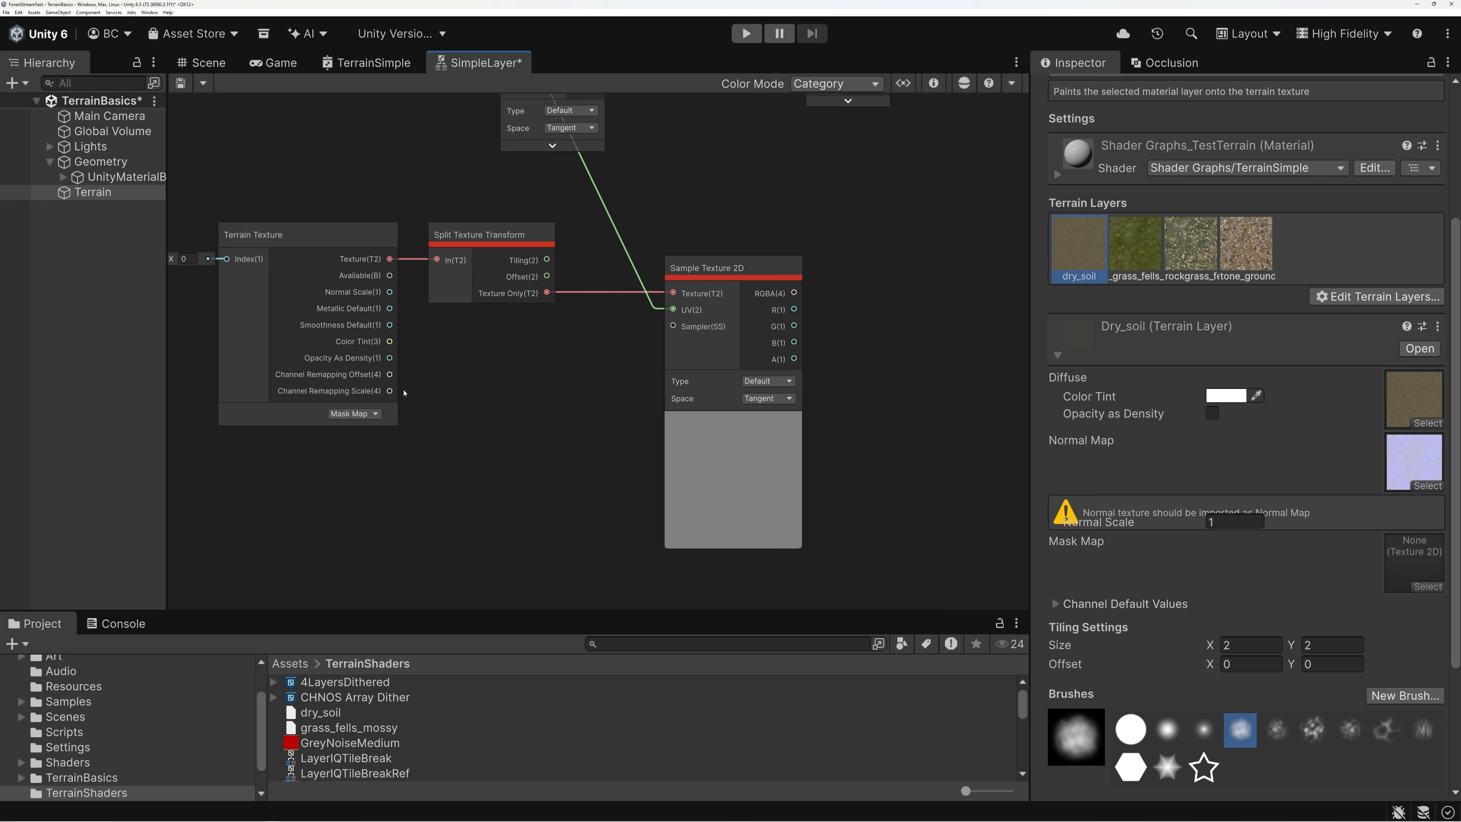
pyautogui.scroll(2, 831, 372)
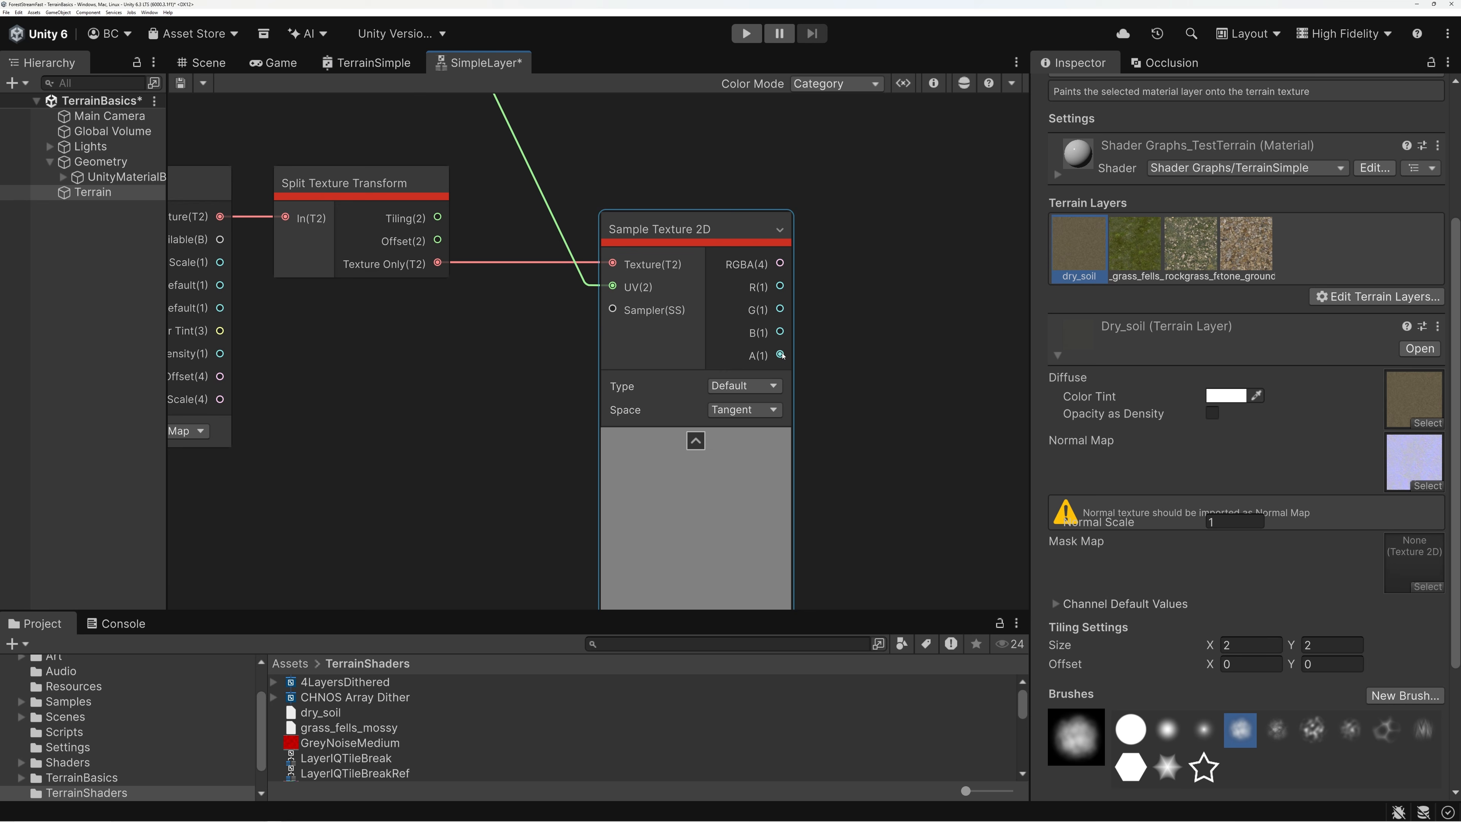
pyautogui.moveTo(781, 288); pyautogui.dragTo(871, 288)
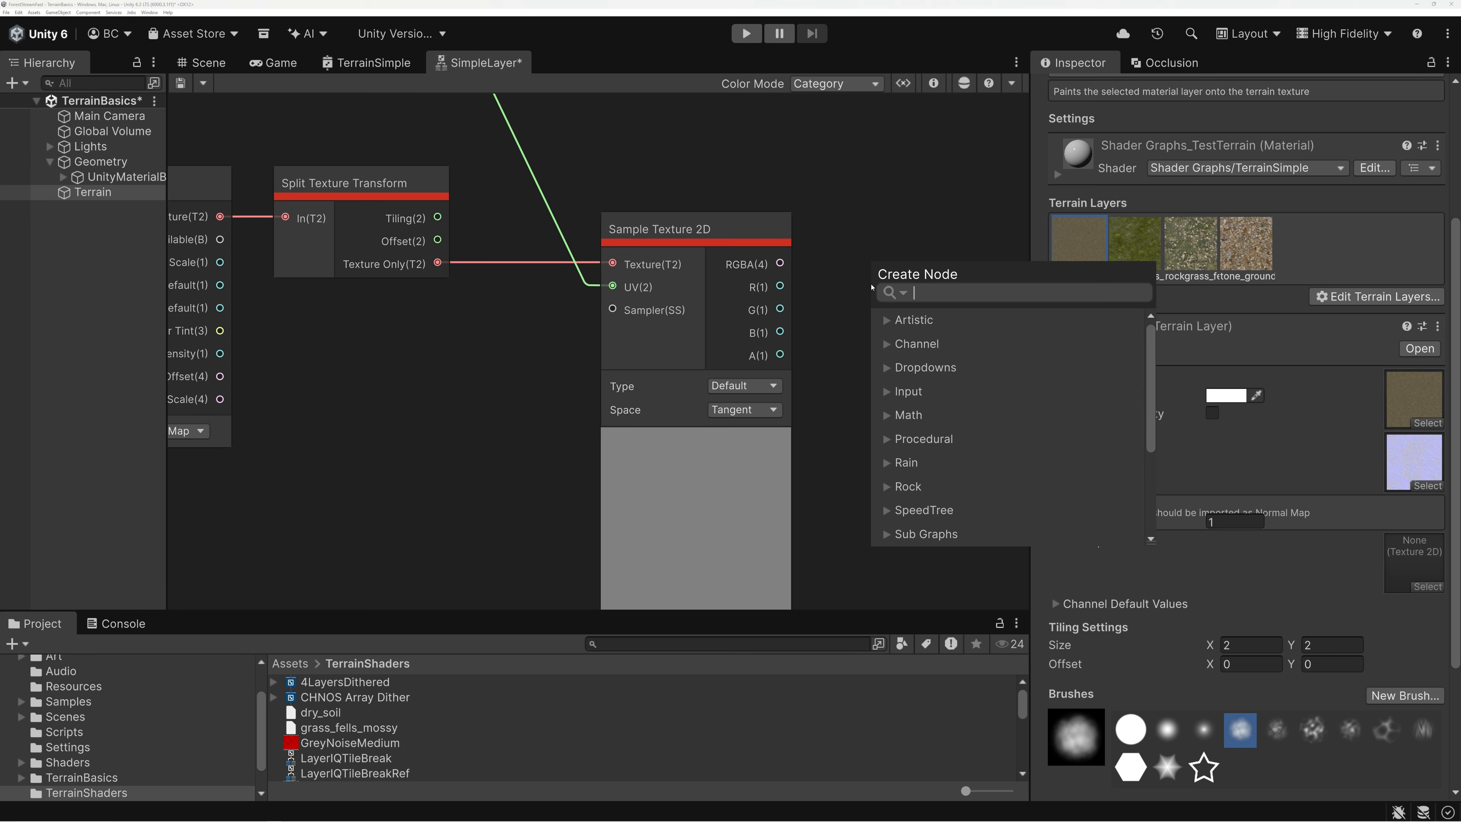
pyautogui.moveTo(780, 310); pyautogui.dragTo(886, 337)
pyautogui.click(832, 333)
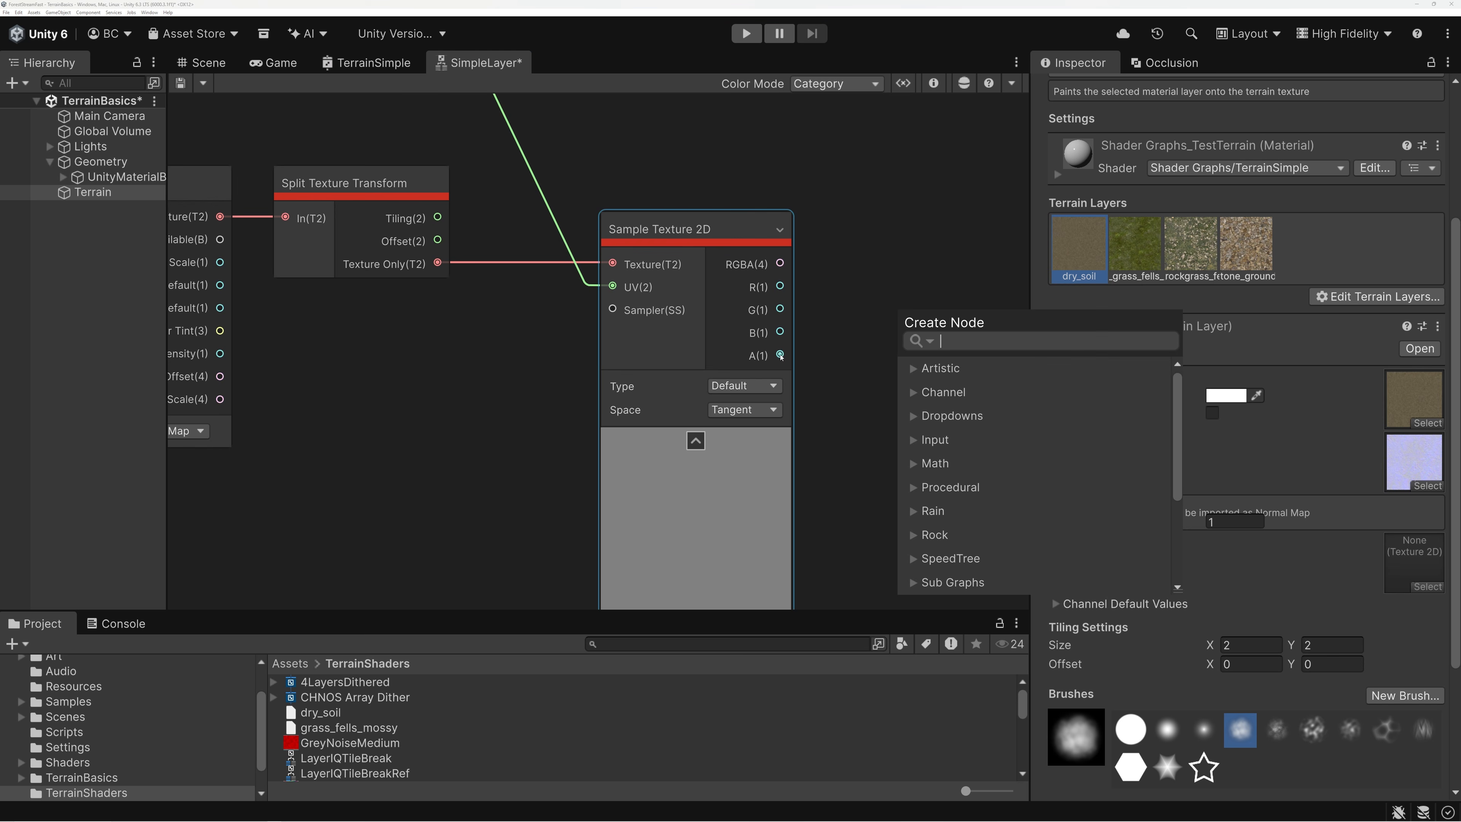
pyautogui.click(827, 321)
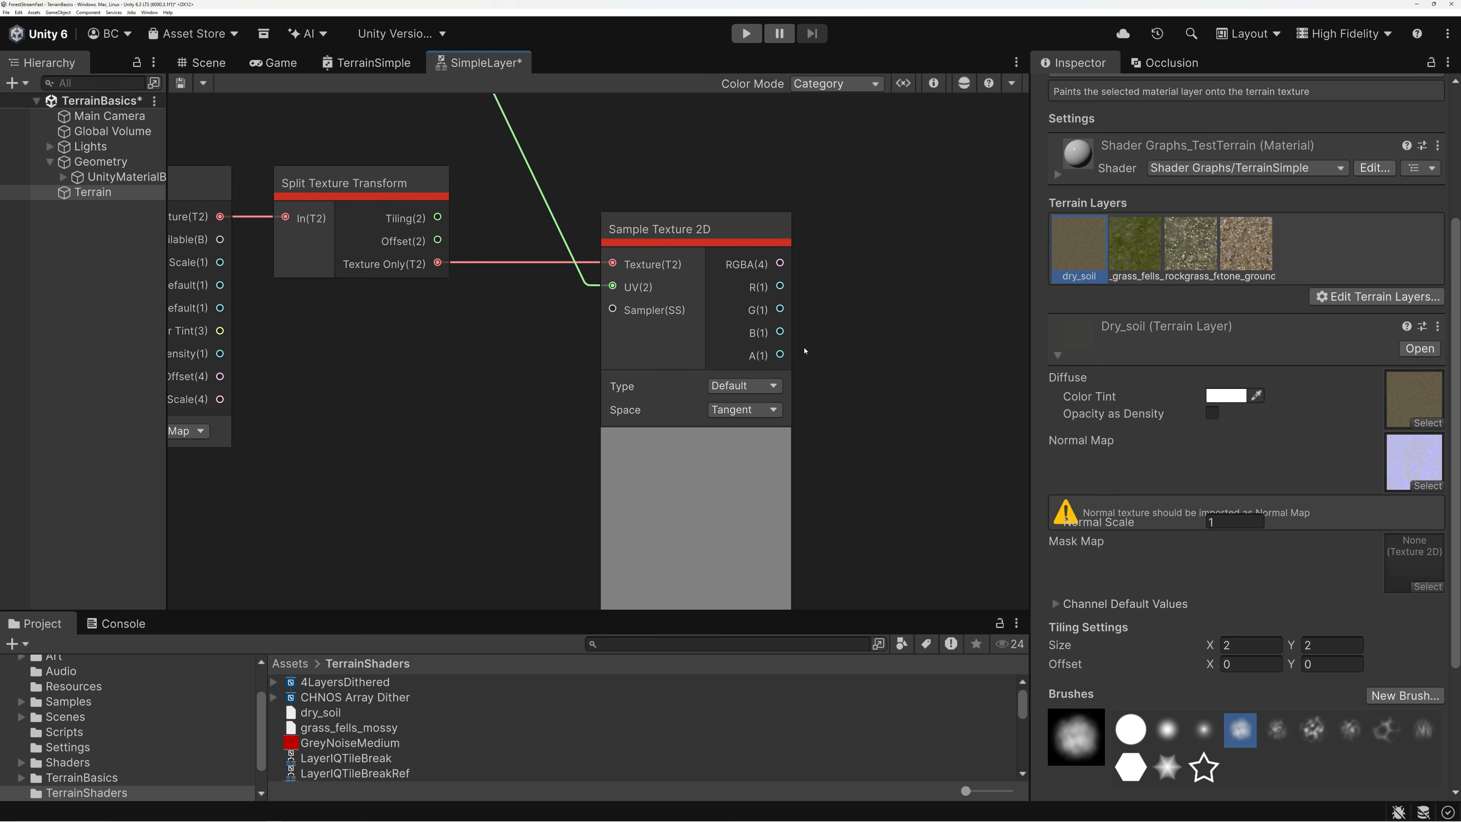
# Step: Assign the Blockout texture as the dry_soil layer's Mask Map and expand its Channel Remapping settings
pyautogui.moveTo(429, 362); pyautogui.dragTo(622, 363, button='middle')
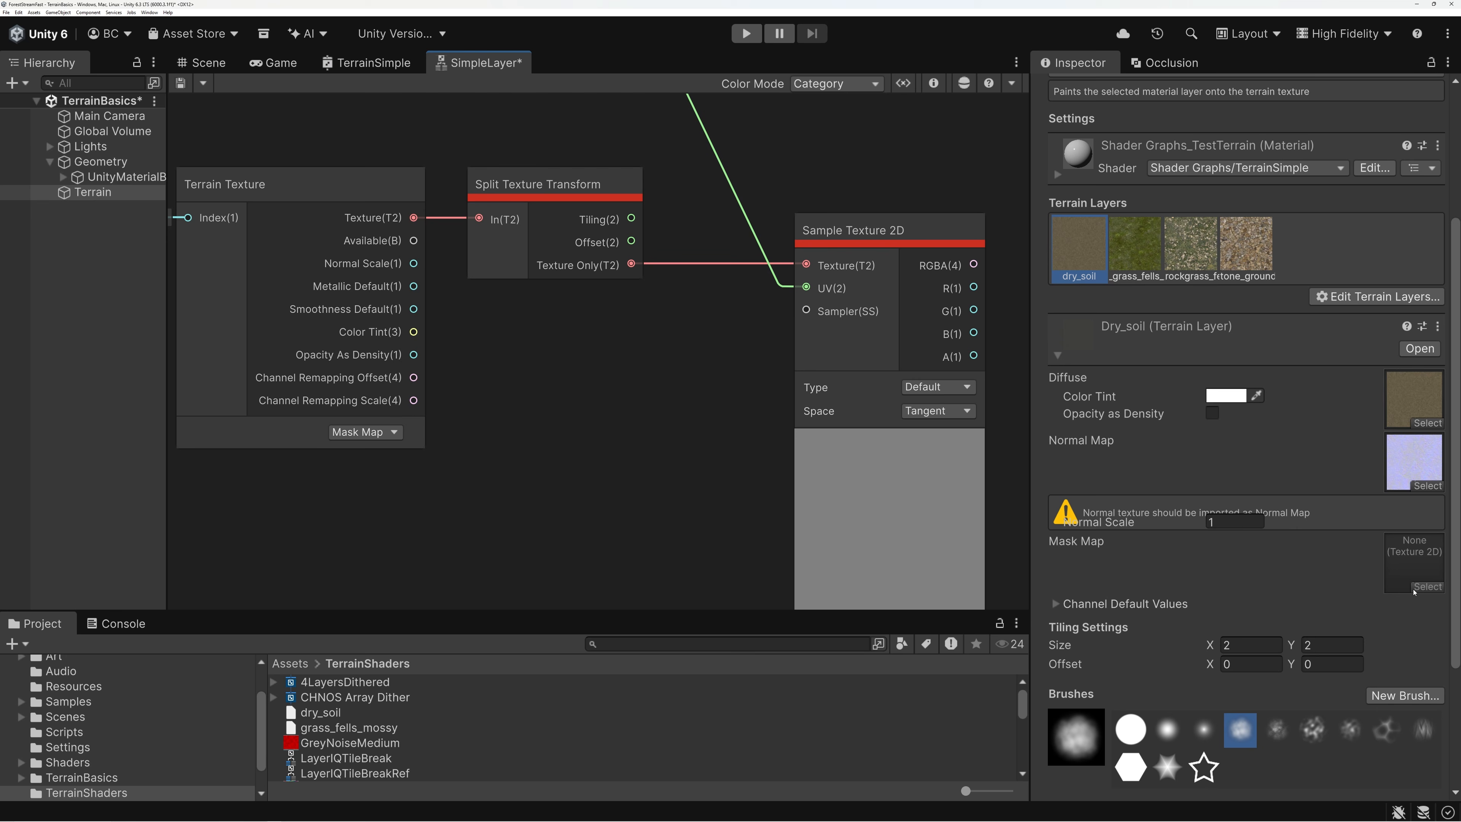
pyautogui.click(1416, 587)
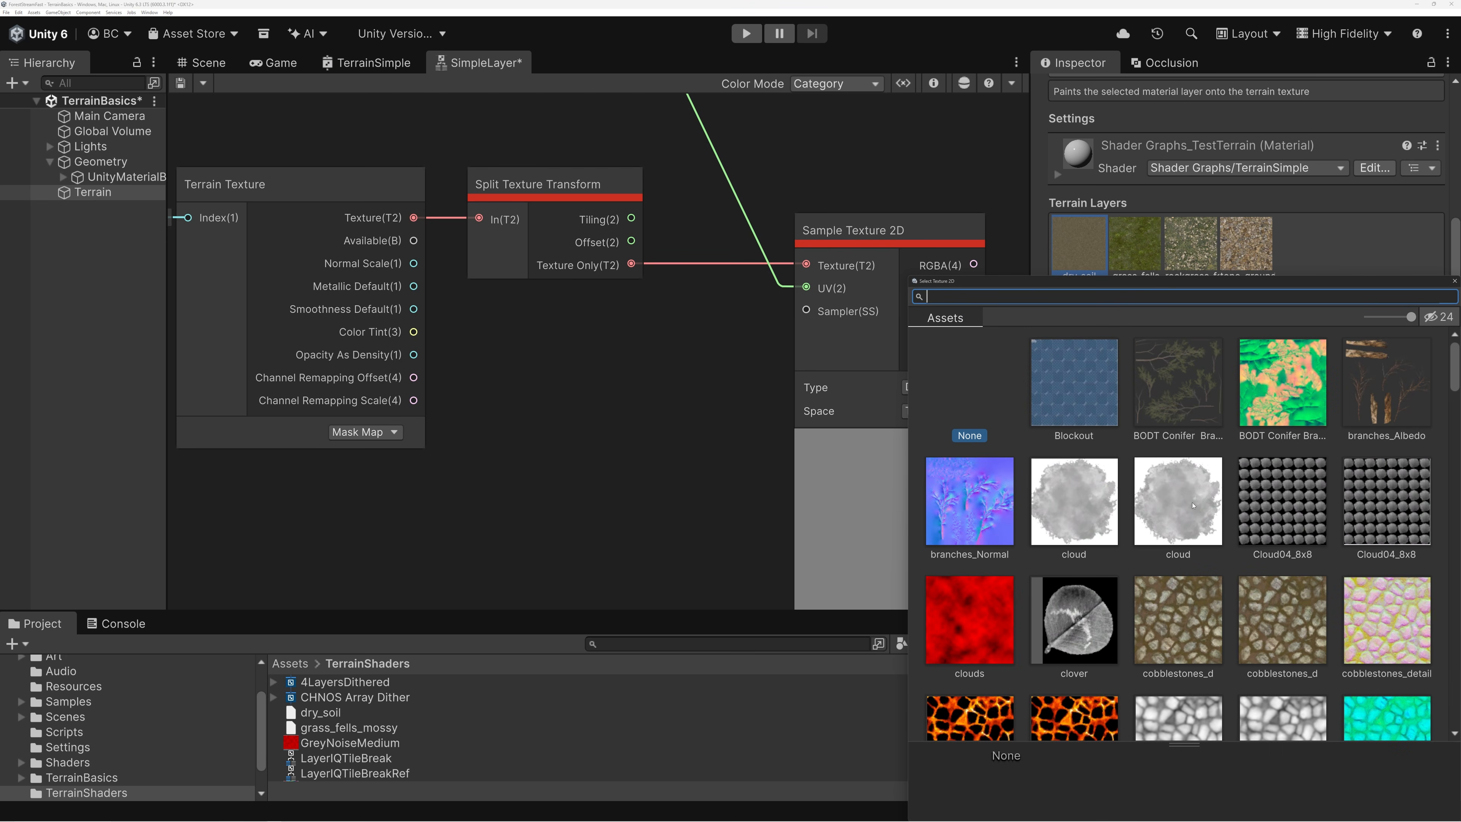
pyautogui.doubleClick(1034, 419)
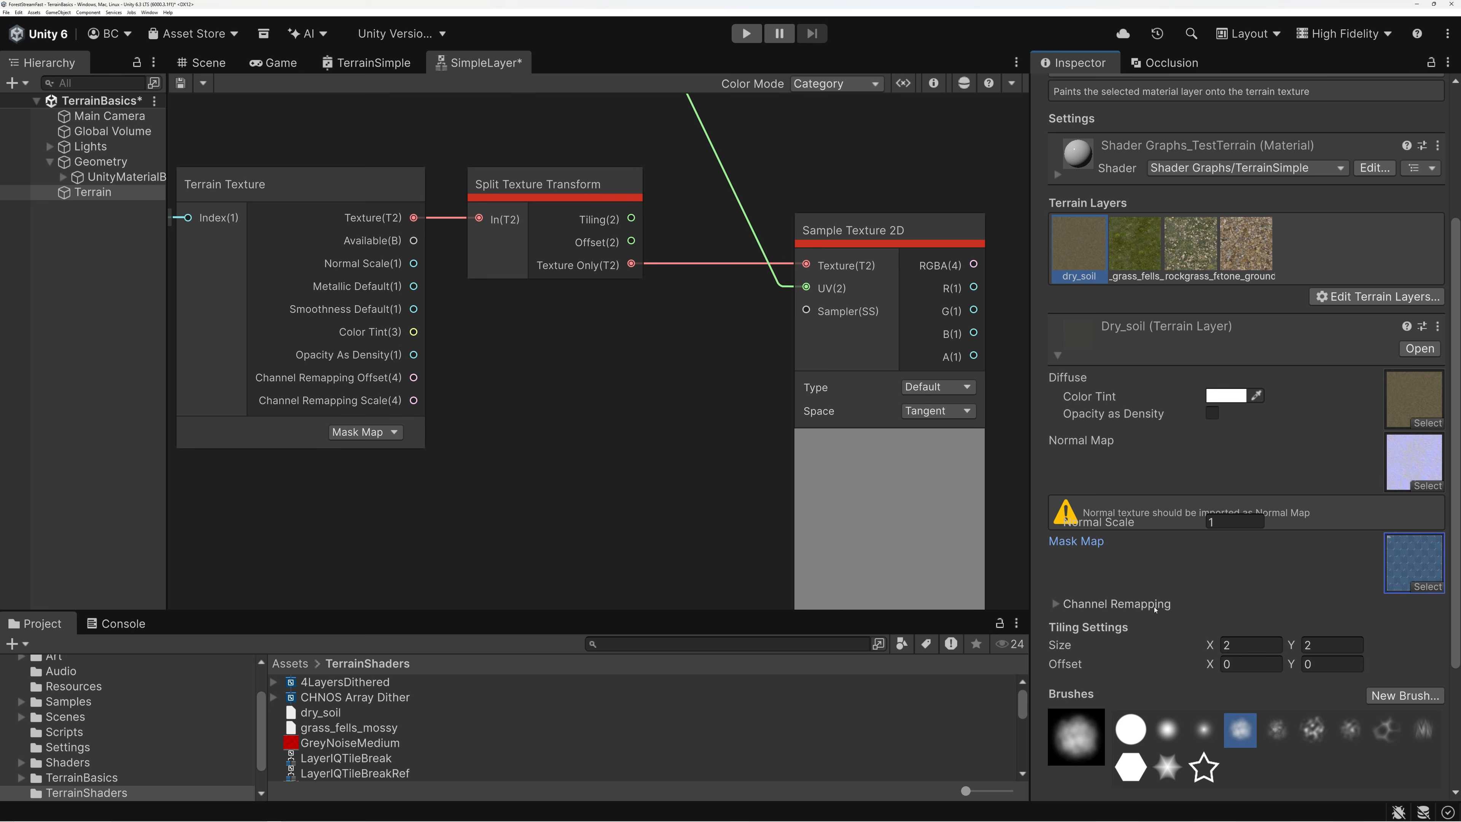
pyautogui.click(1100, 602)
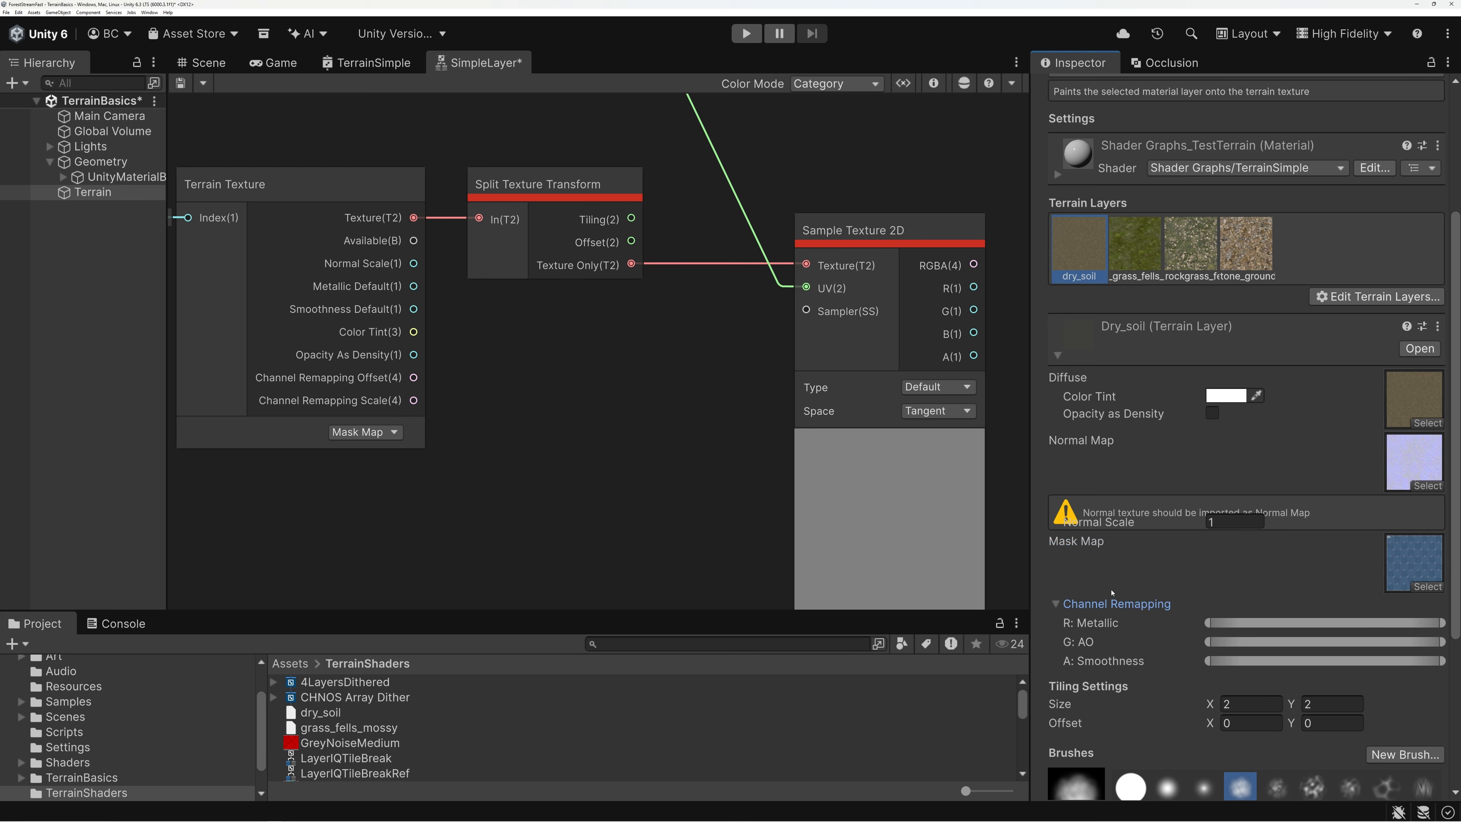
pyautogui.scroll(-2, 1174, 573)
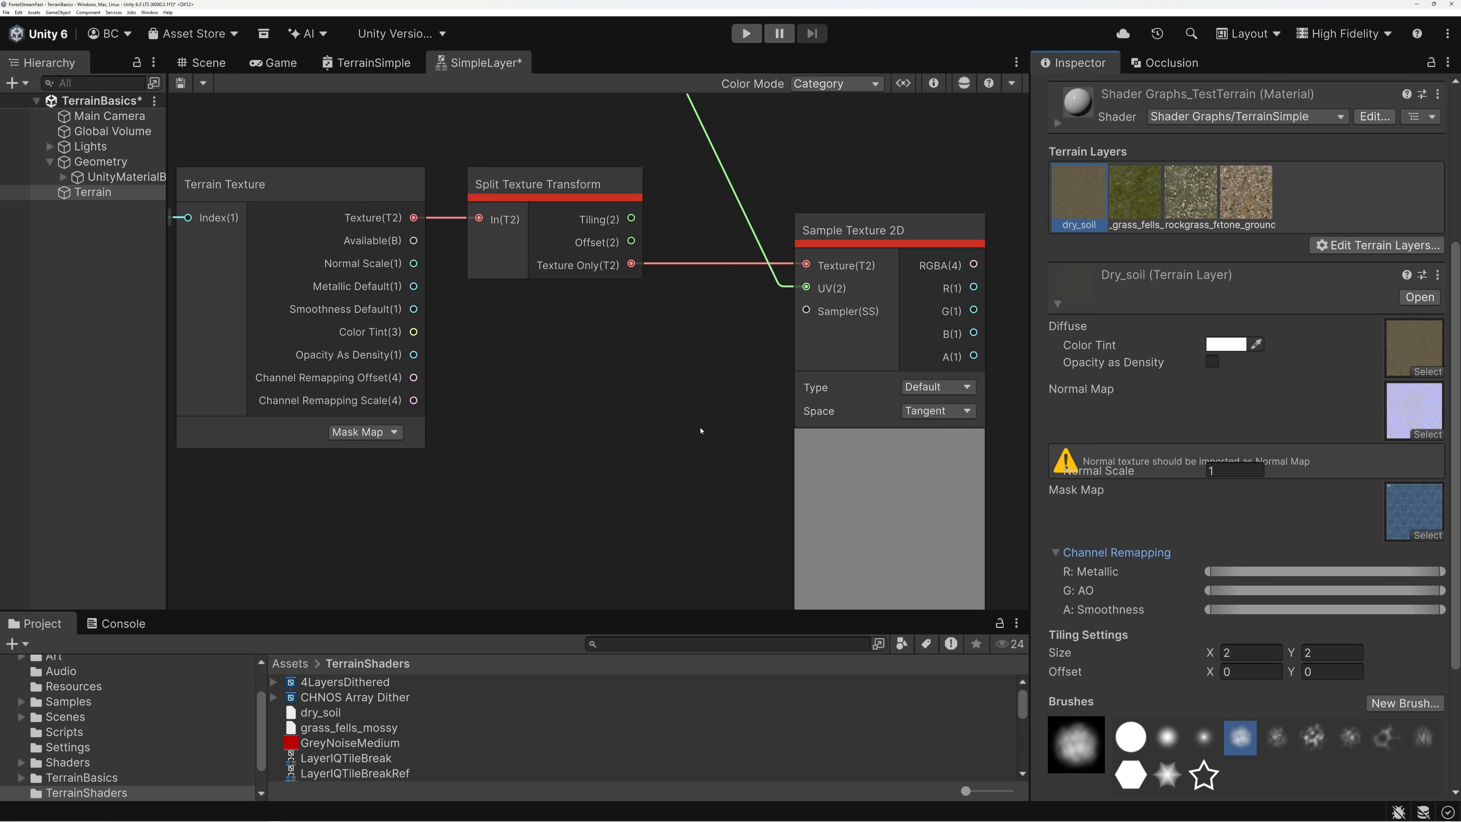
# Step: Add a Multiply node whose A input is fed by the RGBA output of the mask map's Sample Texture 2D node
pyautogui.scroll(-3, 642, 374)
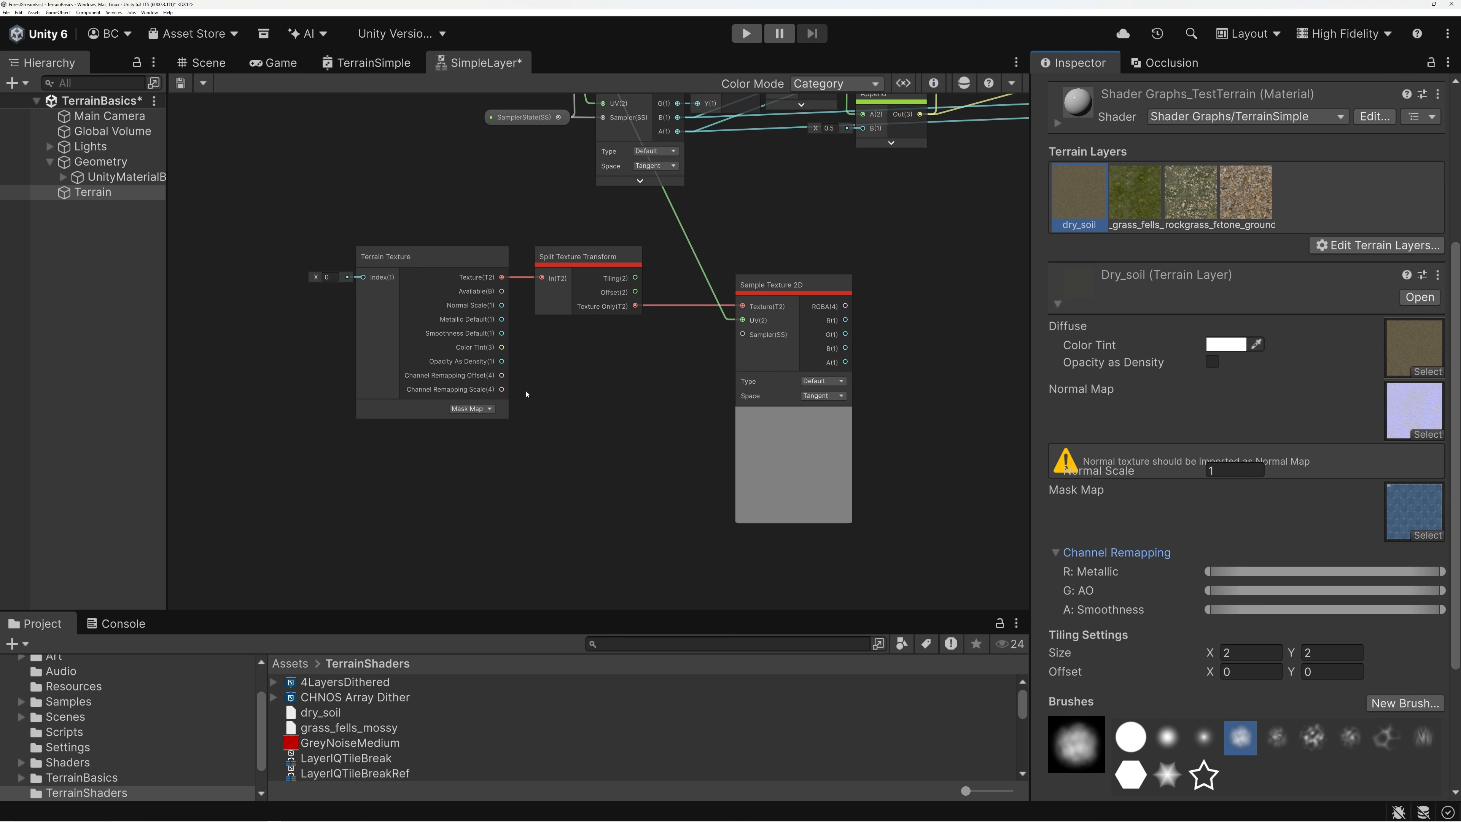
pyautogui.click(454, 381)
pyautogui.scroll(3, 454, 382)
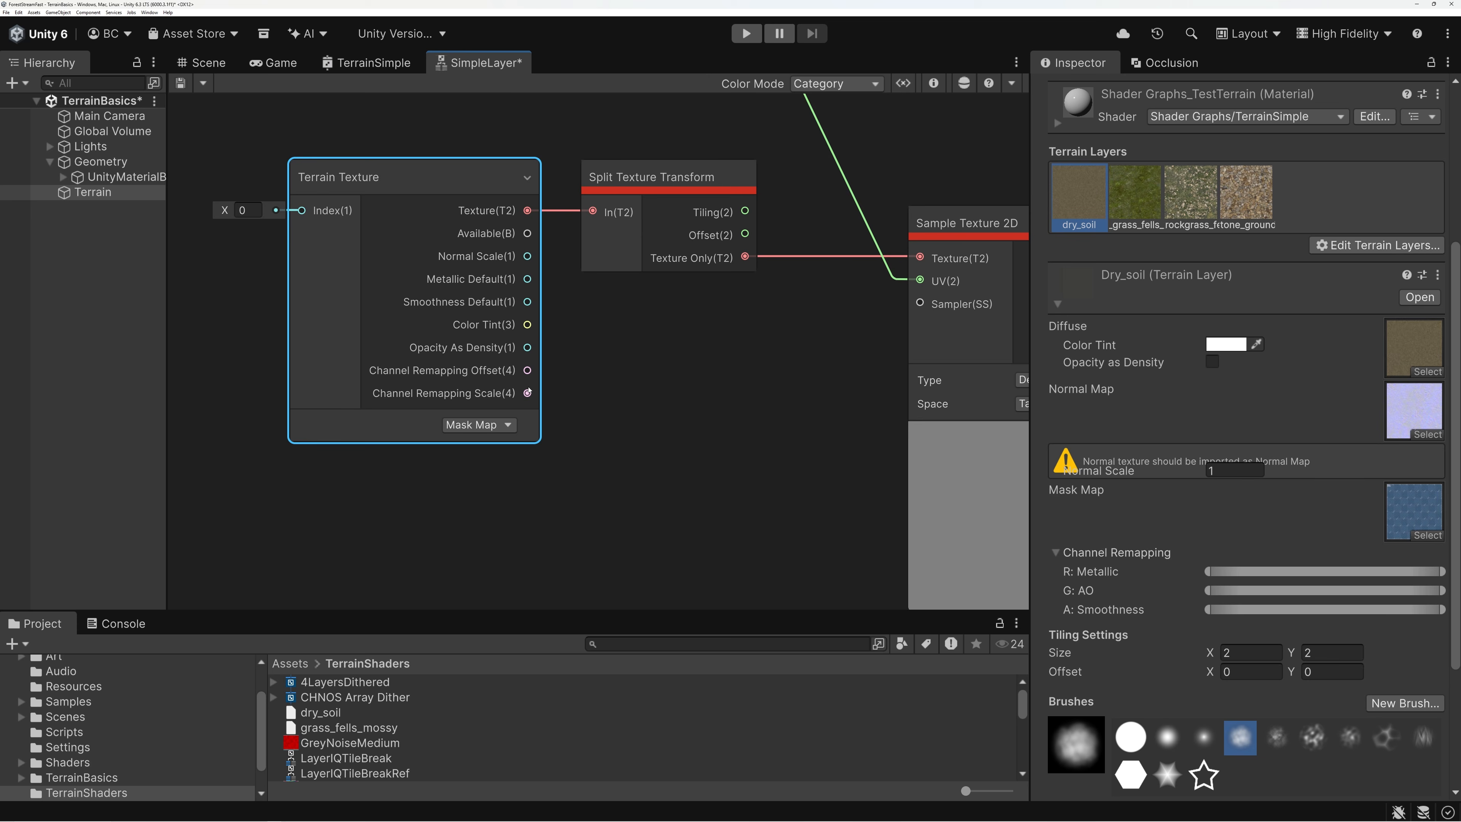
pyautogui.moveTo(795, 385); pyautogui.dragTo(681, 375, button='middle')
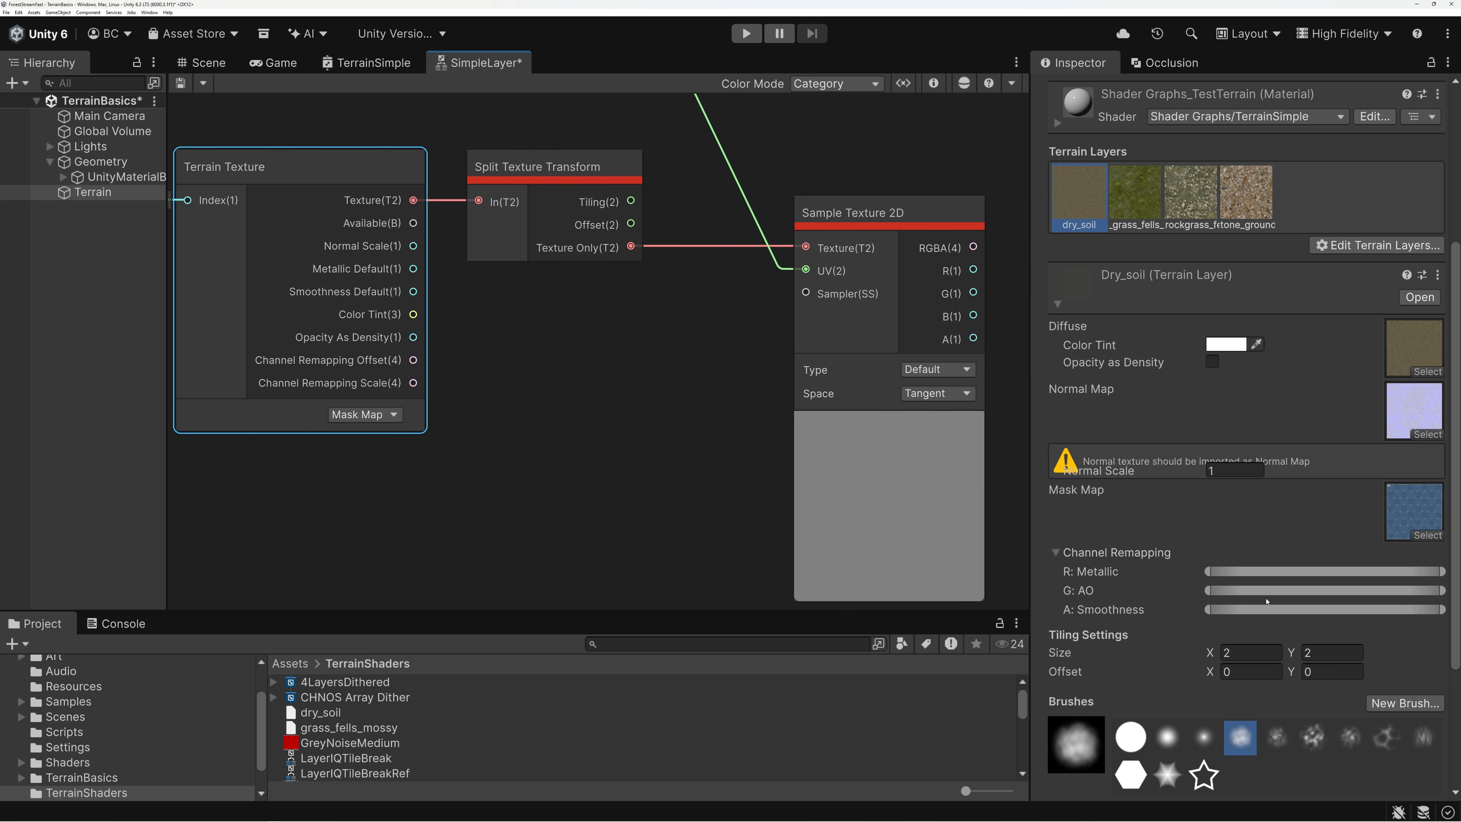
pyautogui.moveTo(652, 368); pyautogui.dragTo(576, 366, button='middle')
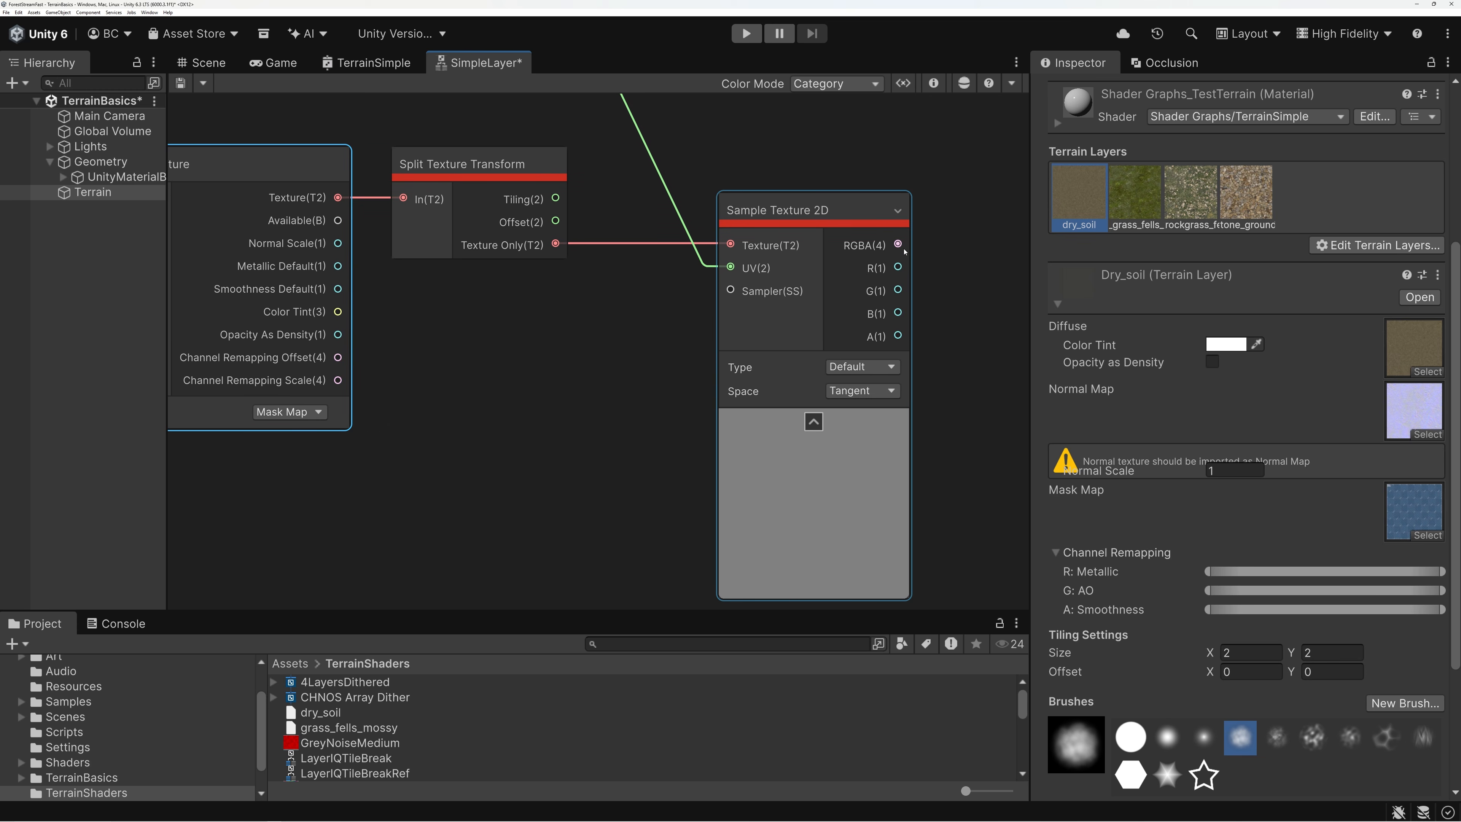
pyautogui.click(819, 212)
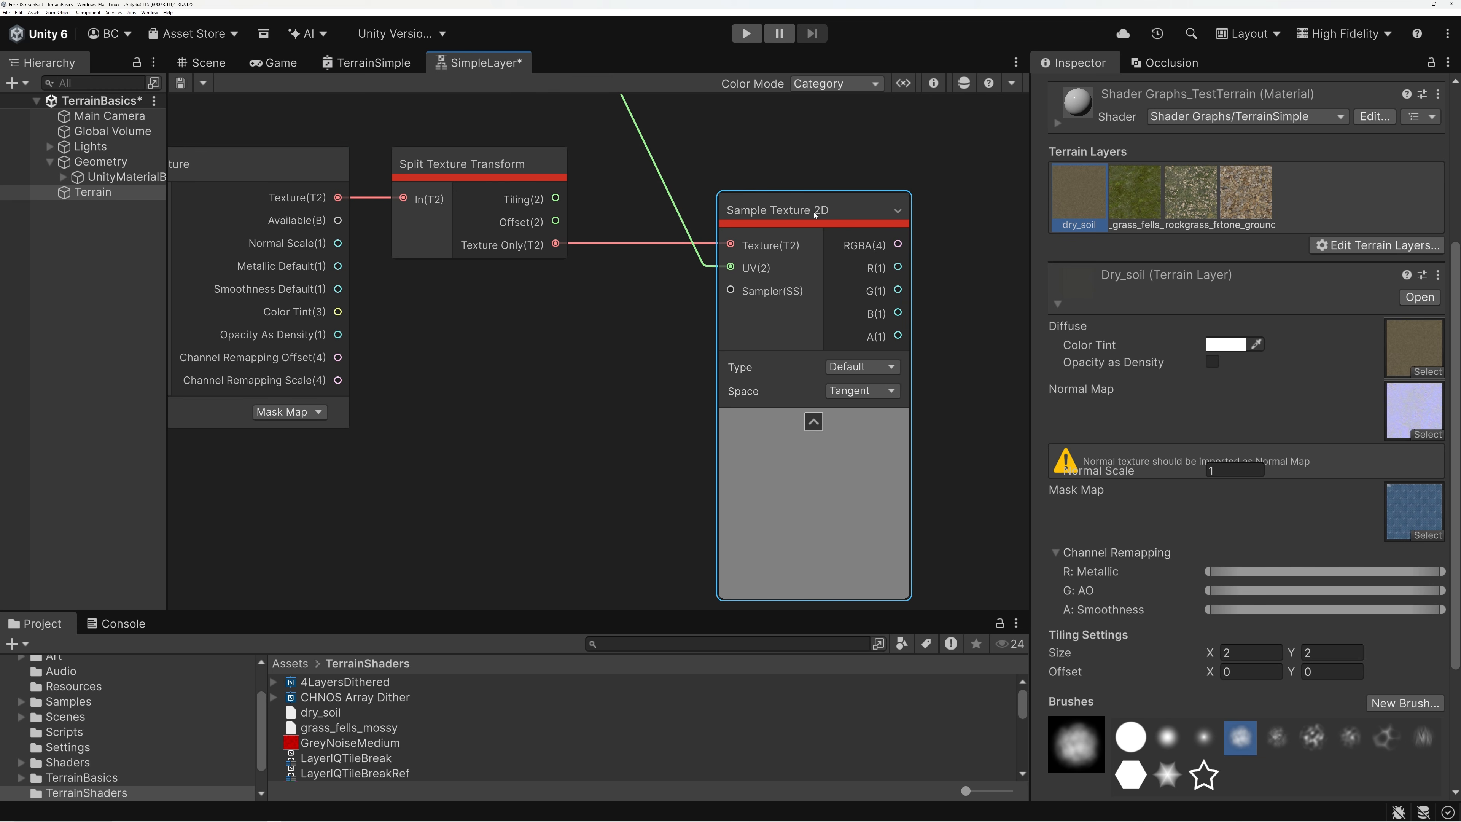
pyautogui.moveTo(827, 231); pyautogui.dragTo(639, 231, button='middle')
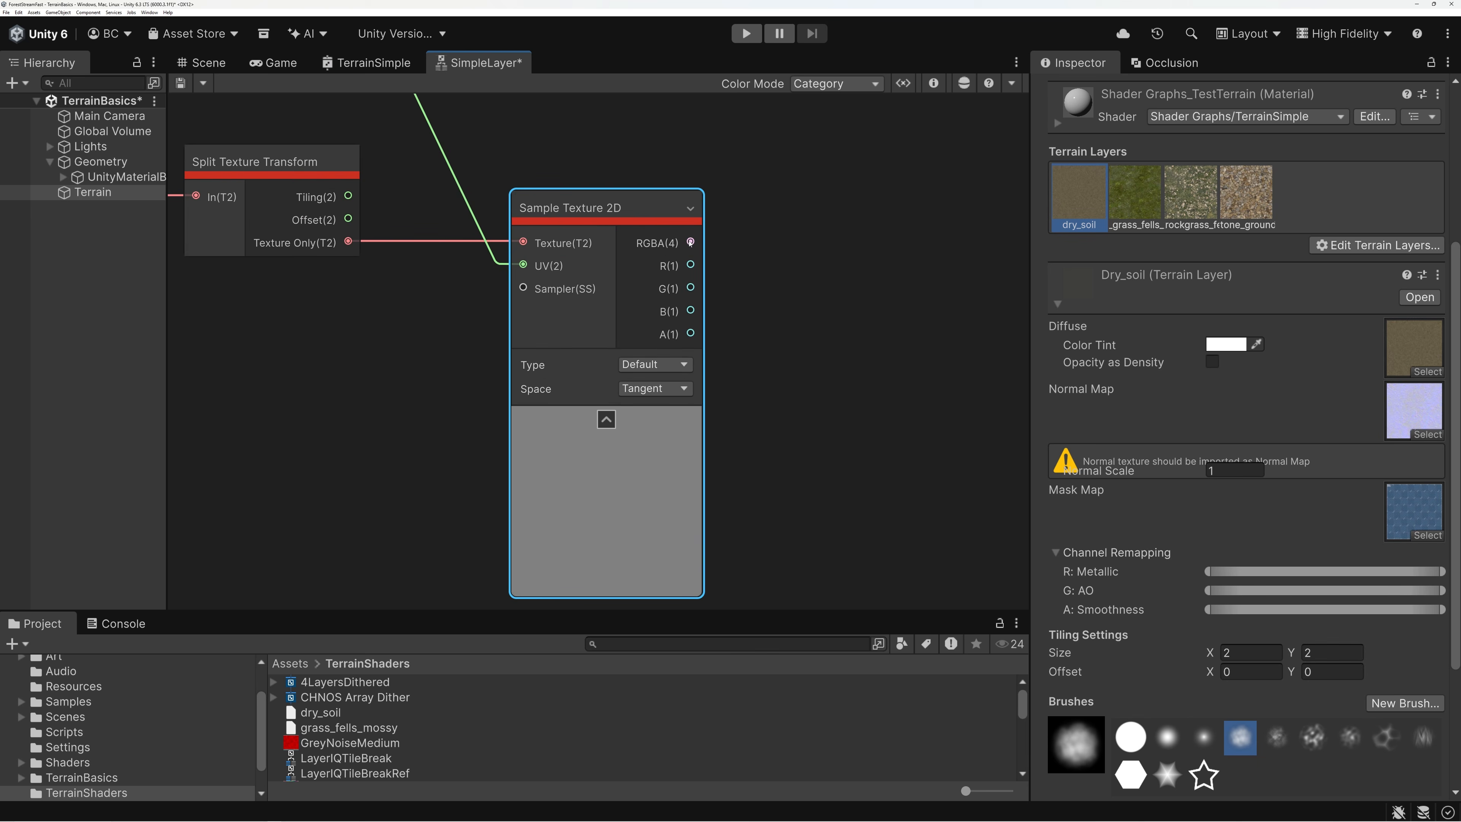
pyautogui.moveTo(690, 242); pyautogui.dragTo(777, 244)
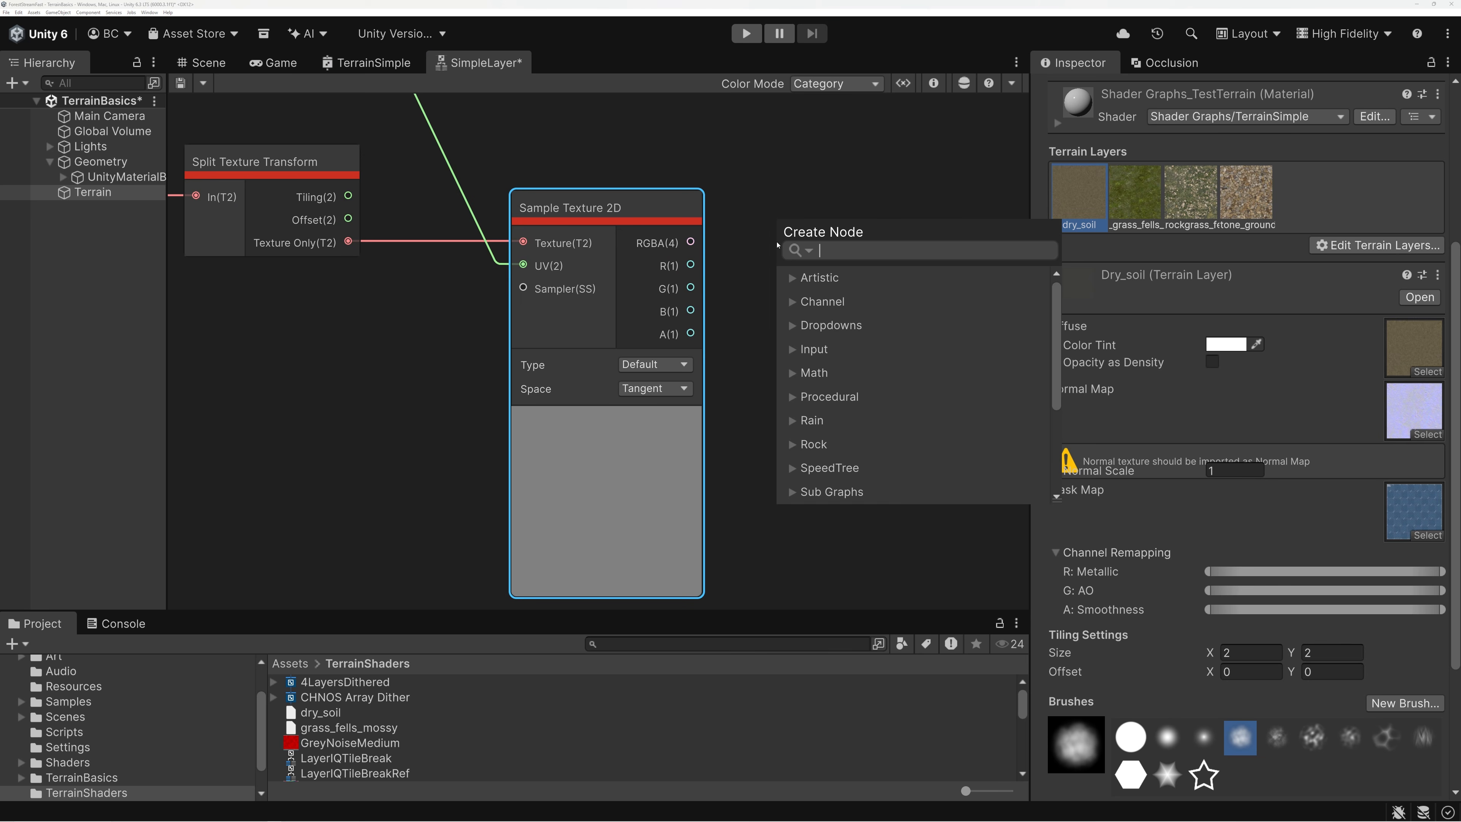
pyautogui.write('mul')
pyautogui.press('Return')
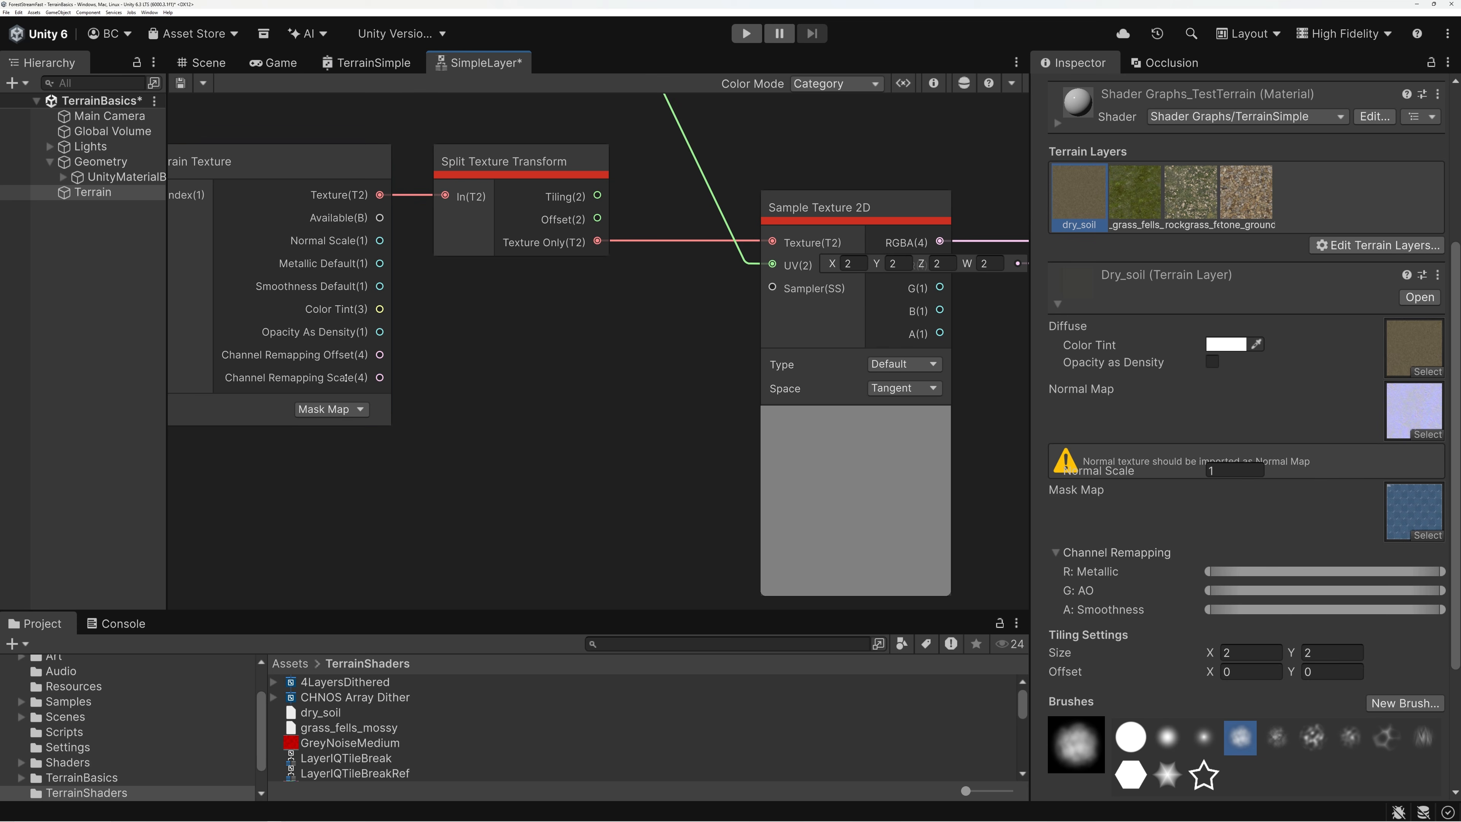
# Step: Connect the Mask Map Terrain Texture's Channel Remapping Scale output to Multiply's B input and collapse Multiply's preview
pyautogui.moveTo(380, 378); pyautogui.dragTo(880, 268)
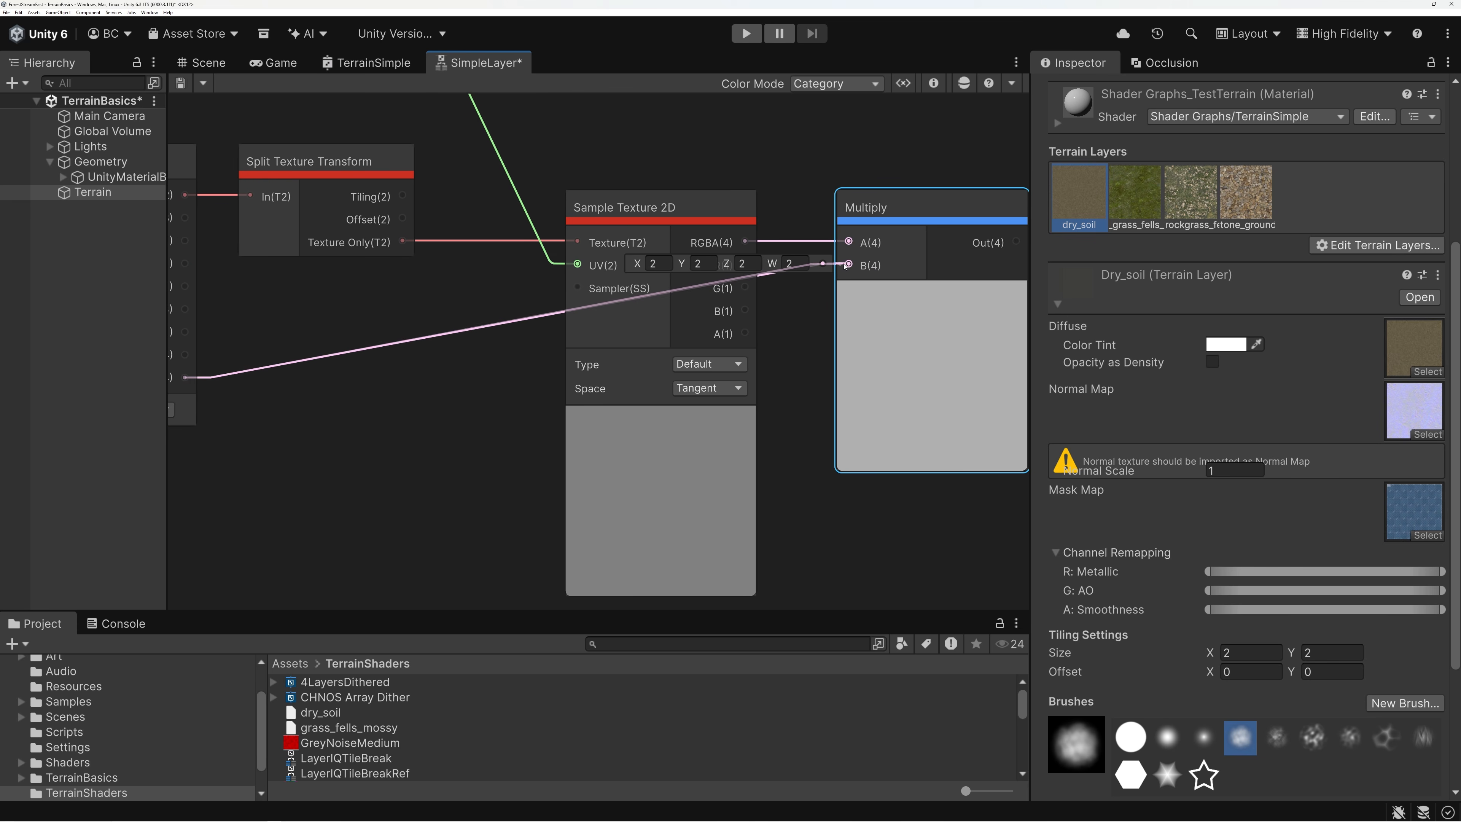
pyautogui.moveTo(910, 337); pyautogui.dragTo(745, 326, button='middle')
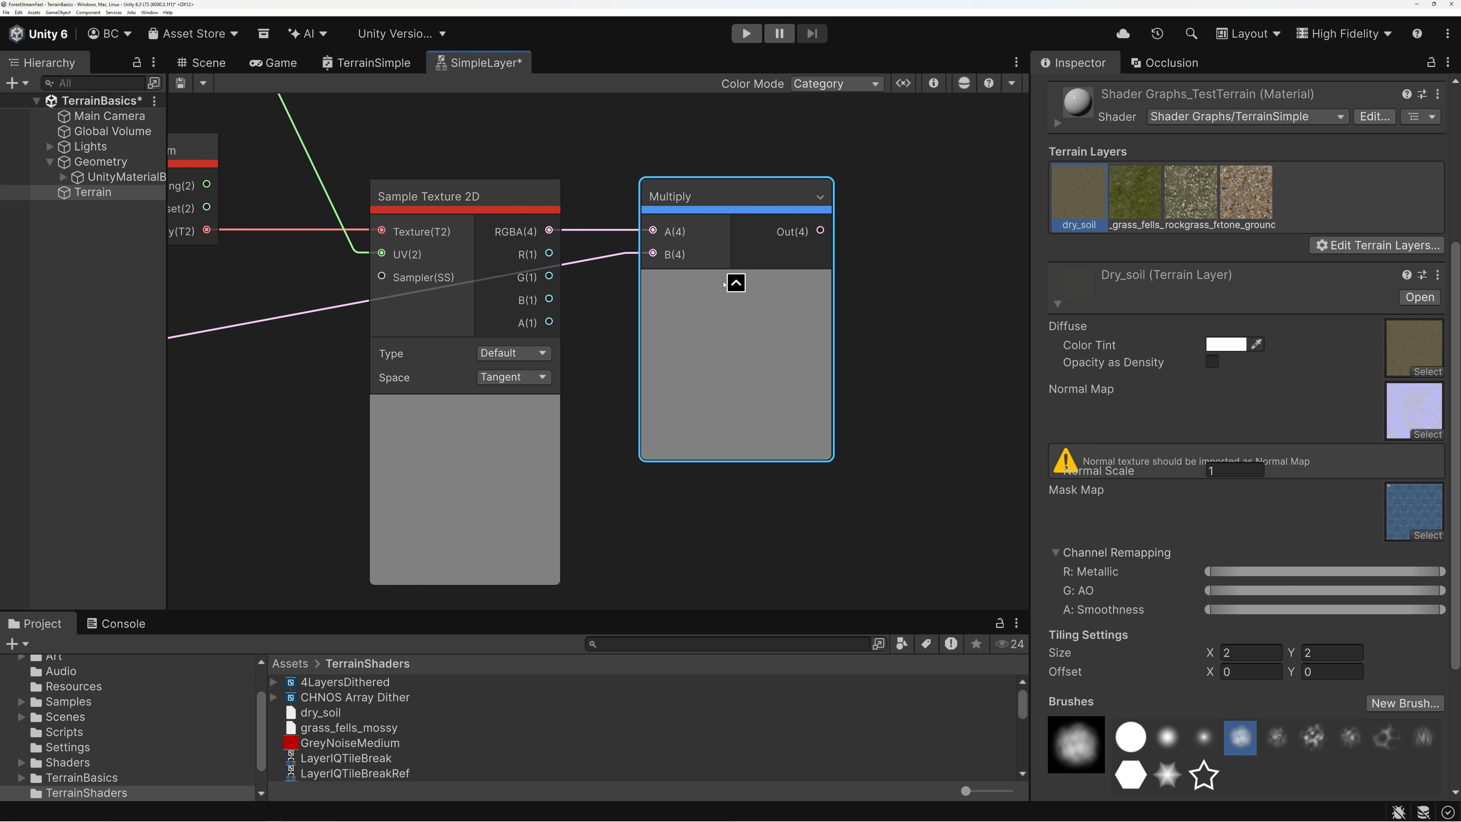
pyautogui.click(736, 282)
# Step: Add an Add node fed by Multiply's output, connect Channel Remapping Offset to its B input, and collapse its preview
pyautogui.moveTo(750, 231); pyautogui.dragTo(822, 234)
pyautogui.write('add')
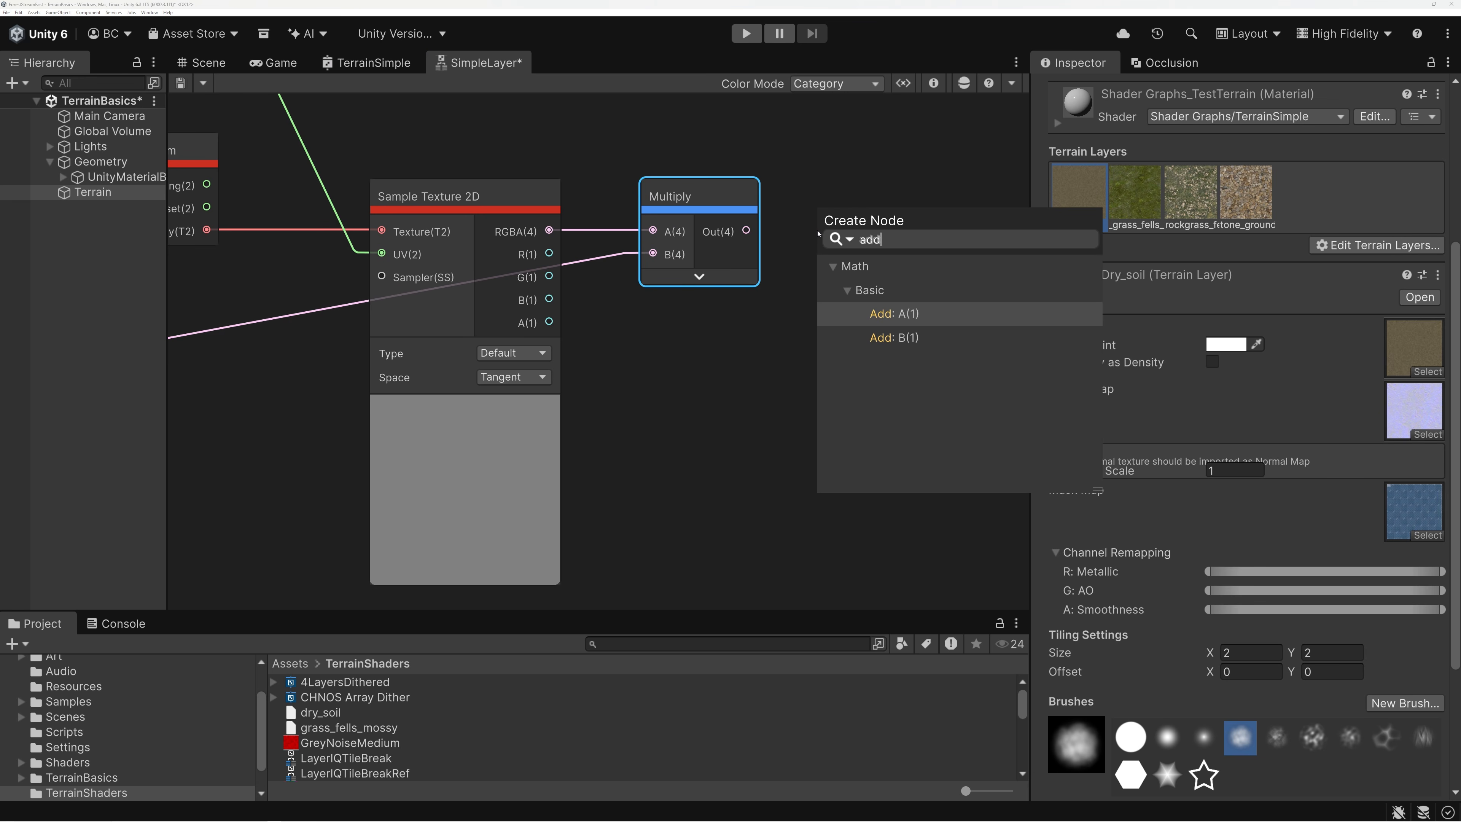
pyautogui.click(894, 314)
pyautogui.scroll(-5, 613, 351)
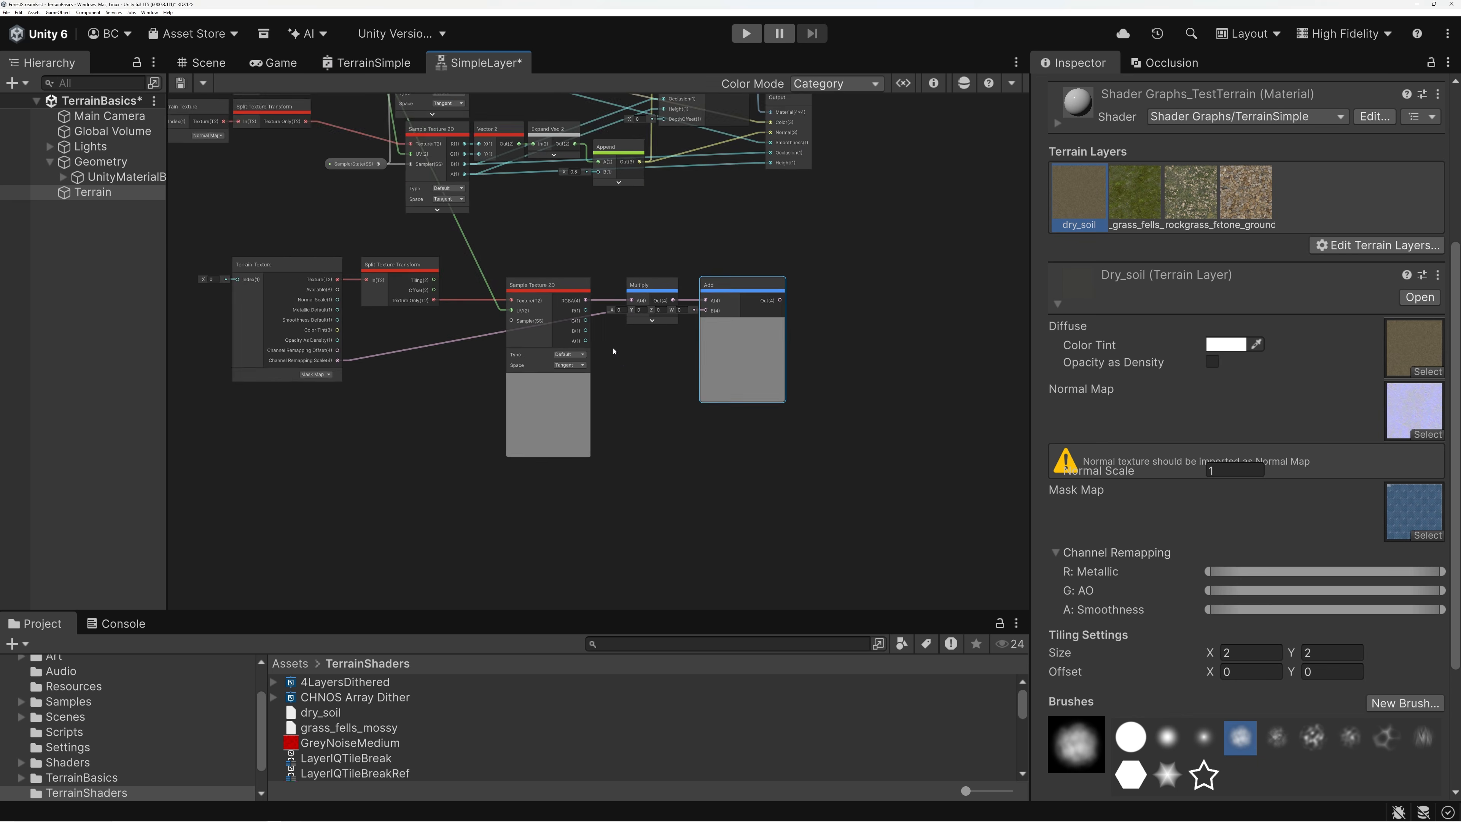
pyautogui.scroll(5, 614, 351)
pyautogui.moveTo(608, 331); pyautogui.dragTo(384, 352, button='middle')
pyautogui.moveTo(272, 351); pyautogui.dragTo(834, 242)
pyautogui.click(983, 297)
# Step: Add a Saturate node fed by the Add node's output, place it beside that node, and collapse its preview
pyautogui.moveTo(903, 232); pyautogui.dragTo(967, 266)
pyautogui.write('sa')
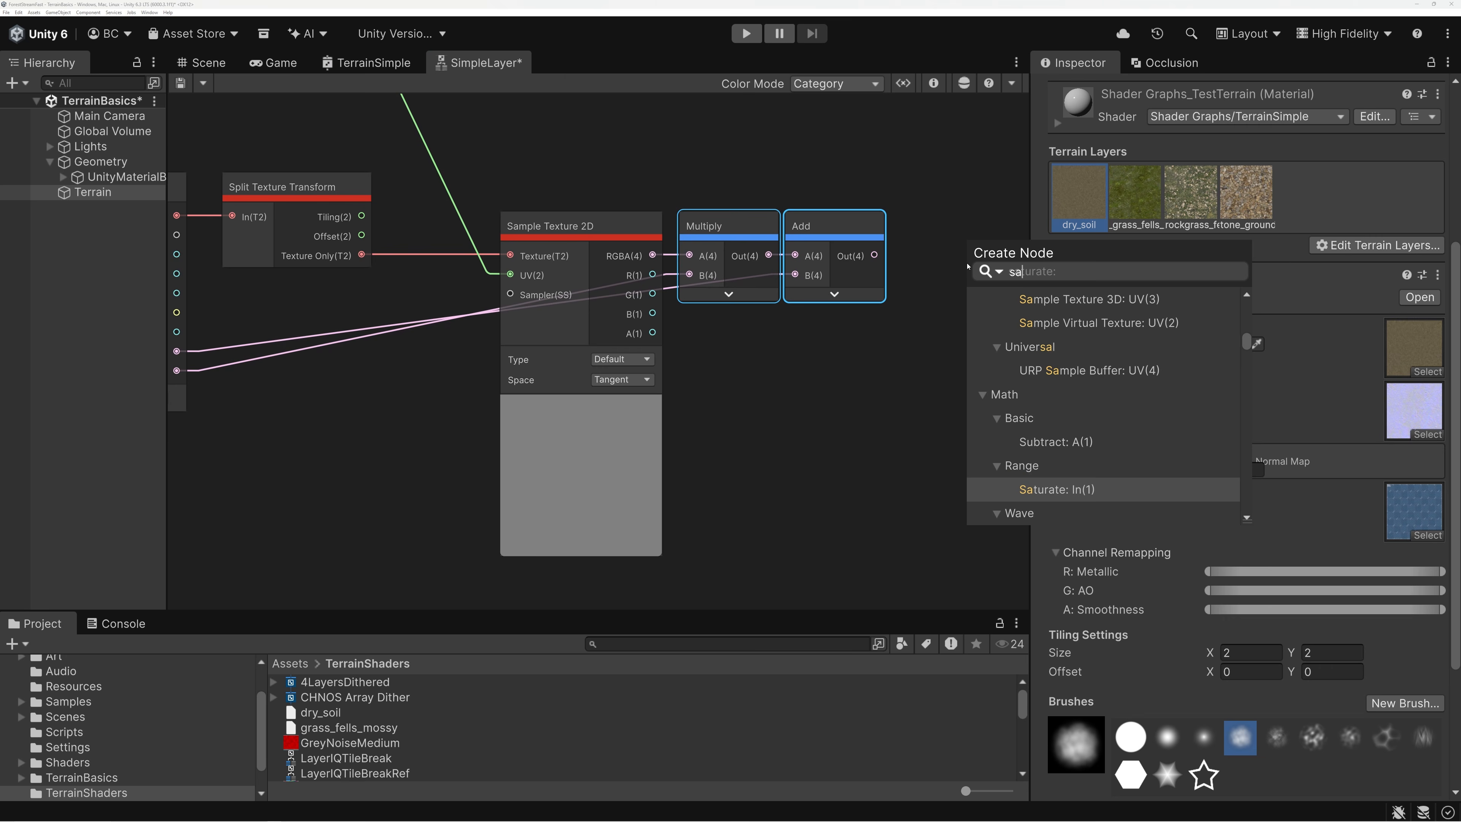
pyautogui.doubleClick(1049, 491)
pyautogui.moveTo(979, 259); pyautogui.dragTo(888, 233)
pyautogui.click(945, 283)
# Step: Collapse the preview of the mask map's Sample Texture 2D node
pyautogui.moveTo(623, 170); pyautogui.dragTo(896, 173, button='middle')
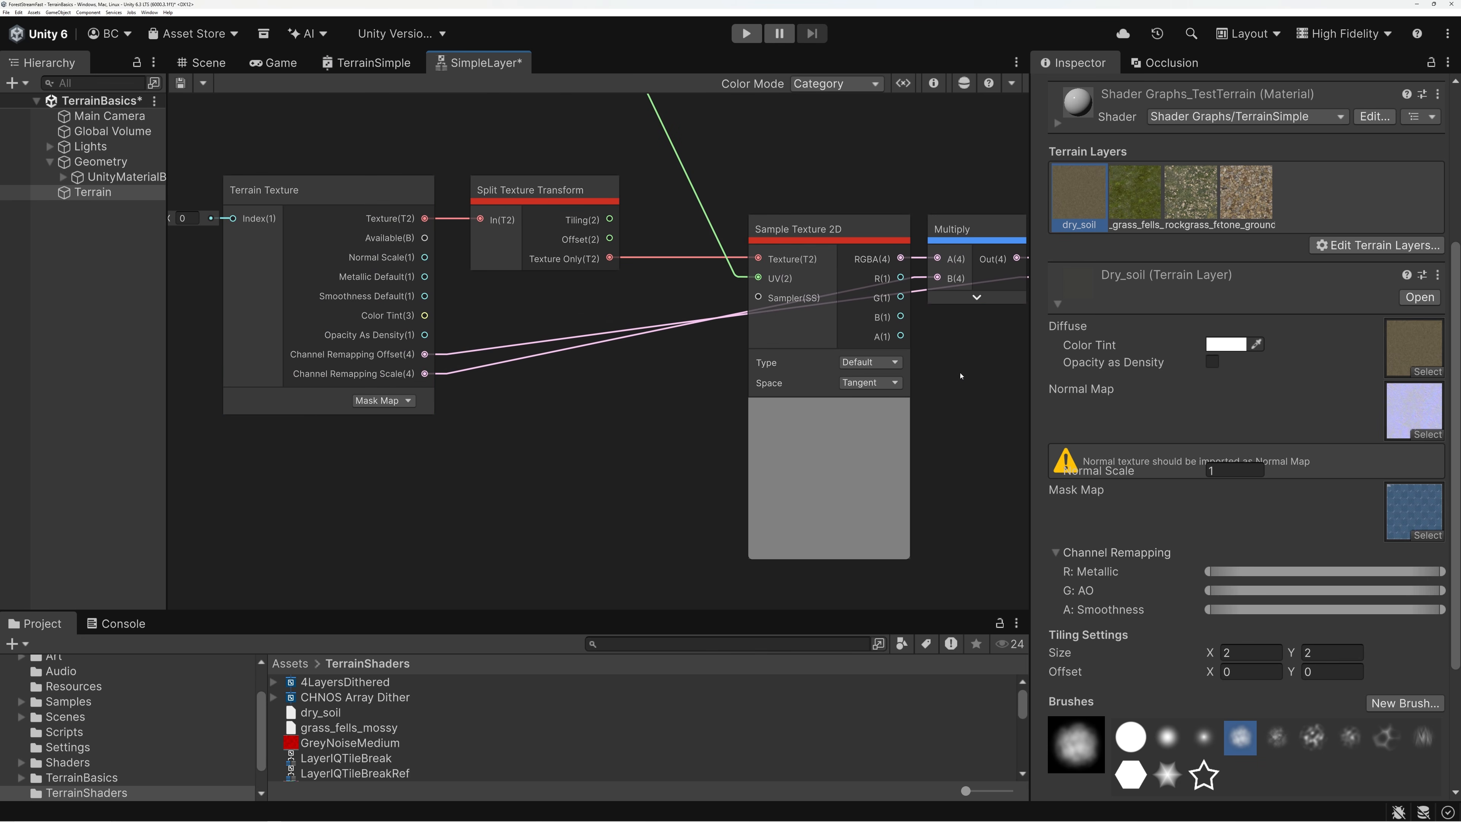
pyautogui.moveTo(977, 370); pyautogui.dragTo(711, 368, button='middle')
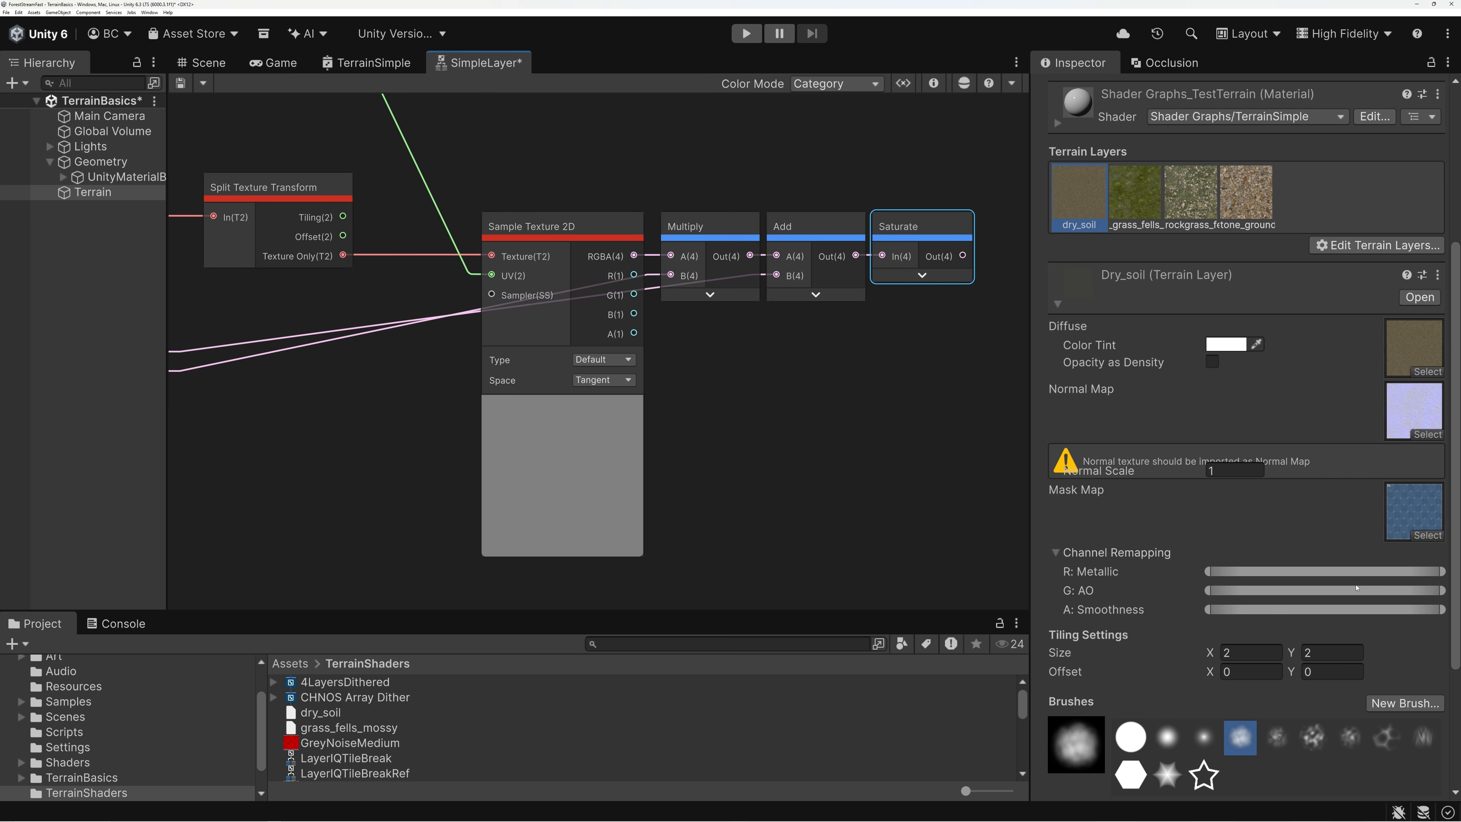
pyautogui.click(565, 229)
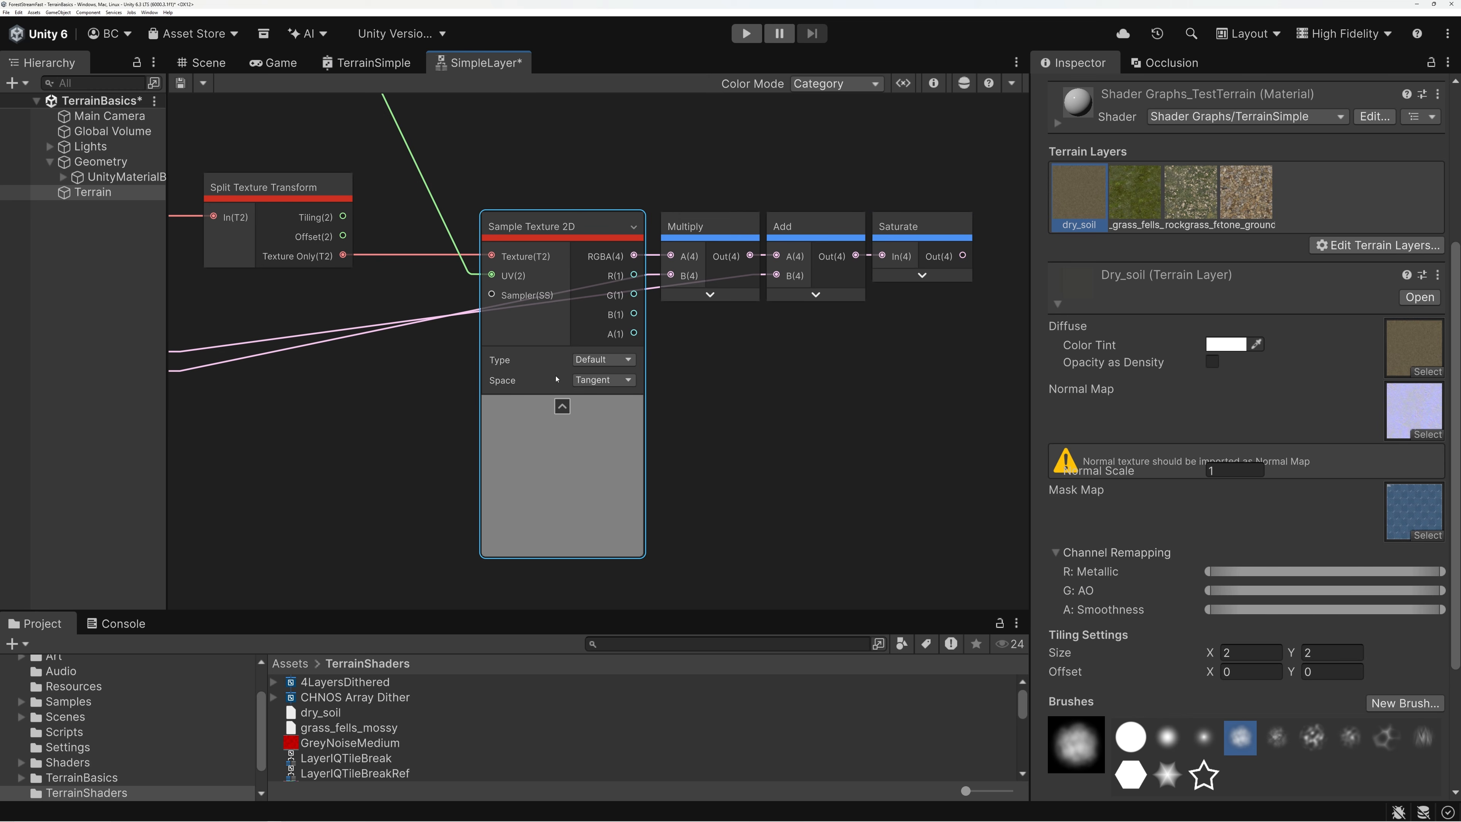
pyautogui.click(563, 408)
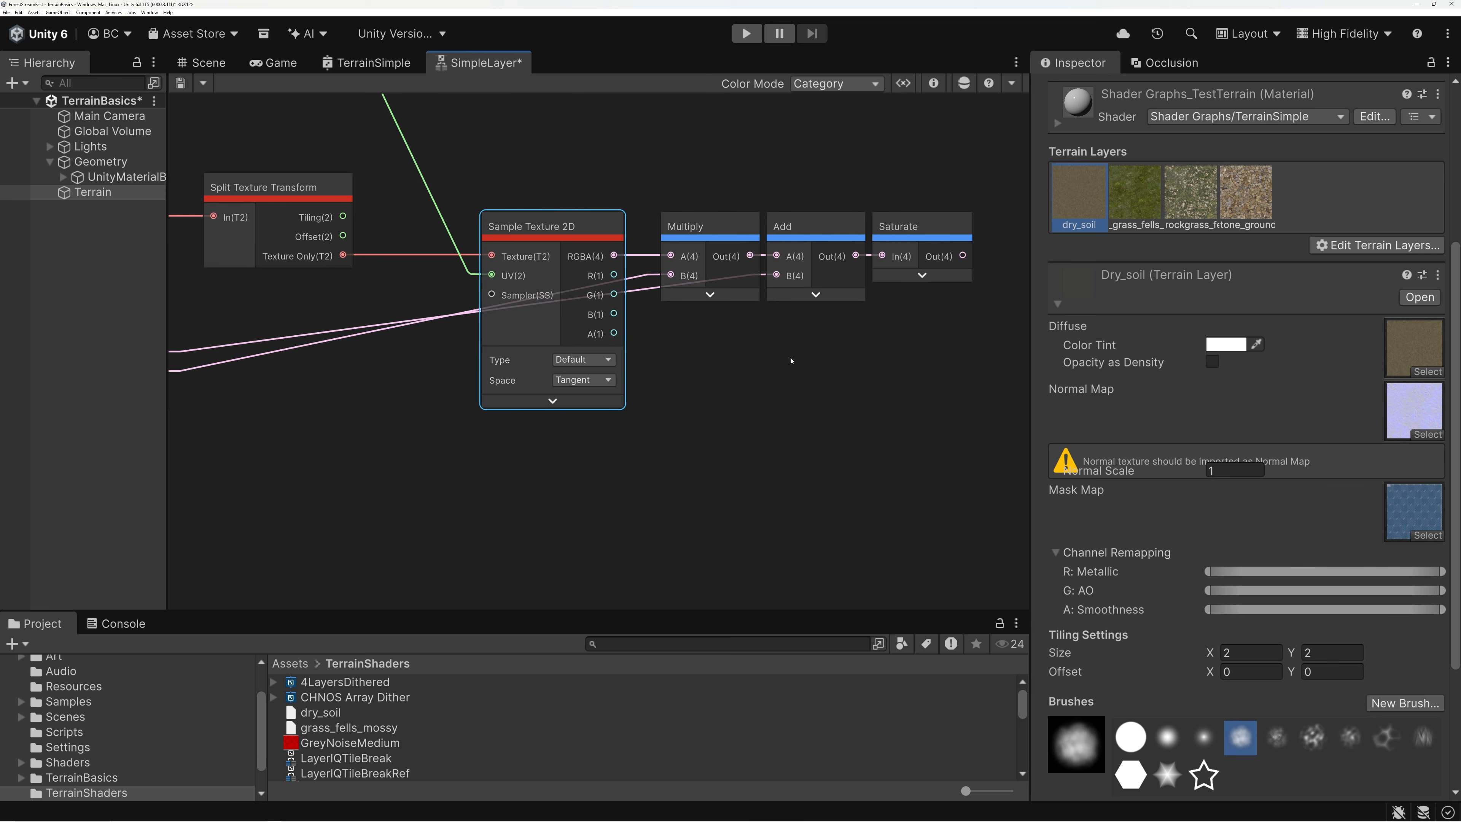
# Step: Add a Branch node and place it in the empty space beyond the Saturate node
pyautogui.scroll(-2, 793, 360)
pyautogui.moveTo(747, 382); pyautogui.dragTo(843, 417, button='middle')
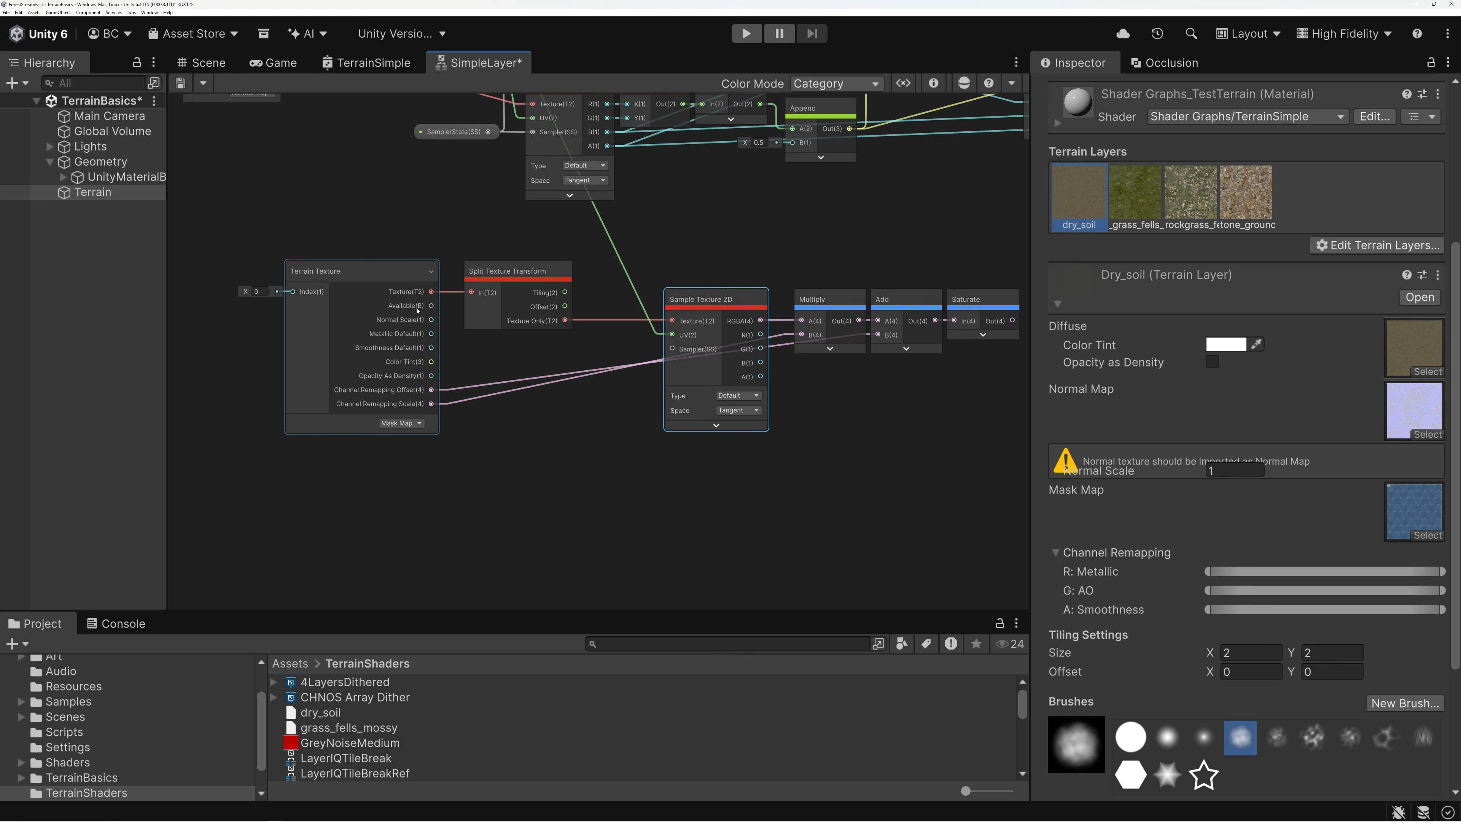
pyautogui.moveTo(975, 422); pyautogui.dragTo(747, 409, button='middle')
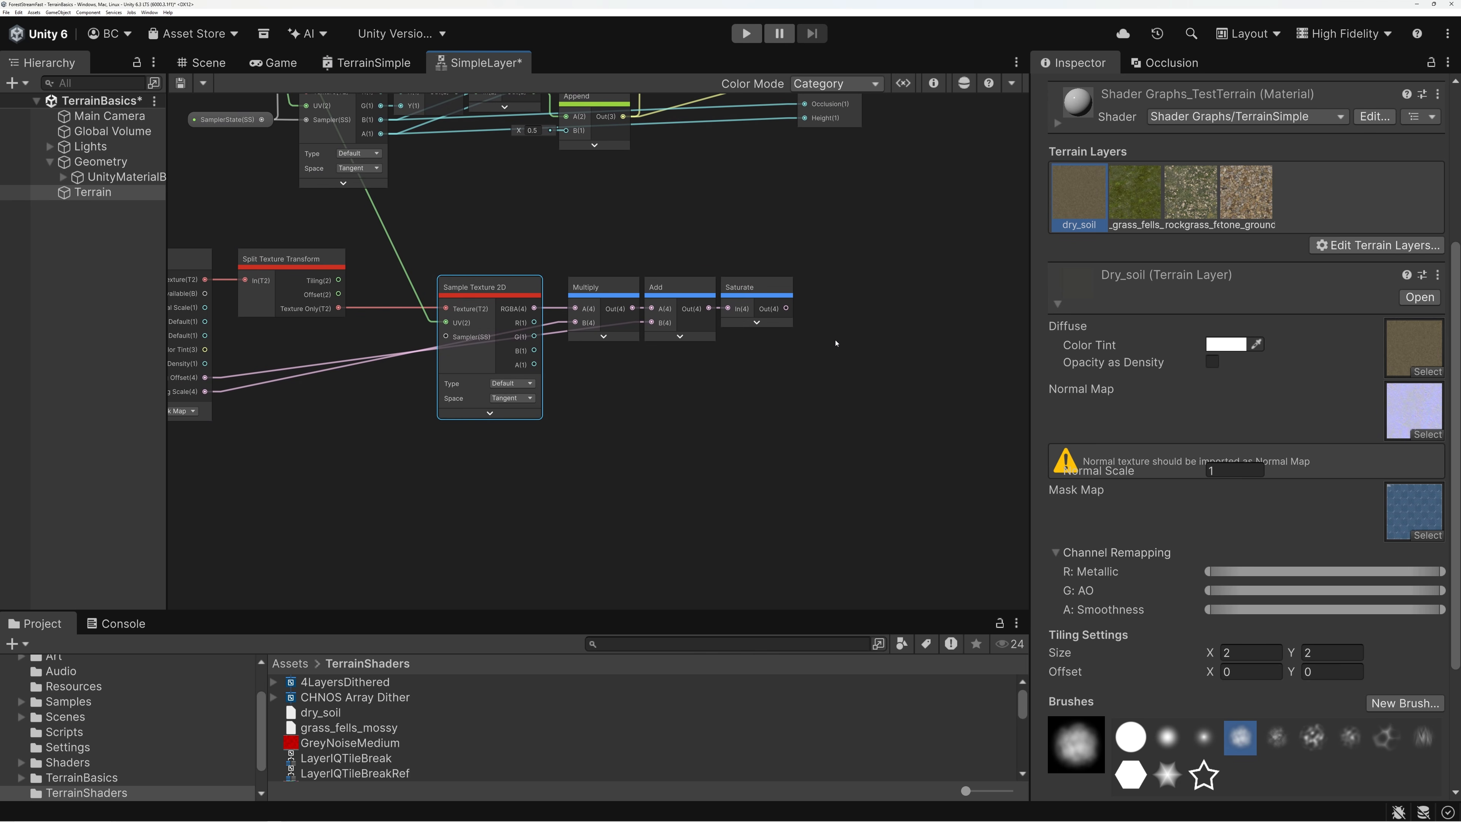
pyautogui.click(851, 296)
pyautogui.press('space')
pyautogui.write('branch')
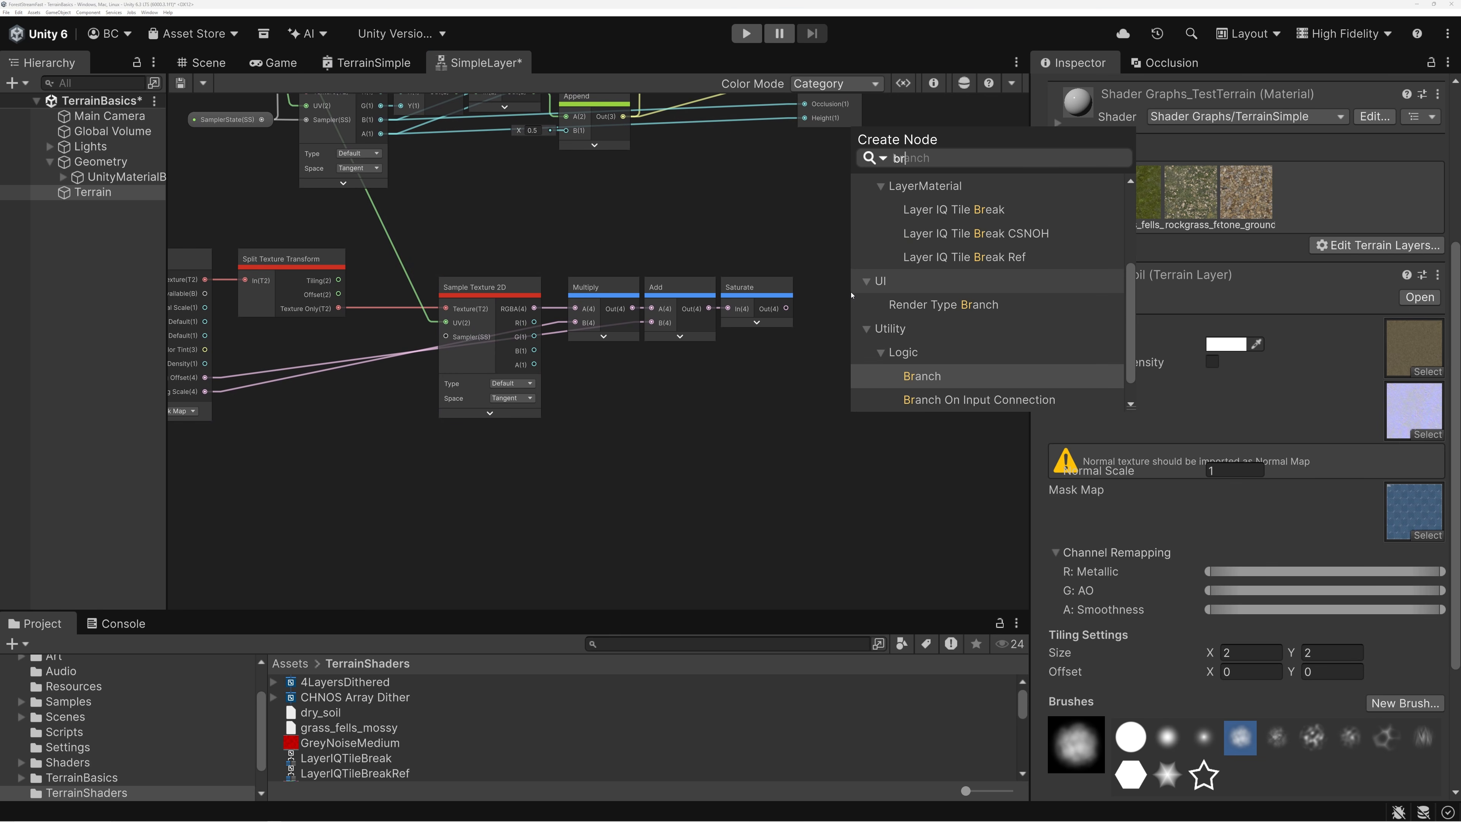
pyautogui.click(919, 380)
pyautogui.moveTo(900, 327); pyautogui.dragTo(909, 258)
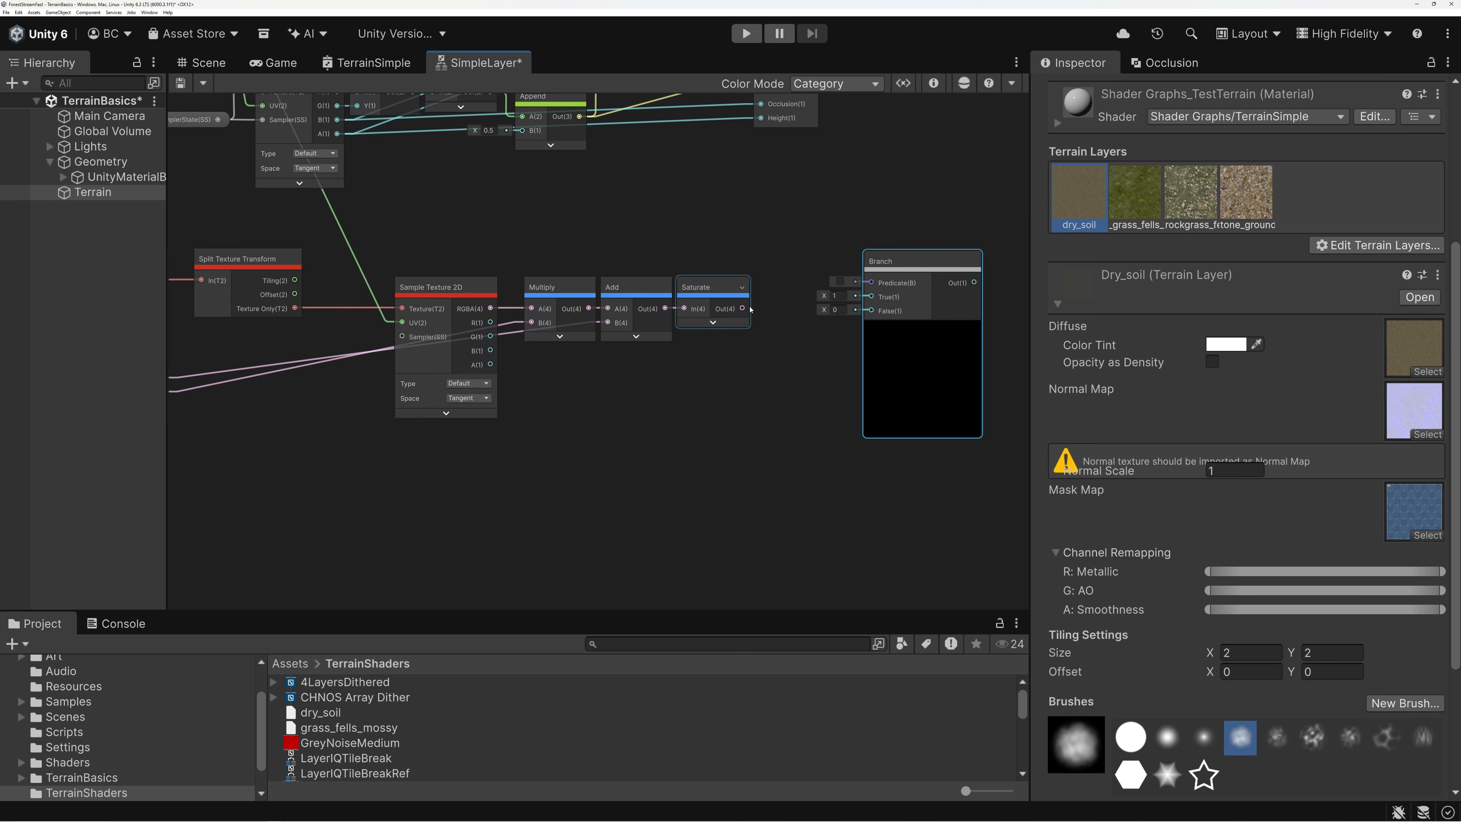
# Step: Connect Saturate's output to the Branch node's True input and the Mask Map Terrain Texture's Available output to its Predicate input
pyautogui.moveTo(743, 309); pyautogui.dragTo(922, 286)
pyautogui.moveTo(645, 241); pyautogui.dragTo(777, 248, button='middle')
pyautogui.moveTo(279, 245); pyautogui.dragTo(306, 241, button='middle')
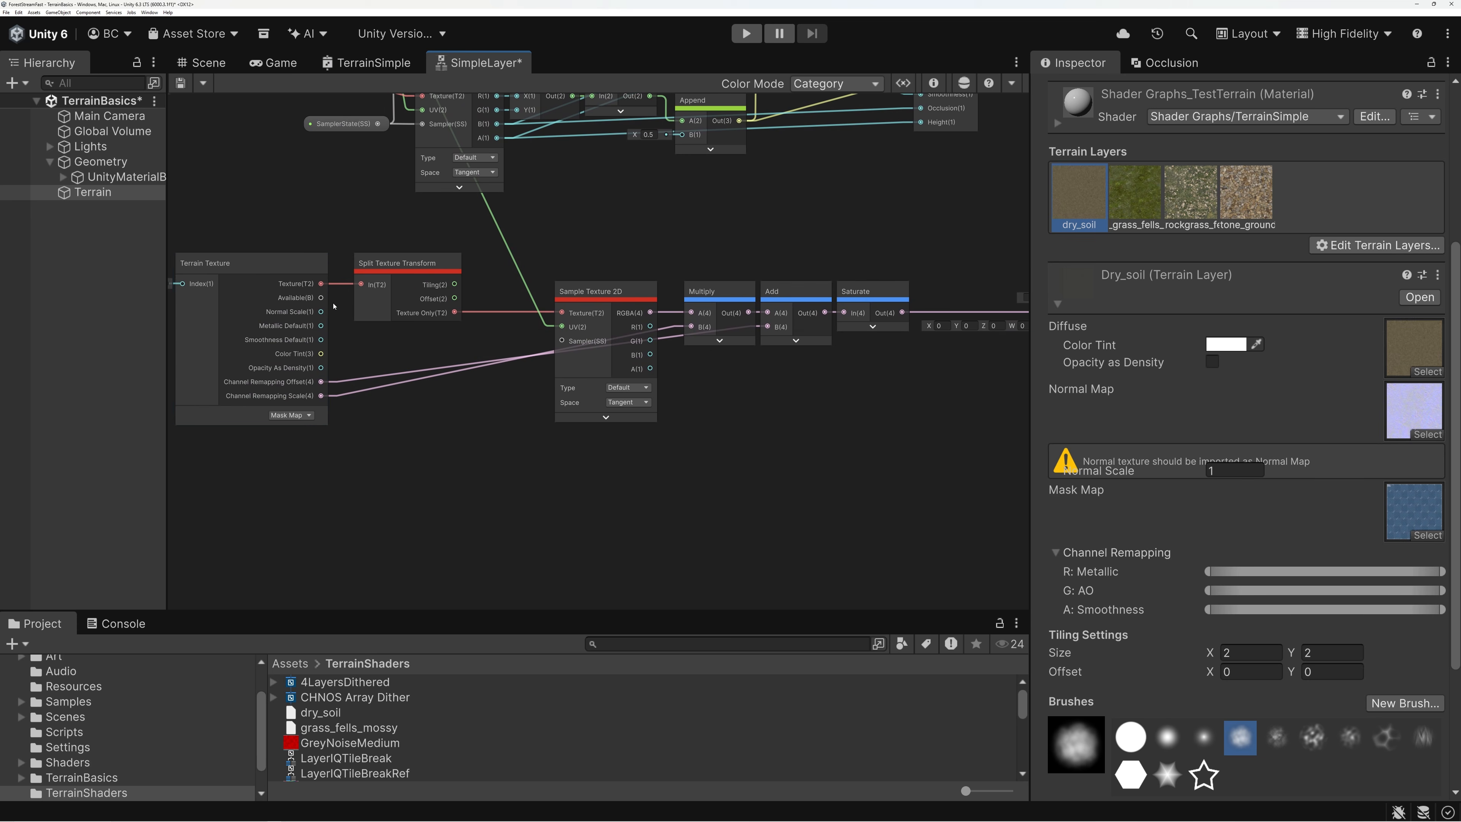
pyautogui.moveTo(320, 298); pyautogui.dragTo(798, 301)
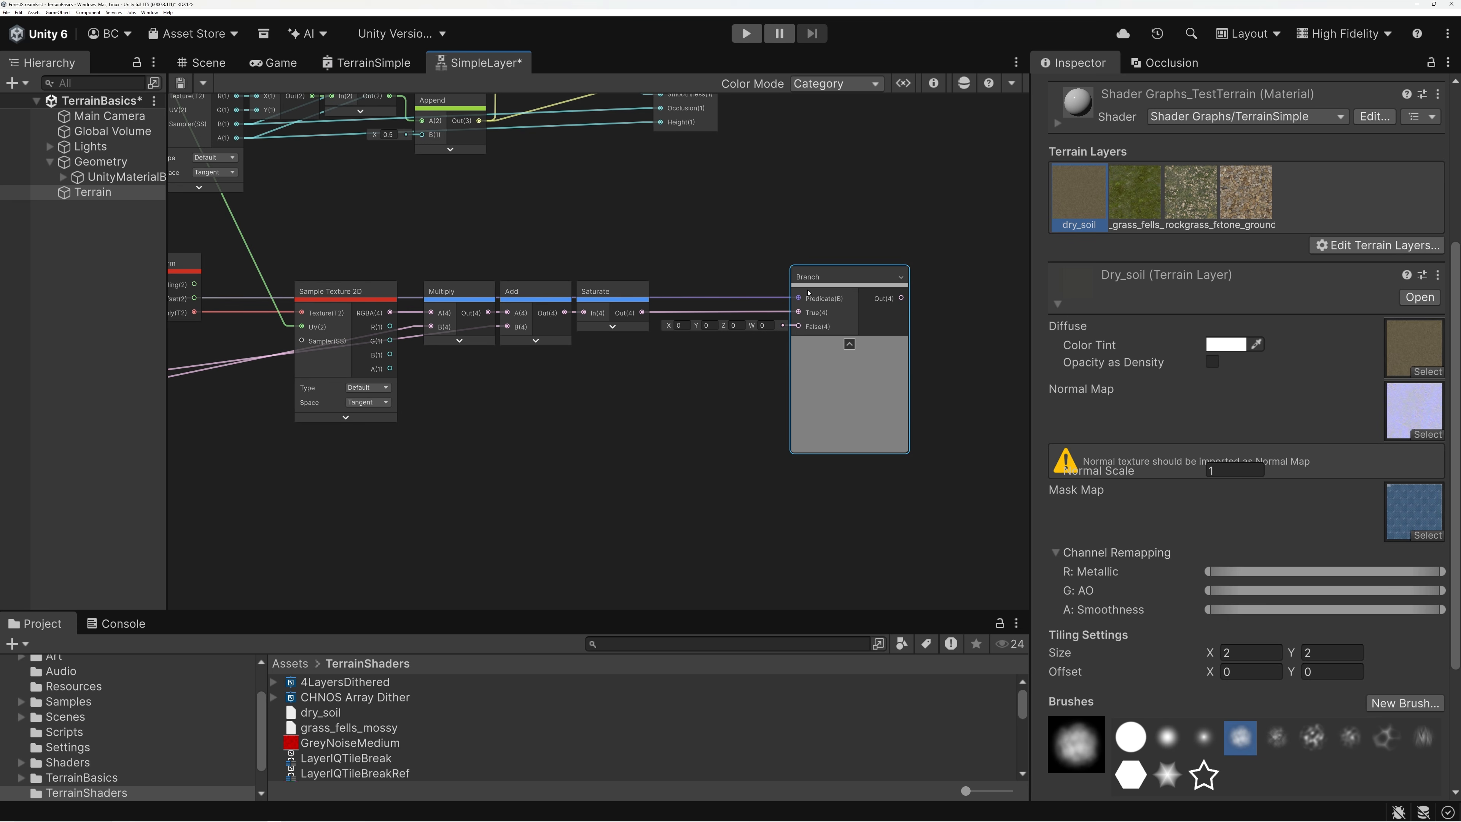
pyautogui.moveTo(596, 250); pyautogui.dragTo(854, 261, button='middle')
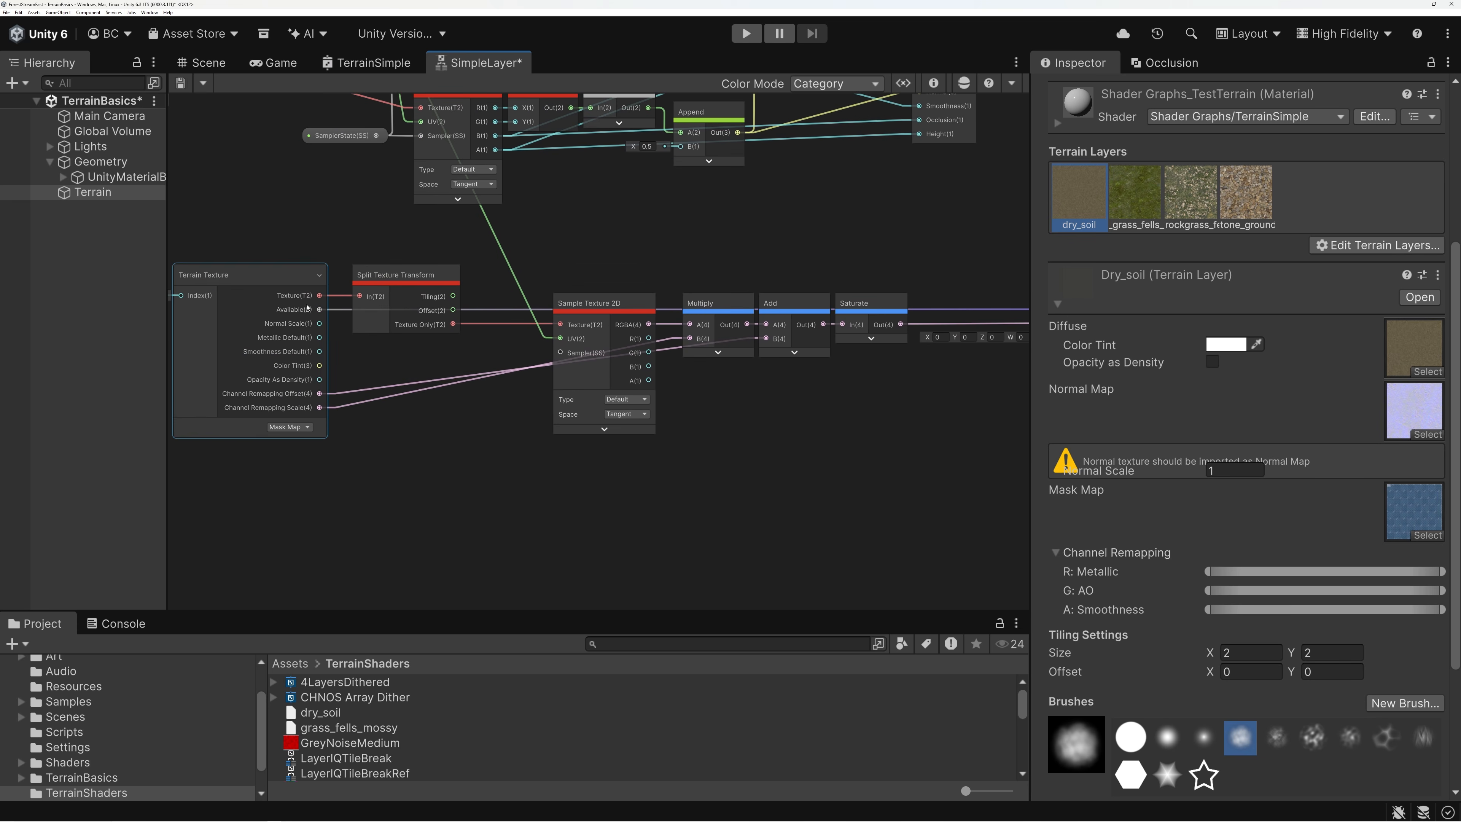
pyautogui.scroll(6, 304, 312)
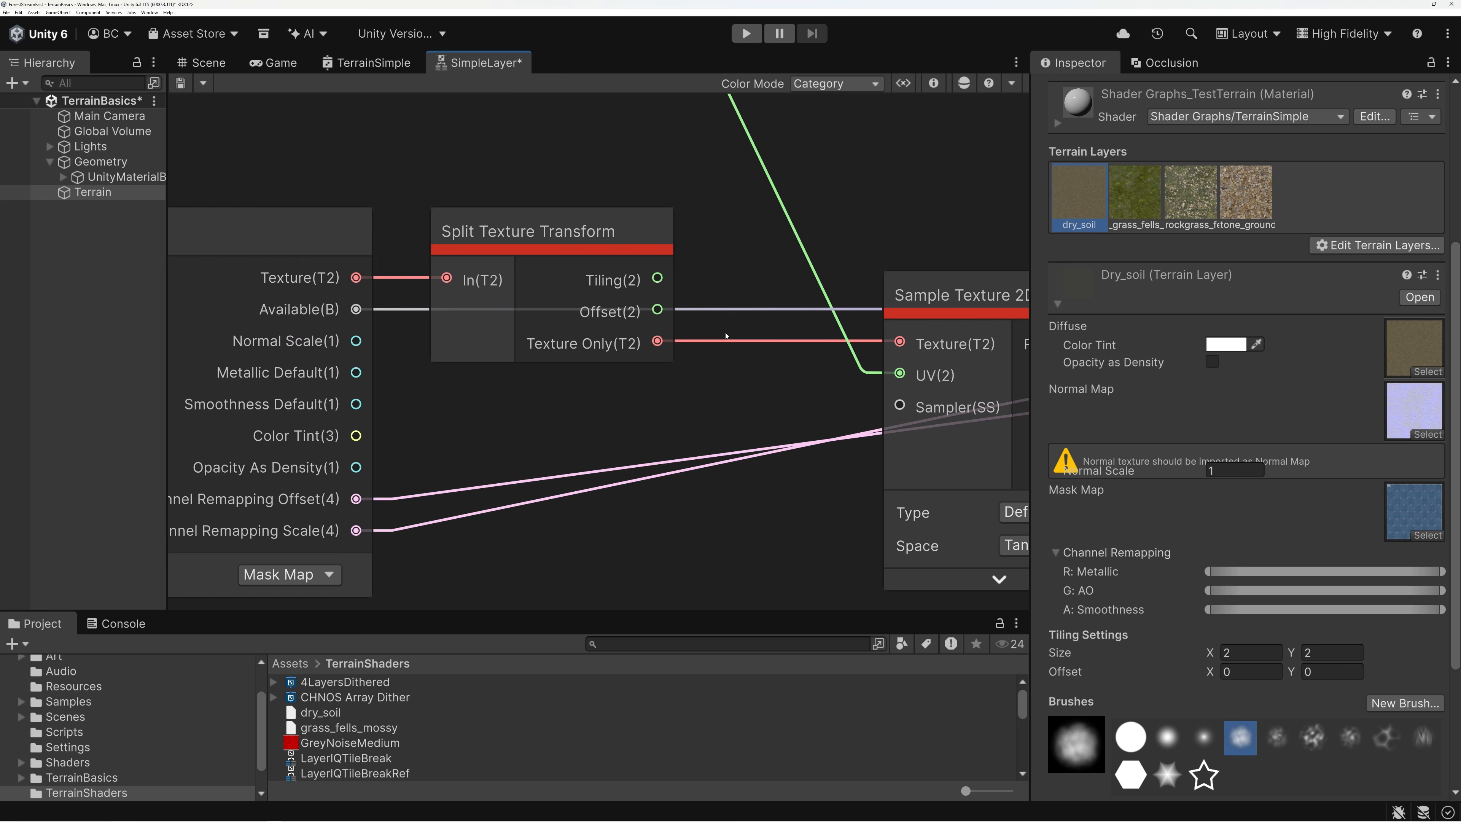
# Step: Collapse the unused ports of the mask map's Sample Texture 2D node
pyautogui.scroll(-3, 723, 338)
pyautogui.moveTo(961, 341); pyautogui.dragTo(706, 320, button='middle')
pyautogui.scroll(2, 708, 317)
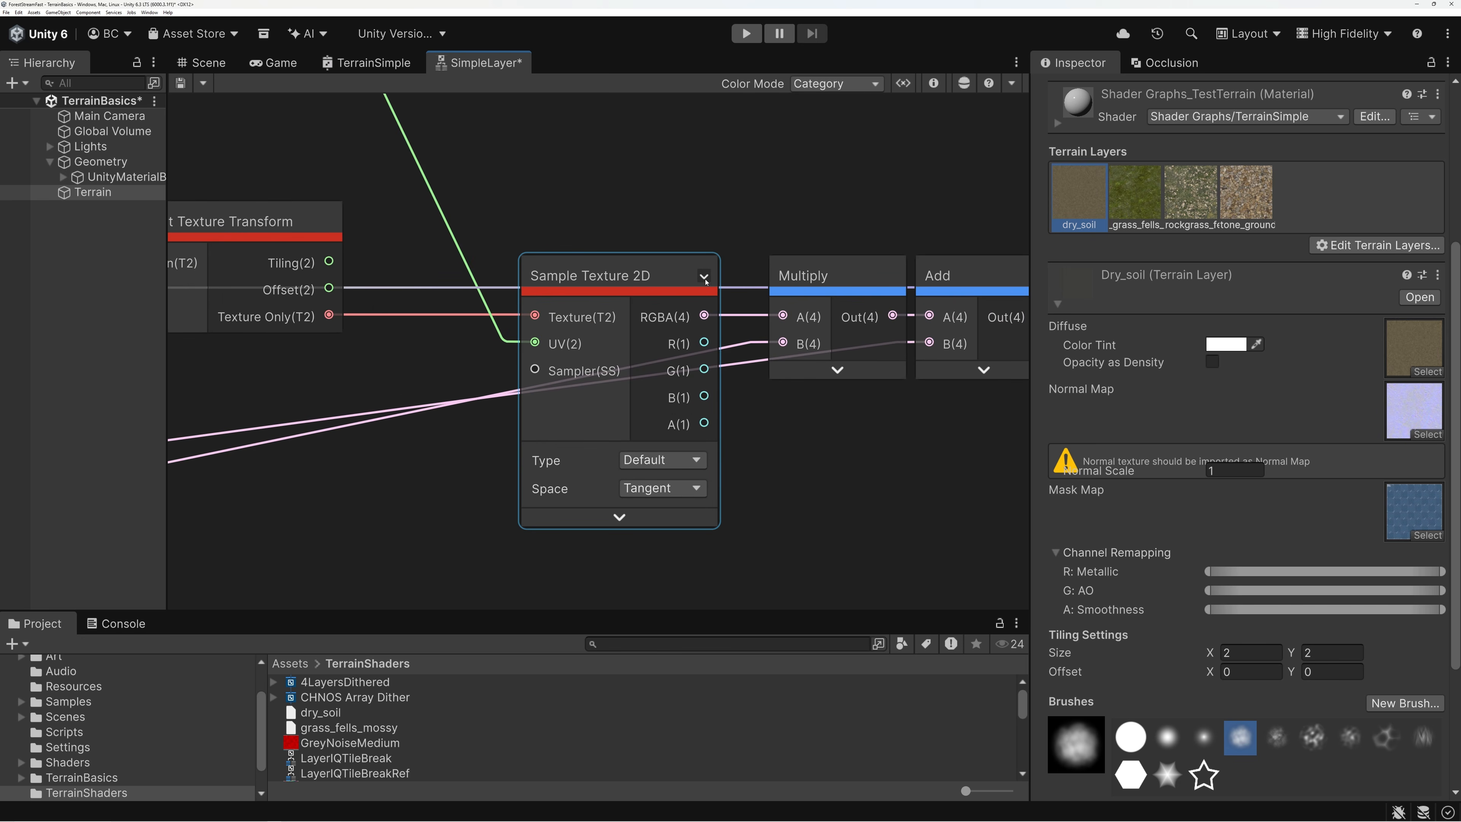
pyautogui.click(703, 277)
pyautogui.scroll(-2, 633, 277)
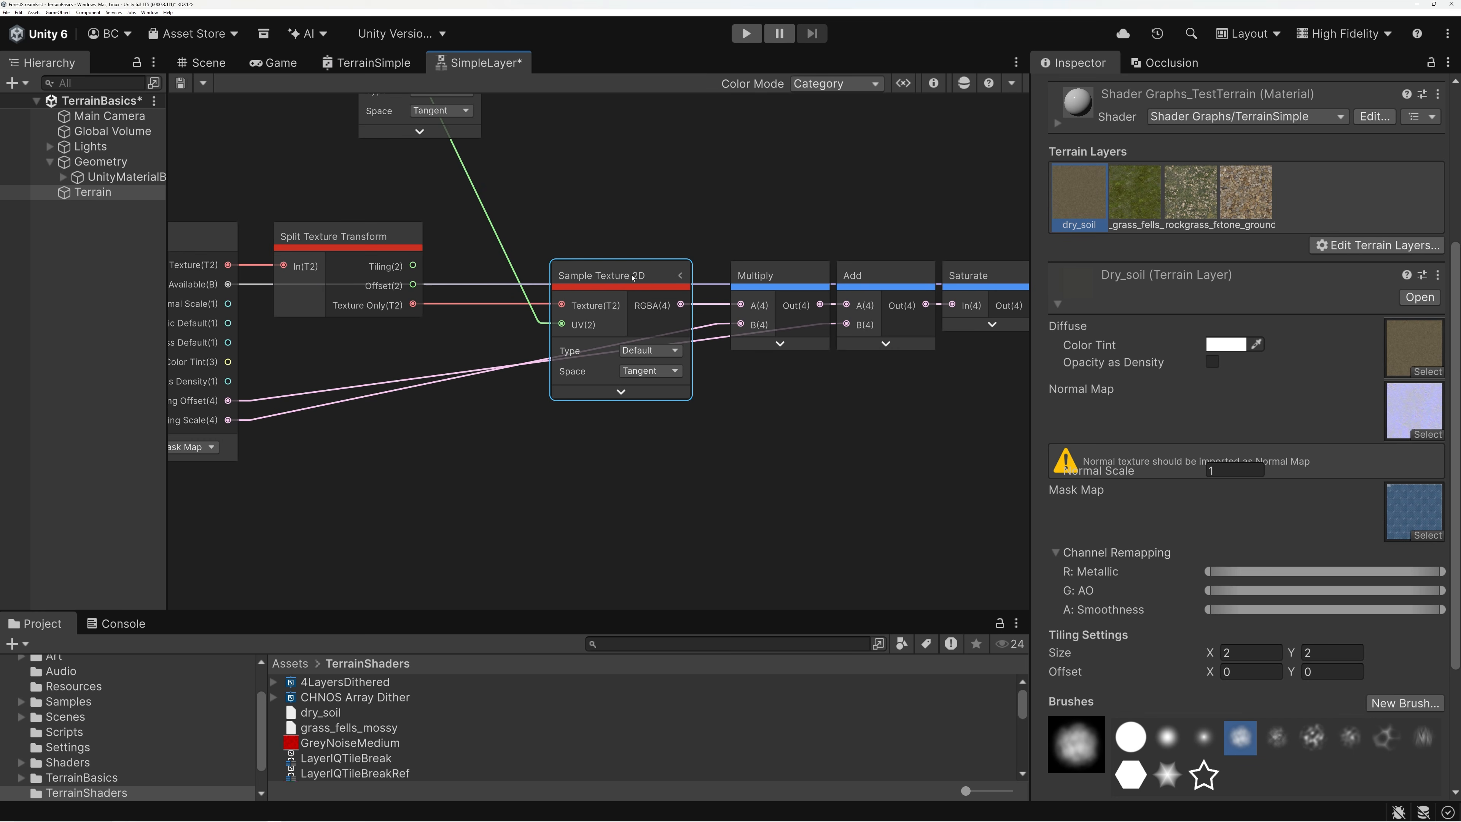
pyautogui.click(347, 240)
pyautogui.click(593, 270)
# Step: Add a Combine node in the empty space below the Add and Saturate nodes and collapse its preview
pyautogui.moveTo(1018, 216); pyautogui.dragTo(687, 218, button='middle')
pyautogui.click(949, 268)
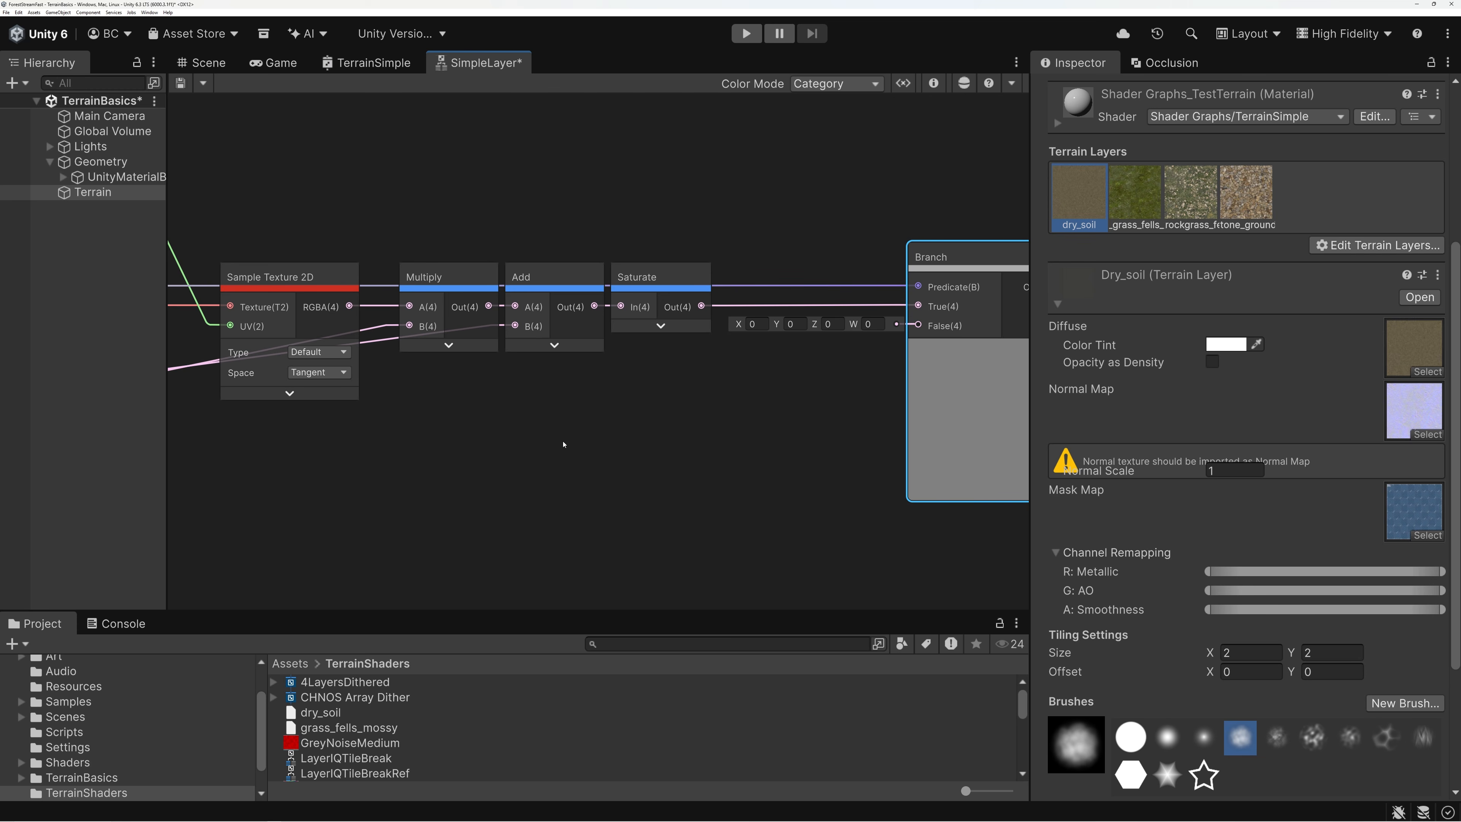
pyautogui.click(525, 448)
pyautogui.press('space')
pyautogui.write('combine')
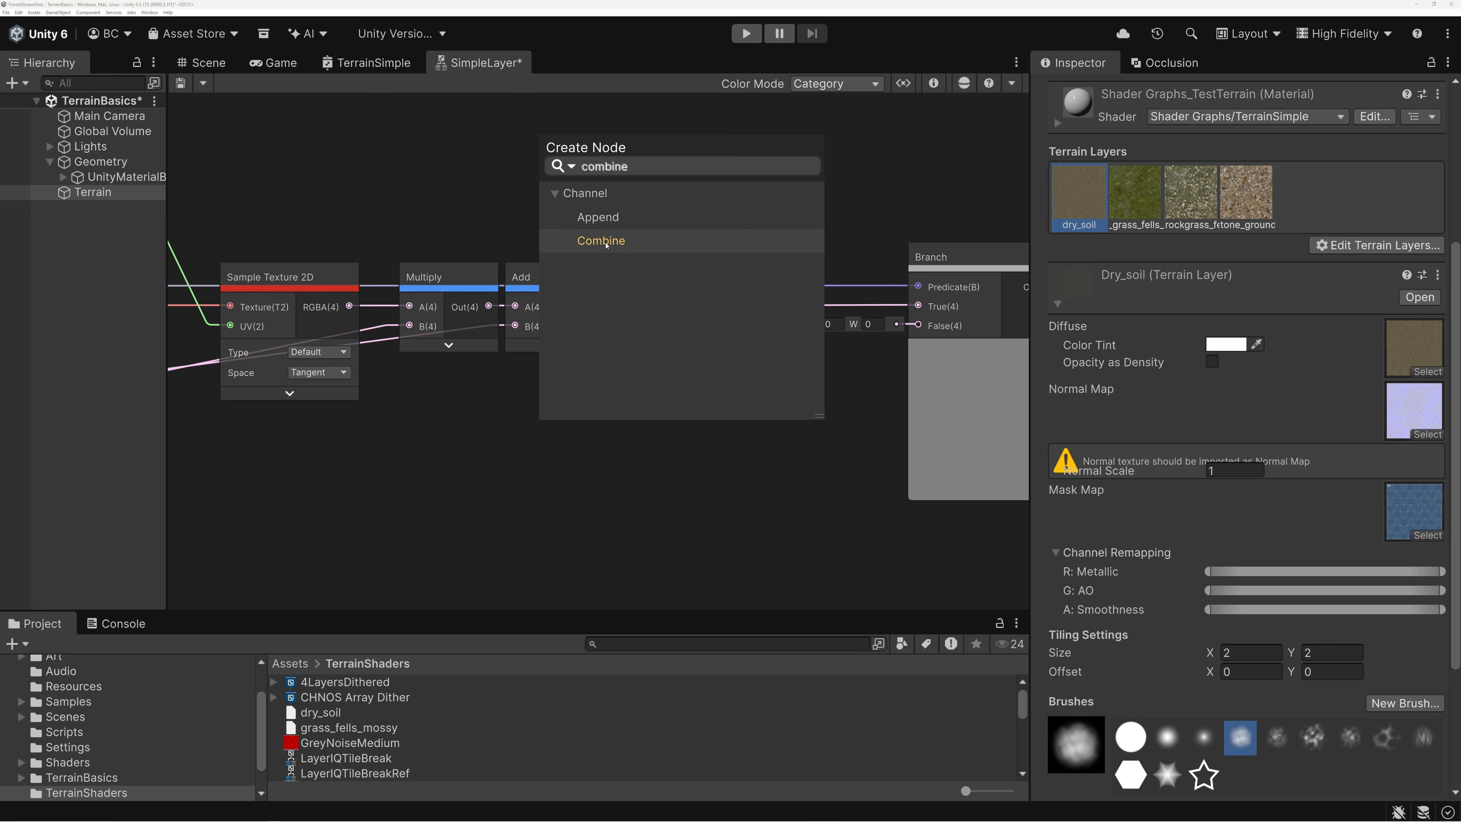
pyautogui.click(606, 246)
pyautogui.click(624, 541)
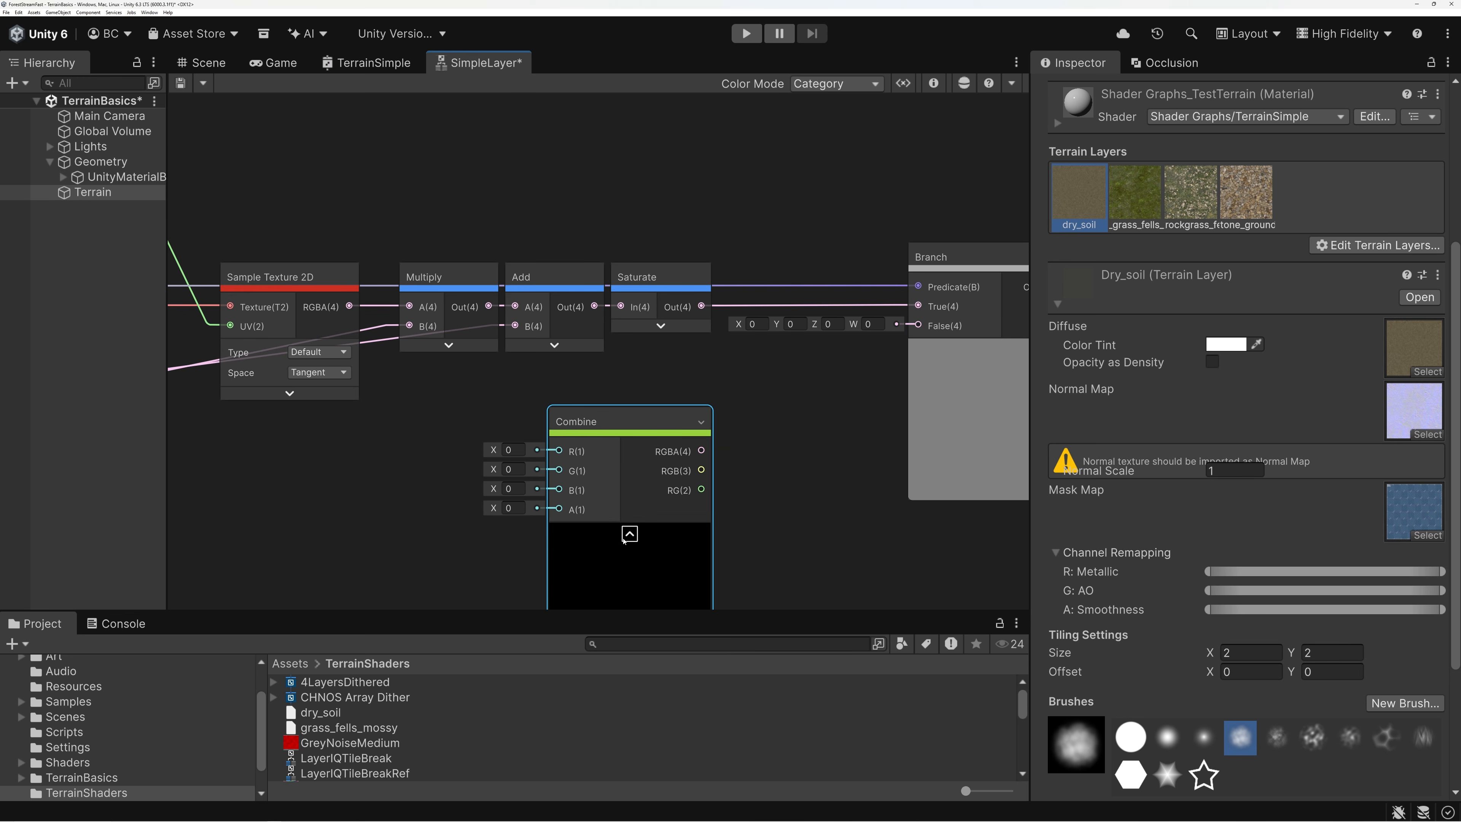
pyautogui.click(624, 538)
# Step: Connect Combine's RGBA output to the Branch node's False input and move Combine closer to the Branch node
pyautogui.moveTo(636, 435); pyautogui.dragTo(918, 326)
pyautogui.moveTo(720, 417); pyautogui.dragTo(795, 411)
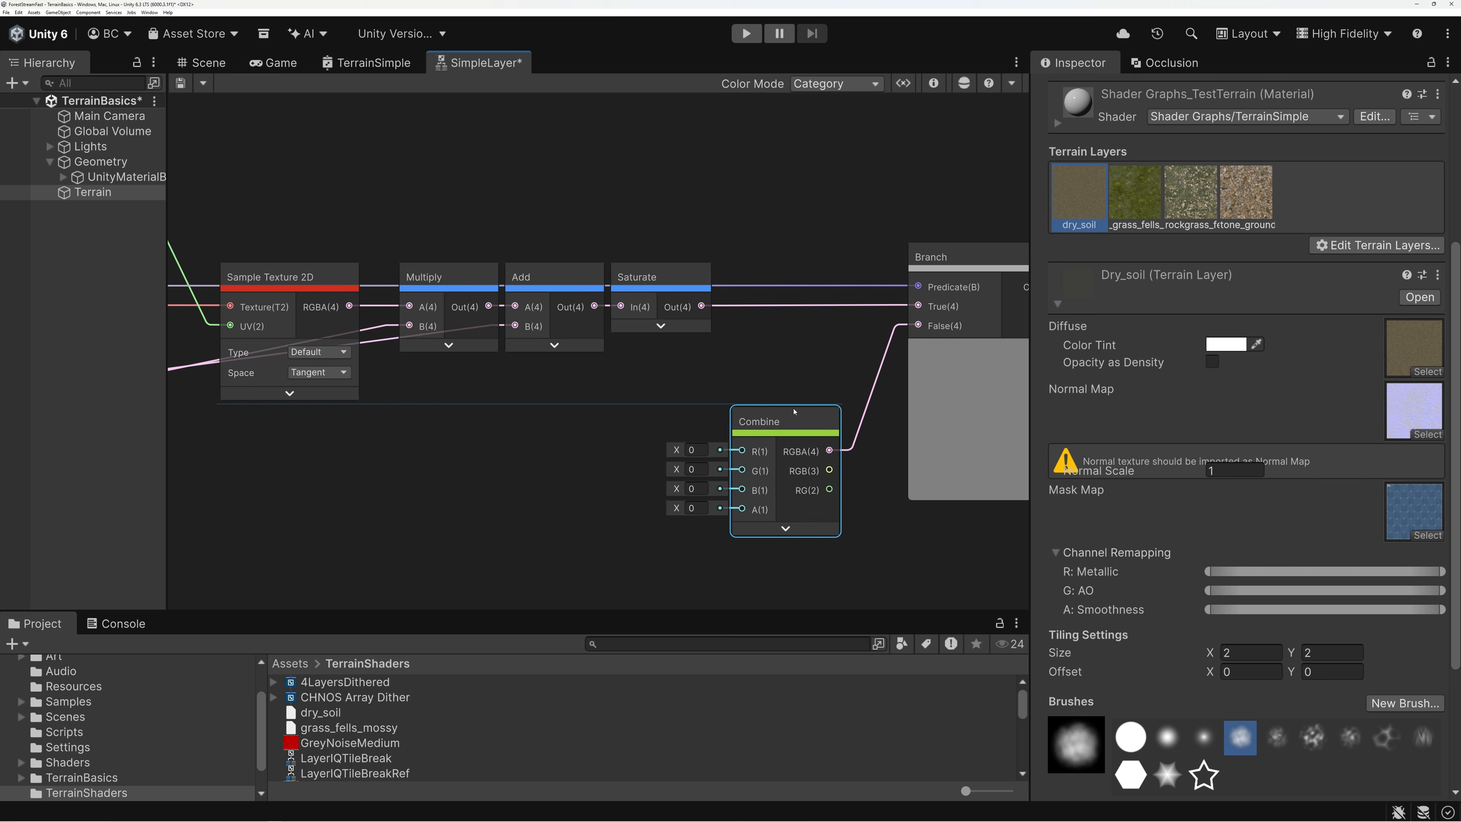
pyautogui.moveTo(798, 371); pyautogui.dragTo(807, 316, button='middle')
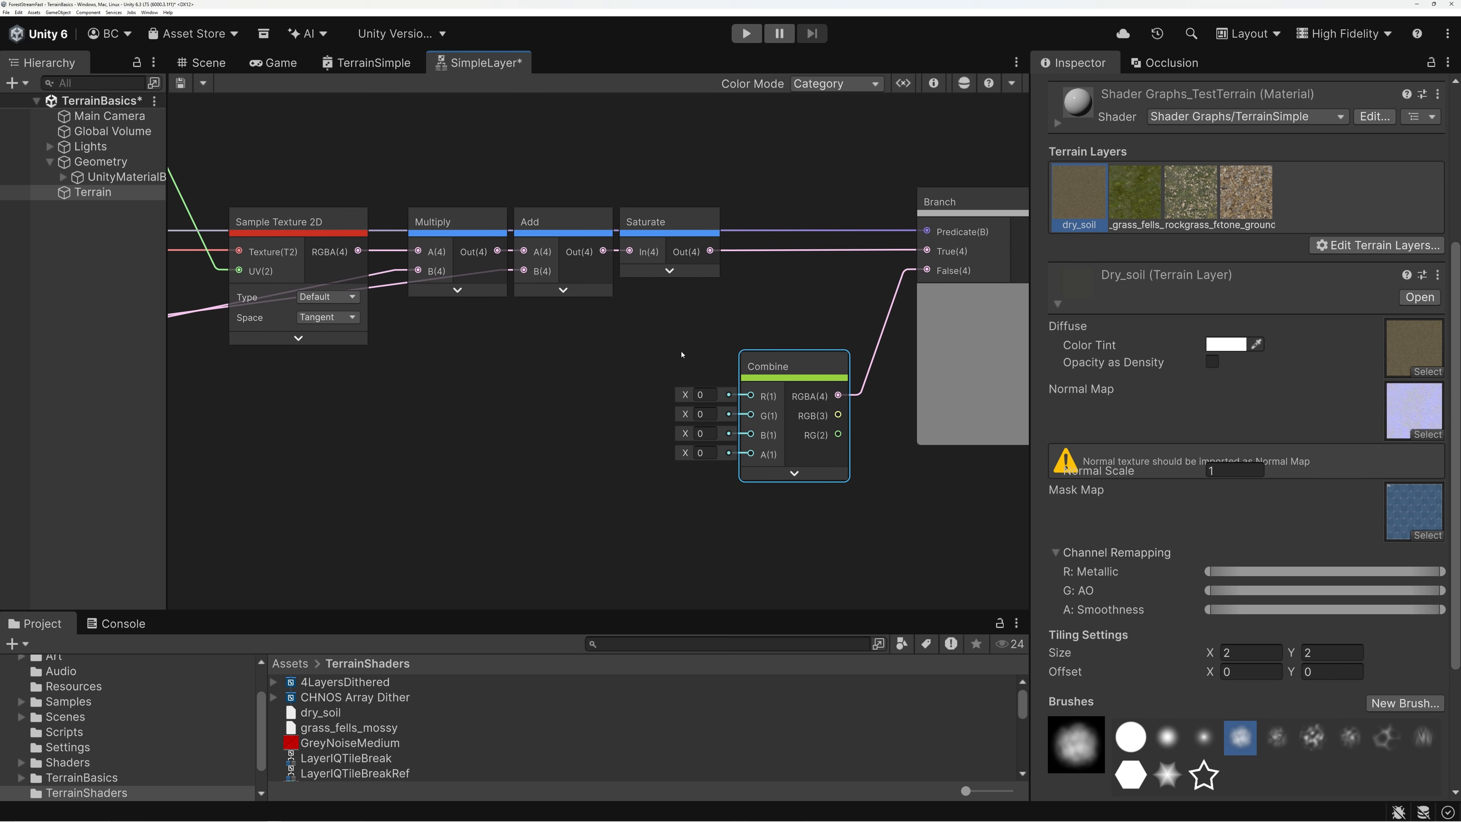
# Step: Connect the Mask Map Terrain Texture's Metallic Default output to Combine's R input and its Smoothness Default output to Combine's A input
pyautogui.moveTo(651, 380); pyautogui.dragTo(832, 375, button='middle')
pyautogui.scroll(-1, 671, 372)
pyautogui.moveTo(659, 380); pyautogui.dragTo(773, 387, button='middle')
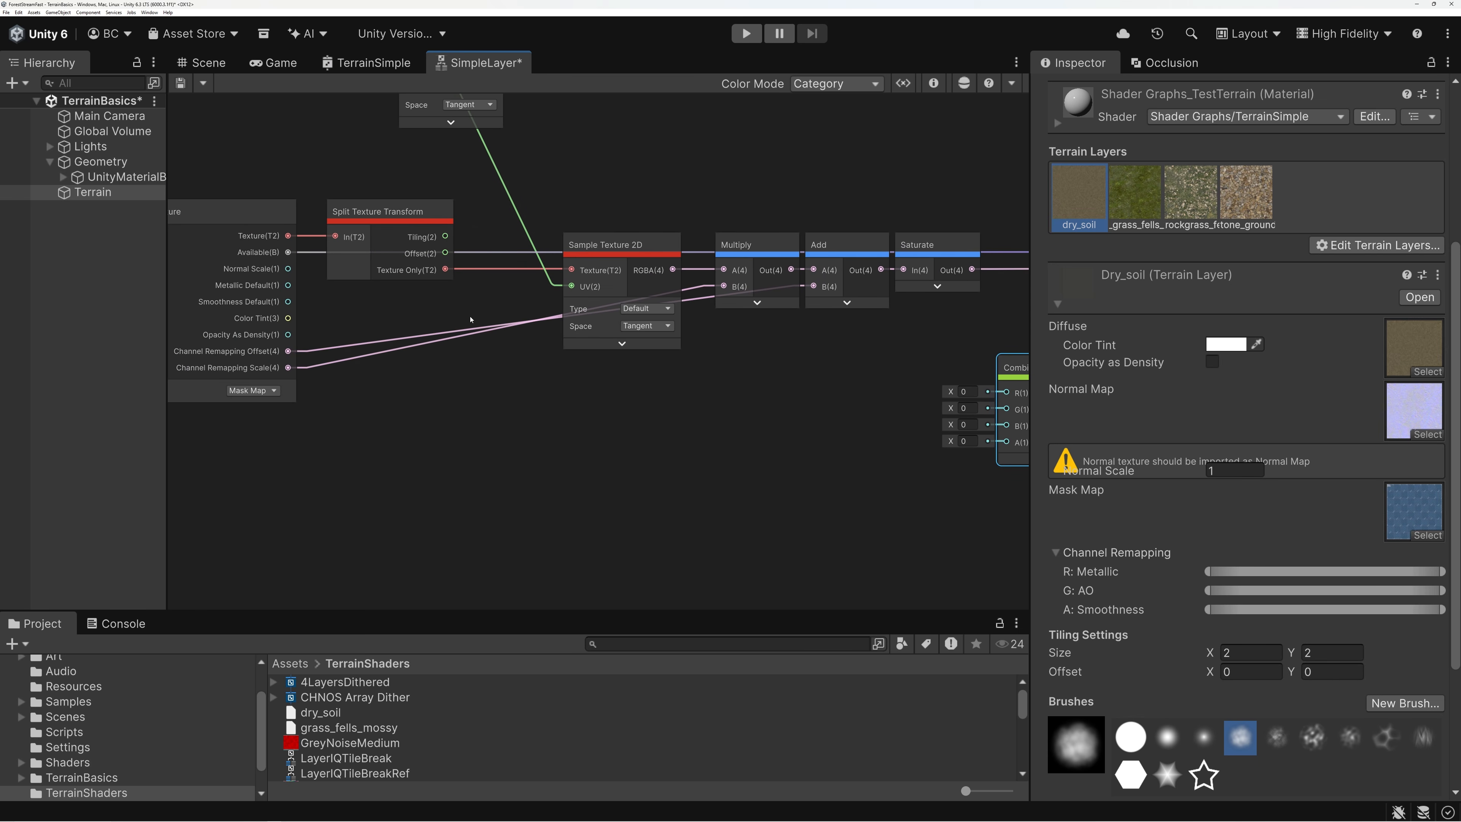
pyautogui.moveTo(307, 303); pyautogui.dragTo(370, 300, button='middle')
pyautogui.click(228, 210)
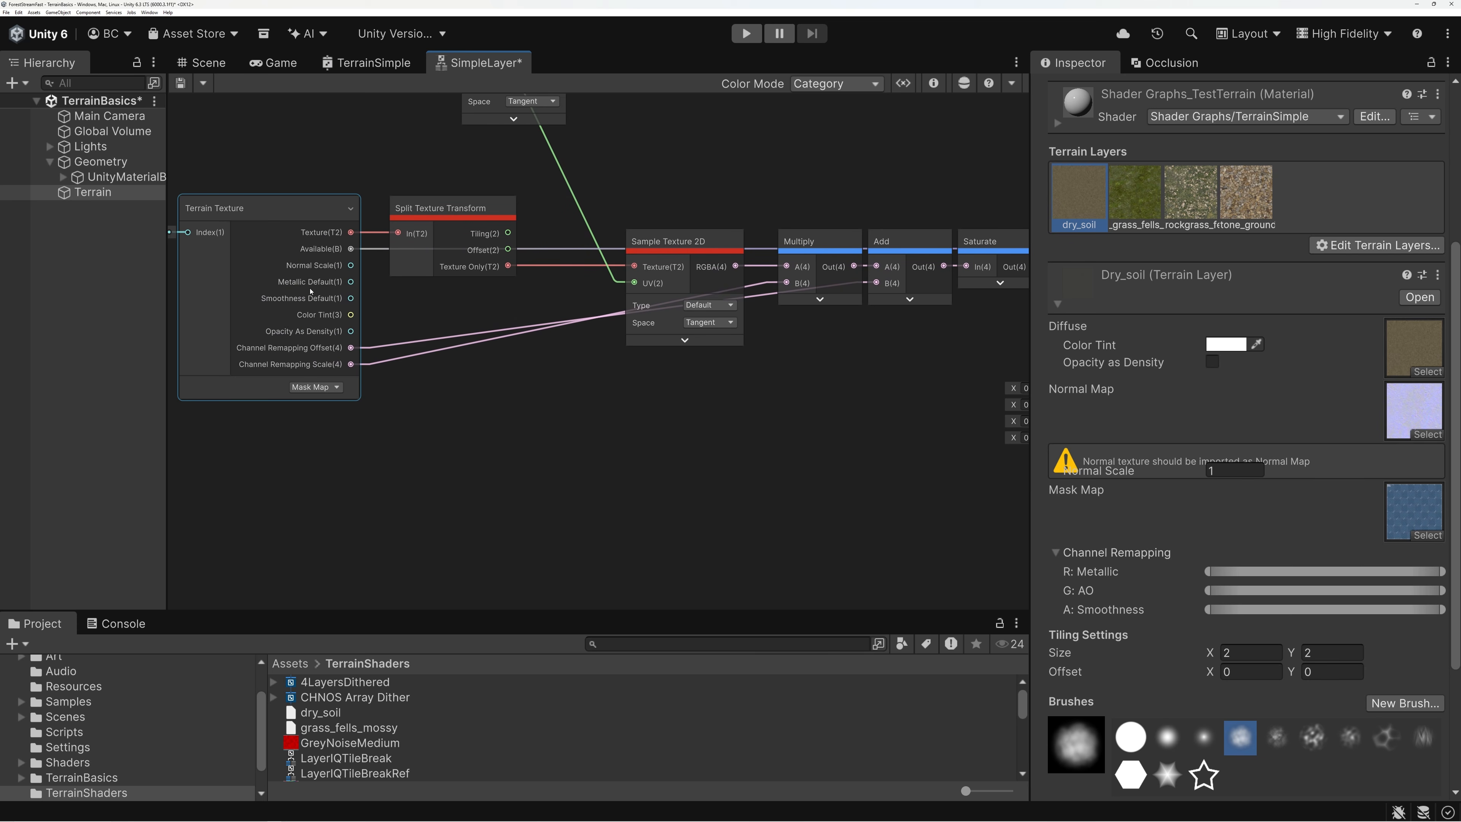
pyautogui.moveTo(352, 282); pyautogui.dragTo(738, 388)
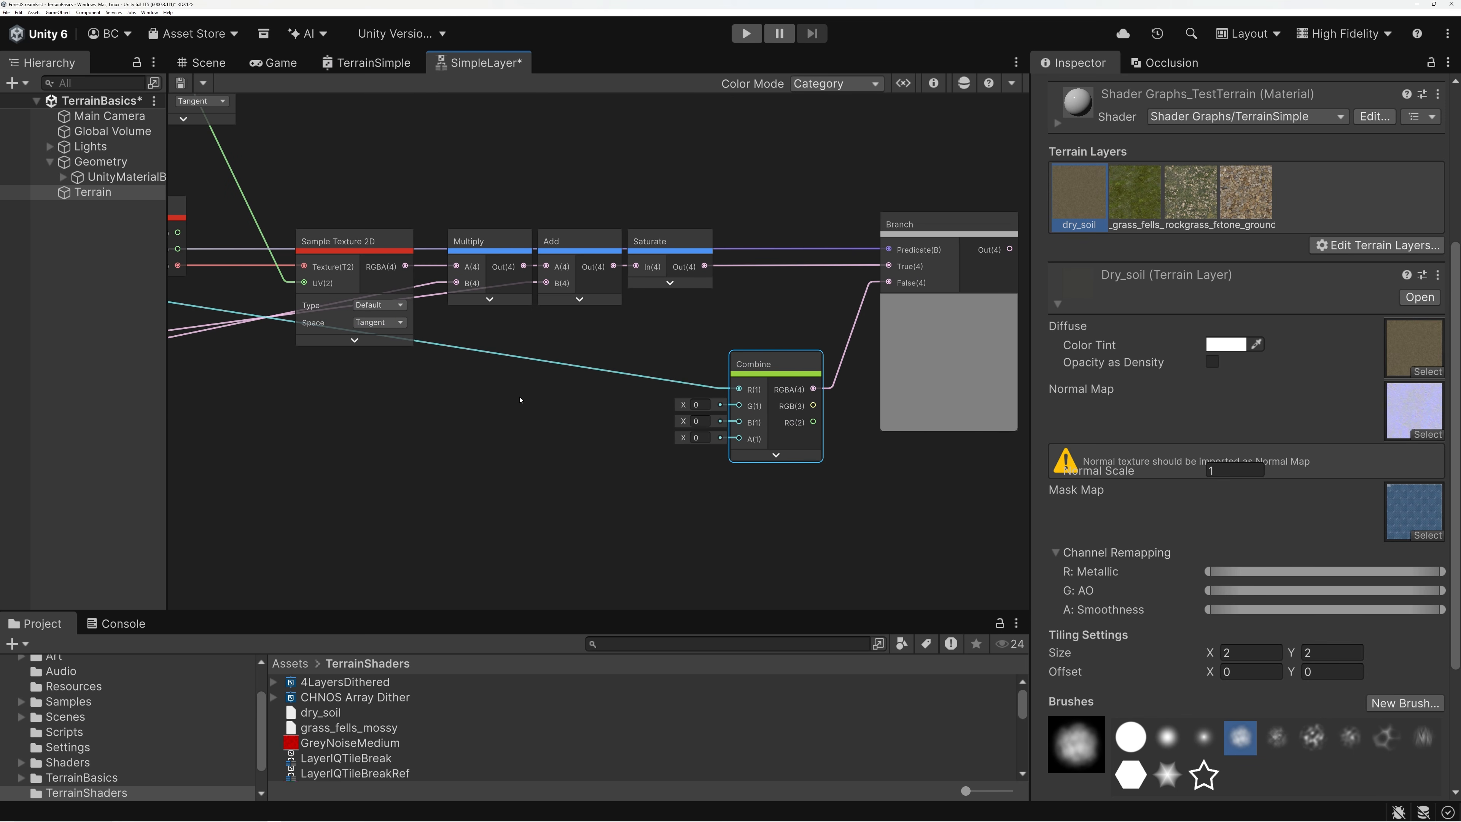
pyautogui.moveTo(518, 399); pyautogui.dragTo(697, 414, button='middle')
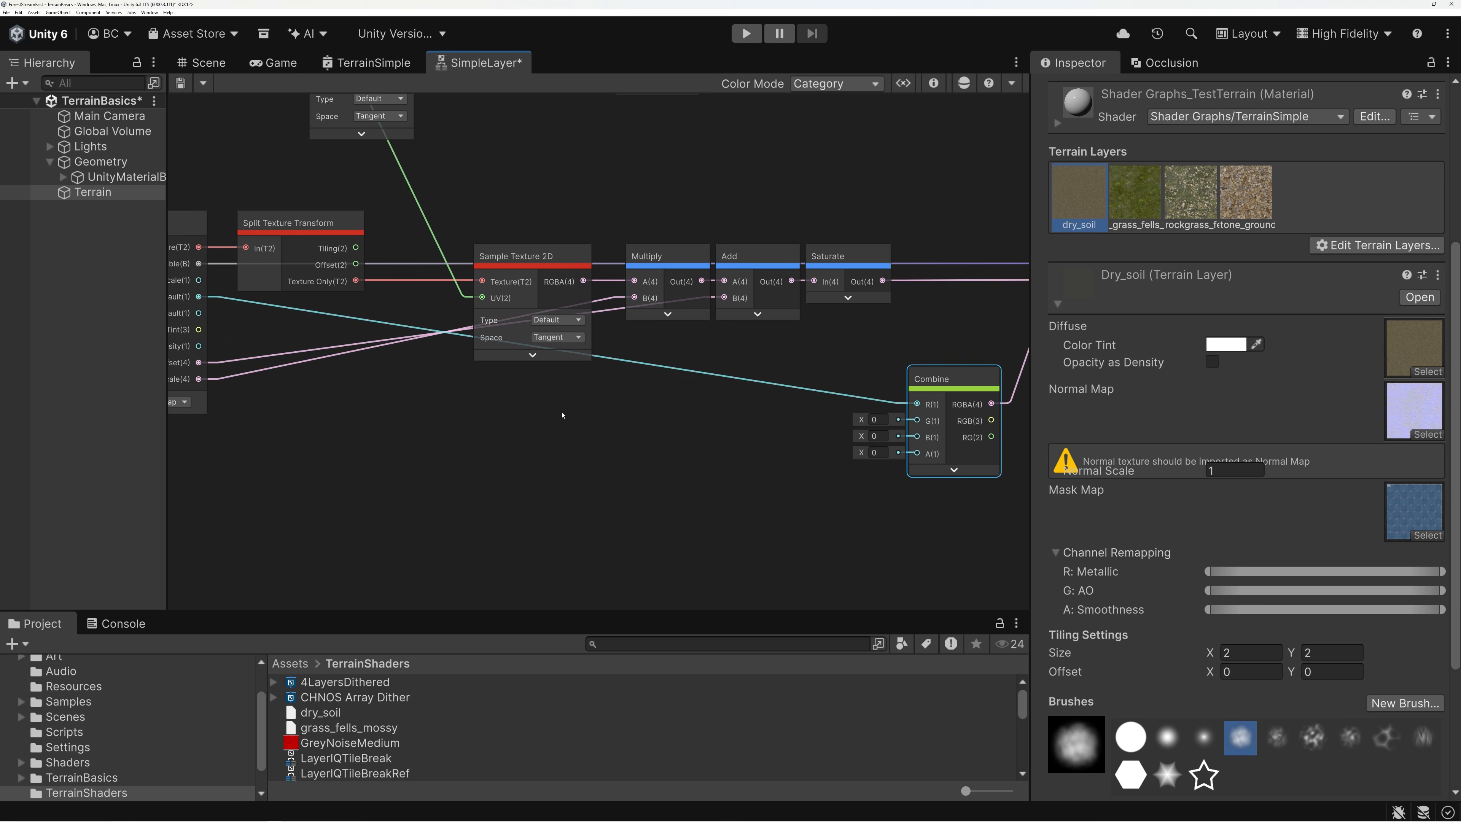
pyautogui.moveTo(563, 415); pyautogui.dragTo(804, 402, button='middle')
pyautogui.moveTo(443, 304); pyautogui.dragTo(843, 440)
pyautogui.scroll(2, 873, 402)
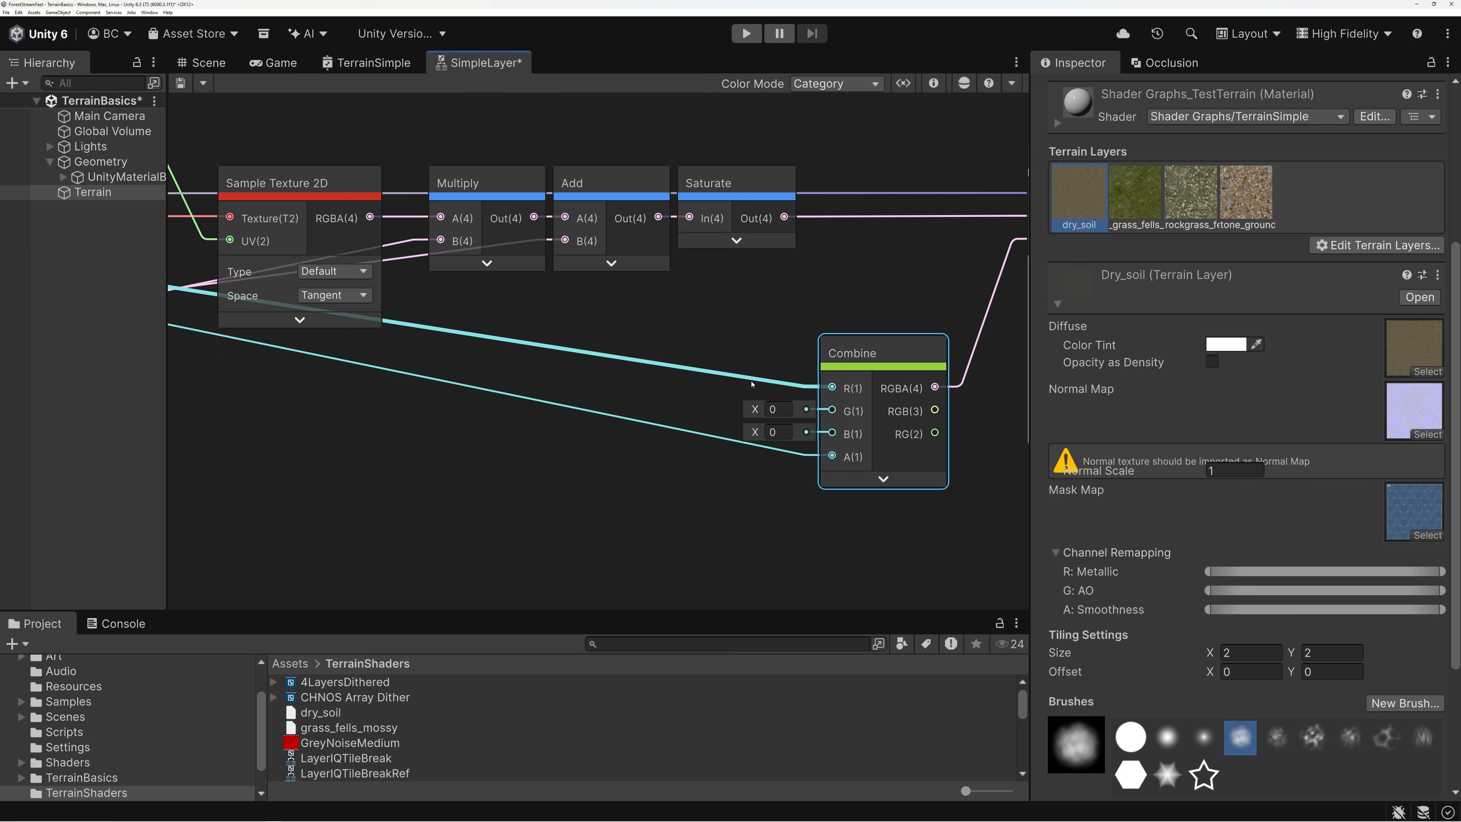
# Step: Set the Combine node's B input to 1
pyautogui.click(751, 379)
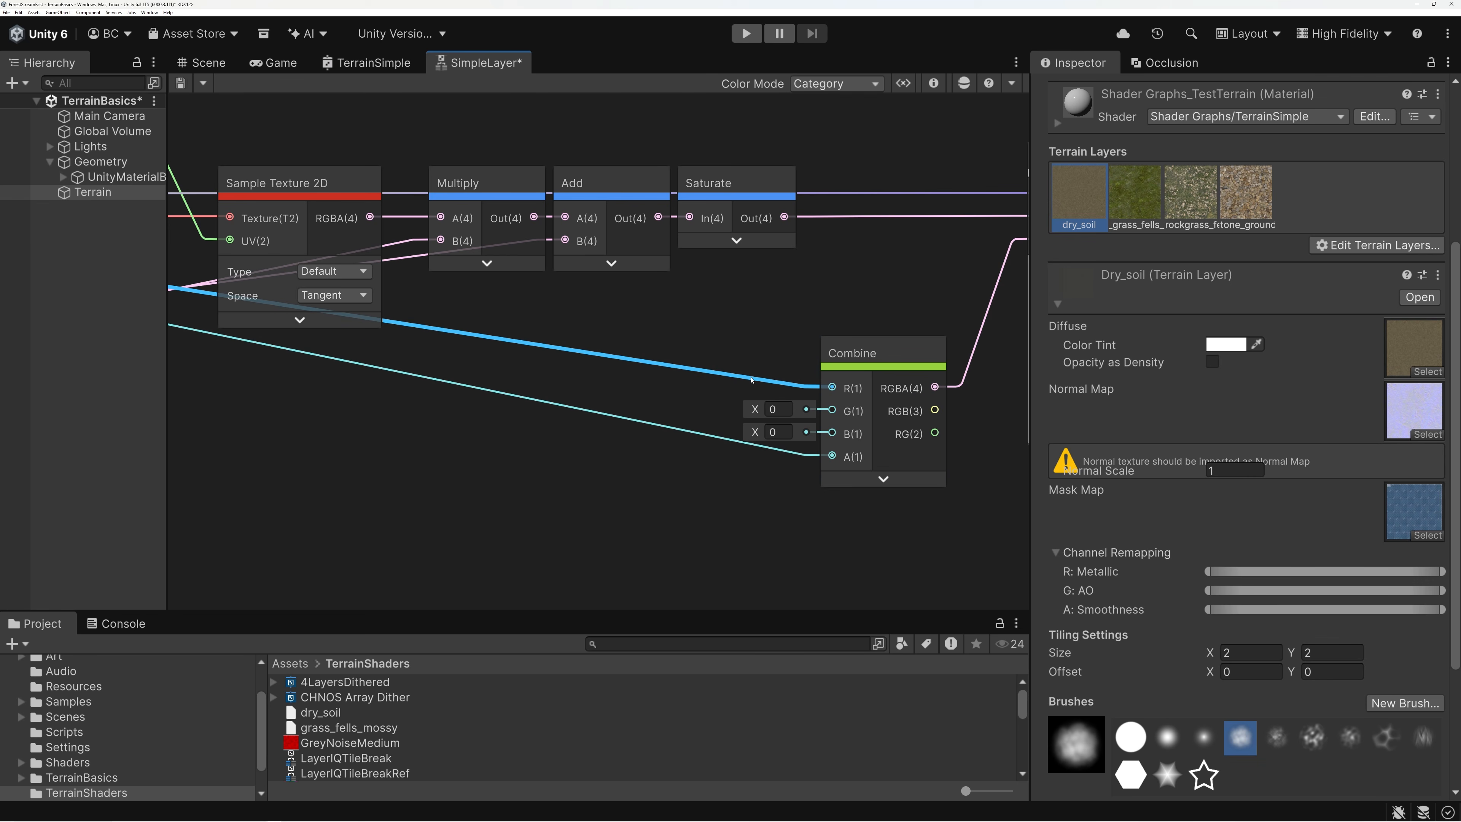
pyautogui.click(720, 441)
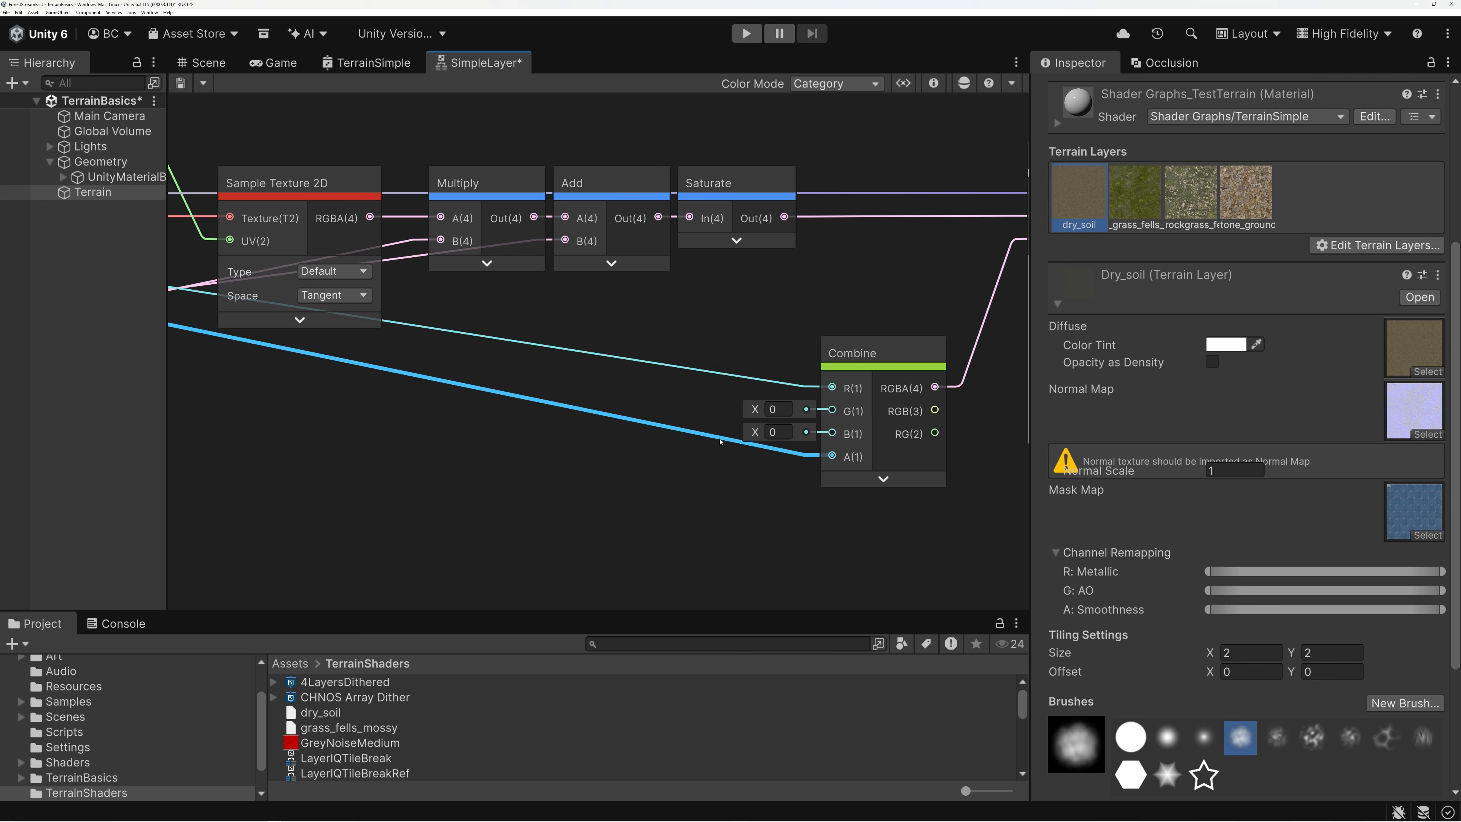
pyautogui.click(778, 431)
pyautogui.doubleClick(779, 432)
pyautogui.write('1')
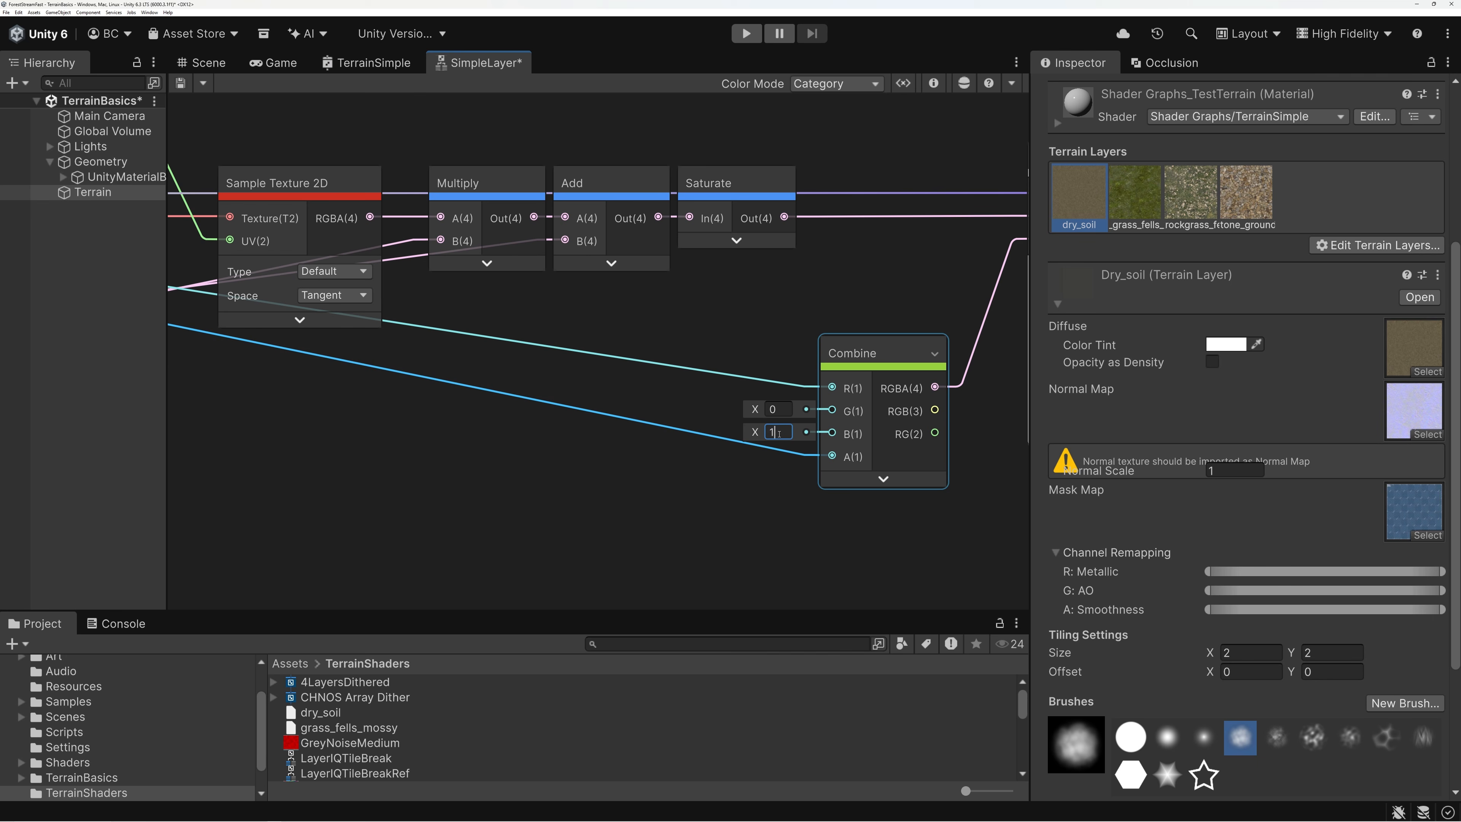
pyautogui.click(784, 450)
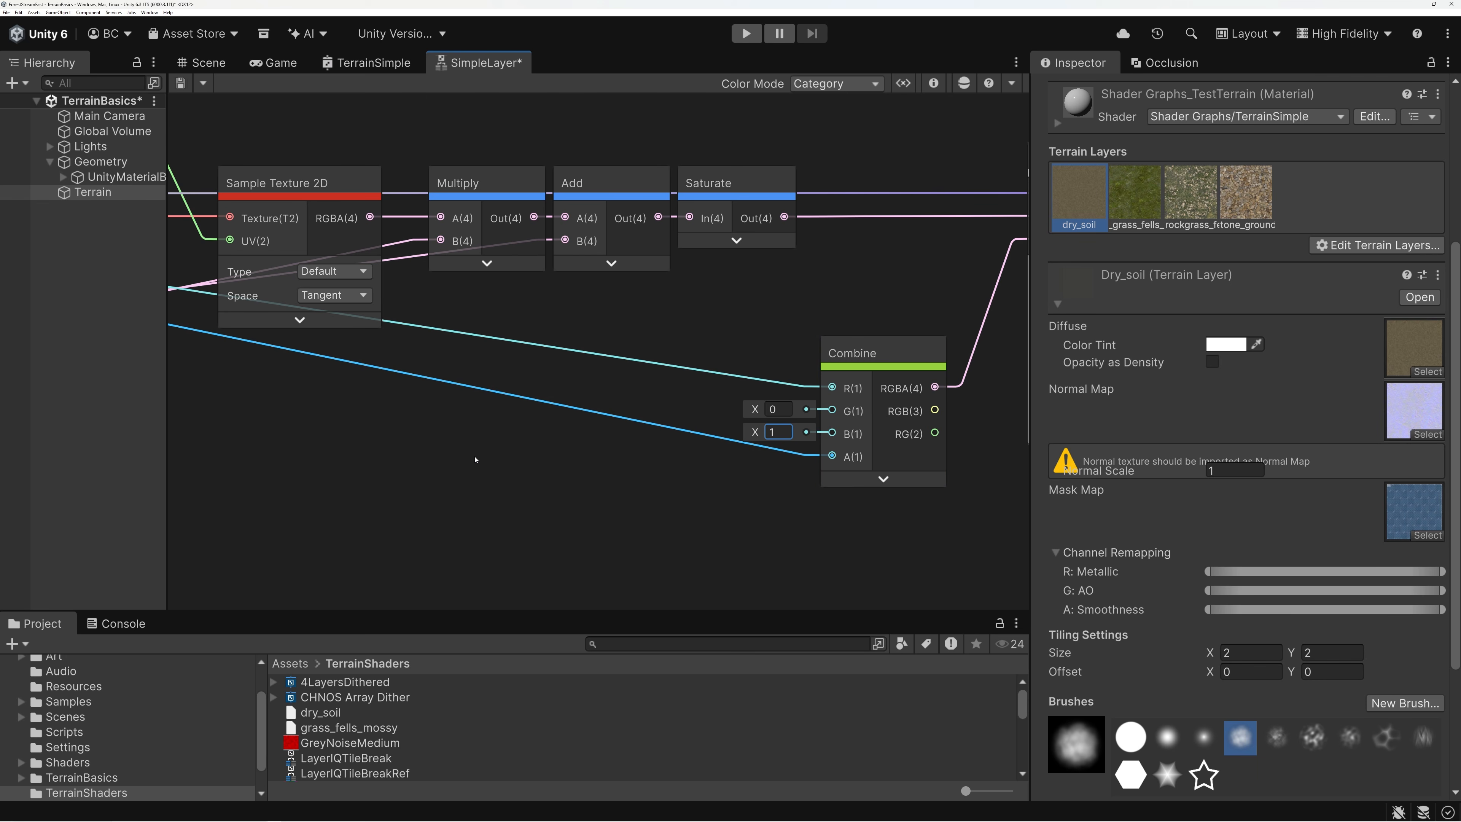
# Step: Add a Split node fed by the Mask Map Terrain Texture's Channel Remapping Offset output
pyautogui.moveTo(446, 459); pyautogui.dragTo(1055, 479, button='middle')
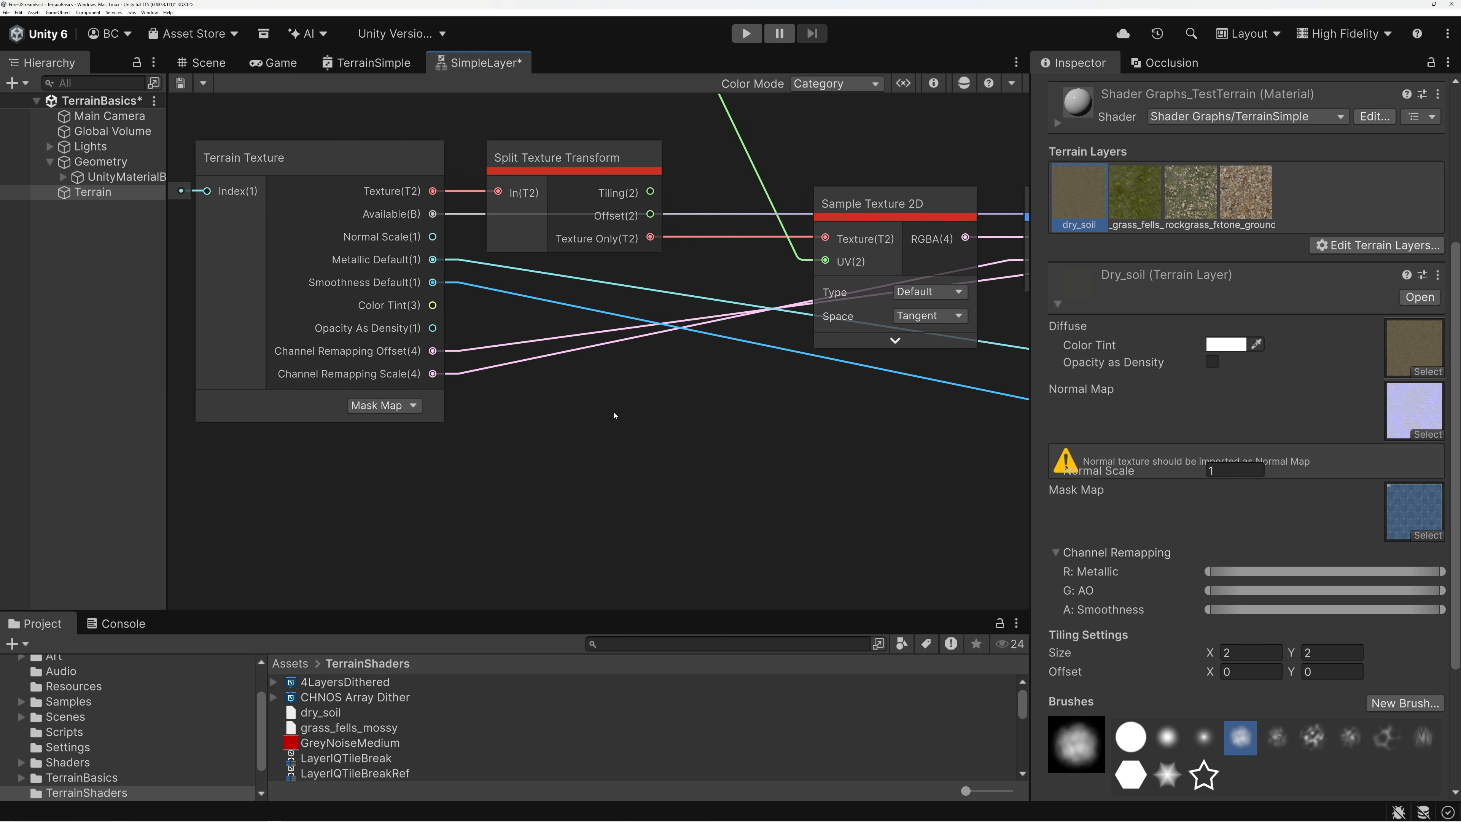
pyautogui.scroll(3, 364, 359)
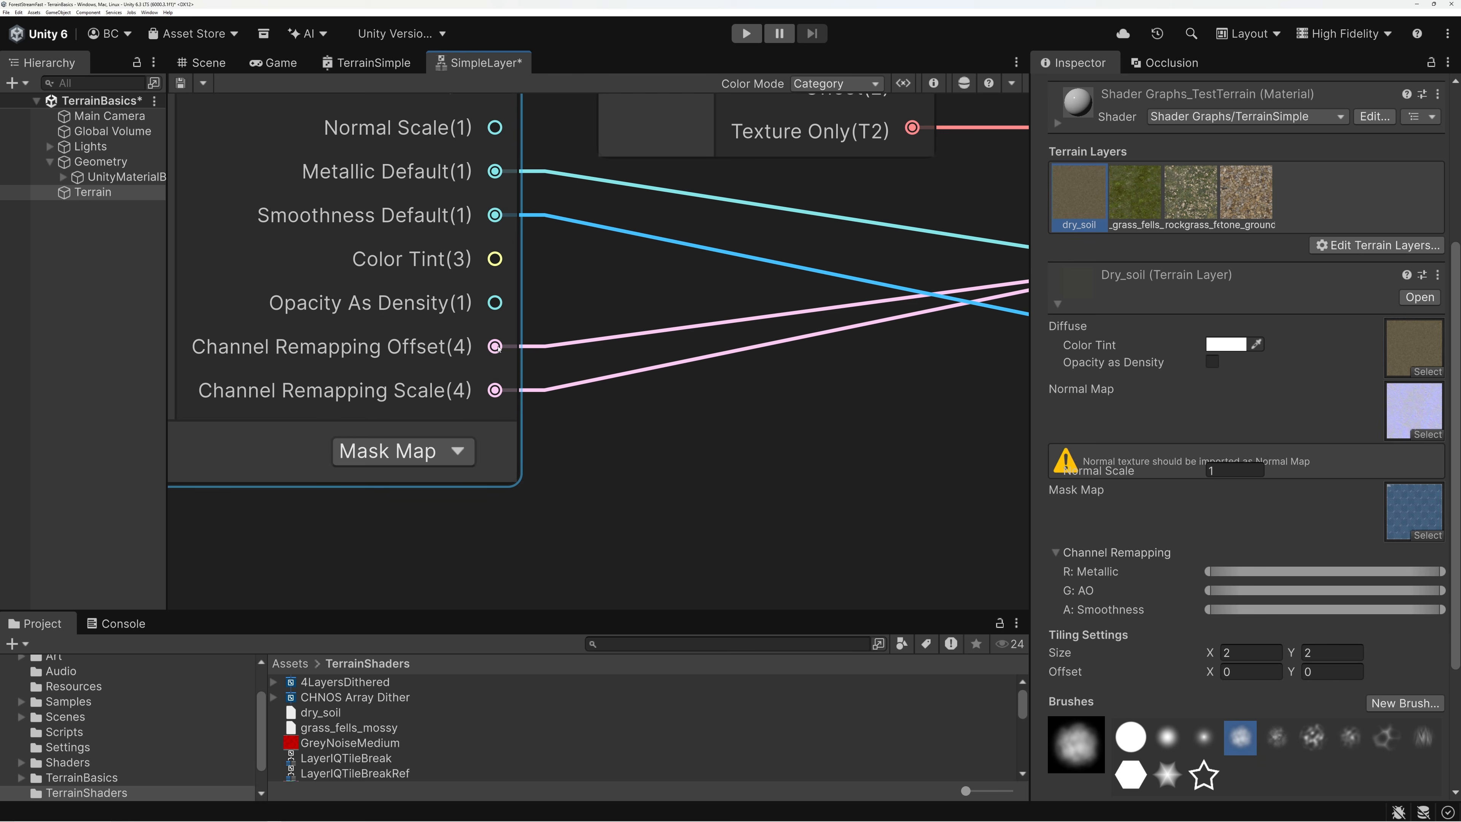
pyautogui.moveTo(496, 347); pyautogui.dragTo(830, 498)
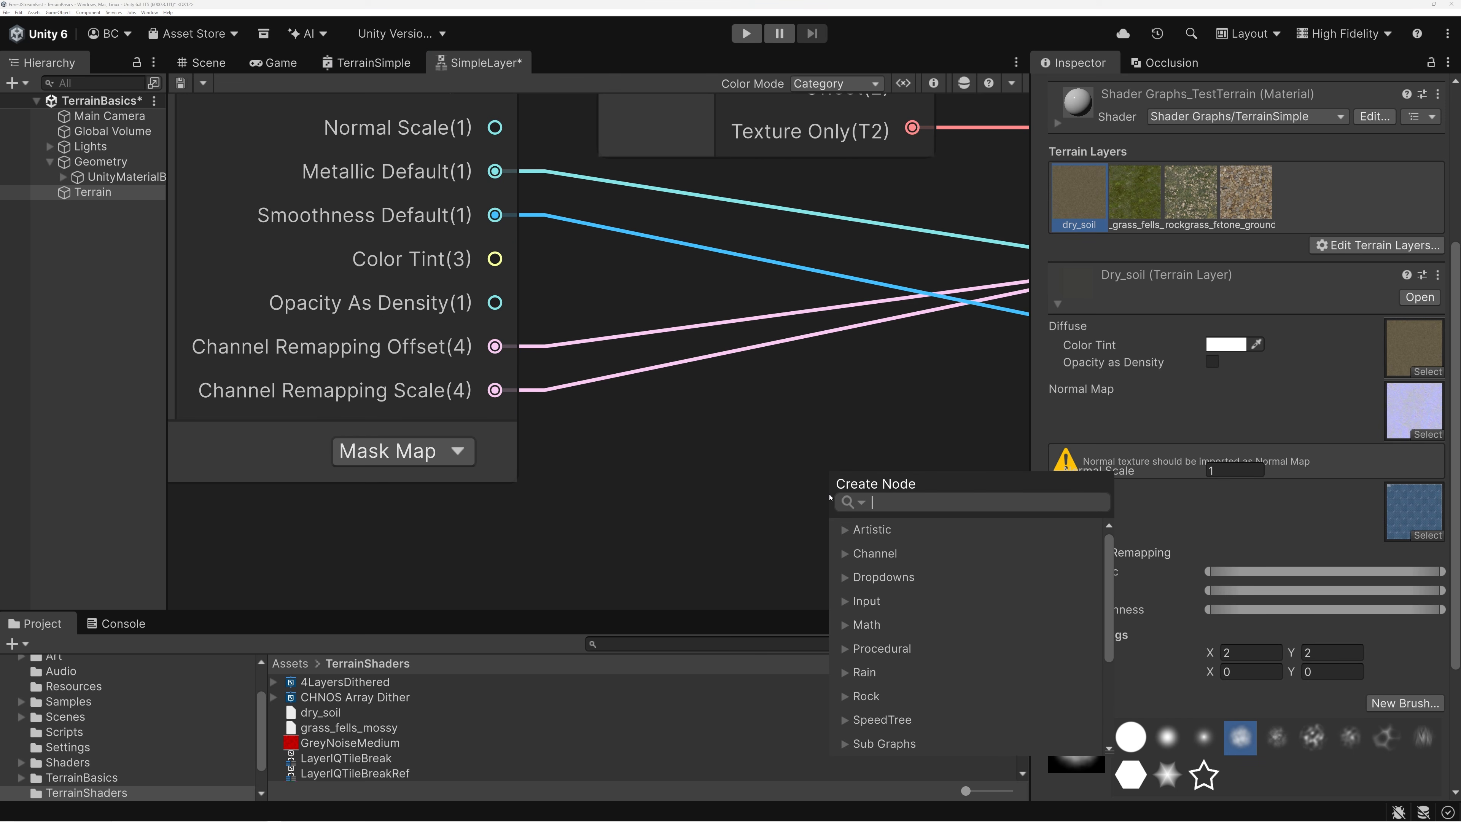
pyautogui.write('split')
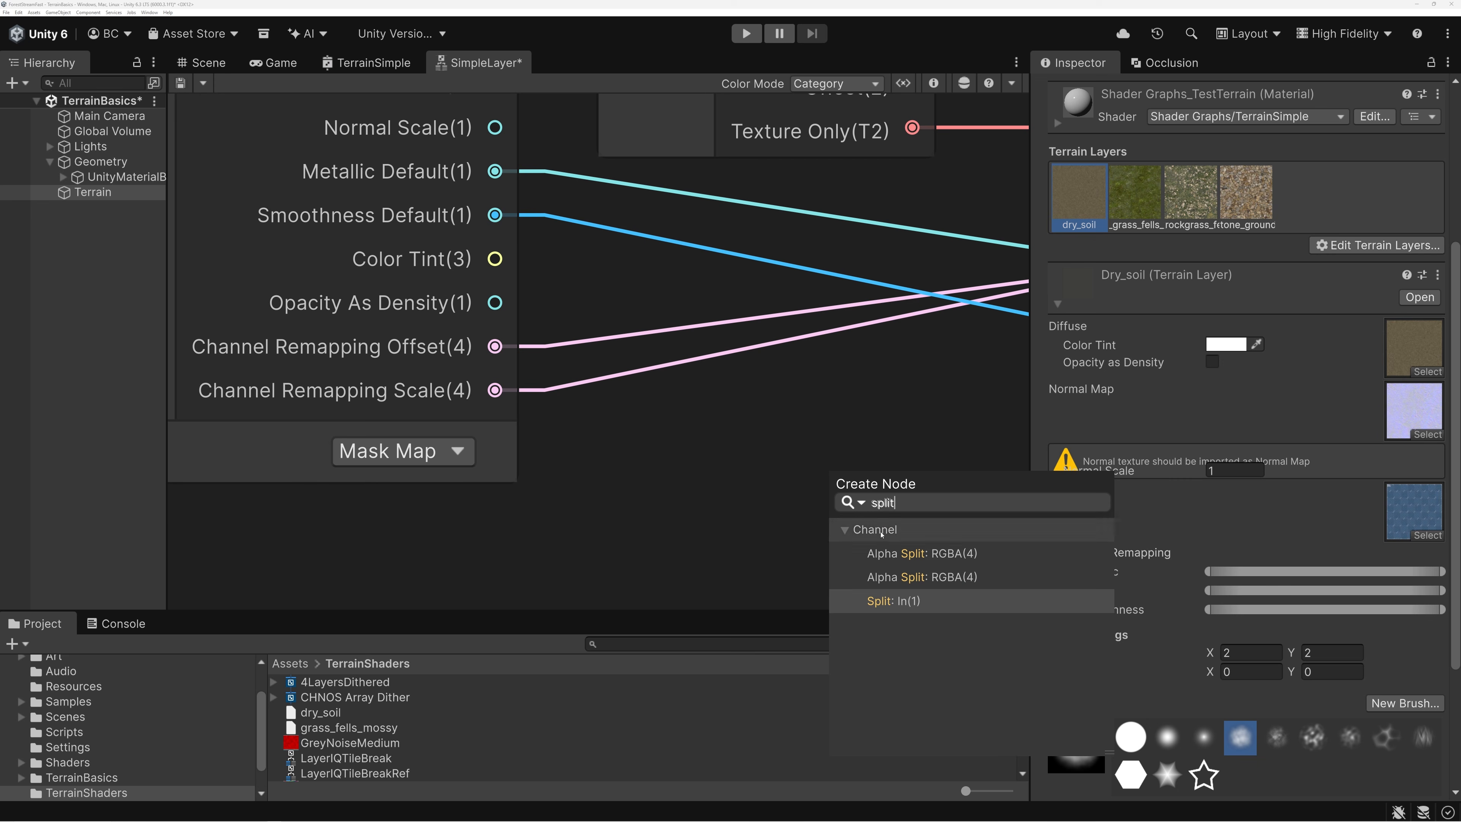
pyautogui.click(892, 601)
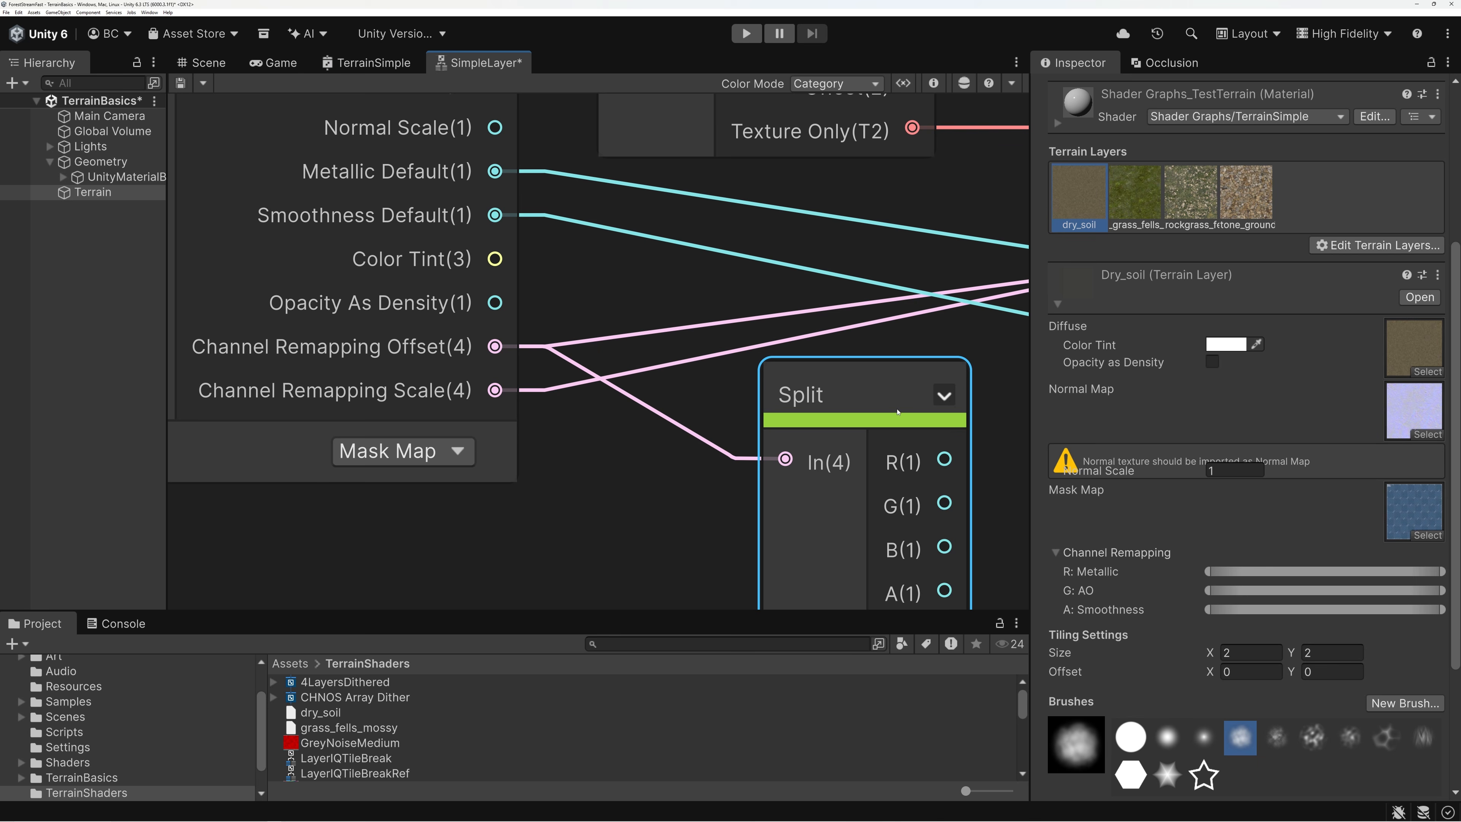
# Step: Create an Add node with its A input fed by the Split node's G output
pyautogui.scroll(-4, 868, 416)
pyautogui.moveTo(907, 460); pyautogui.dragTo(978, 450)
pyautogui.write('add')
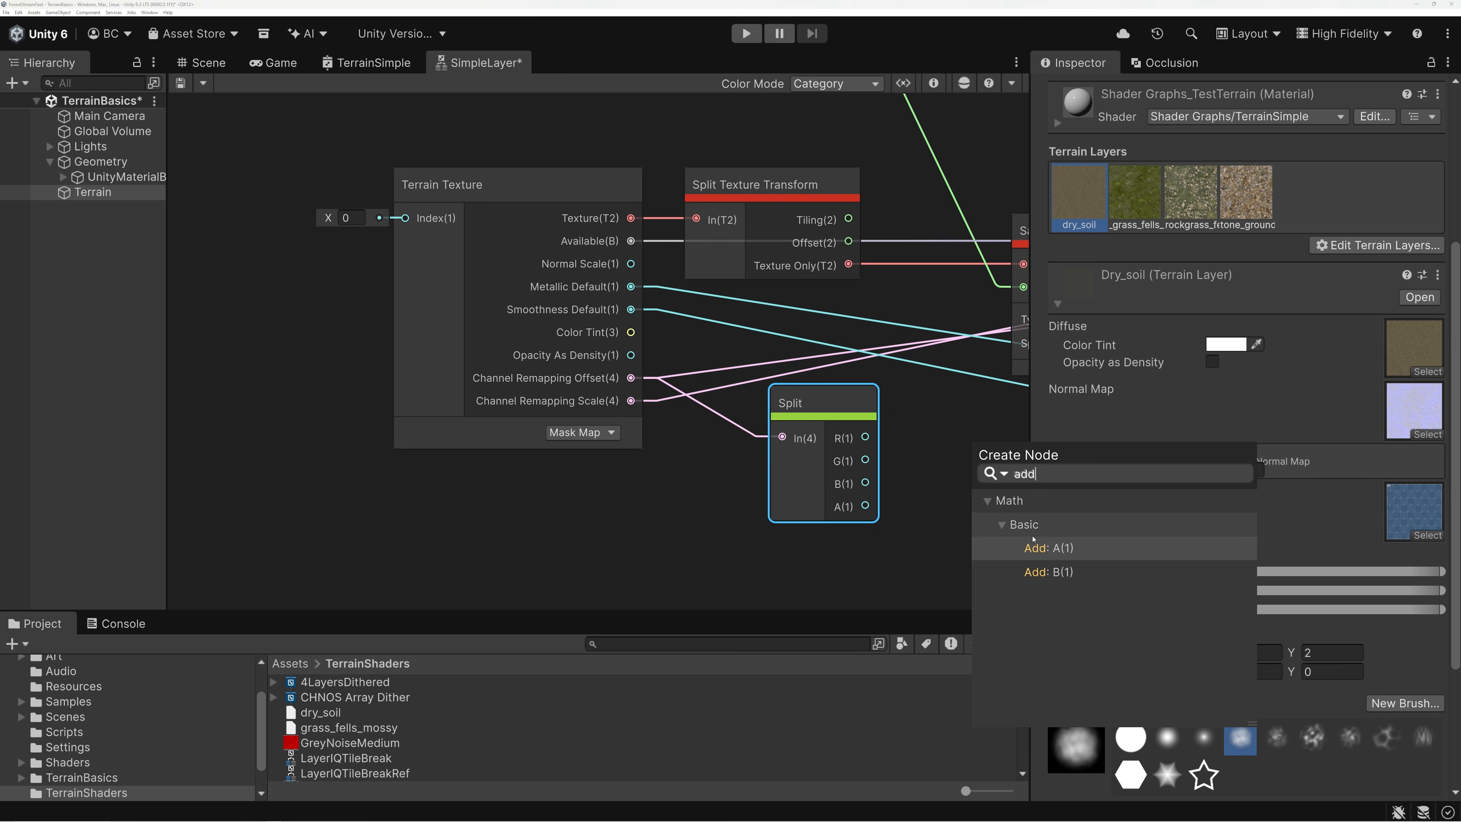
pyautogui.click(1048, 548)
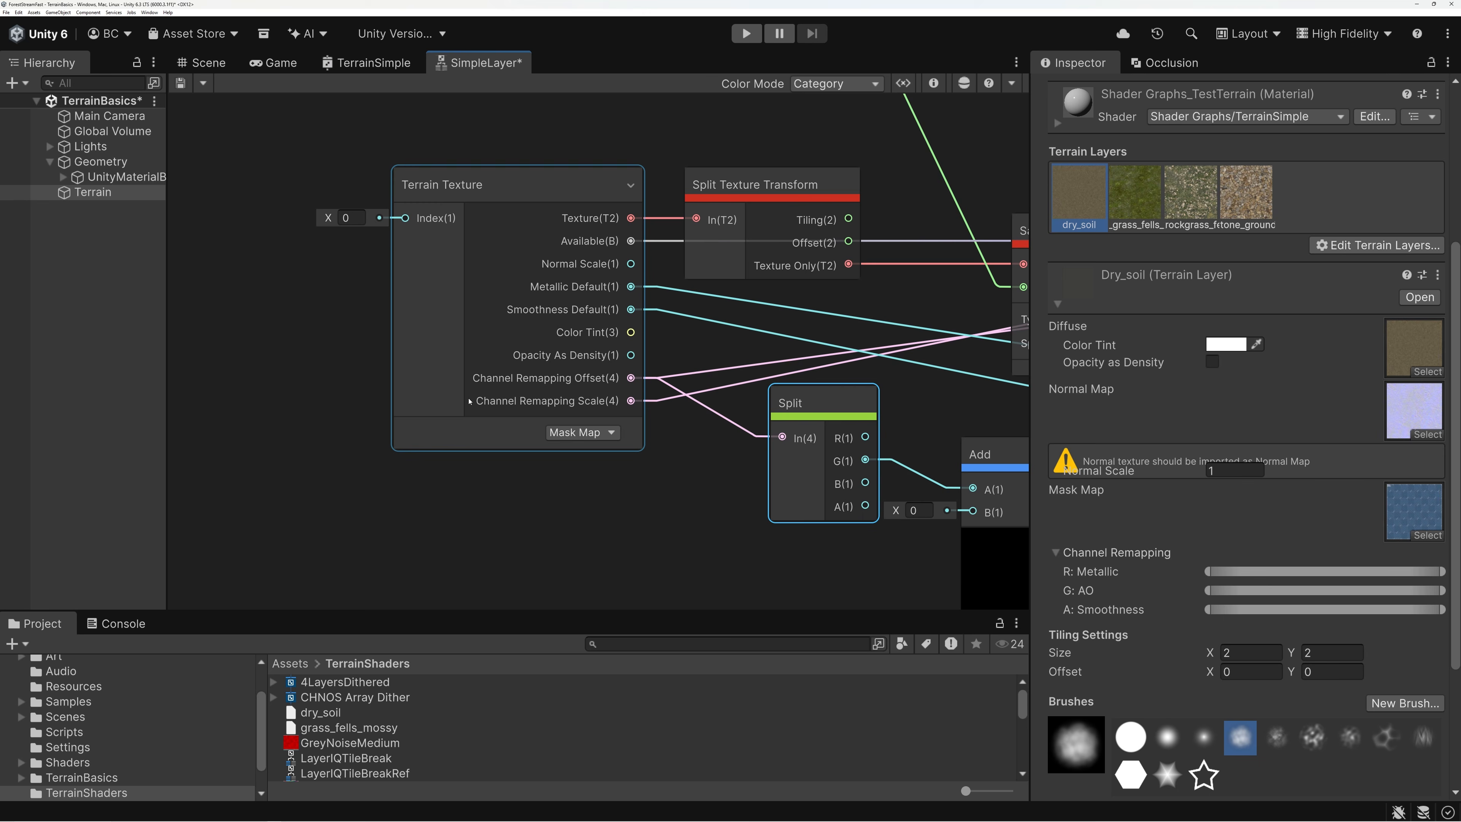
# Step: Add a second Split node fed by the Channel Remapping Scale output and connect its G output to the new Add node's B input
pyautogui.moveTo(631, 401); pyautogui.dragTo(777, 492)
pyautogui.write('split')
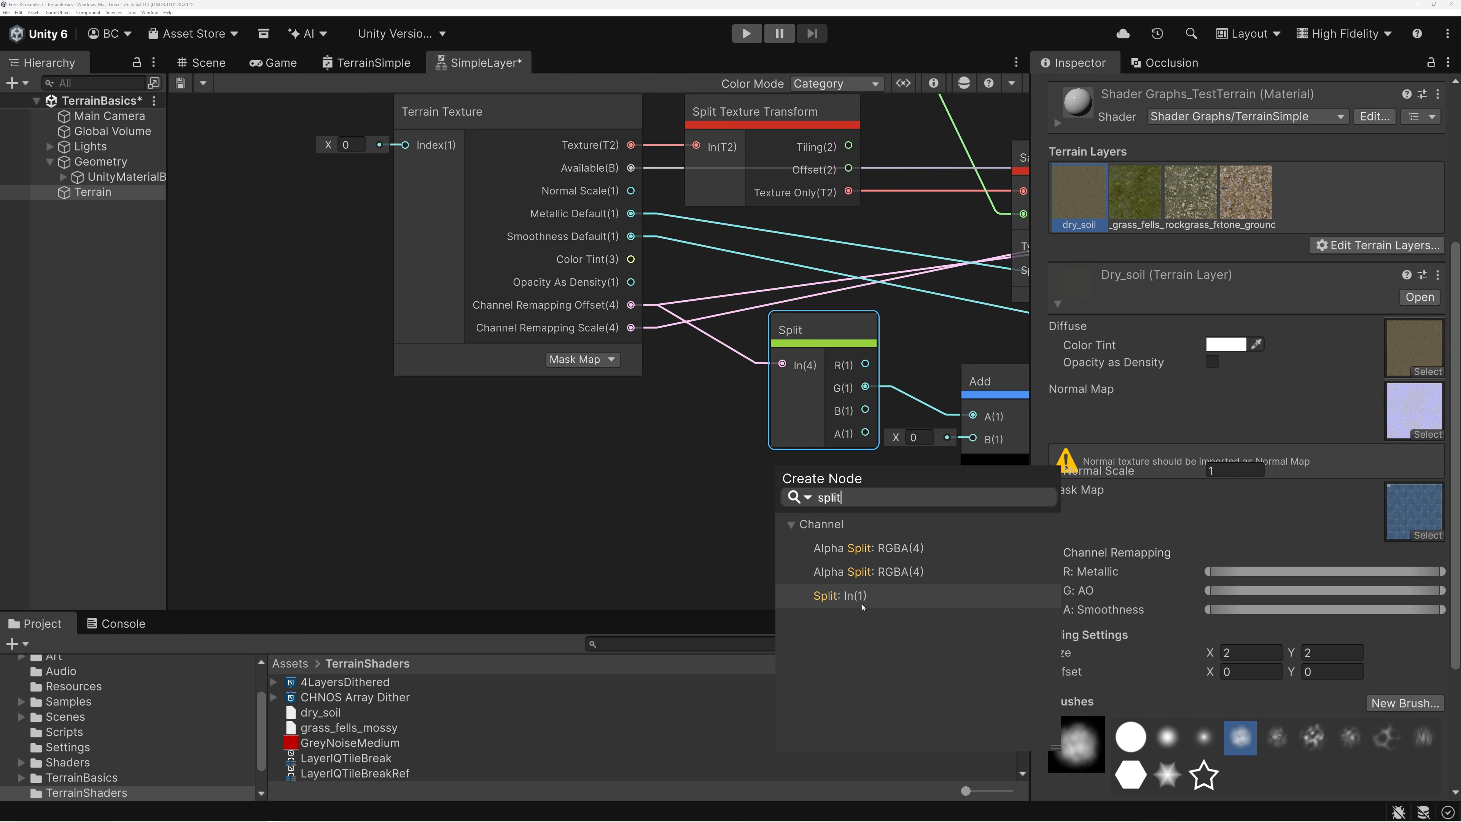
pyautogui.click(840, 595)
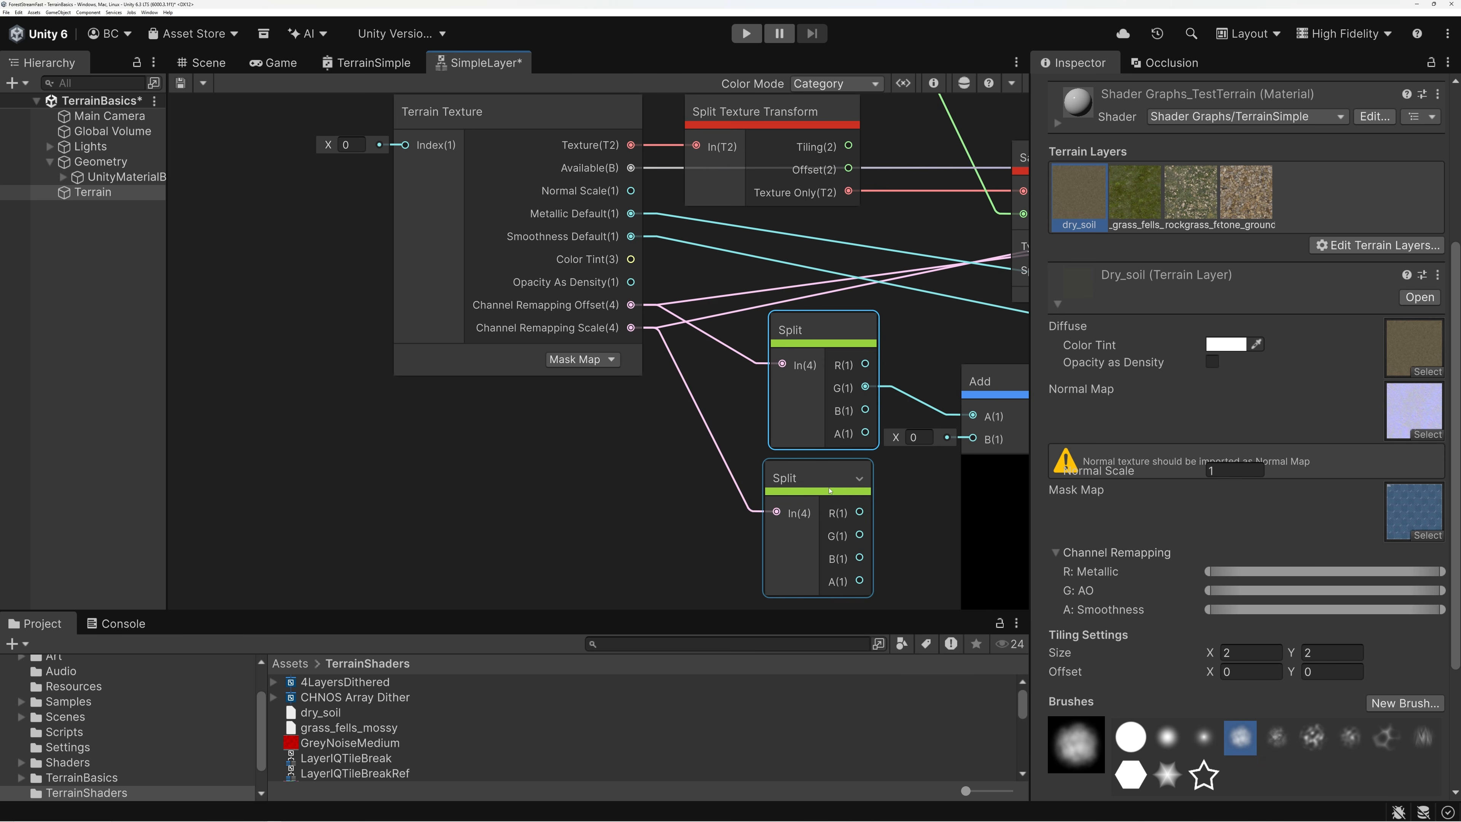
pyautogui.moveTo(859, 535); pyautogui.dragTo(898, 429)
# Step: Collapse both Split nodes' unused ports and the Add node's preview, stacking the Splits with the Add node close beside them
pyautogui.click(791, 321)
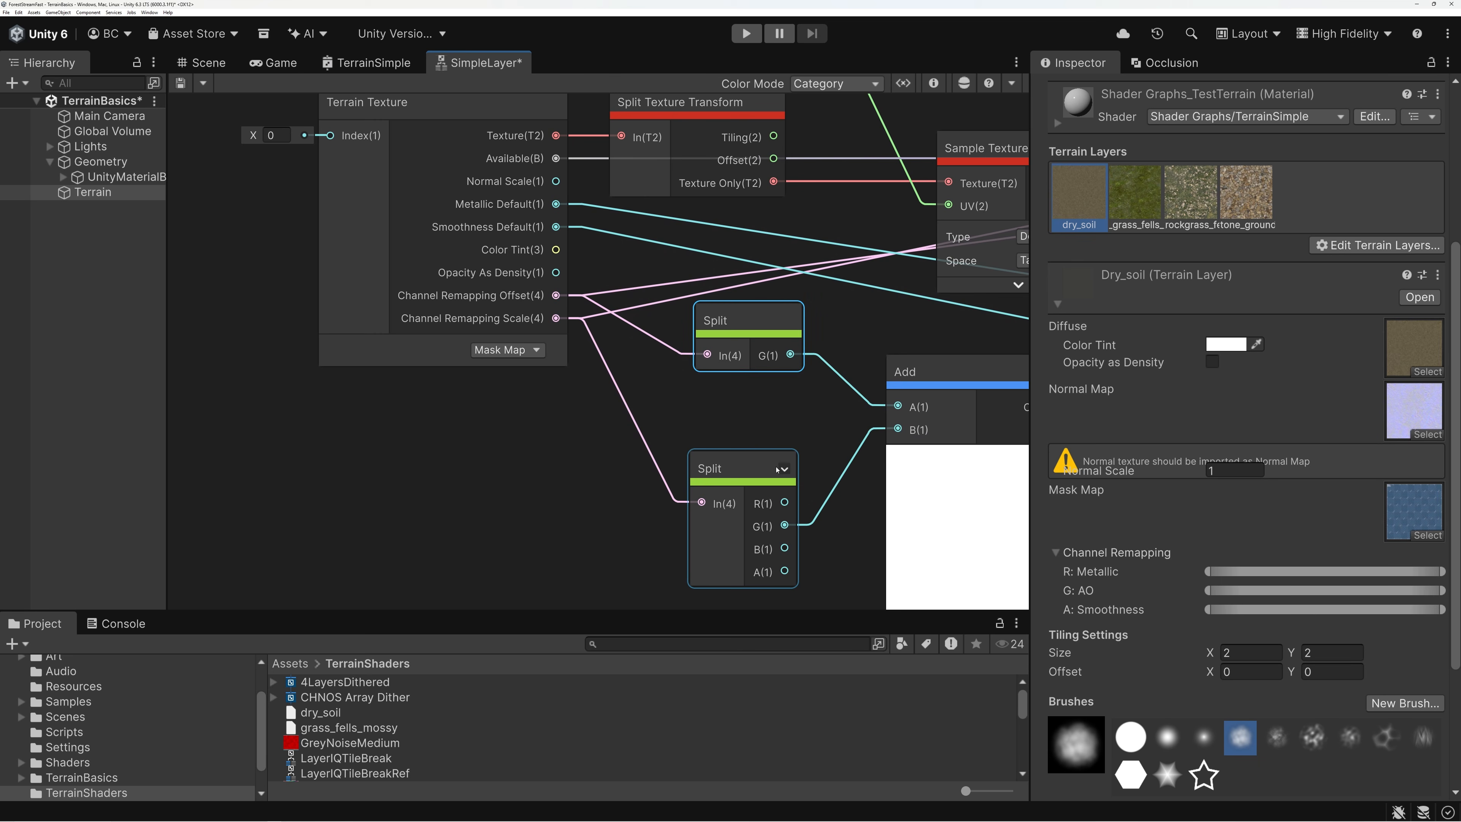
pyautogui.click(784, 470)
pyautogui.moveTo(722, 470); pyautogui.dragTo(728, 397)
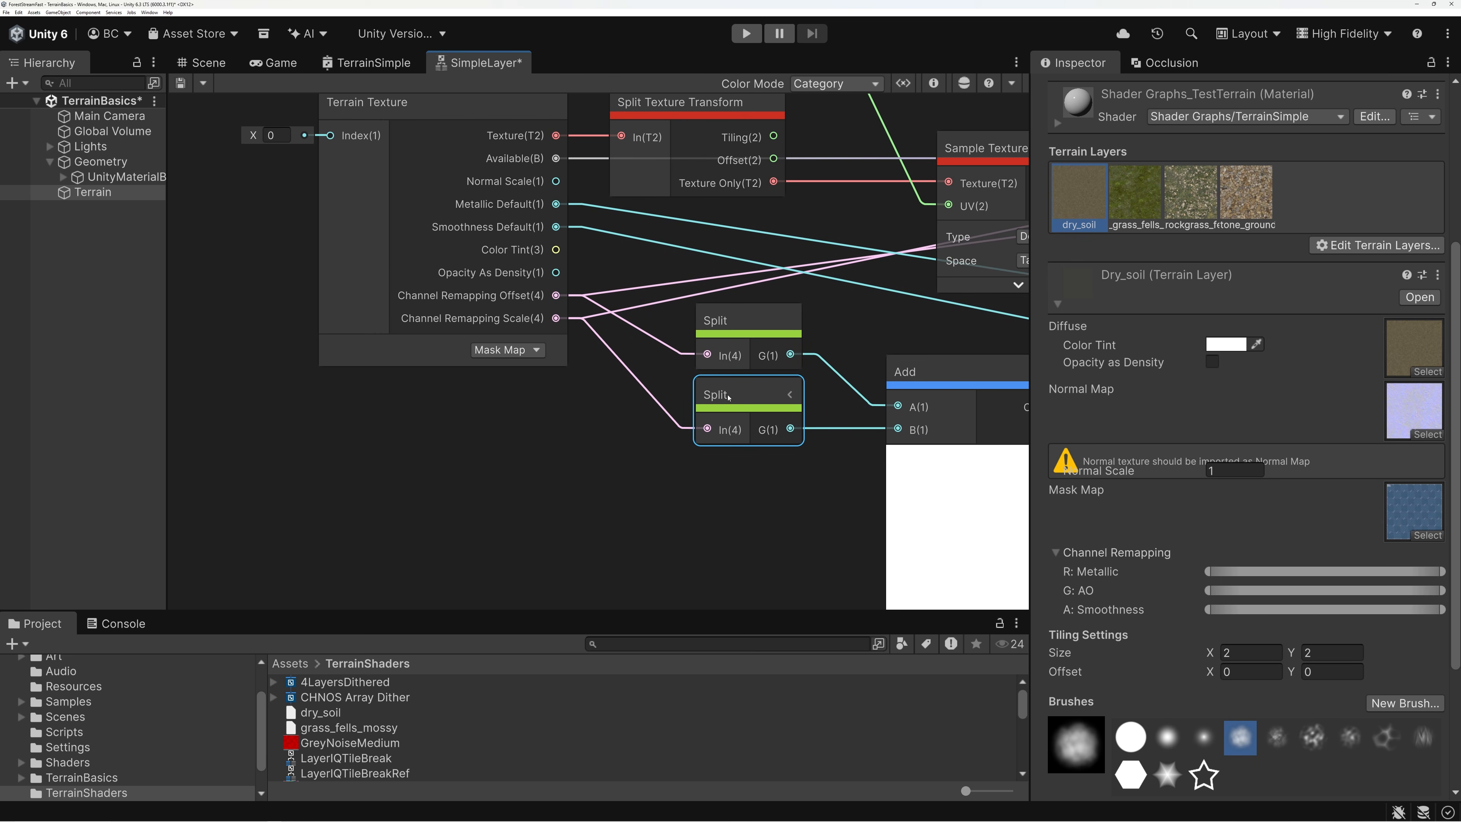
pyautogui.click(978, 458)
pyautogui.moveTo(899, 377); pyautogui.dragTo(850, 342)
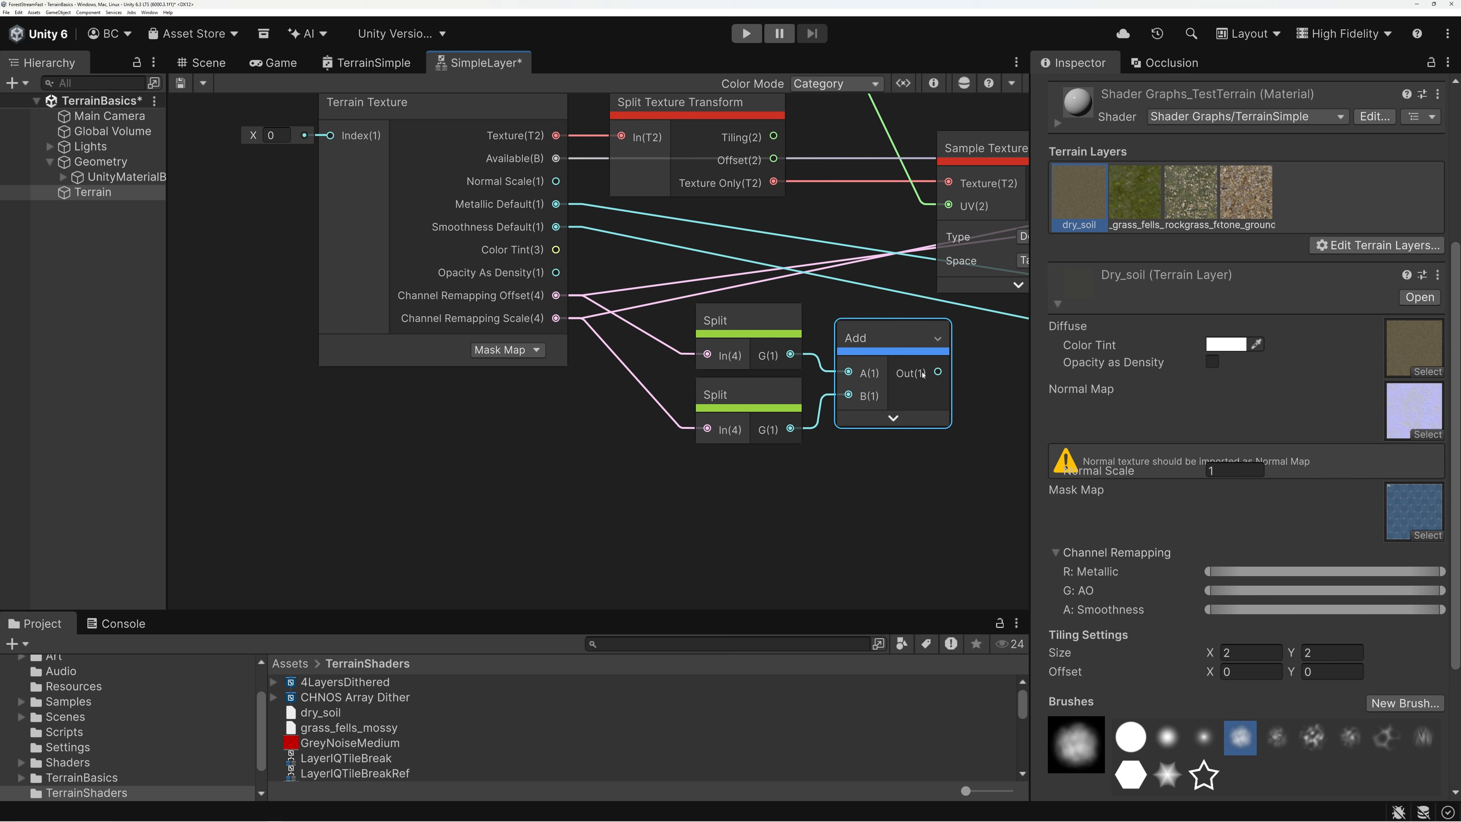
# Step: Add a Saturate node fed by the new Add node's output, collapse its preview and place it beside that node
pyautogui.moveTo(937, 372); pyautogui.dragTo(984, 380)
pyautogui.write('sa')
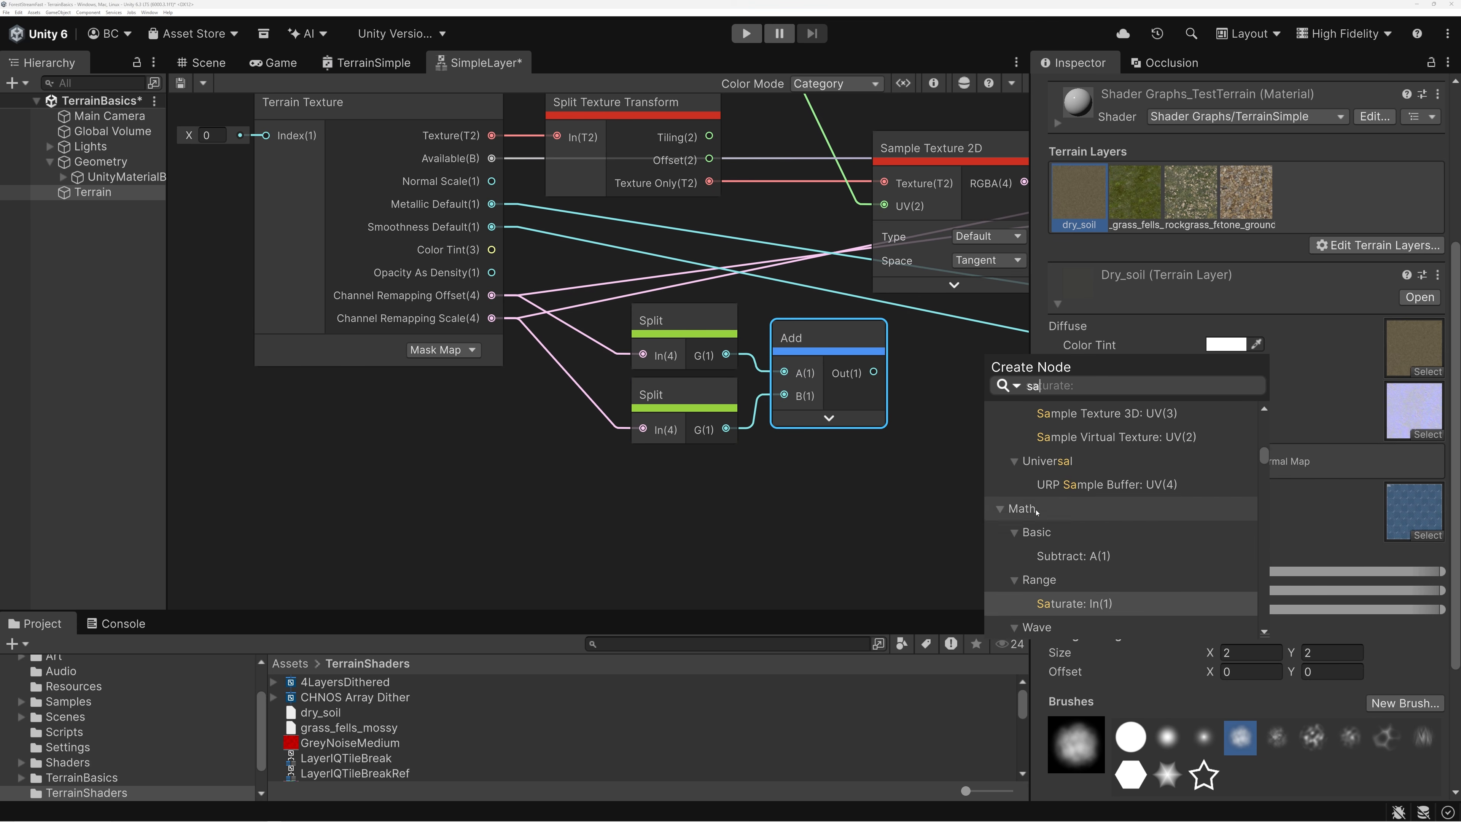
pyautogui.press('Return')
pyautogui.moveTo(931, 400); pyautogui.dragTo(686, 391, button='middle')
pyautogui.click(821, 425)
pyautogui.moveTo(779, 372); pyautogui.dragTo(712, 343)
# Step: Move the two Split nodes, Add and Saturate together further down the graph and connect Saturate's output to Combine's G input
pyautogui.moveTo(740, 410); pyautogui.dragTo(443, 328)
pyautogui.moveTo(670, 335); pyautogui.dragTo(787, 419)
pyautogui.moveTo(1019, 430); pyautogui.dragTo(617, 381, button='middle')
pyautogui.scroll(-1, 624, 386)
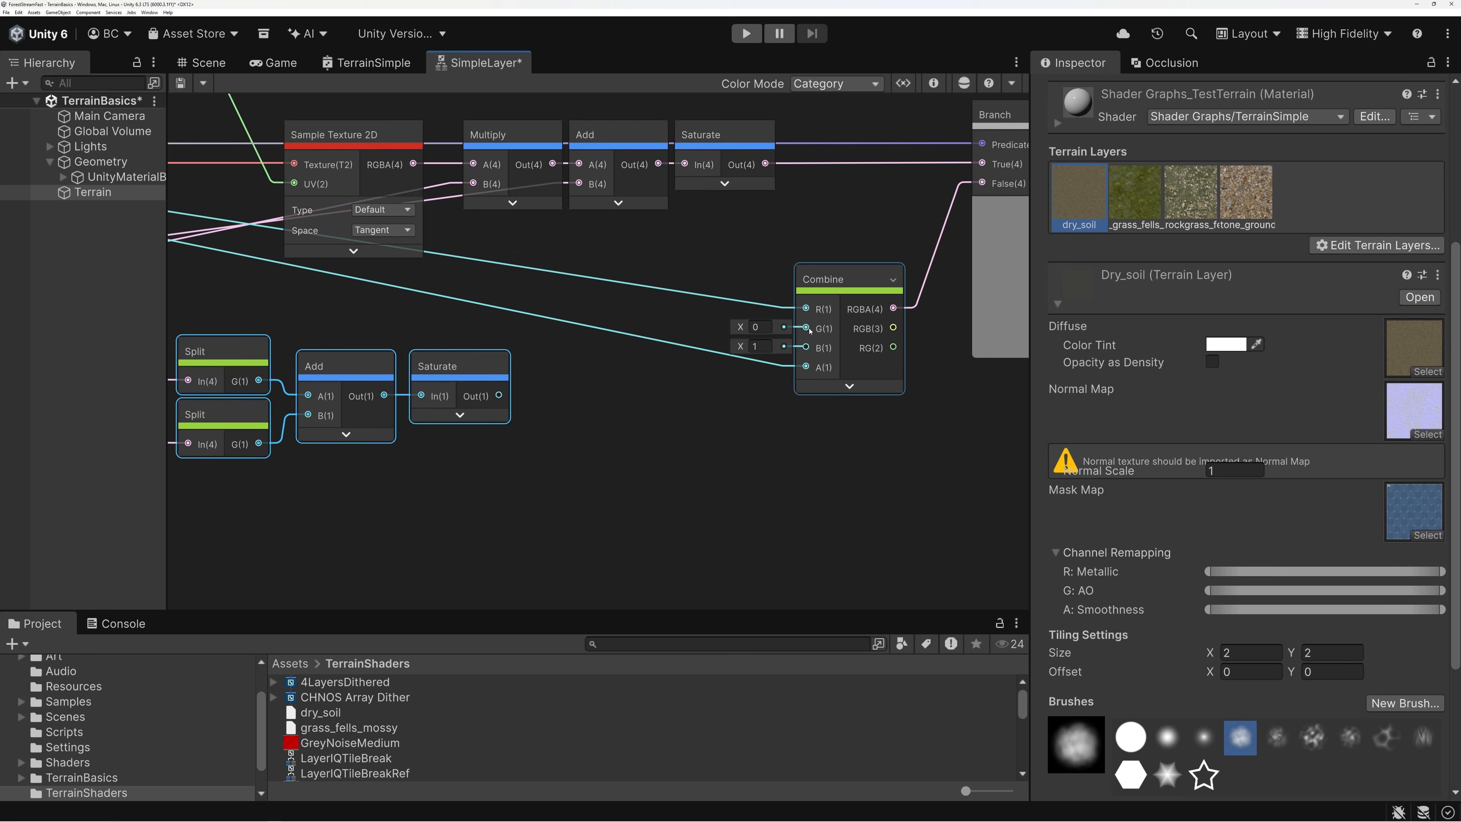
pyautogui.moveTo(500, 396); pyautogui.dragTo(807, 330)
# Step: Collapse the Combine node's unused ports and move the Split, Add and Saturate group closer to it
pyautogui.moveTo(907, 438); pyautogui.dragTo(811, 476, button='middle')
pyautogui.scroll(-1, 810, 476)
pyautogui.click(797, 345)
pyautogui.moveTo(592, 467); pyautogui.dragTo(808, 476, button='middle')
pyautogui.scroll(-1, 767, 473)
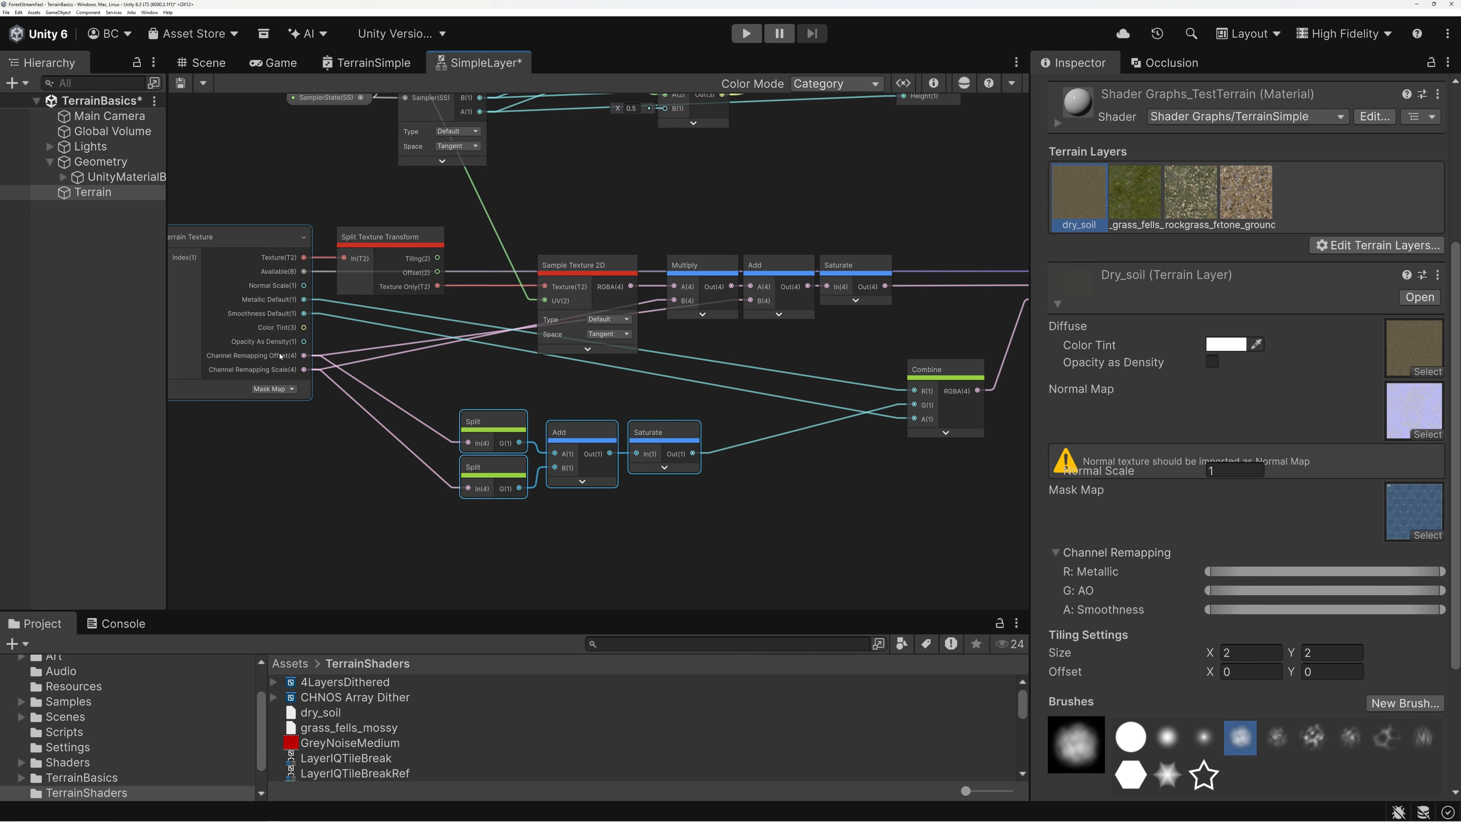
pyautogui.moveTo(473, 383); pyautogui.dragTo(707, 513)
pyautogui.moveTo(675, 453); pyautogui.dragTo(849, 448)
pyautogui.moveTo(993, 496); pyautogui.dragTo(810, 520, button='middle')
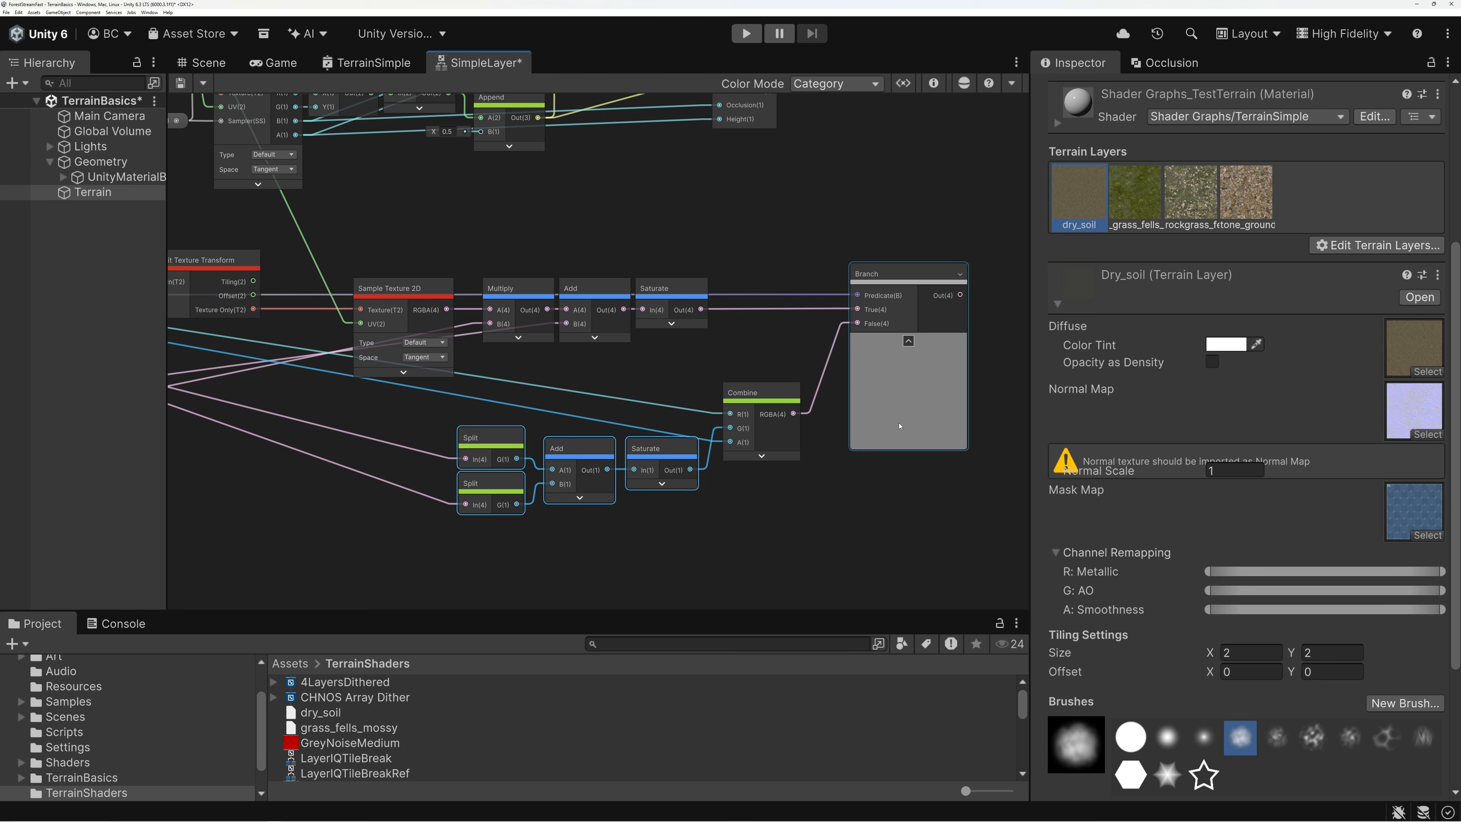
# Step: Collapse the Branch node's preview and move the node slightly closer to the Combine node
pyautogui.click(403, 289)
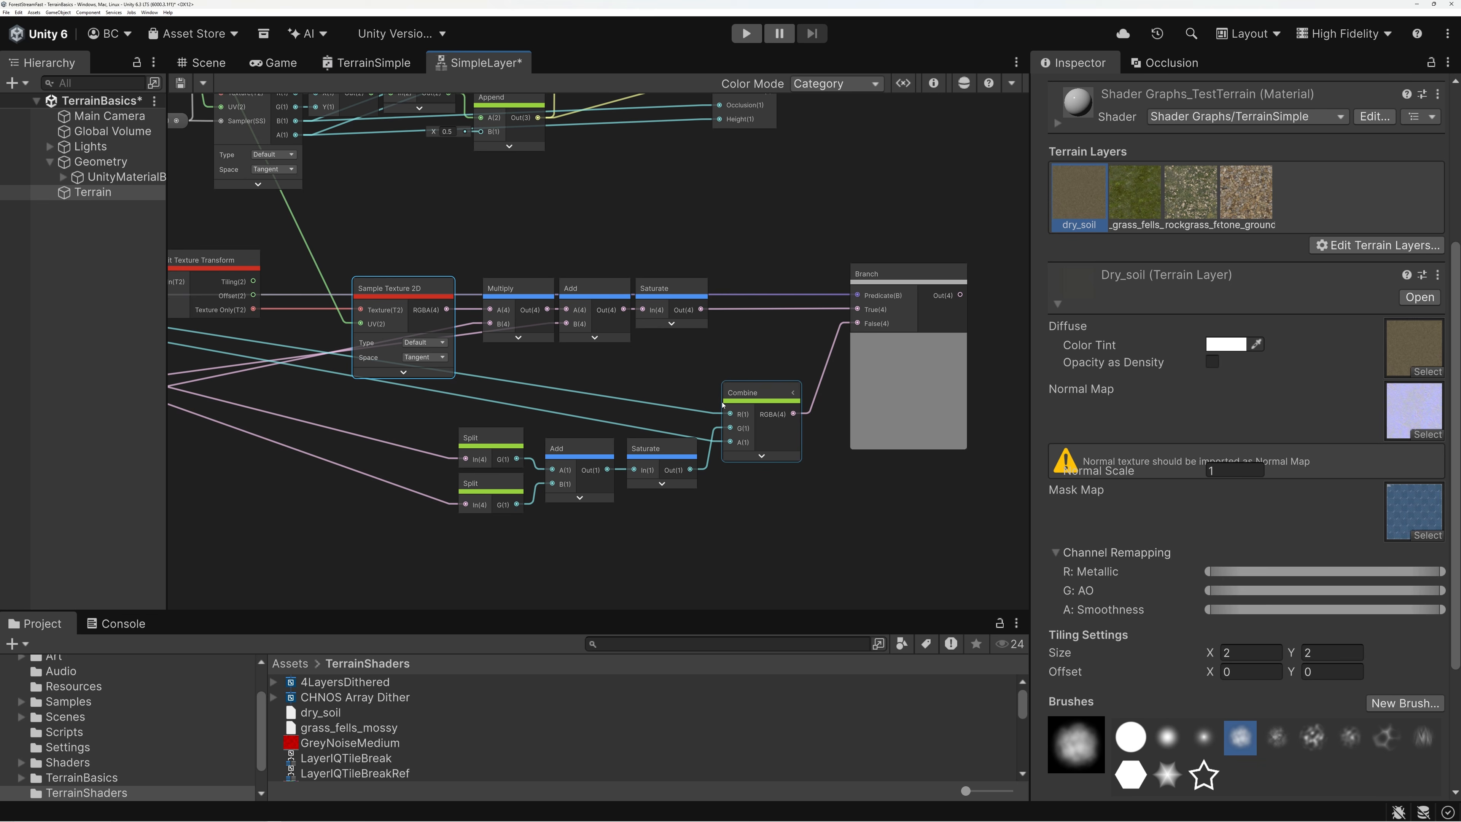
pyautogui.click(908, 340)
pyautogui.moveTo(883, 287); pyautogui.dragTo(860, 286)
pyautogui.scroll(-3, 722, 339)
pyautogui.moveTo(700, 346); pyautogui.dragTo(813, 372, button='middle')
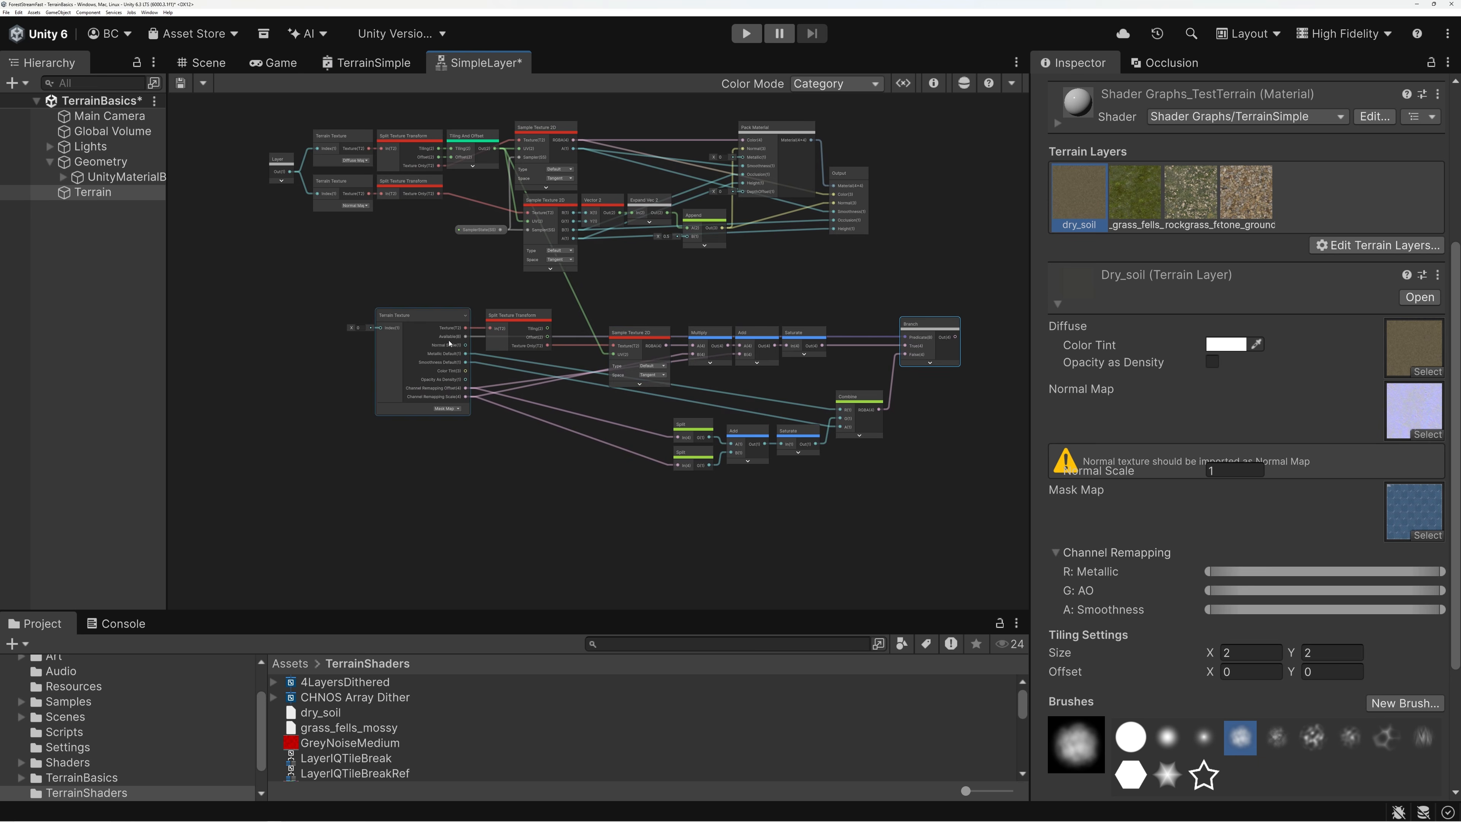
pyautogui.scroll(6, 450, 344)
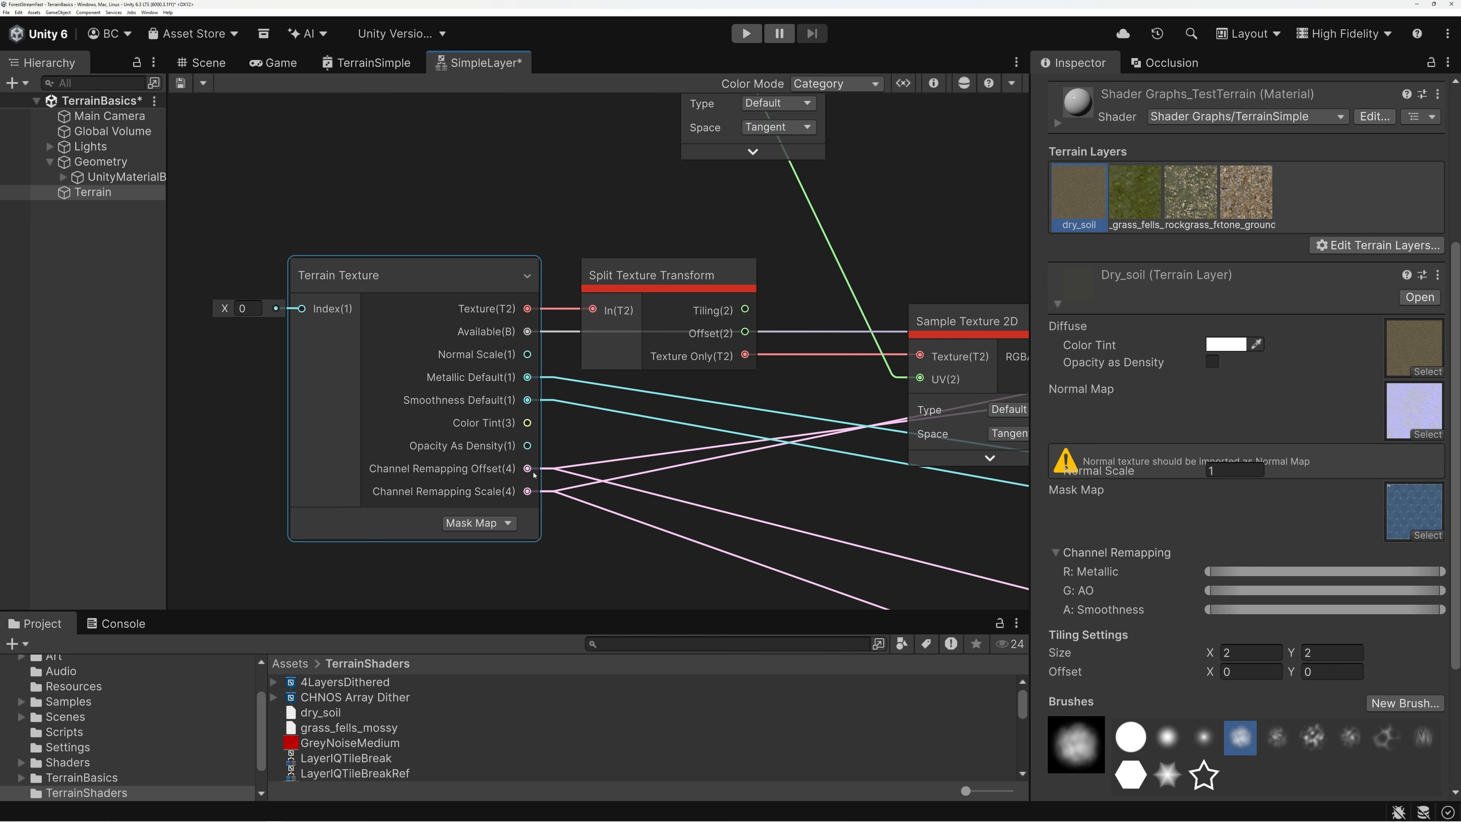
# Step: Collapse the Mask Map branch's unused Split Texture Transform ports and move the nodes from Sample Texture 2D through Branch closer to it
pyautogui.click(744, 275)
pyautogui.scroll(-6, 757, 304)
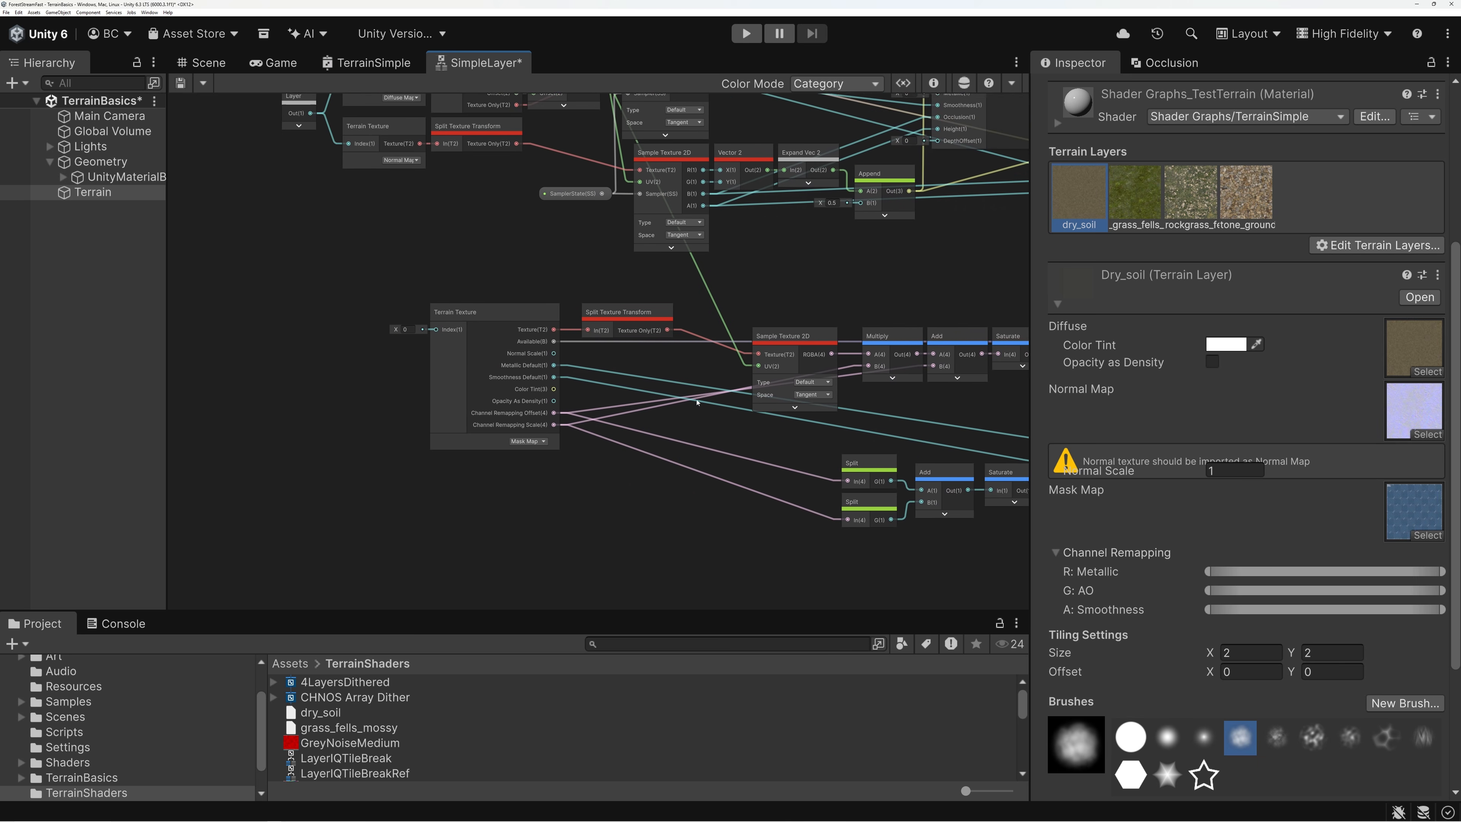
pyautogui.moveTo(757, 297); pyautogui.dragTo(667, 293, button='middle')
pyautogui.moveTo(515, 266); pyautogui.dragTo(931, 506)
pyautogui.moveTo(482, 331); pyautogui.dragTo(439, 314)
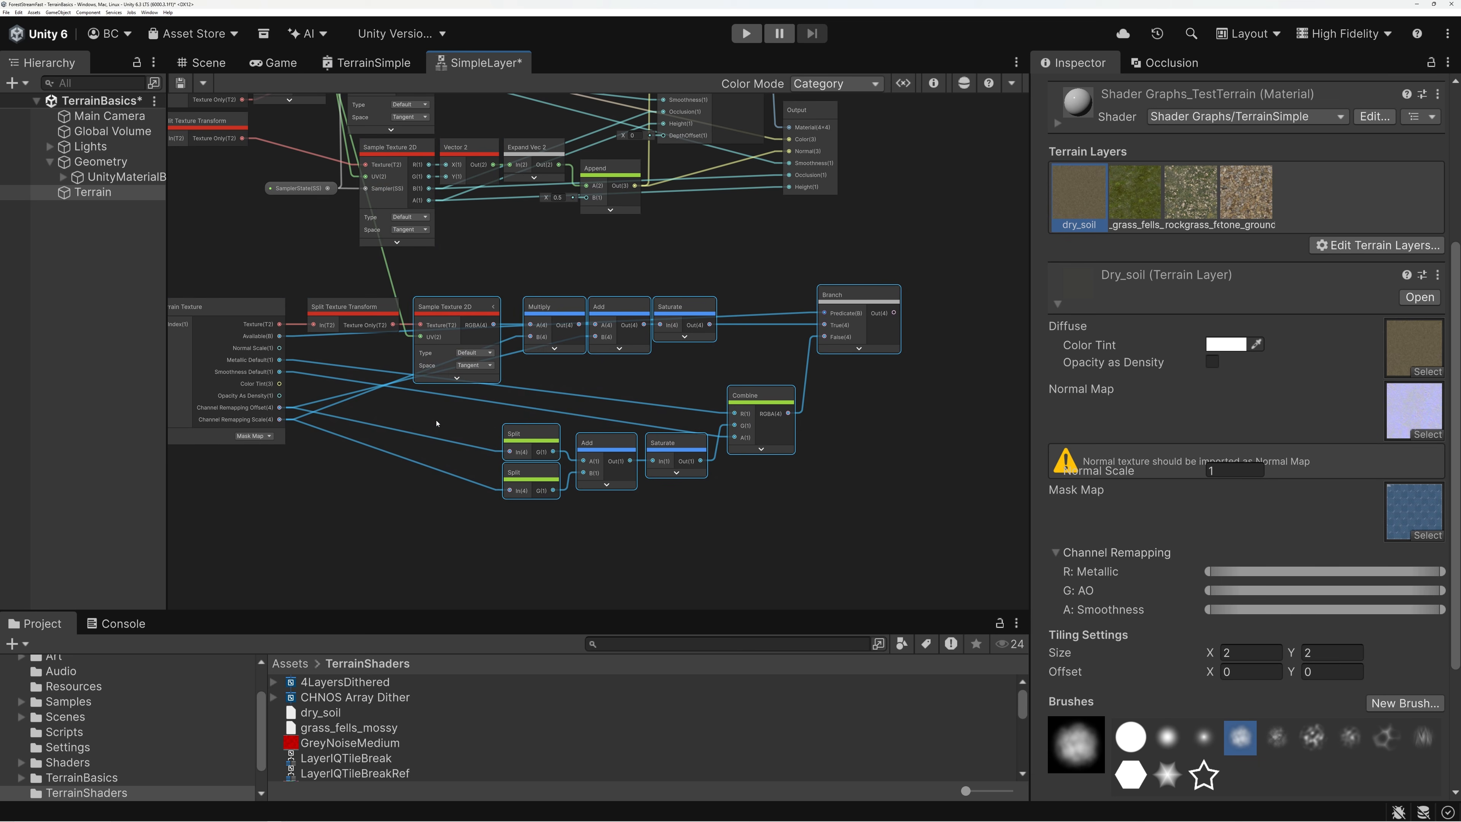
# Step: Examine the Normal Scale output of the Mask Map Terrain Texture node and the Normal Scale setting of the Dry_soil layer
pyautogui.scroll(5, 365, 370)
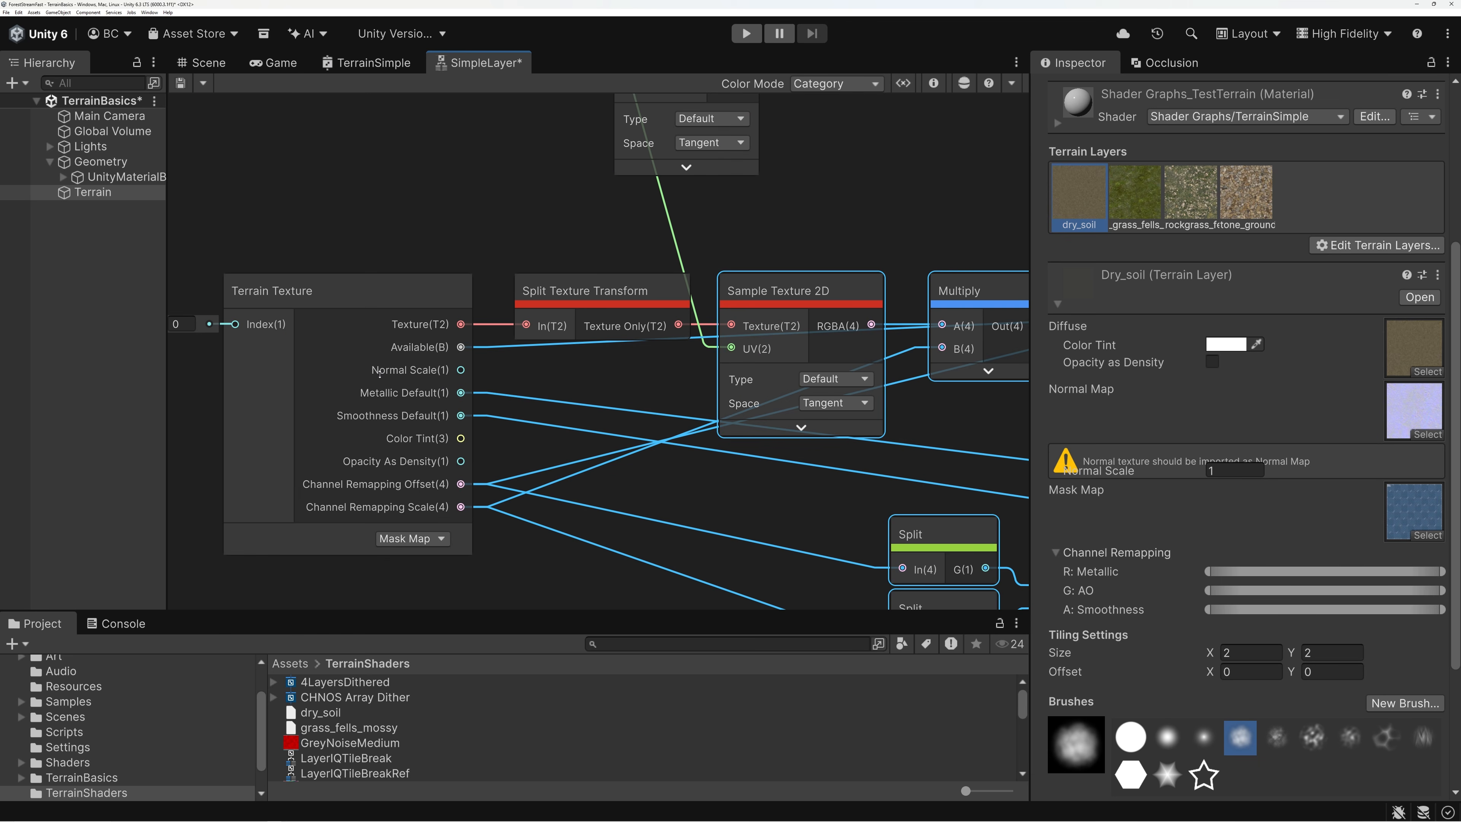
pyautogui.scroll(5, 393, 379)
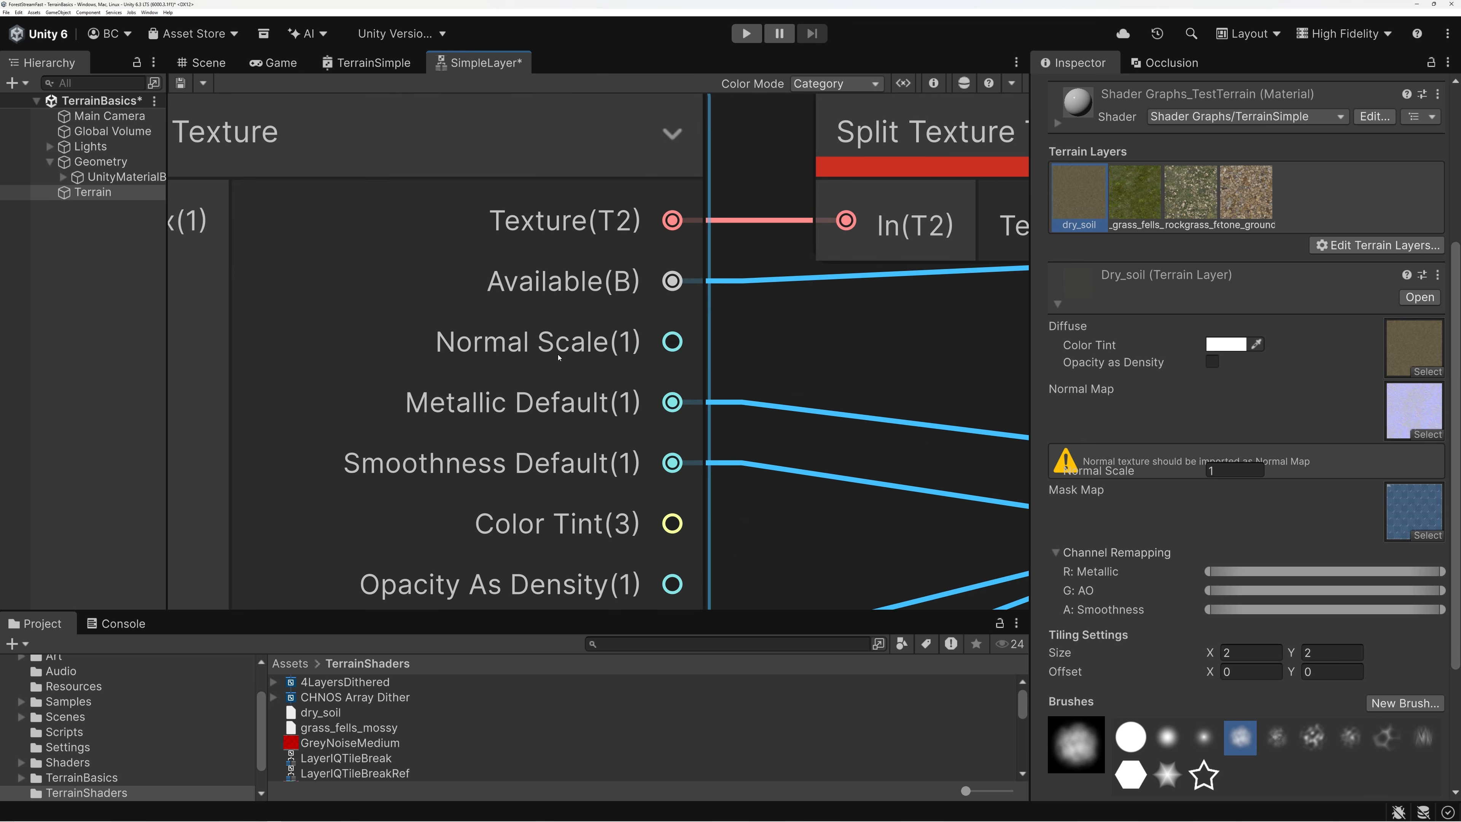
pyautogui.scroll(-10, 581, 361)
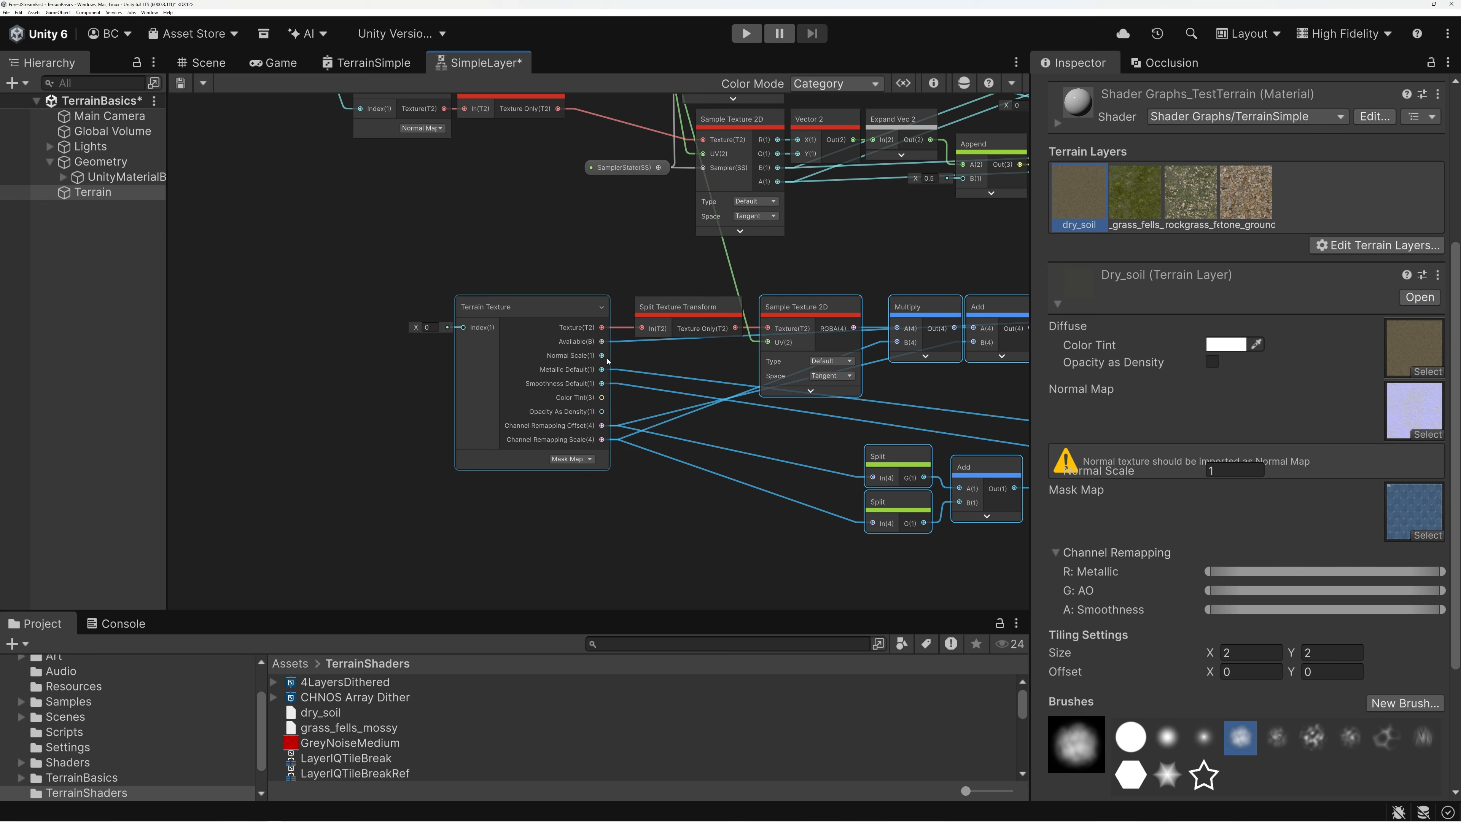
pyautogui.scroll(-6, 608, 361)
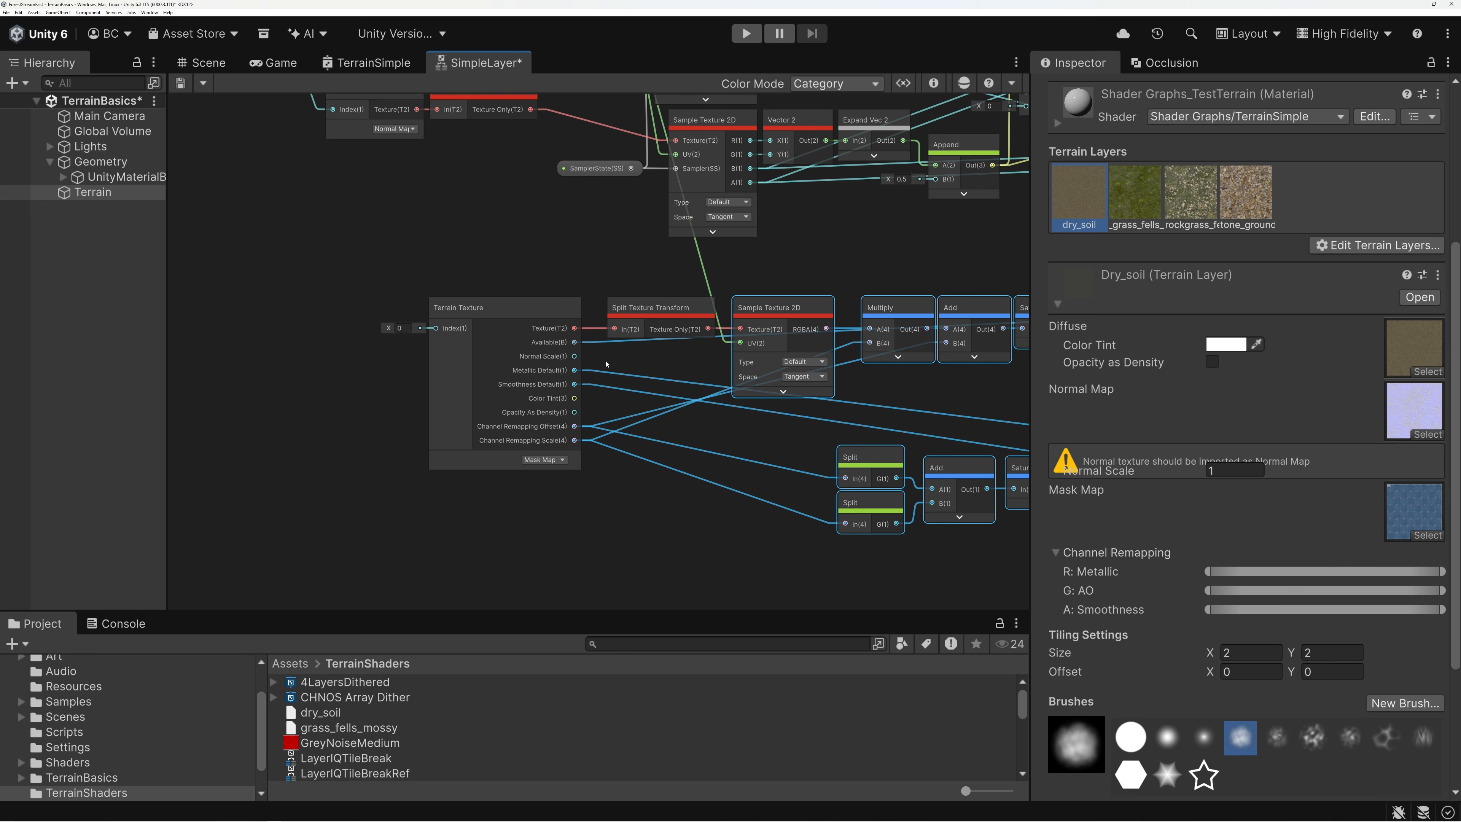
pyautogui.moveTo(762, 328); pyautogui.dragTo(797, 221, button='middle')
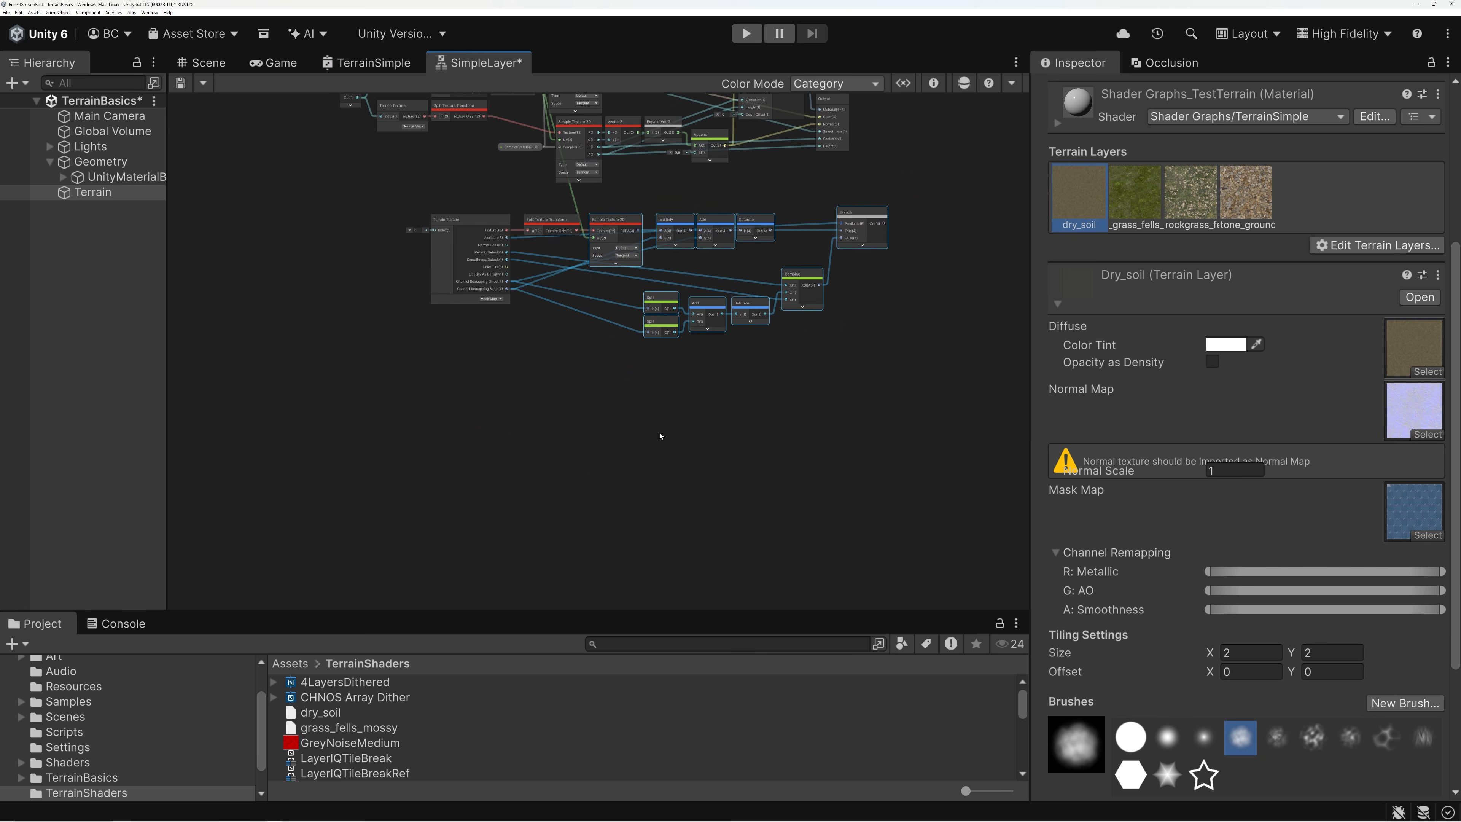
pyautogui.scroll(2, 639, 392)
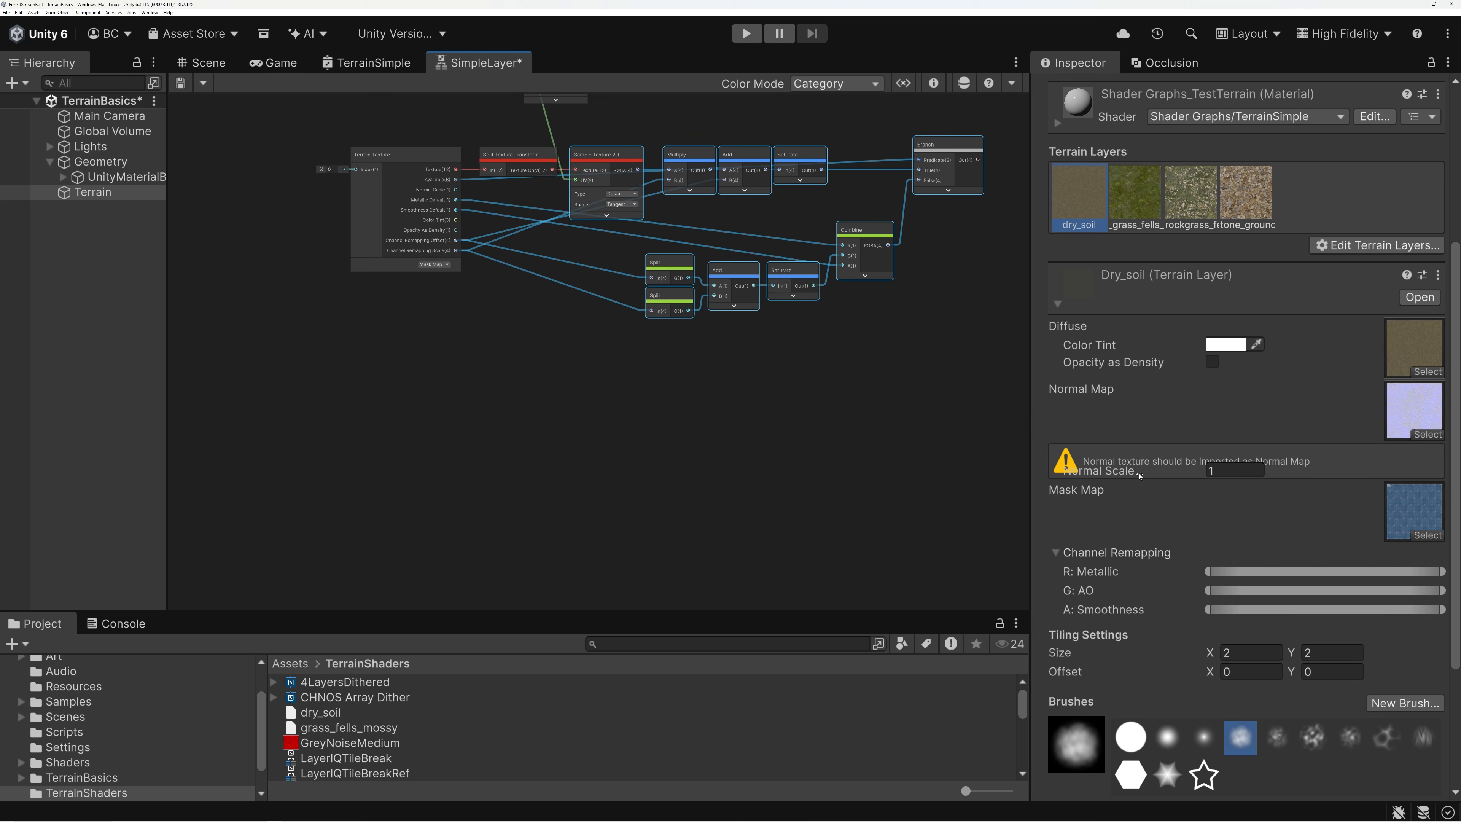
pyautogui.scroll(-3, 1127, 426)
# Step: Add a Normal Strength node below the Mask Map branch, connect Terrain Texture's Normal Scale to its Strength input and collapse its preview
pyautogui.click(691, 385)
pyautogui.press('space')
pyautogui.write('normal')
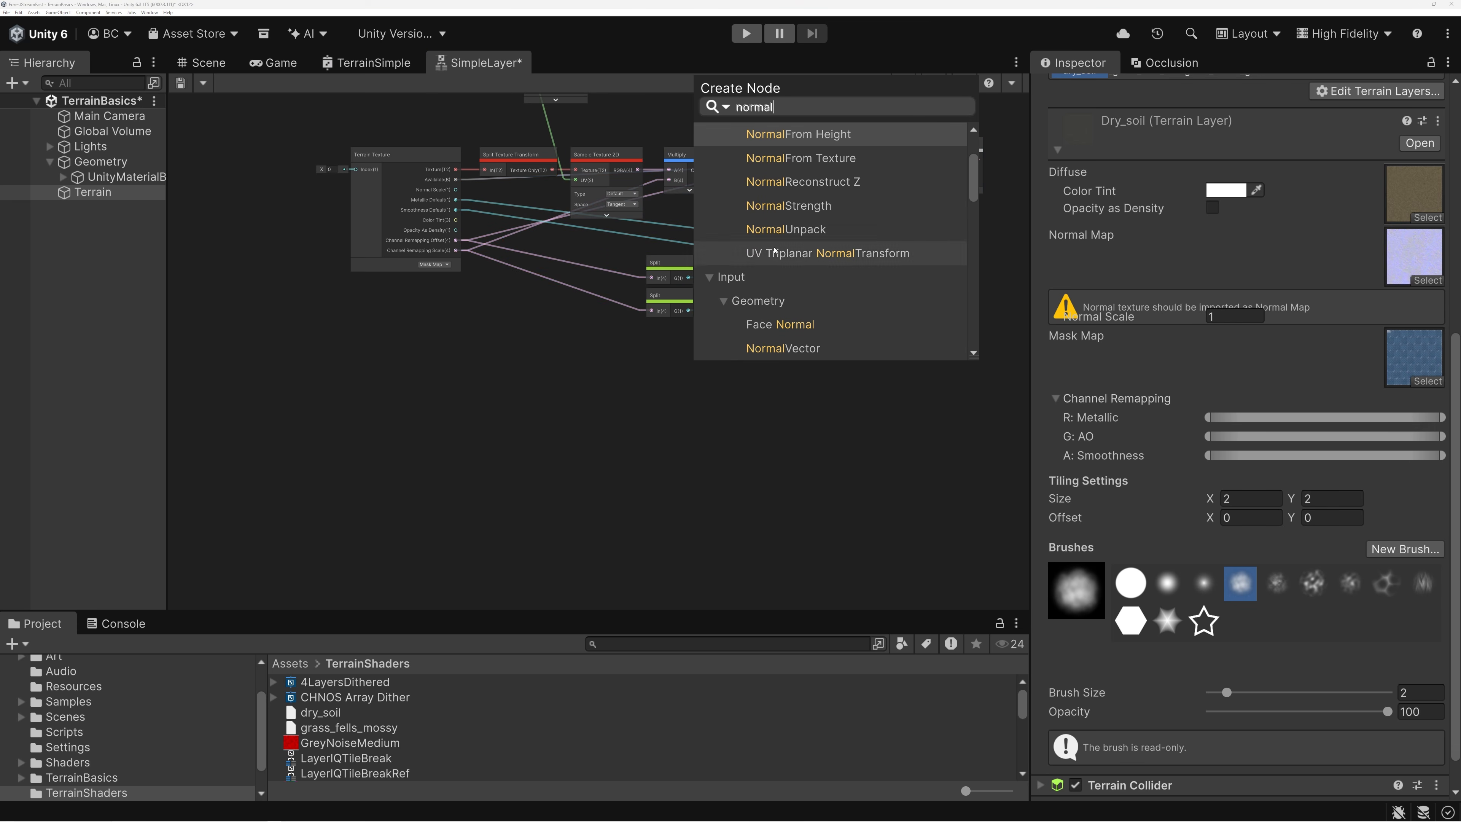
pyautogui.doubleClick(788, 205)
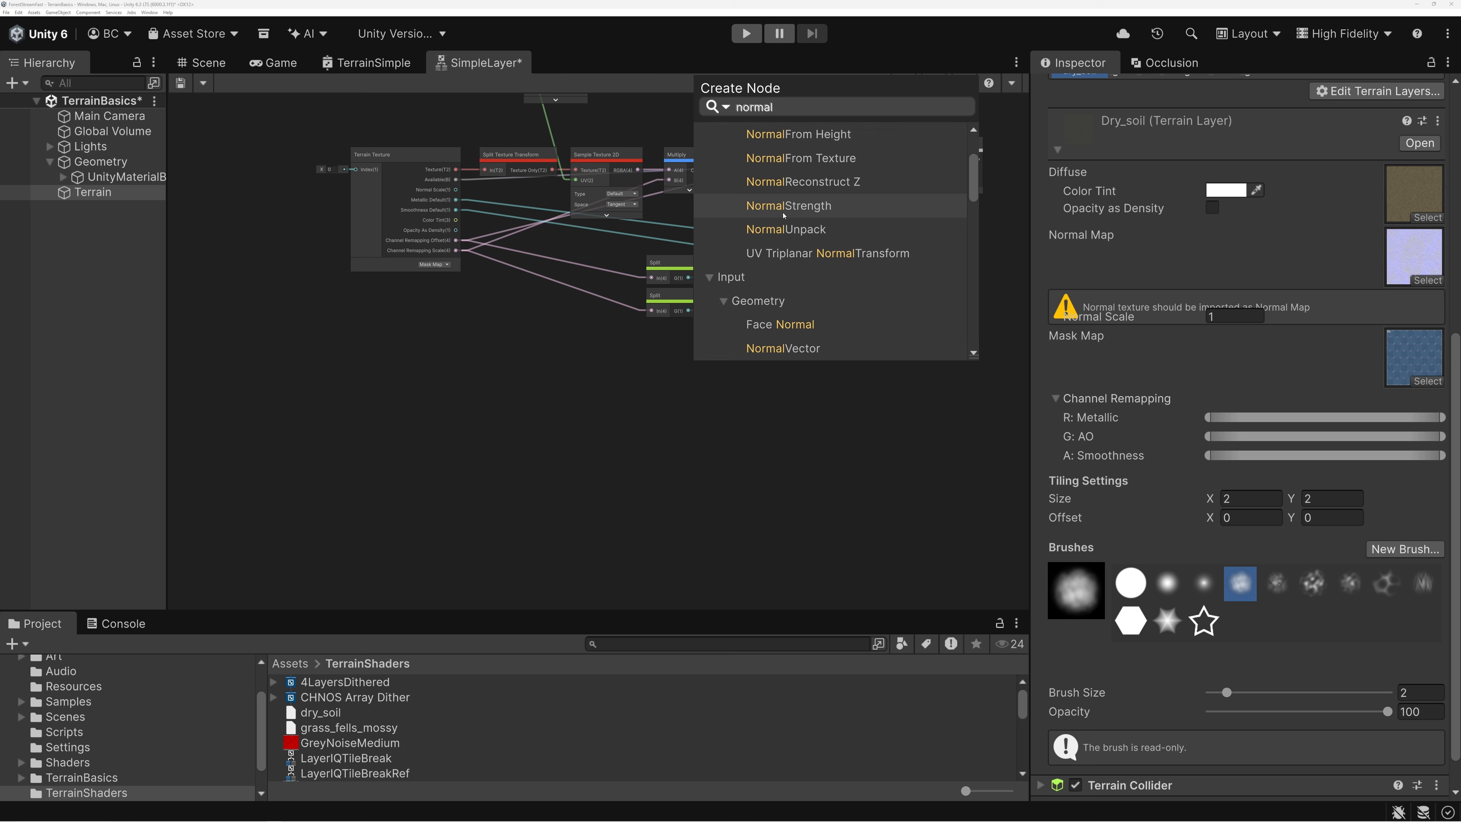
pyautogui.click(420, 180)
pyautogui.scroll(5, 420, 181)
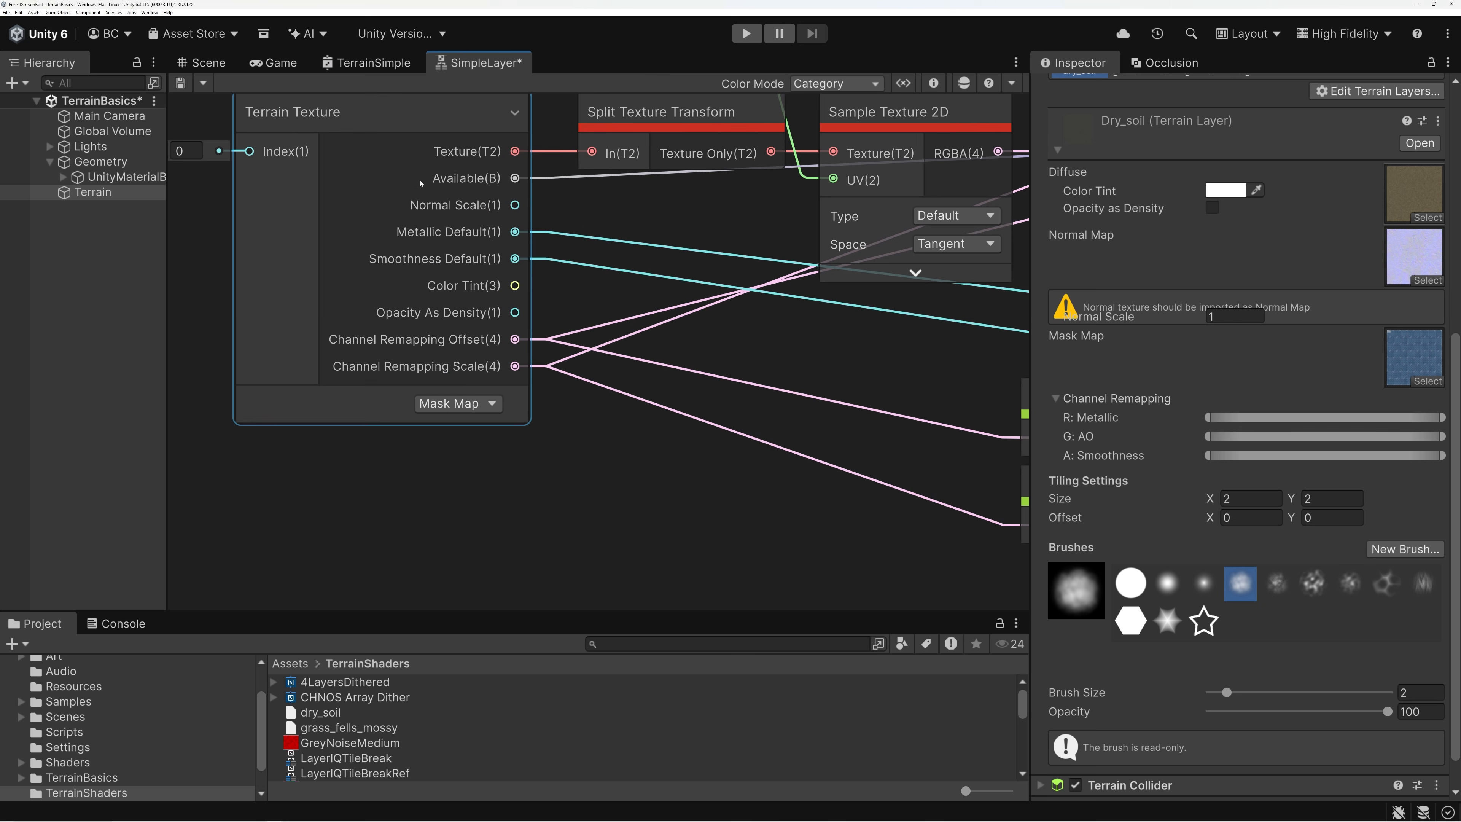
pyautogui.moveTo(514, 205); pyautogui.dragTo(720, 313)
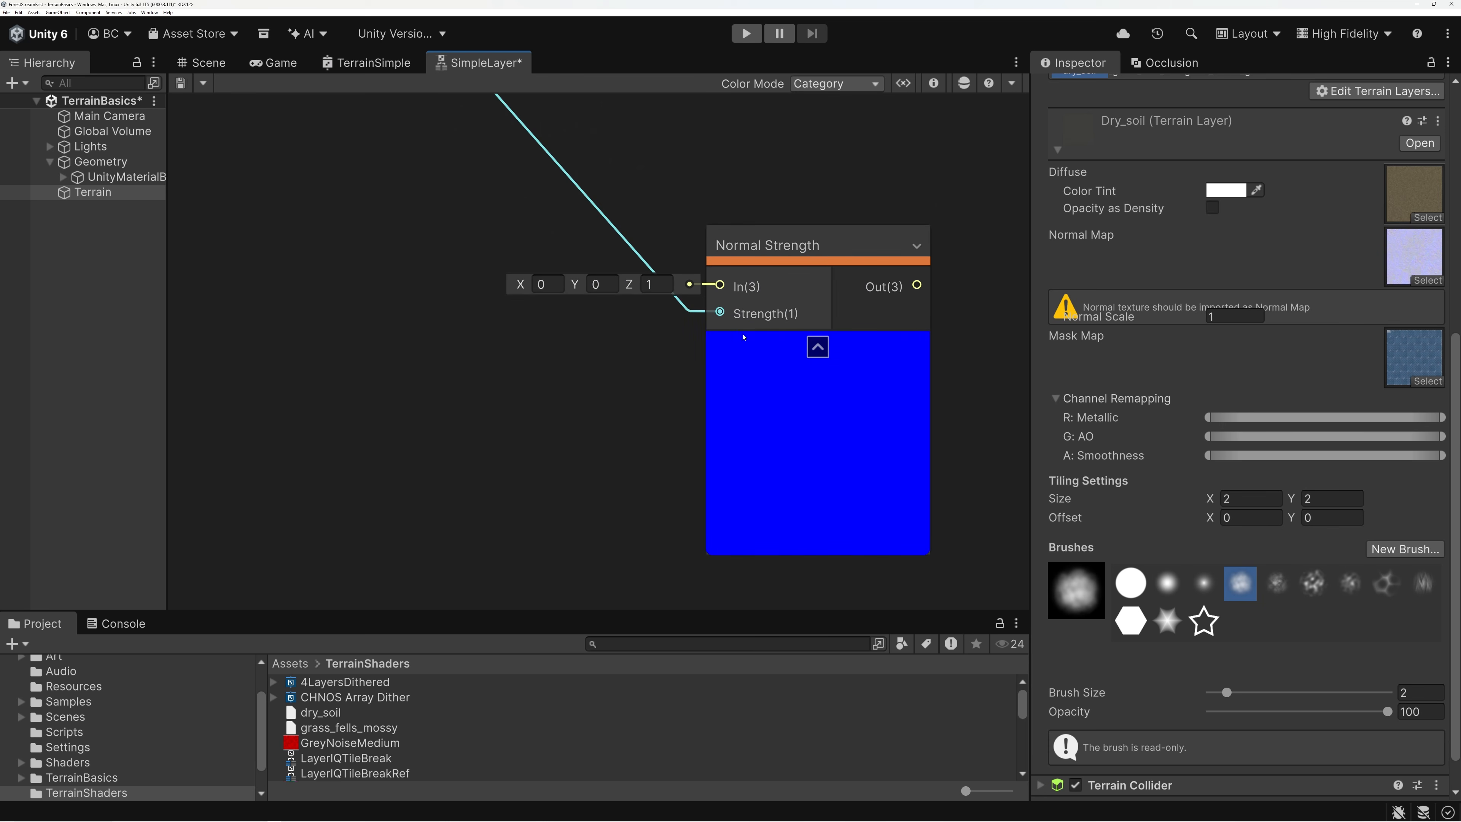
pyautogui.click(818, 347)
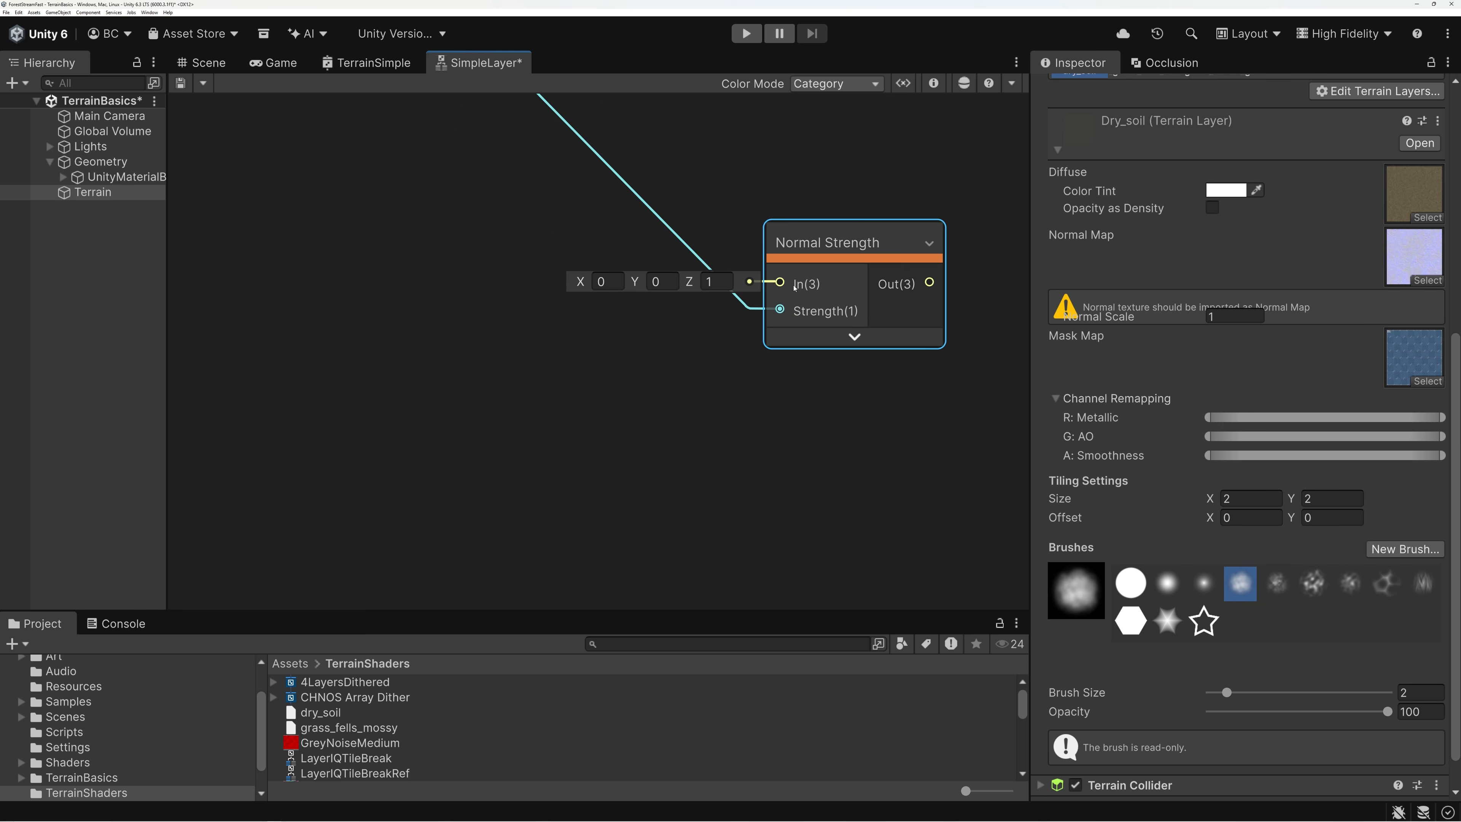
# Step: Compare the Dry_soil layer's Normal Scale setting with the Normal Strength node, and review the diffuse and normal sampling nodes
pyautogui.scroll(-4, 783, 308)
pyautogui.moveTo(821, 316); pyautogui.dragTo(676, 452, button='middle')
pyautogui.scroll(3, 679, 453)
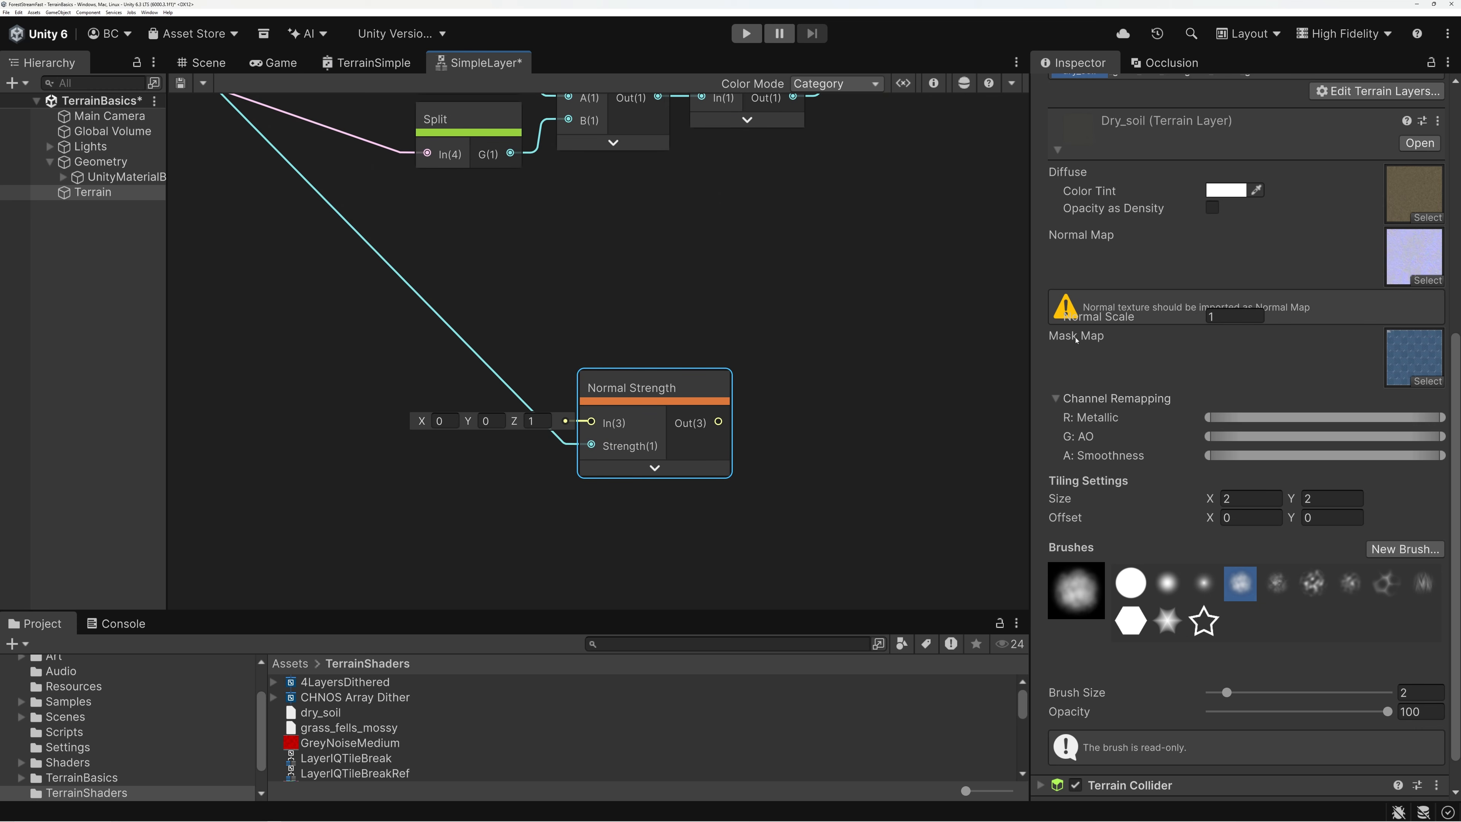
pyautogui.click(1103, 321)
pyautogui.scroll(-3, 807, 391)
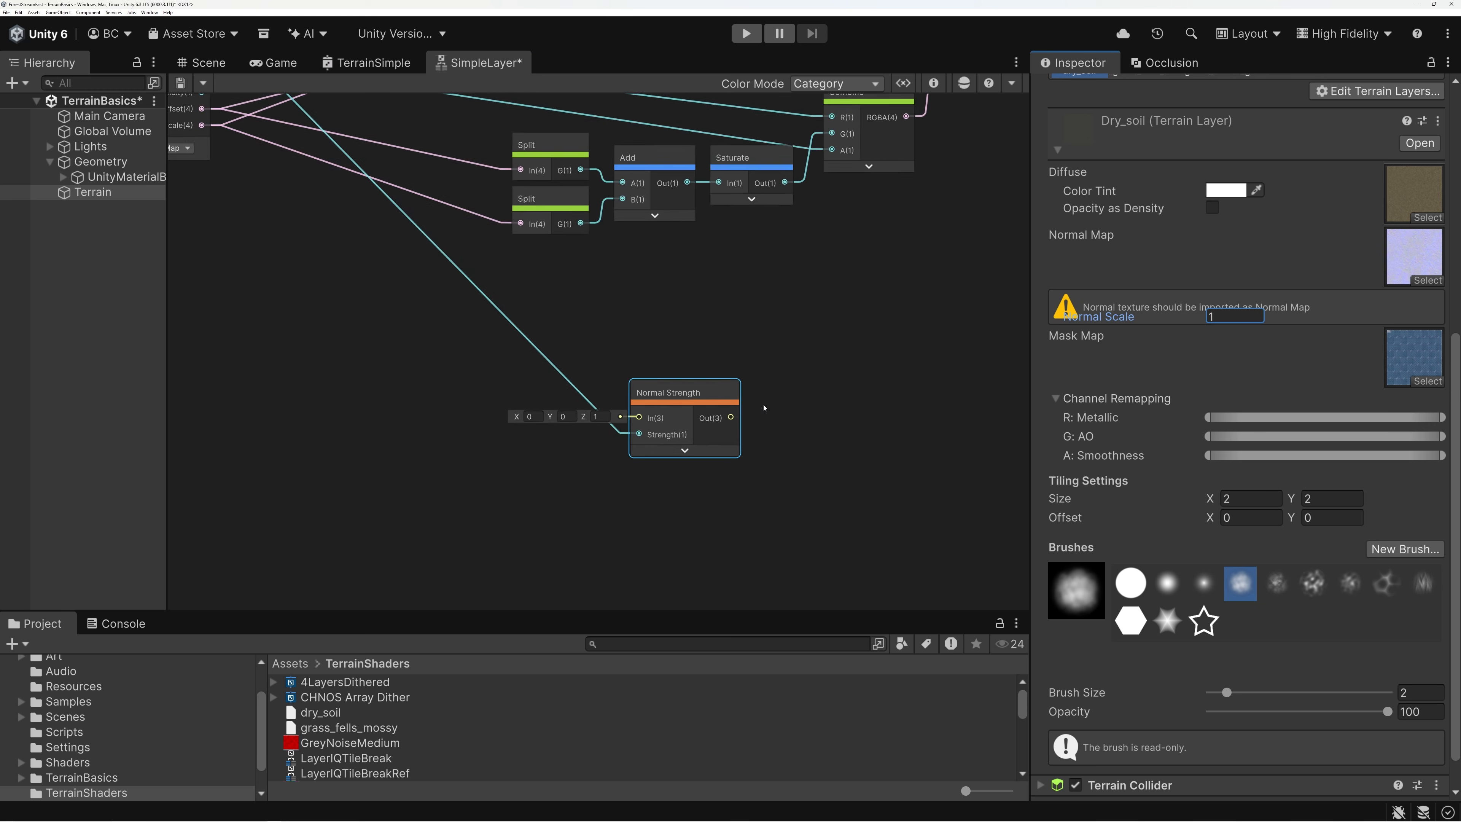
pyautogui.moveTo(708, 313); pyautogui.dragTo(810, 483, button='middle')
pyautogui.scroll(-2, 810, 484)
pyautogui.moveTo(777, 227); pyautogui.dragTo(777, 433, button='middle')
pyautogui.scroll(1, 788, 435)
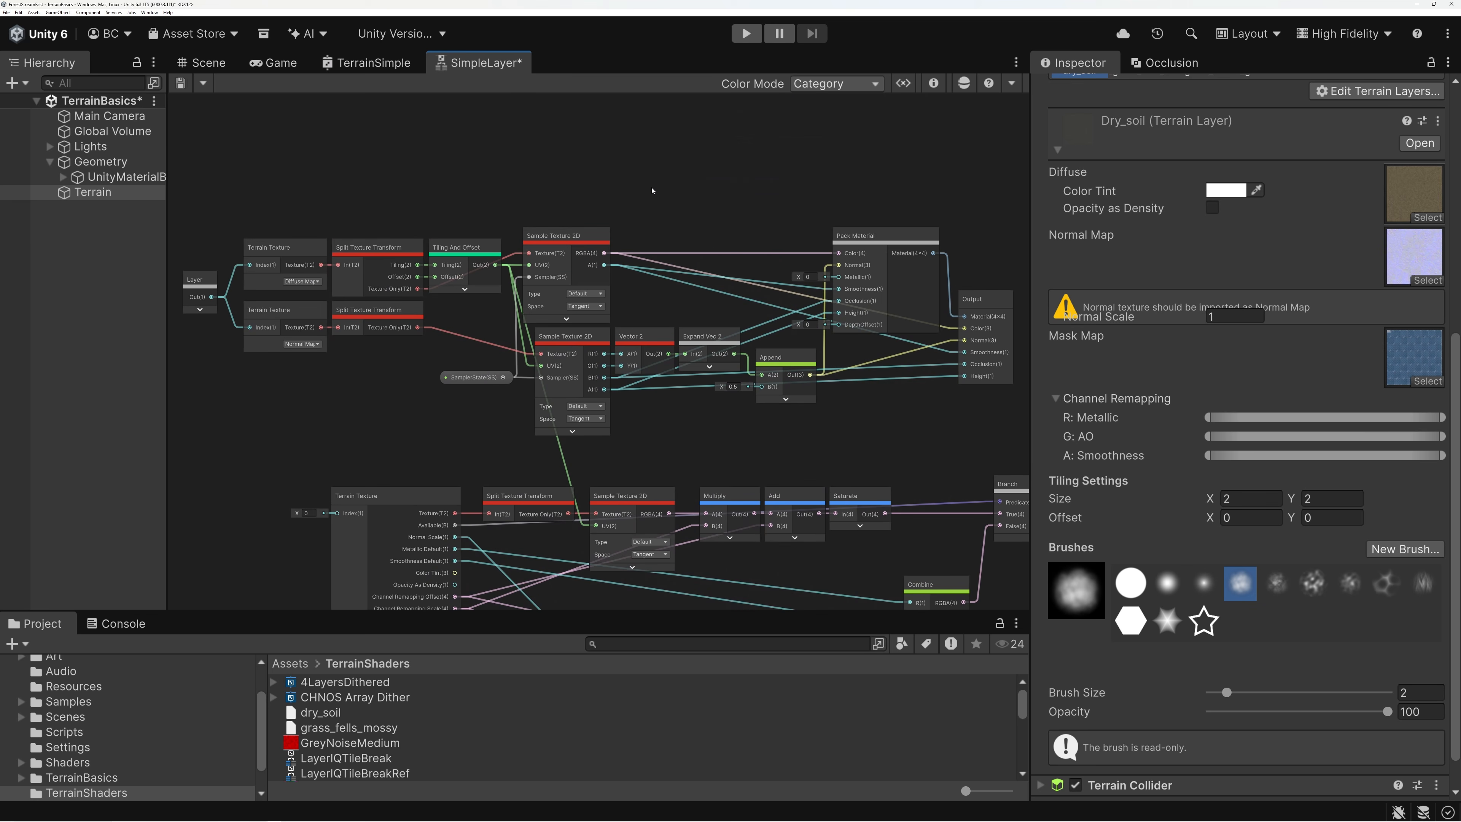
# Step: Examine how the Vector 2, Expand Vec 2 and Append nodes build the normal, including the value feeding Append's B input
pyautogui.moveTo(449, 359); pyautogui.dragTo(995, 433)
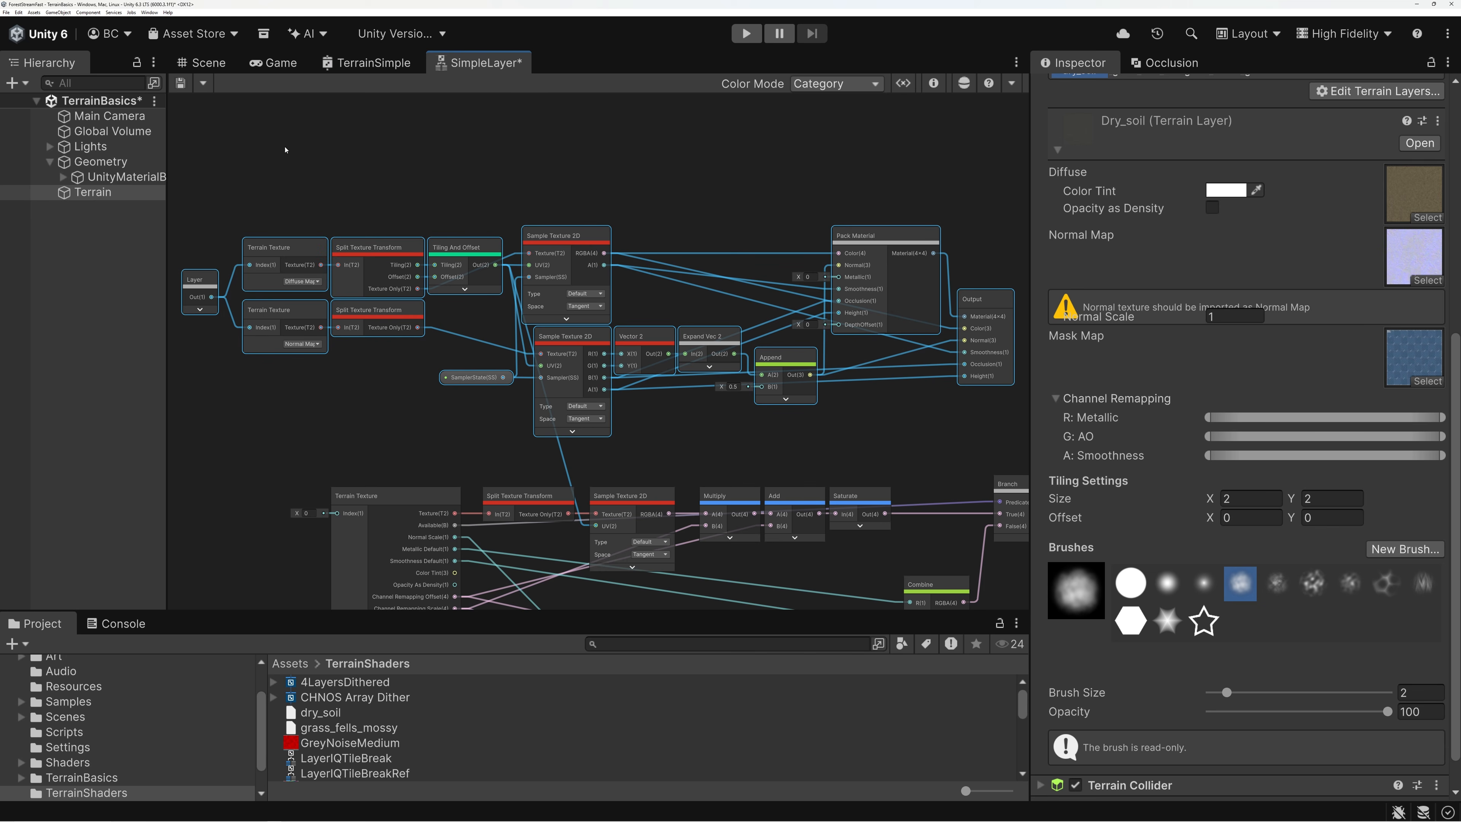
pyautogui.click(200, 192)
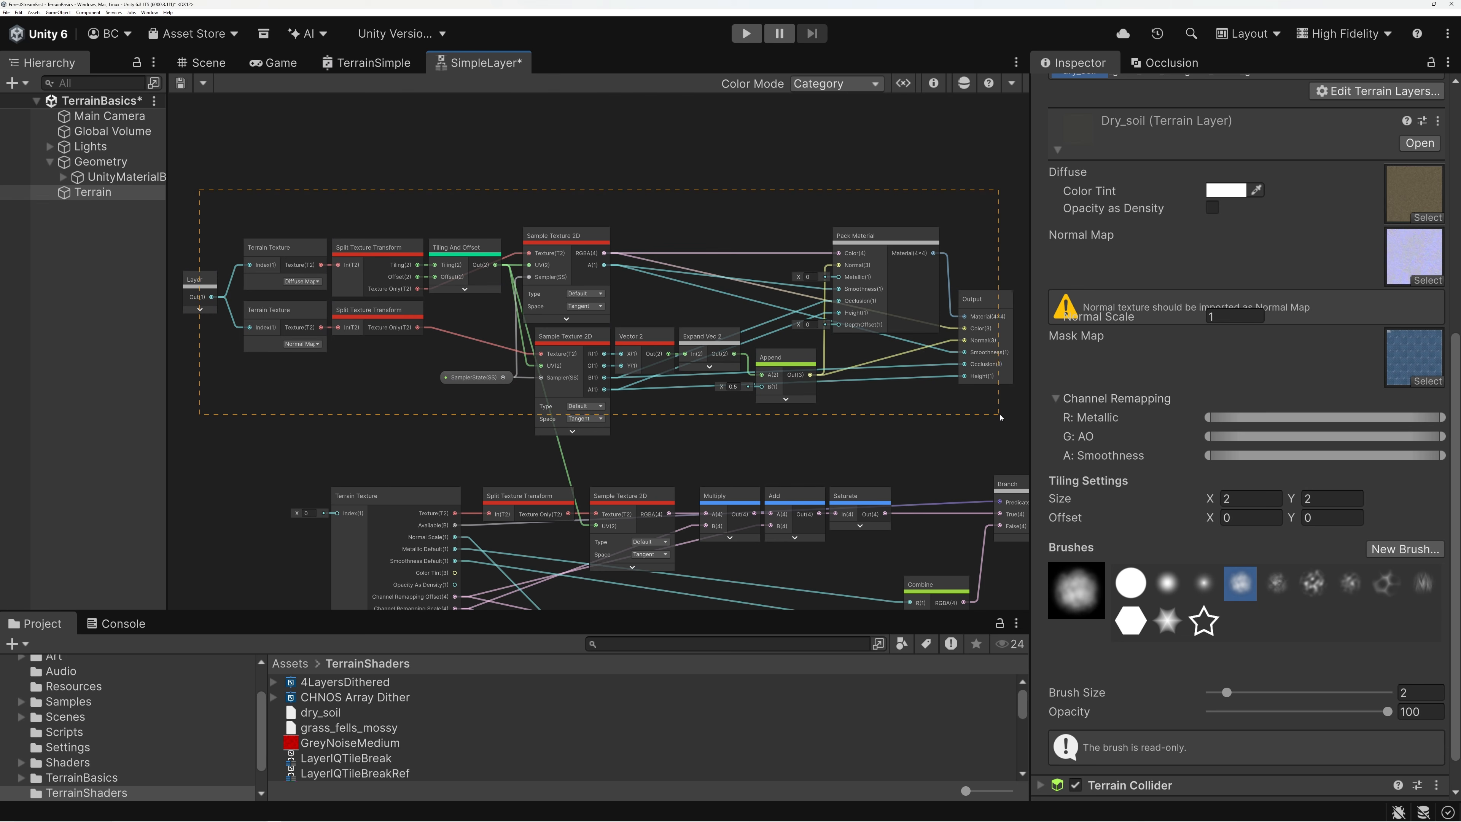
pyautogui.scroll(2, 762, 439)
pyautogui.scroll(2, 762, 439)
pyautogui.moveTo(596, 429); pyautogui.dragTo(724, 446, button='middle')
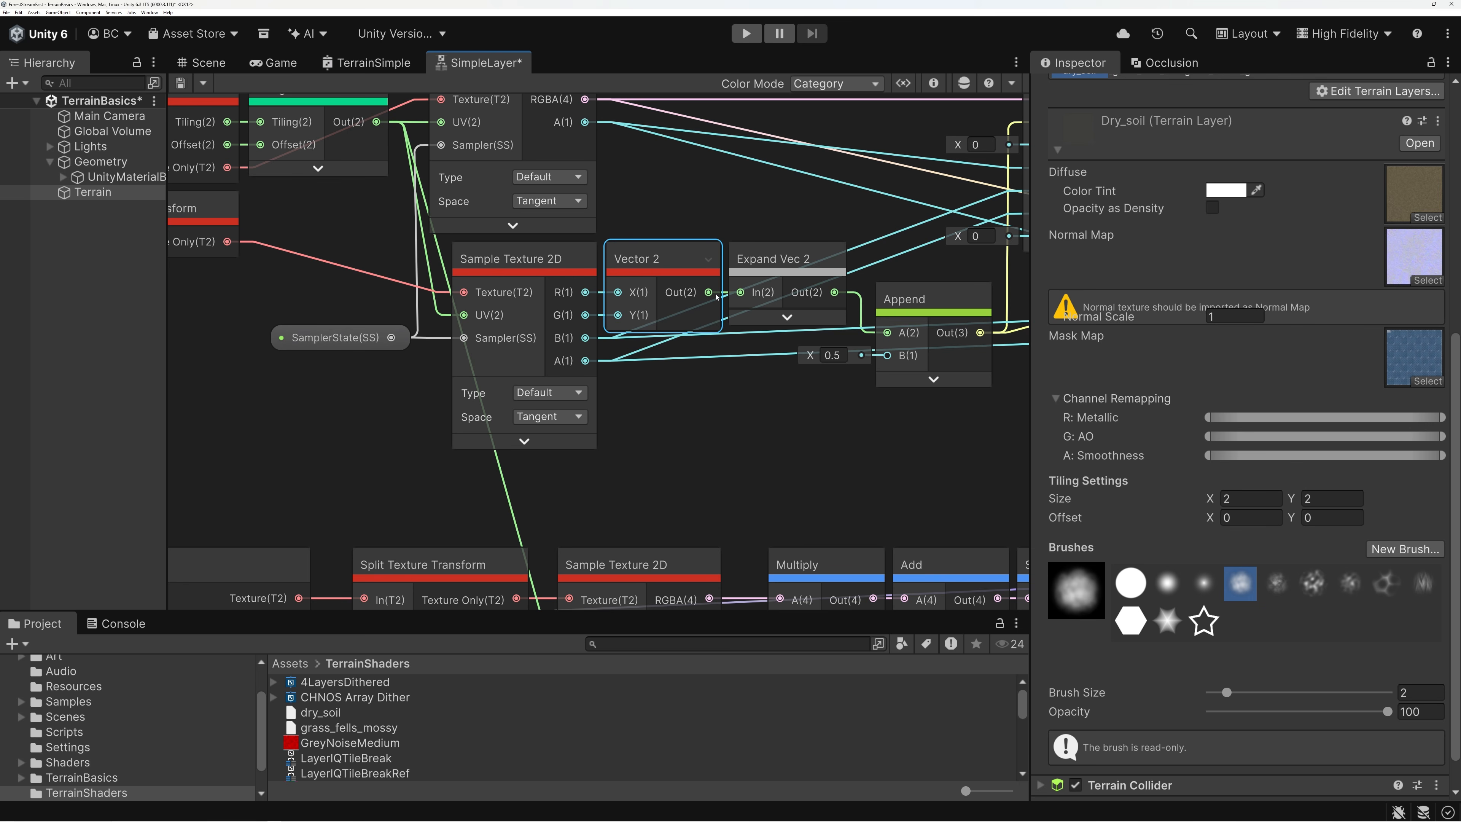
pyautogui.scroll(3, 797, 262)
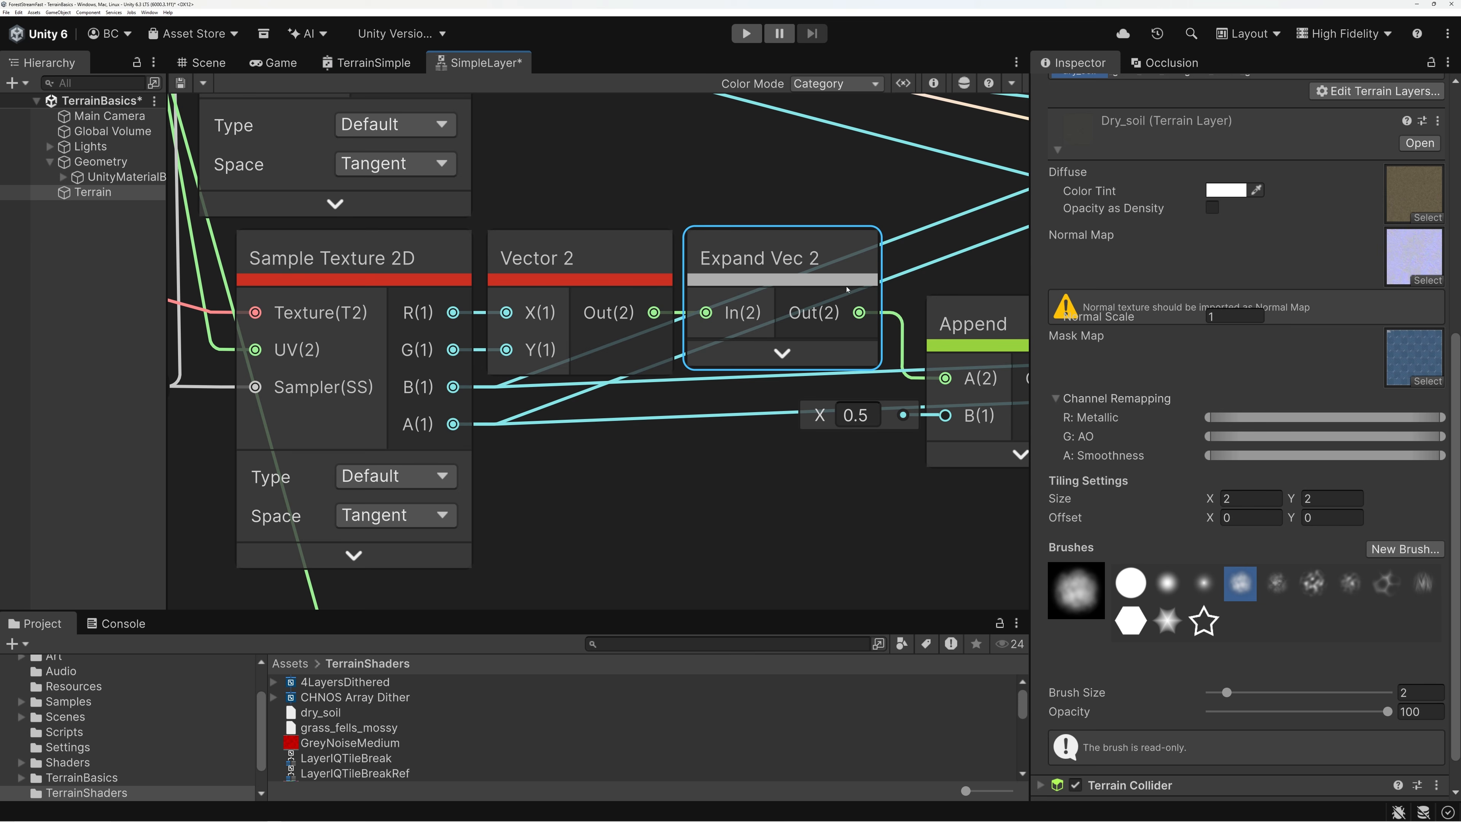
pyautogui.moveTo(846, 290); pyautogui.dragTo(629, 274, button='middle')
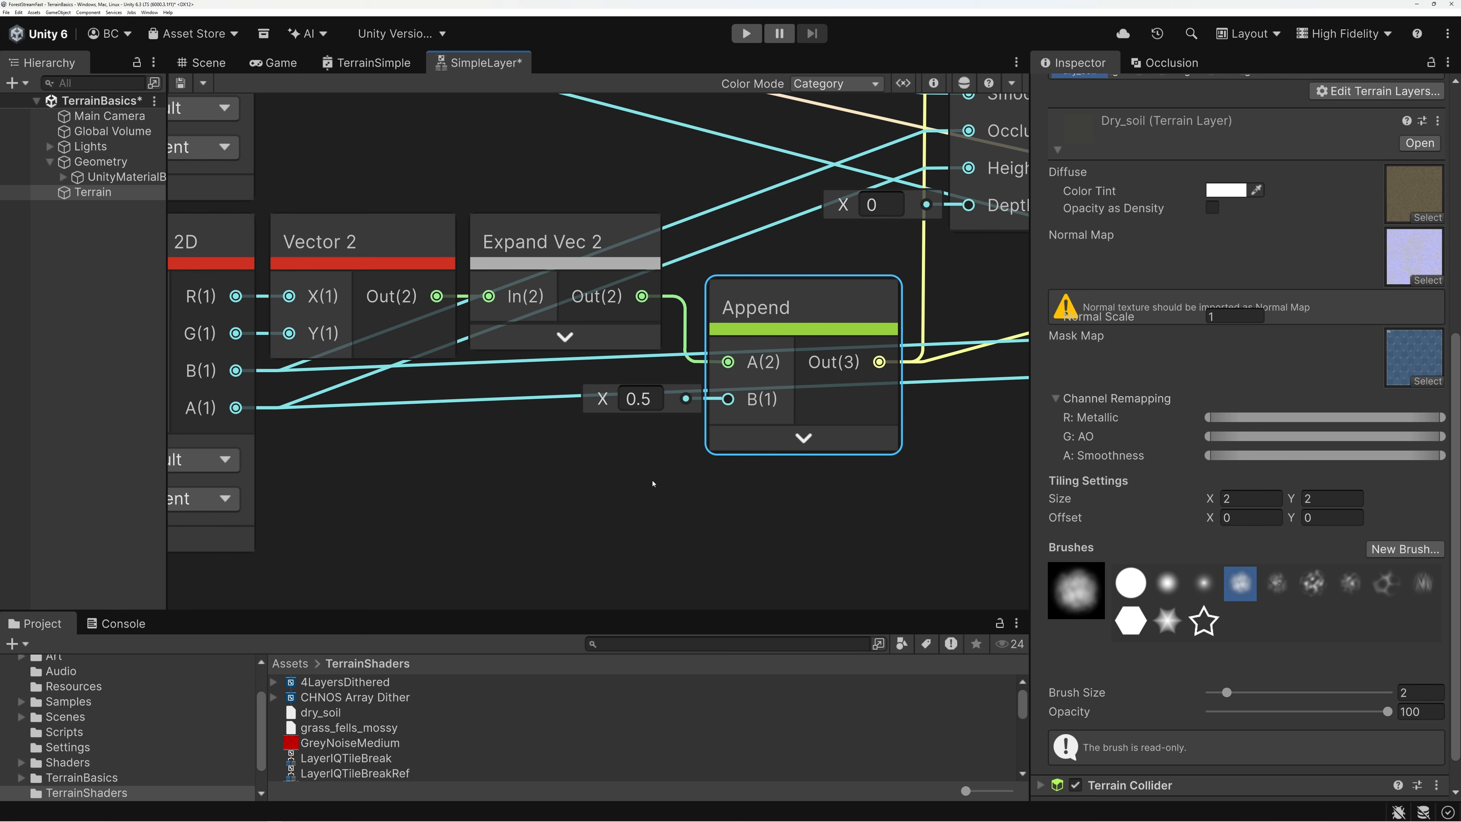
pyautogui.click(654, 401)
pyautogui.click(650, 482)
pyautogui.click(650, 399)
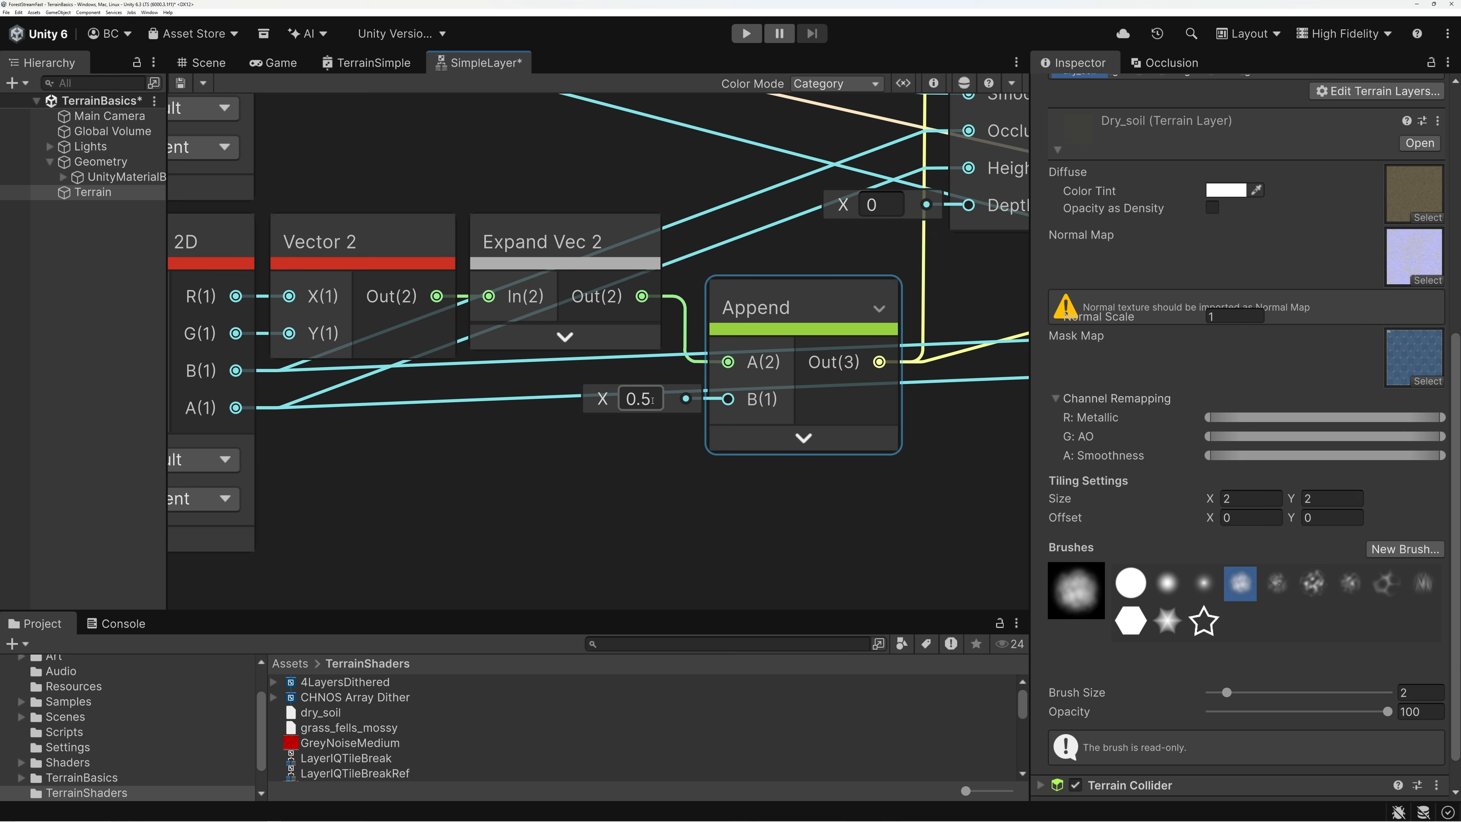
pyautogui.moveTo(652, 400); pyautogui.dragTo(617, 405)
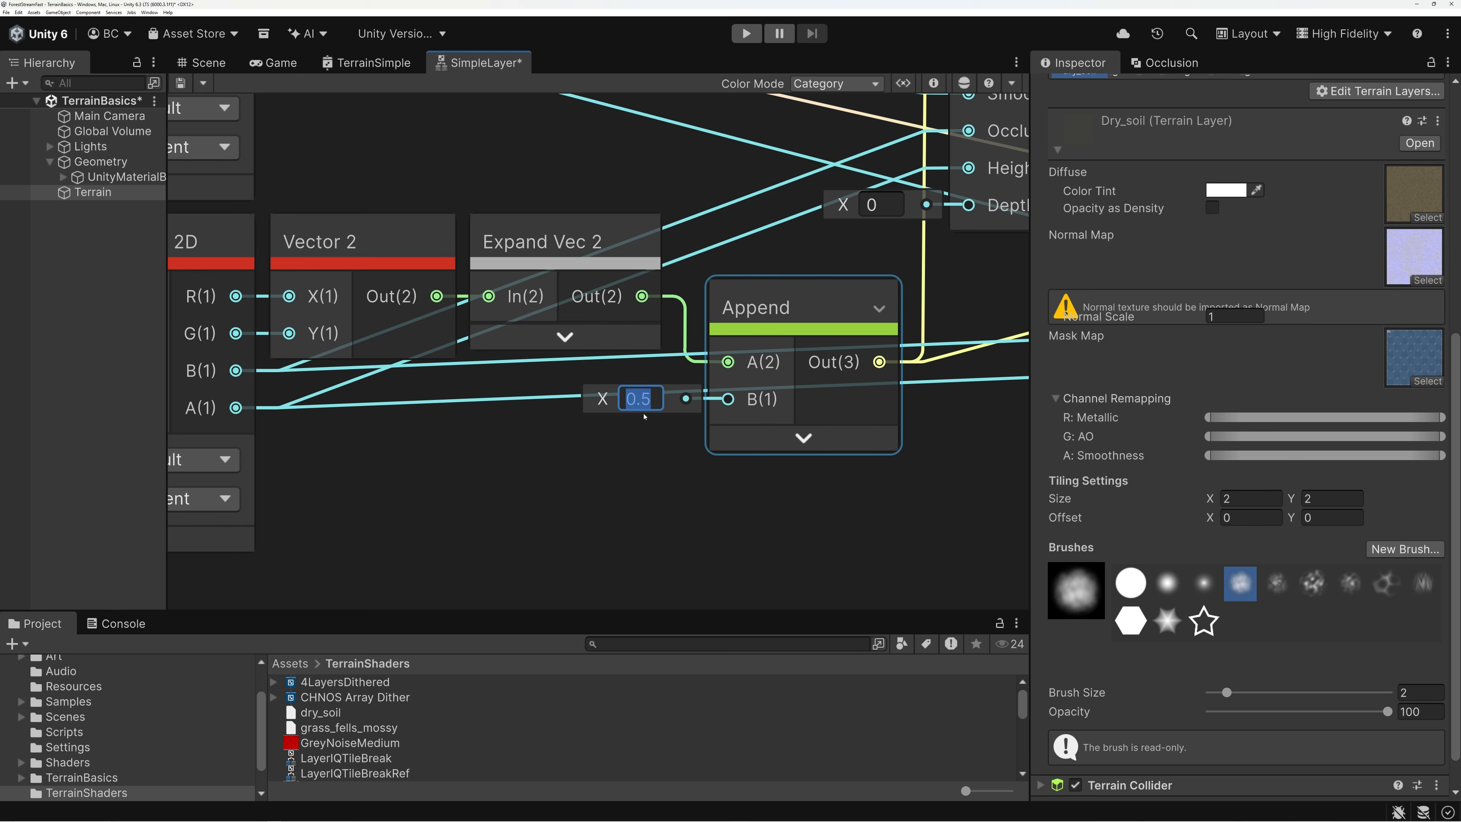
pyautogui.click(603, 472)
# Step: Add a Lerp node, collapse its preview and place it below the Append node, just above the Mask Map branch
pyautogui.moveTo(596, 470); pyautogui.dragTo(1142, 495, button='middle')
pyautogui.scroll(-2, 779, 470)
pyautogui.scroll(-1, 704, 483)
pyautogui.moveTo(385, 432); pyautogui.dragTo(309, 386, button='middle')
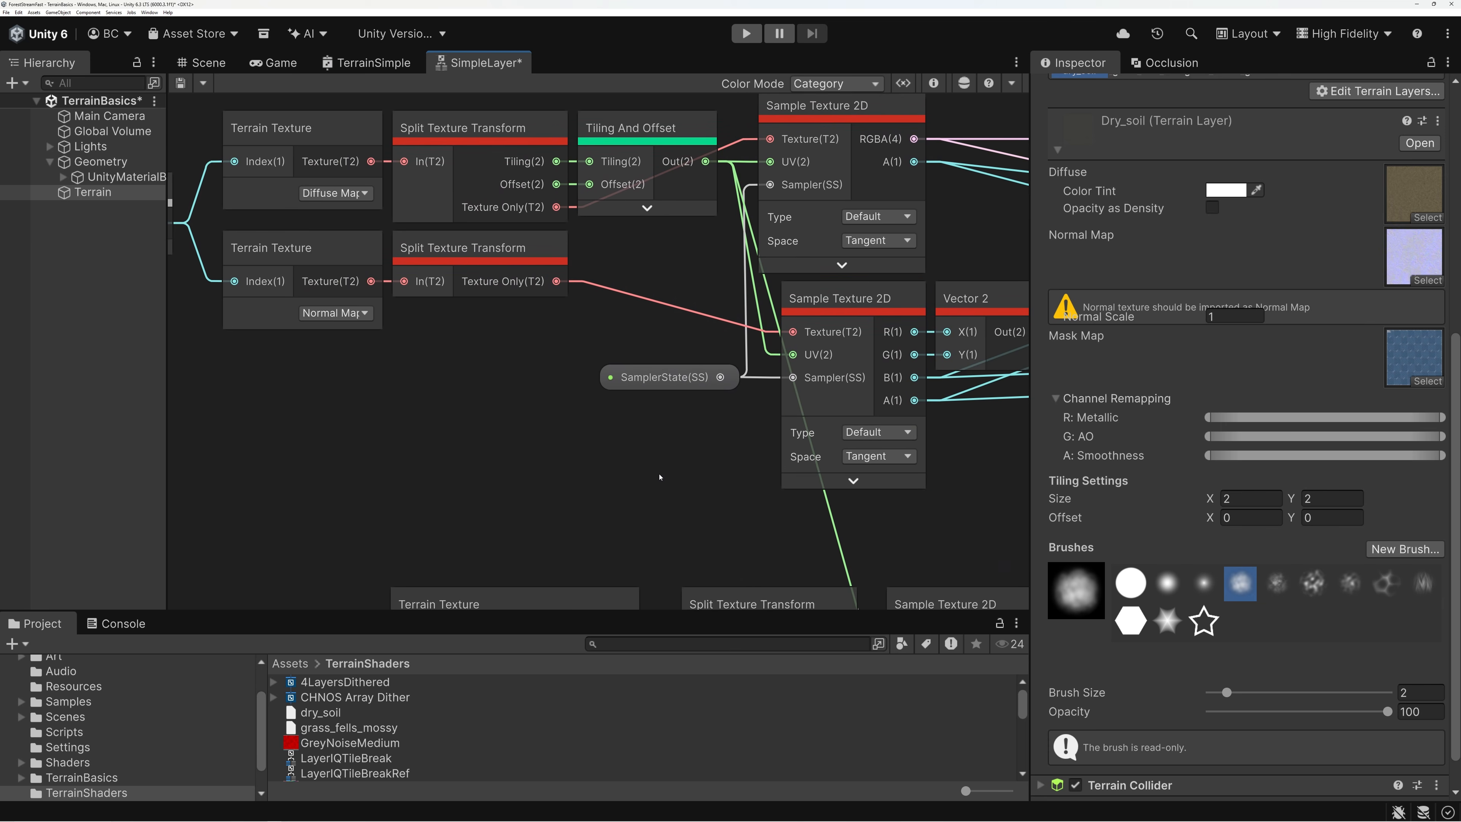
pyautogui.scroll(-2, 661, 483)
pyautogui.moveTo(679, 498); pyautogui.dragTo(568, 243, button='middle')
pyautogui.scroll(3, 488, 386)
pyautogui.scroll(-4, 519, 357)
pyautogui.moveTo(883, 262); pyautogui.dragTo(679, 382, button='middle')
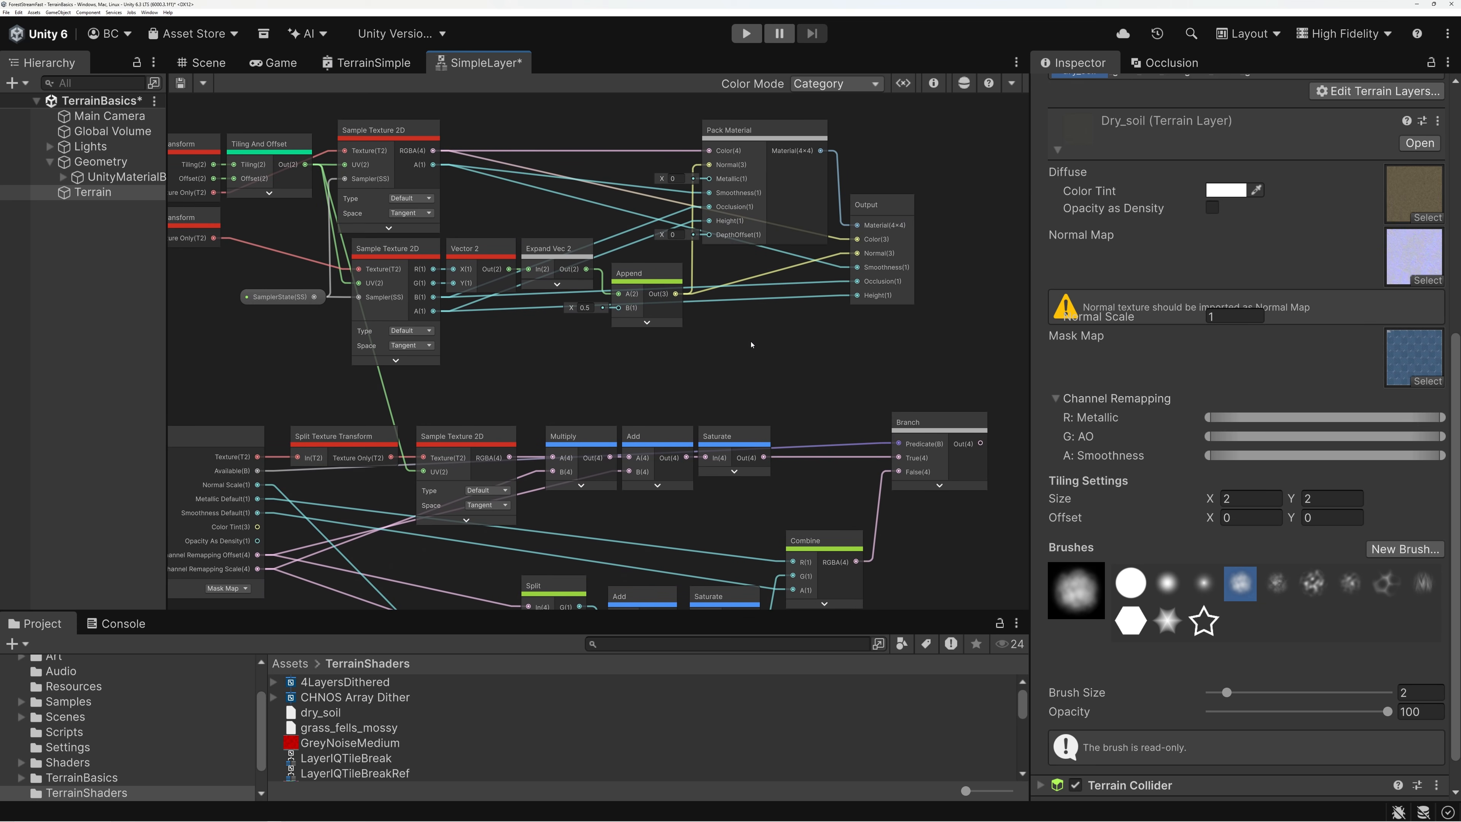
pyautogui.press('space')
pyautogui.write('lerp')
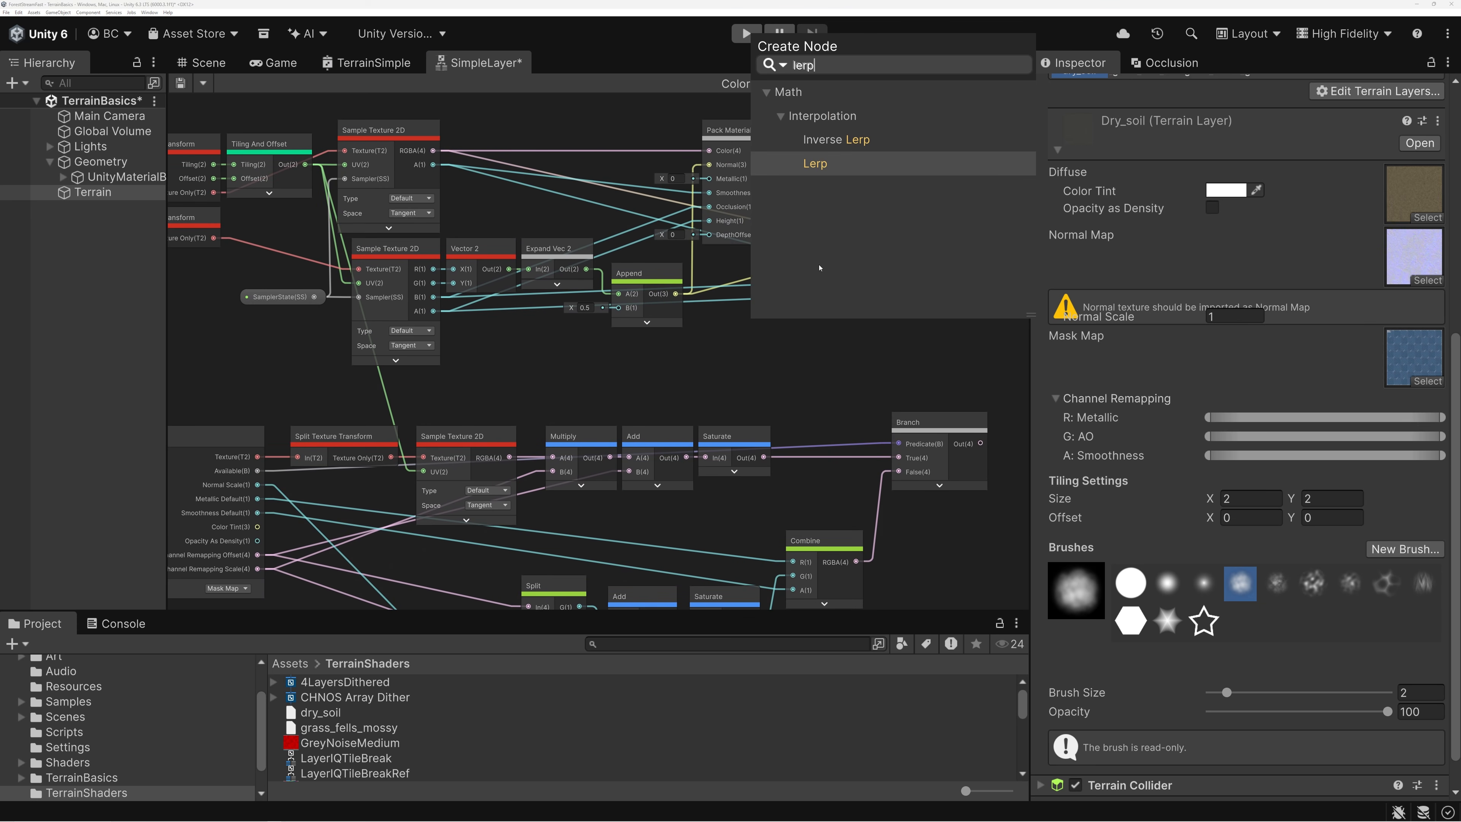
pyautogui.click(815, 164)
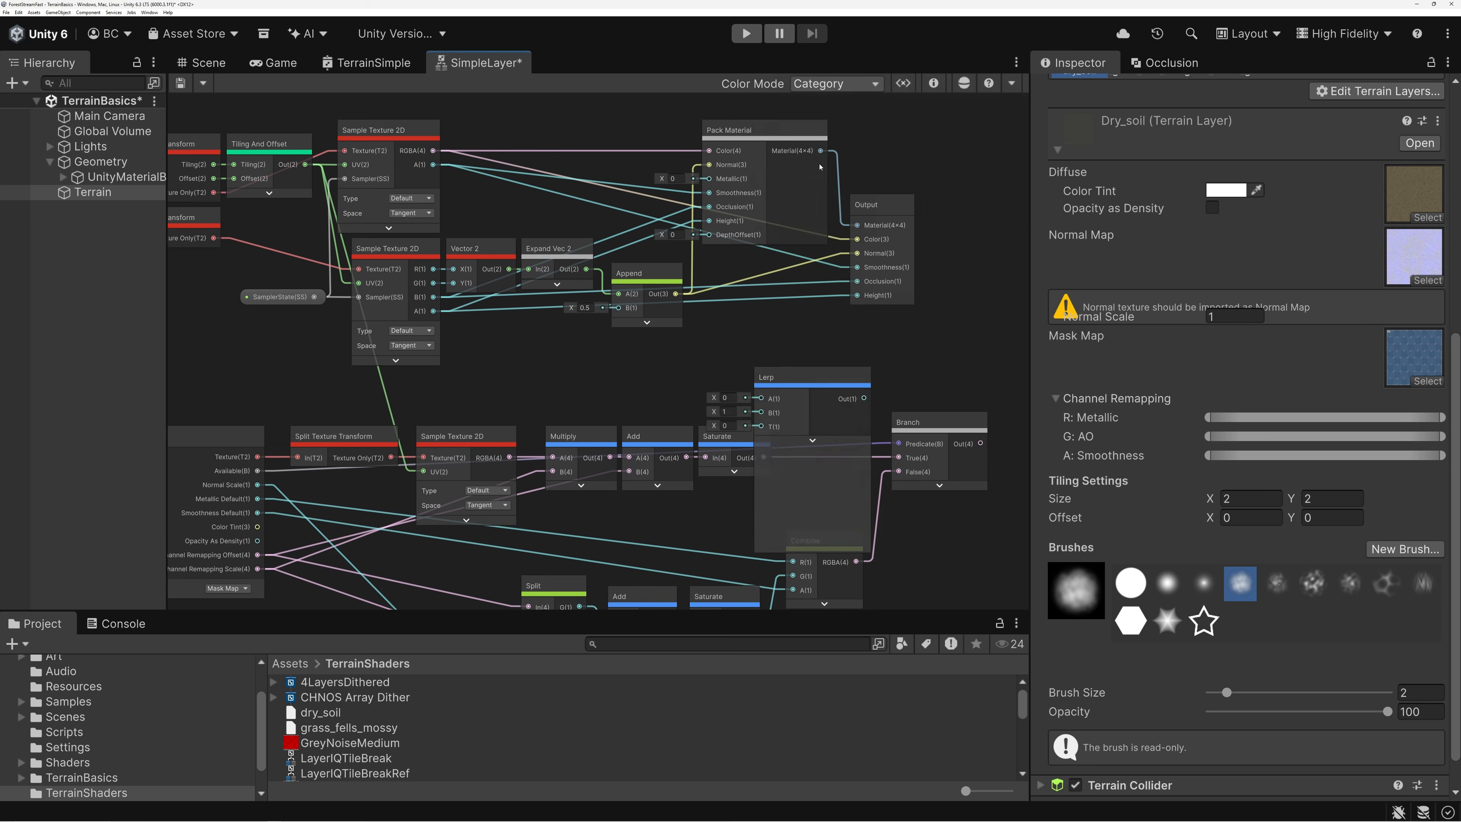
pyautogui.click(811, 444)
pyautogui.moveTo(786, 378); pyautogui.dragTo(552, 340)
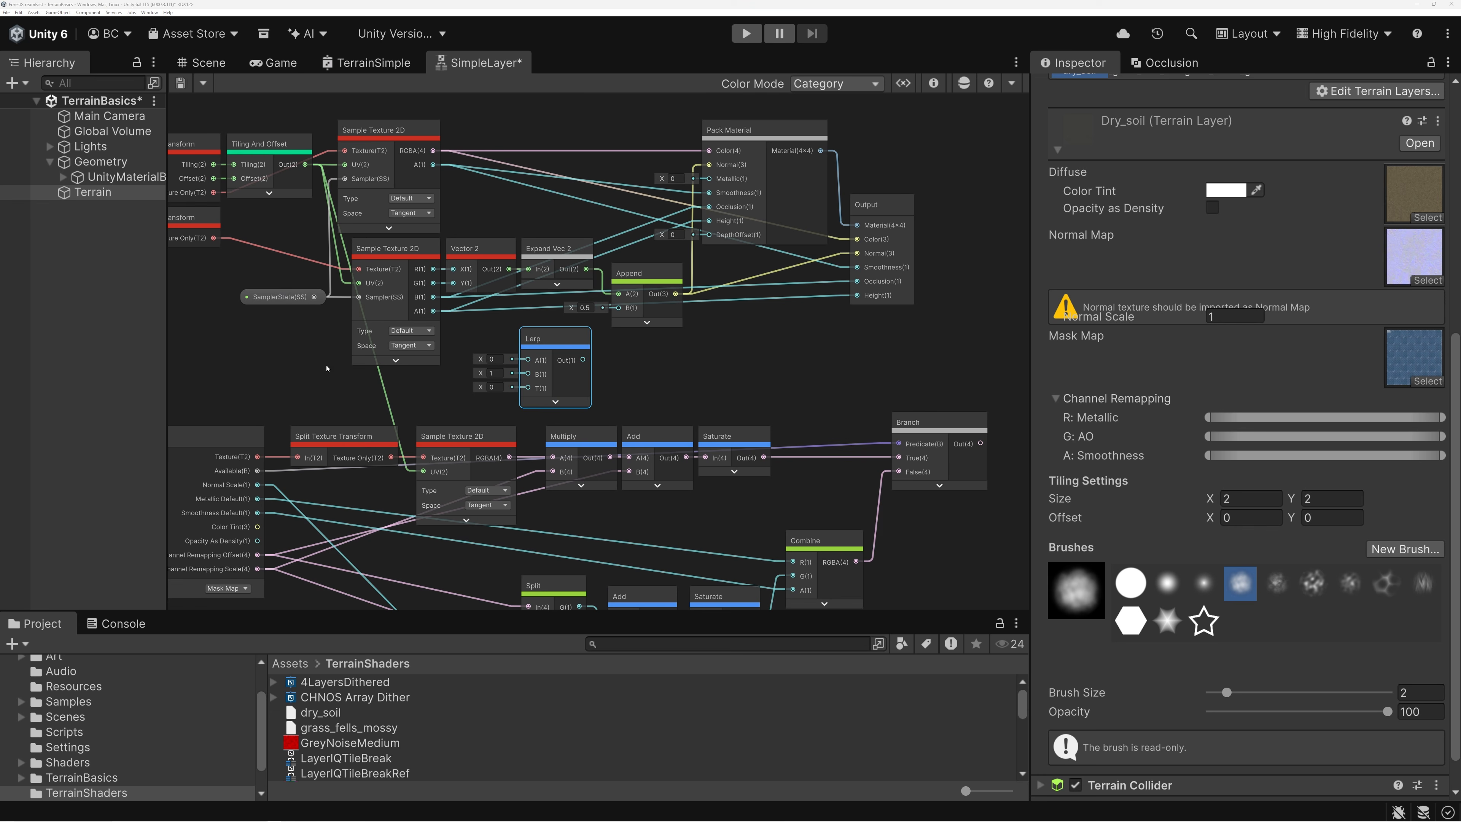
# Step: Set the Lerp node's A input to 2 and connect the Mask Map Terrain Texture's Normal Scale output to its T input
pyautogui.click(494, 358)
pyautogui.write('2')
pyautogui.moveTo(679, 370); pyautogui.dragTo(878, 371, button='middle')
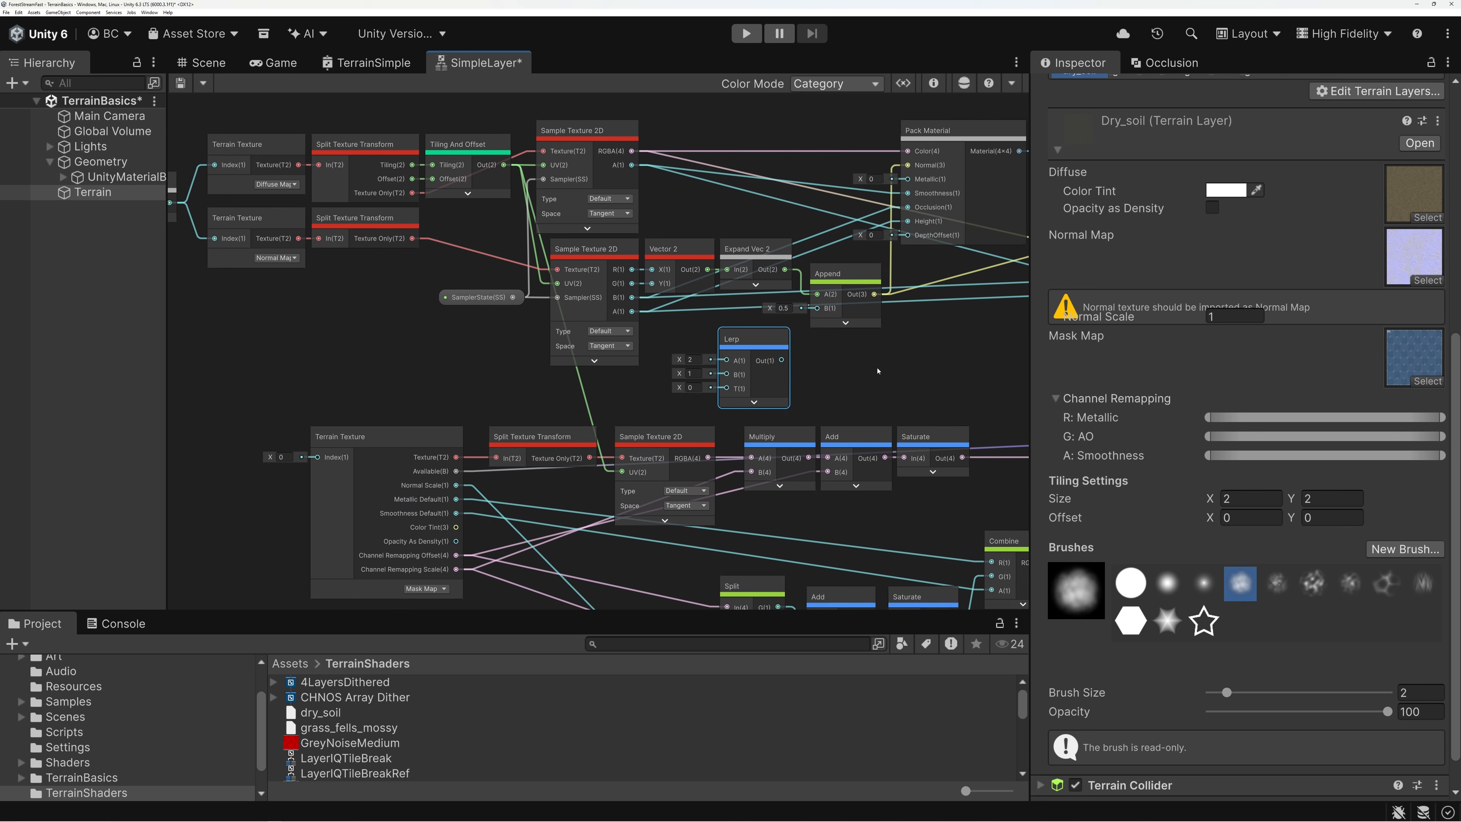
pyautogui.click(563, 478)
pyautogui.moveTo(598, 491); pyautogui.dragTo(870, 395)
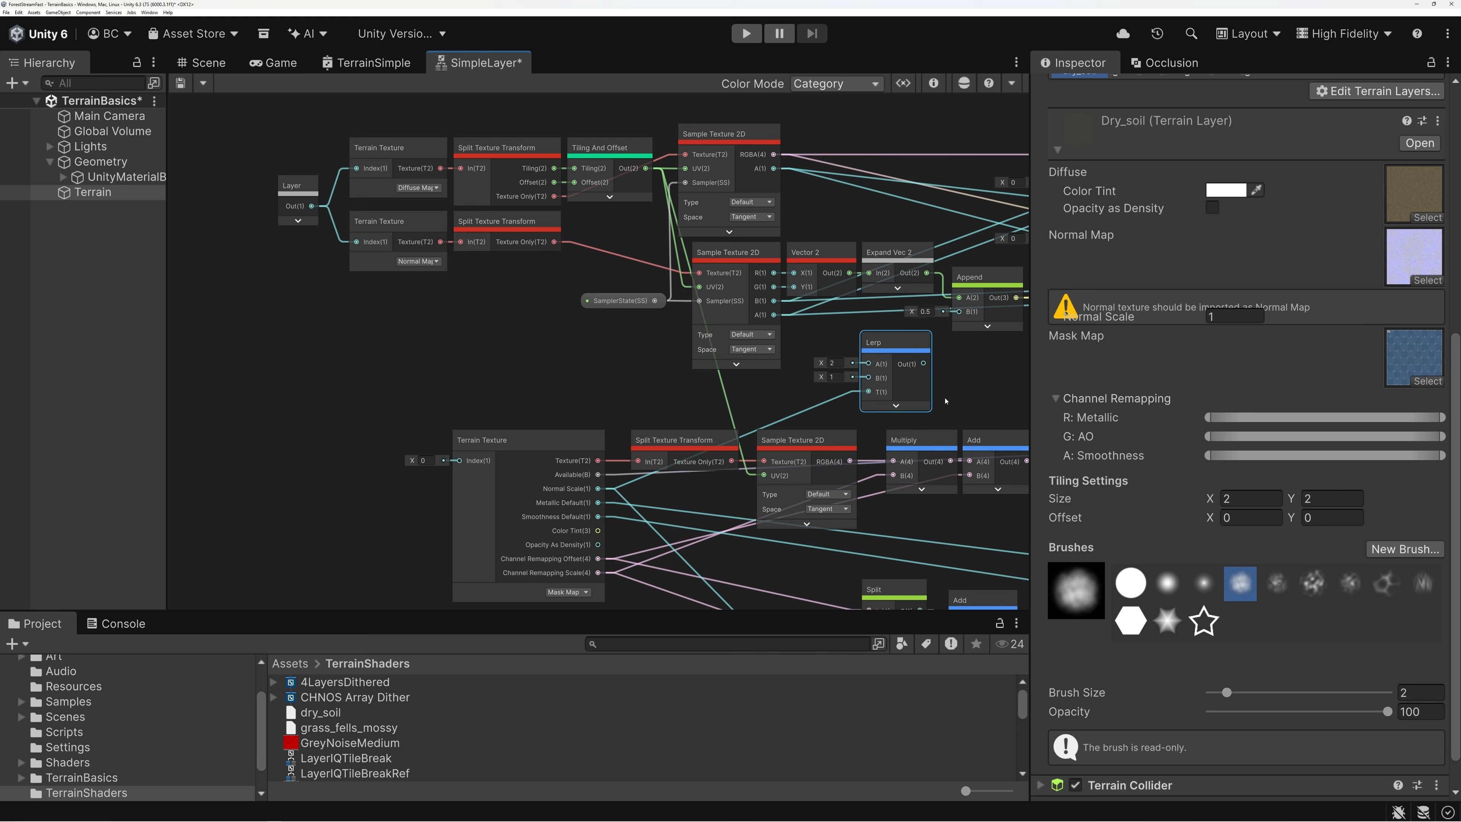
# Step: Connect the Lerp node's output to the Append node's B input
pyautogui.scroll(5, 904, 374)
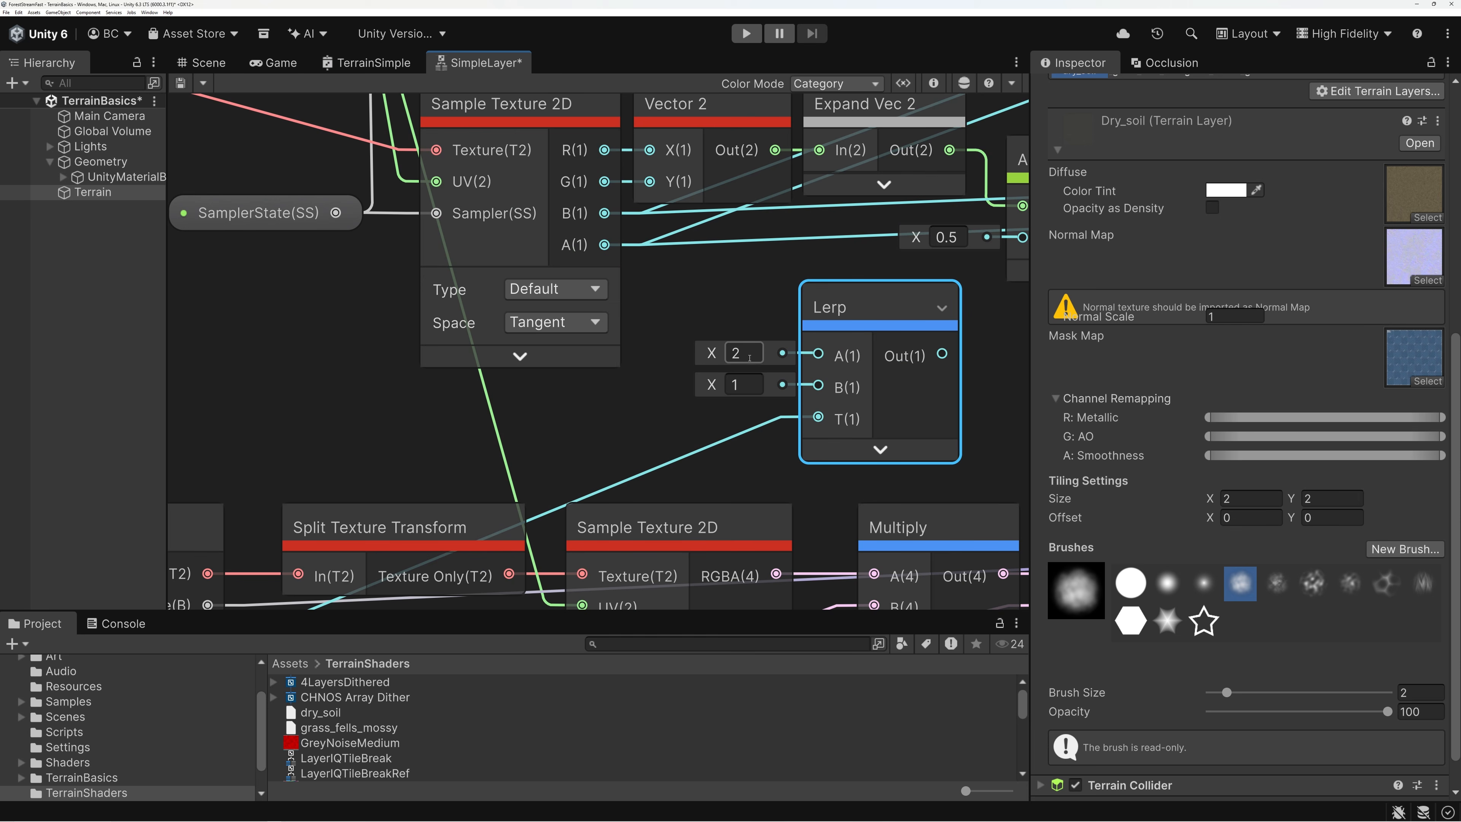
pyautogui.moveTo(953, 353); pyautogui.dragTo(713, 369, button='middle')
pyautogui.moveTo(703, 369); pyautogui.dragTo(783, 252)
pyautogui.scroll(-2, 781, 344)
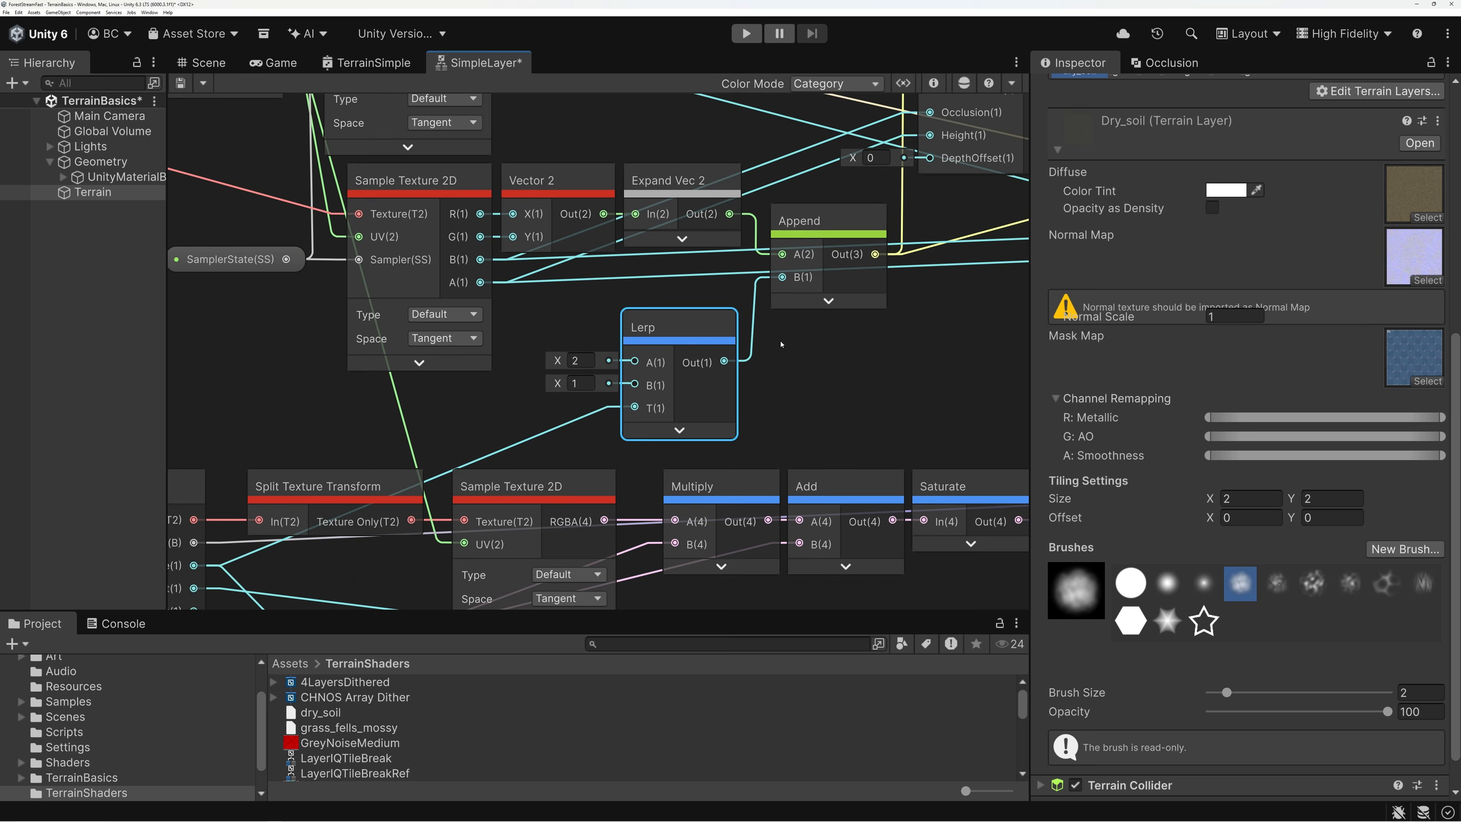
# Step: Connect the Layer node's output to the Index input of the Mask Map Terrain Texture node
pyautogui.scroll(-1, 781, 344)
pyautogui.moveTo(810, 345); pyautogui.dragTo(740, 455, button='middle')
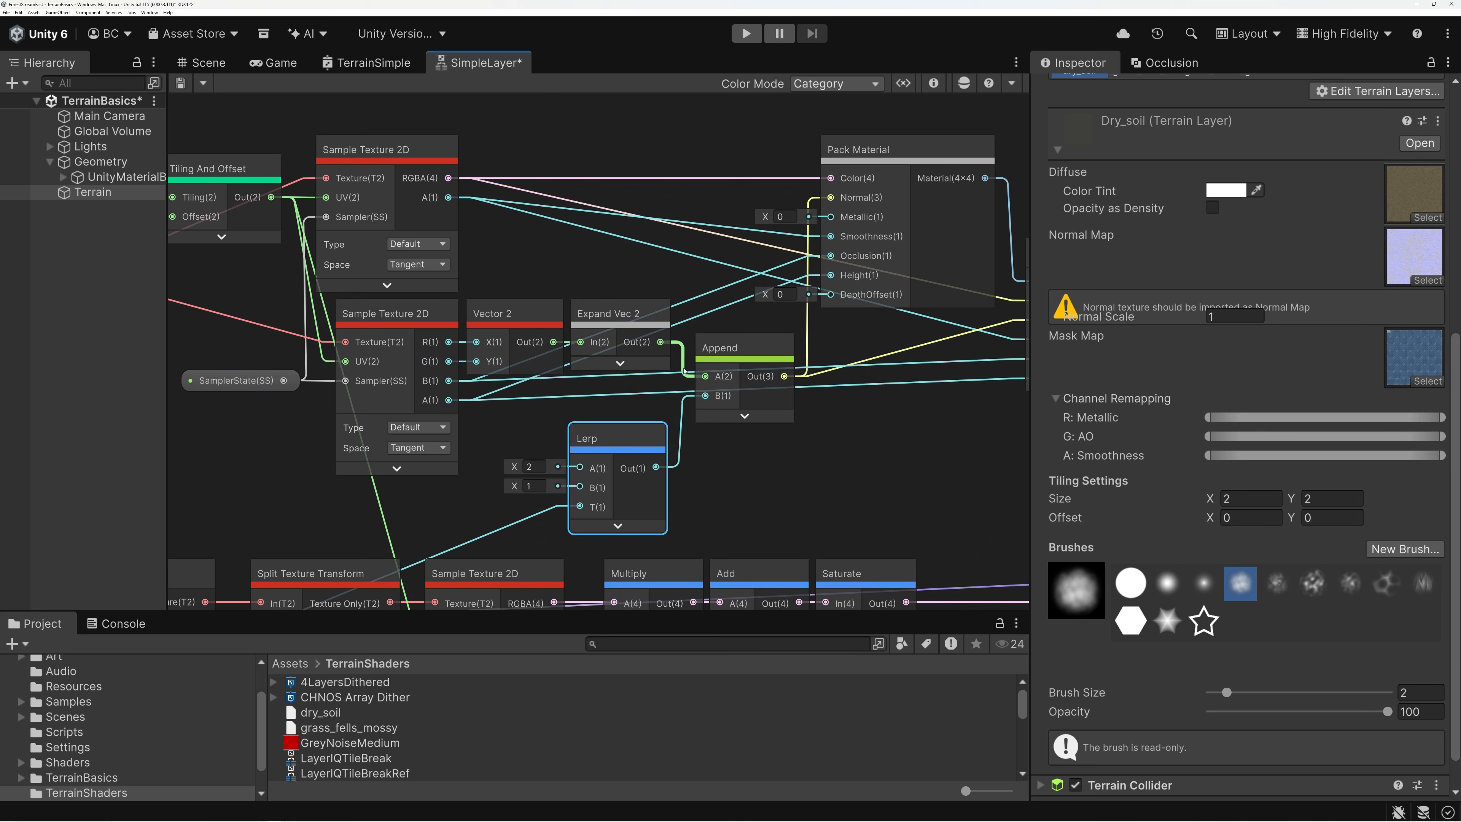
pyautogui.moveTo(571, 478); pyautogui.dragTo(667, 330, button='middle')
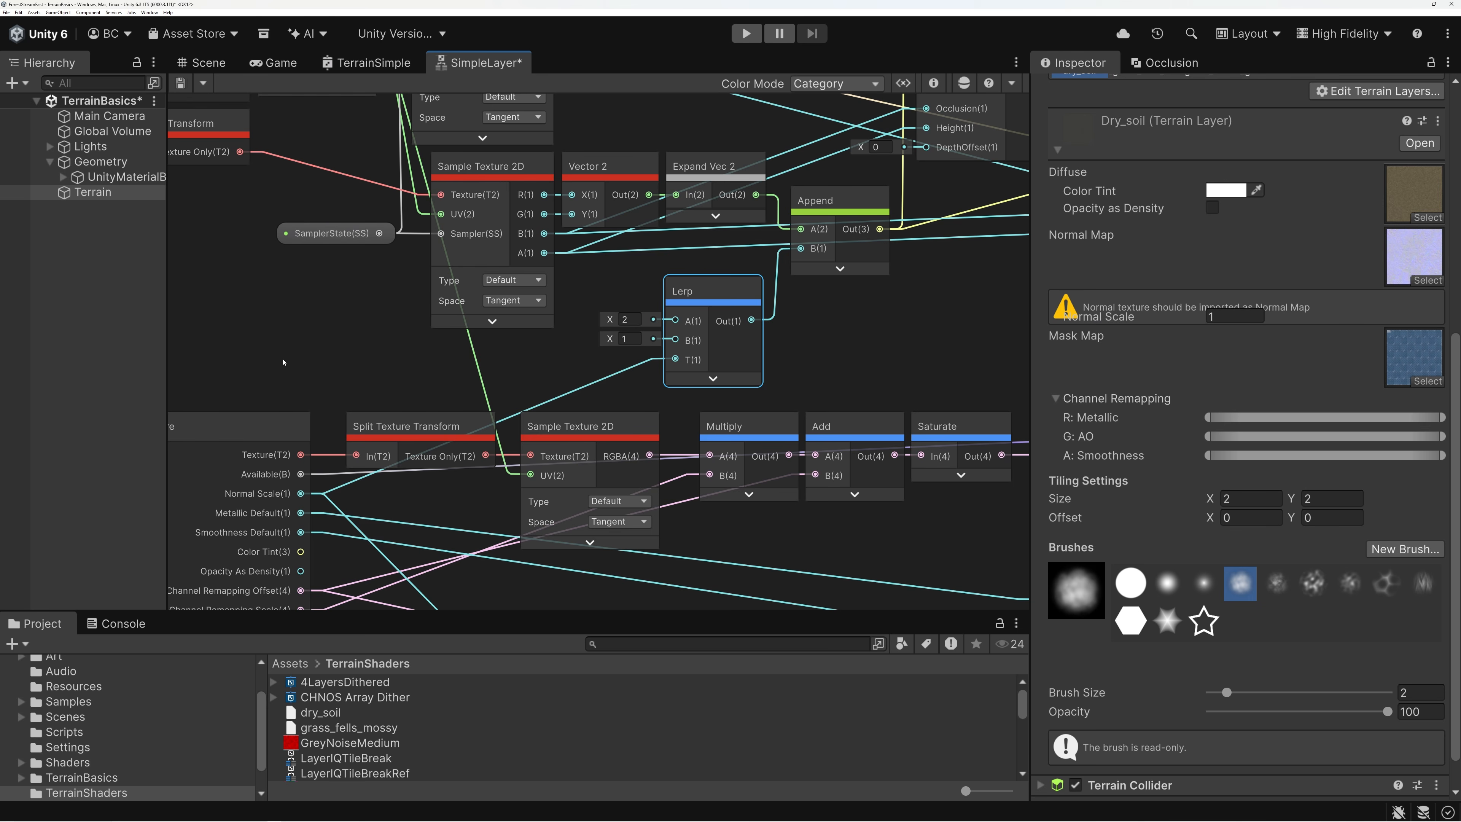
pyautogui.moveTo(264, 359); pyautogui.dragTo(742, 368, button='middle')
pyautogui.moveTo(380, 111); pyautogui.dragTo(585, 483)
pyautogui.moveTo(740, 403); pyautogui.dragTo(623, 297, button='middle')
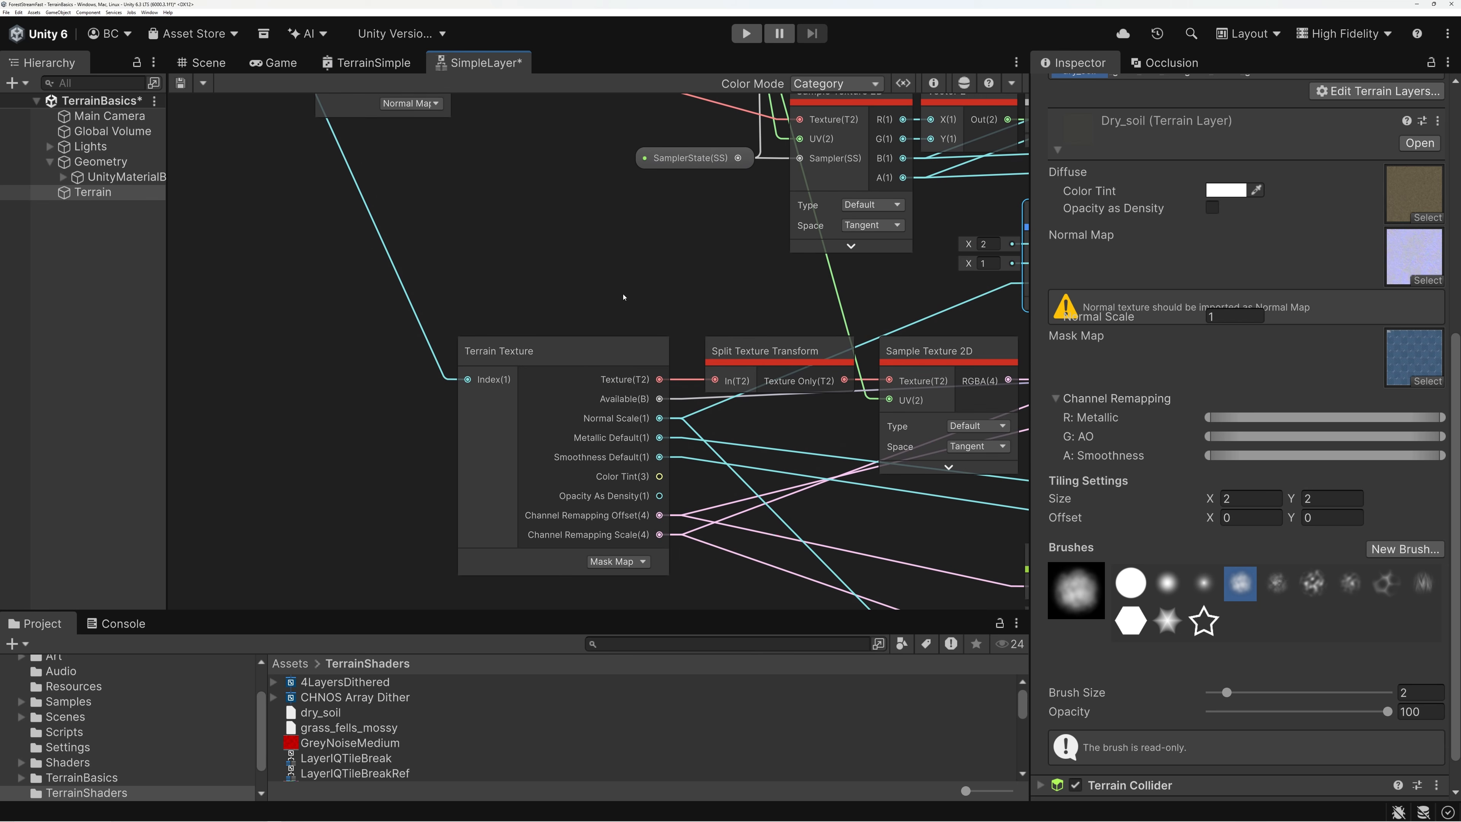
# Step: Save the SimpleLayer subgraph and return to the Scene view to check the terrain
pyautogui.hotkey('ctrl', 's')
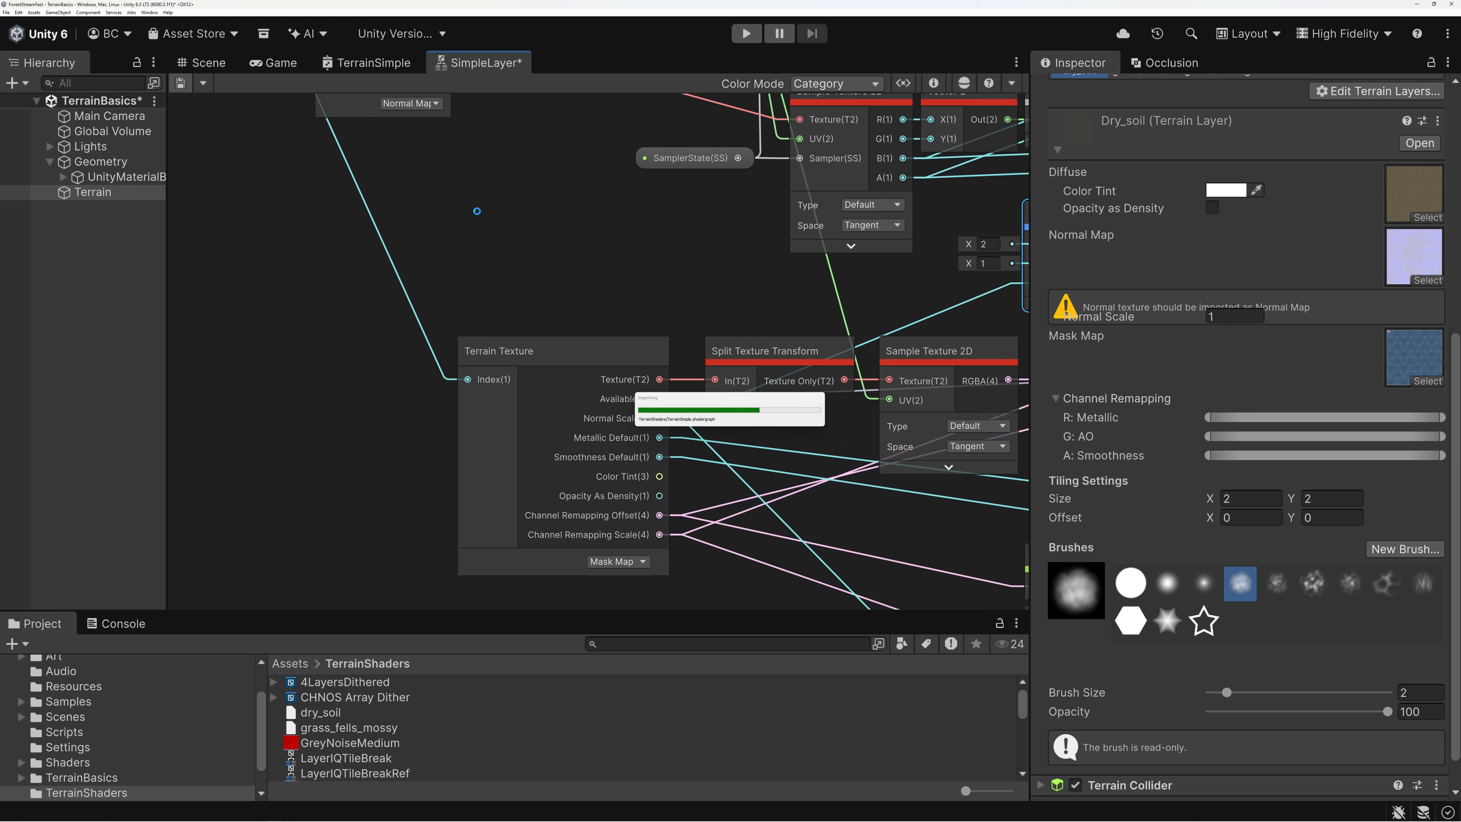
pyautogui.click(208, 63)
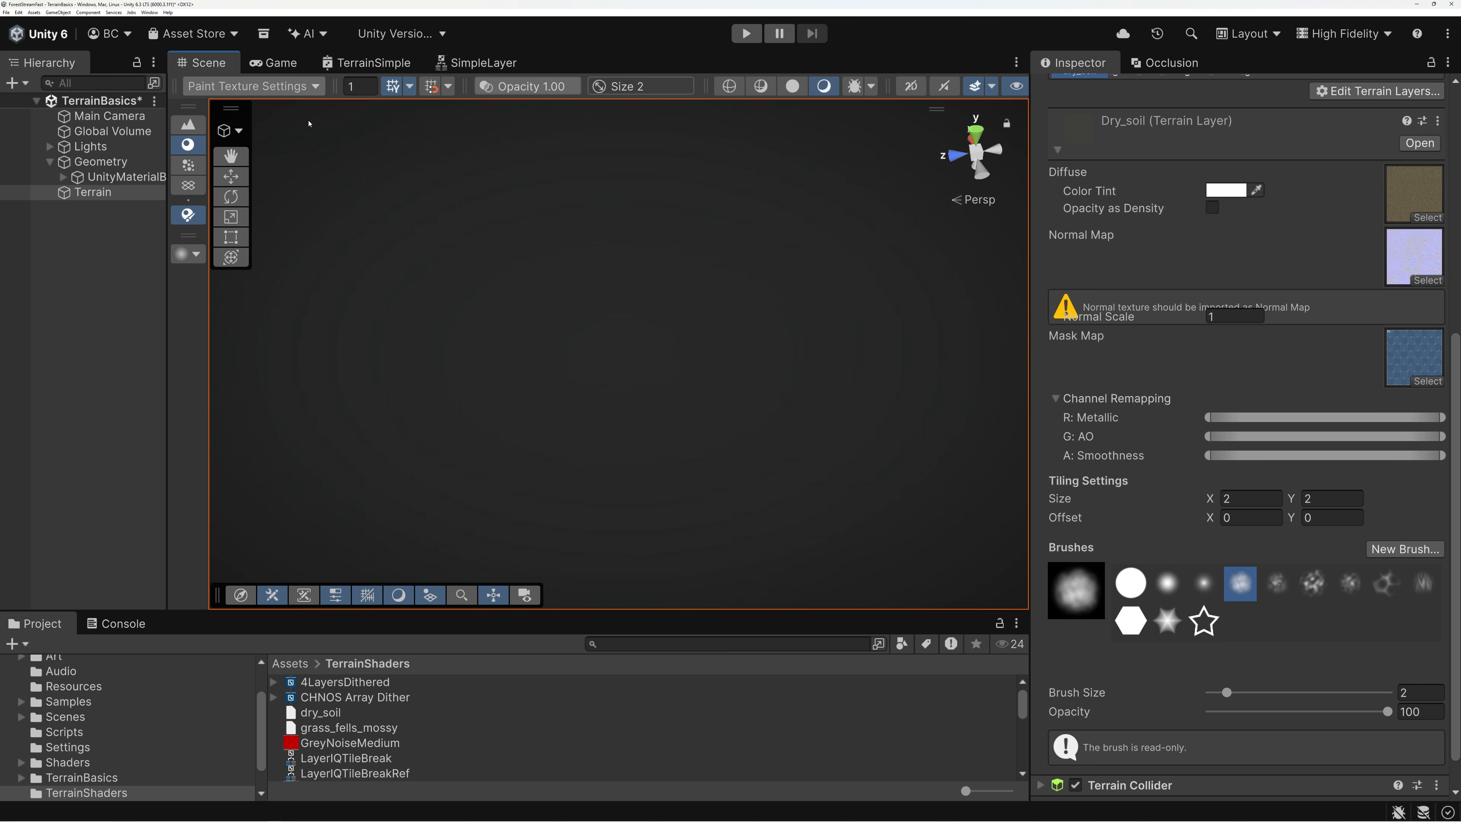
# Step: Try Normal Scale values of 0, 1 and 2 on the Dry_soil terrain layer
pyautogui.click(1228, 316)
pyautogui.write('0')
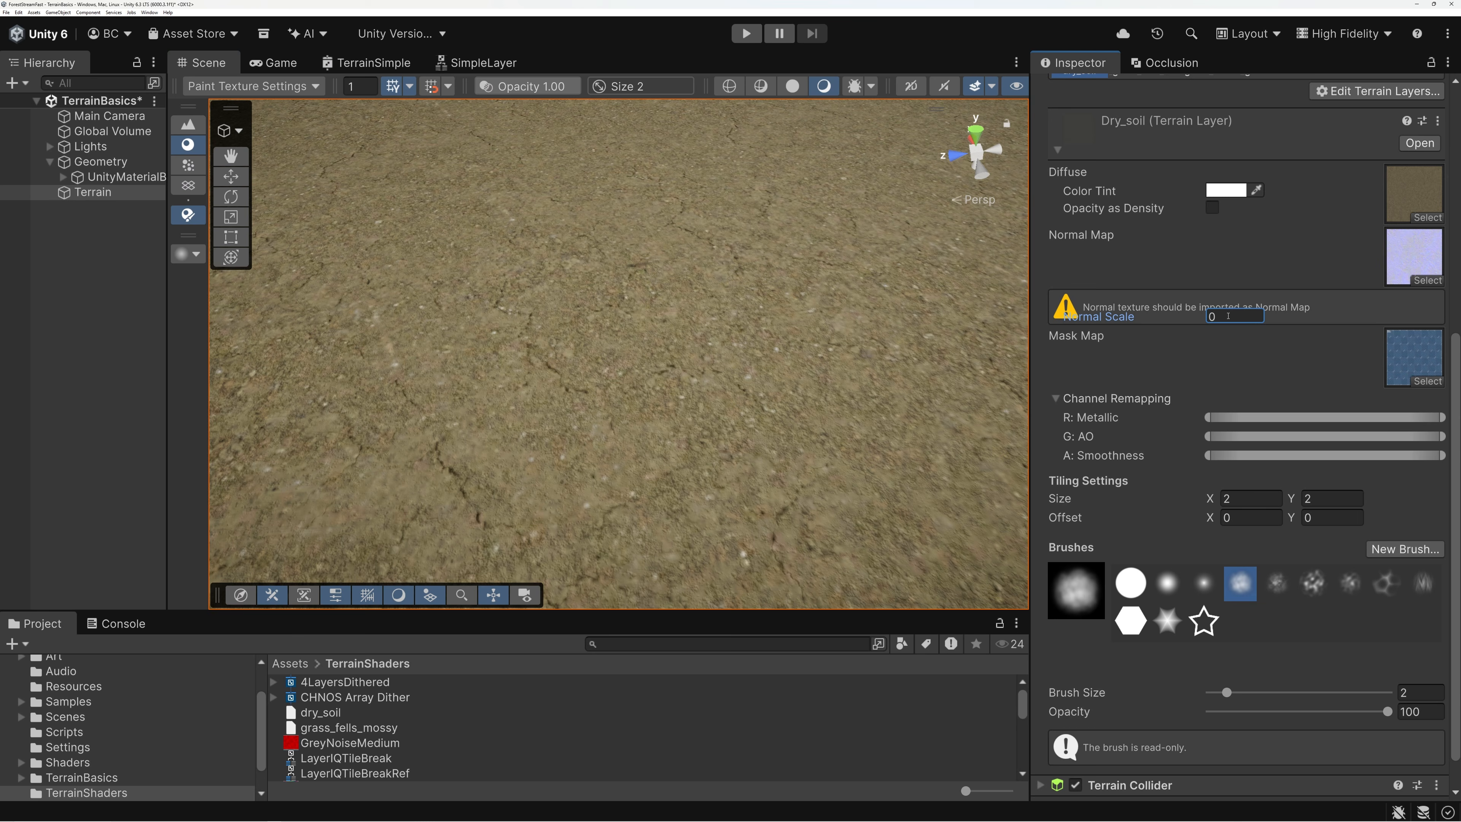
pyautogui.doubleClick(1220, 317)
pyautogui.write('1')
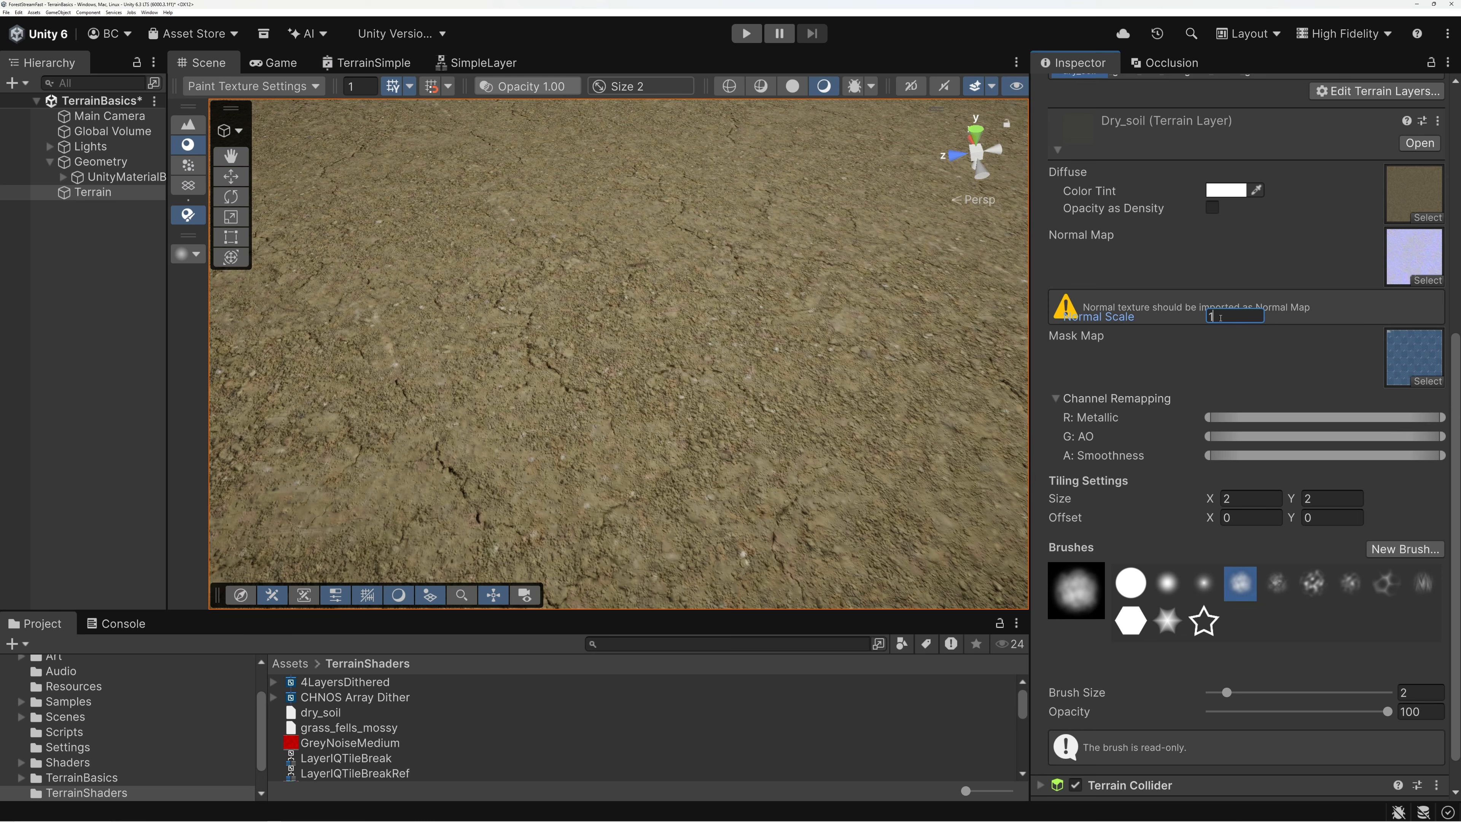
pyautogui.press('BackSpace')
pyautogui.write('2')
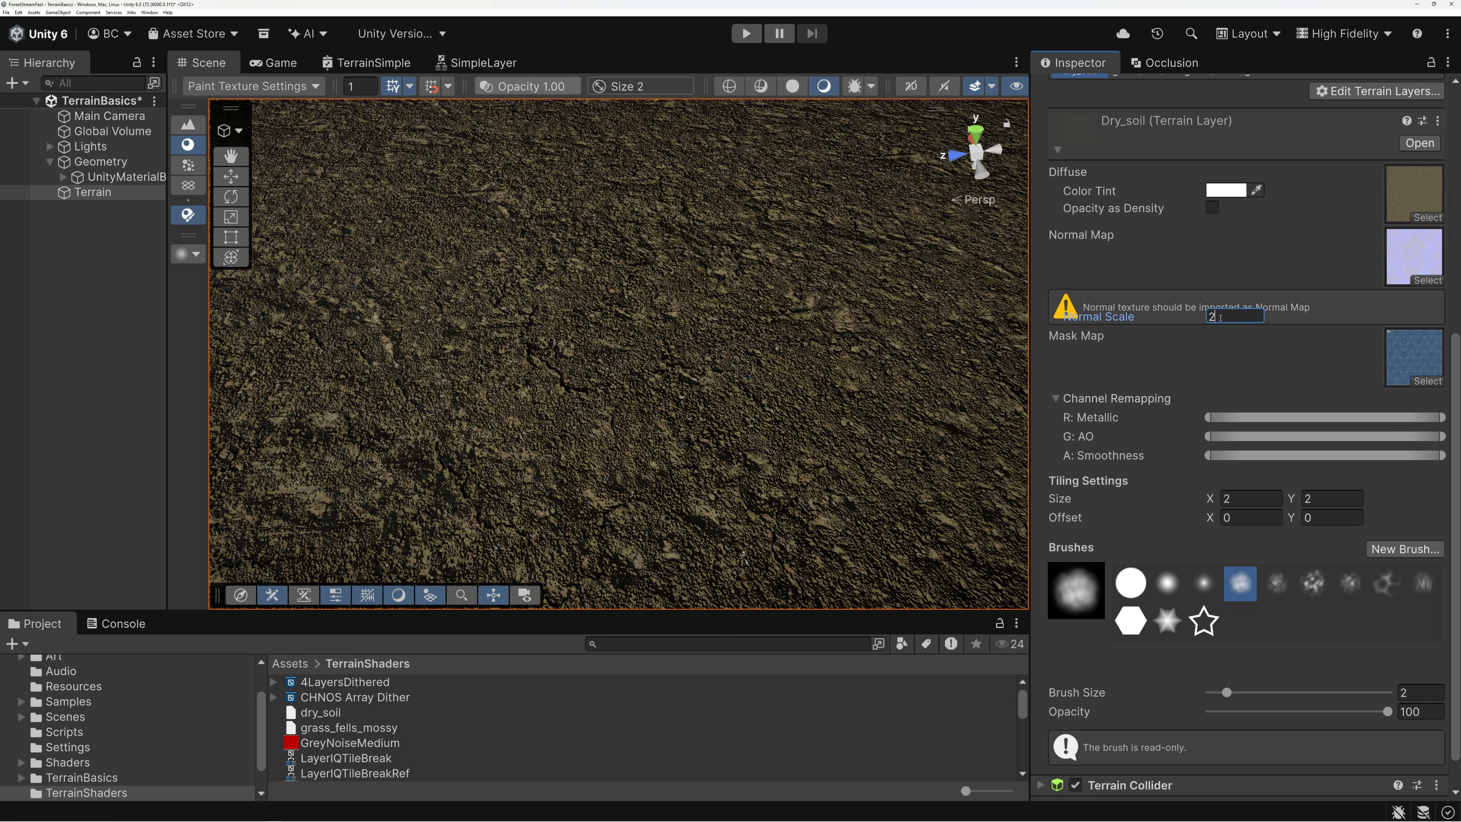
# Step: Set the Dry_soil layer's Normal Scale to 1.5 and inspect the ground from another angle
pyautogui.doubleClick(1221, 318)
pyautogui.write('1')
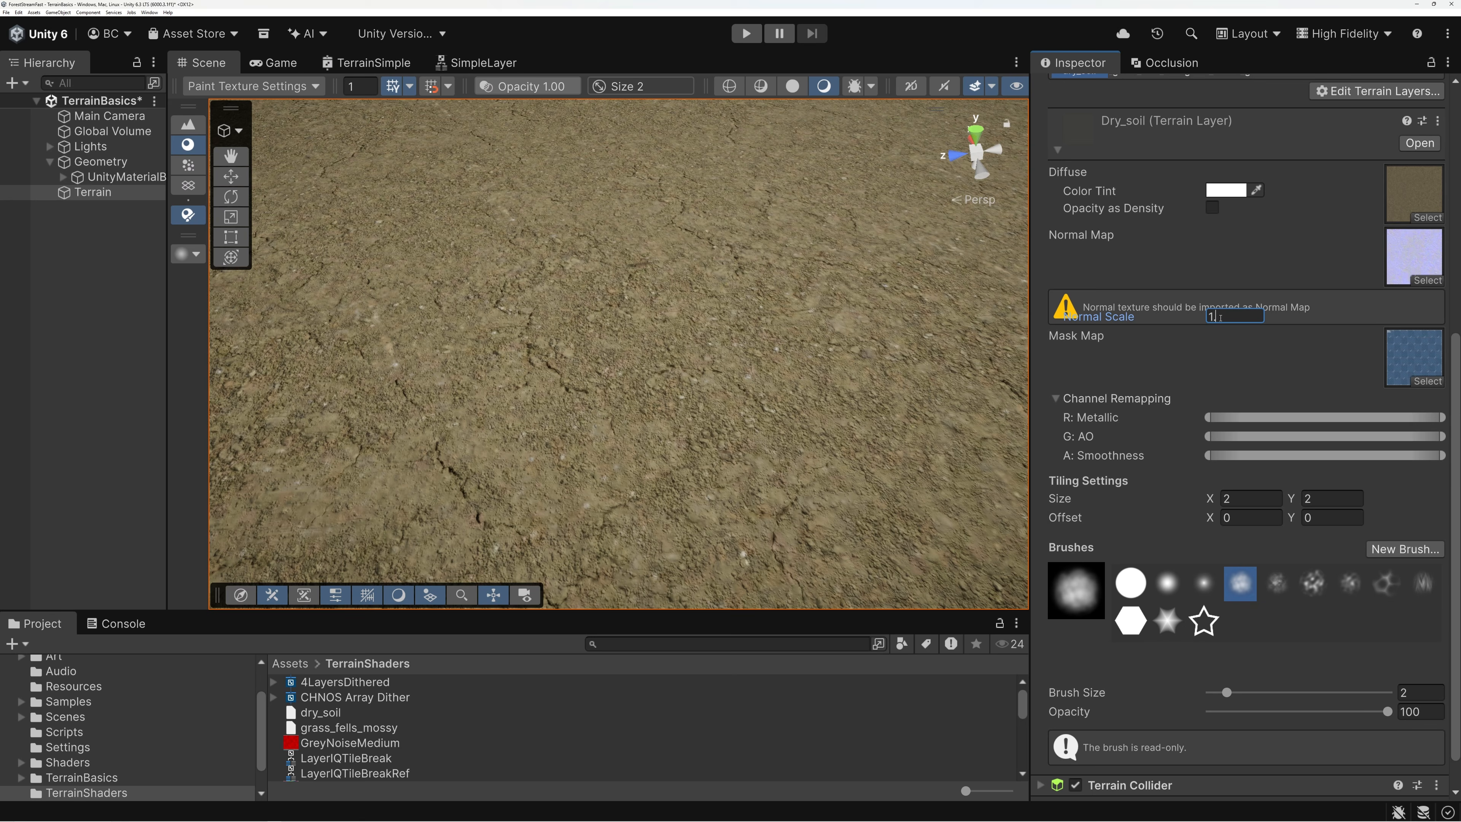
pyautogui.write('.3')
pyautogui.doubleClick(1237, 316)
pyautogui.write('5')
pyautogui.moveTo(757, 368)
pyautogui.mouseDown(button='right')
pyautogui.moveTo(745, 296)
pyautogui.moveTo(1001, 309)
pyautogui.moveTo(879, 315)
pyautogui.mouseUp(button='right')
pyautogui.press('s')
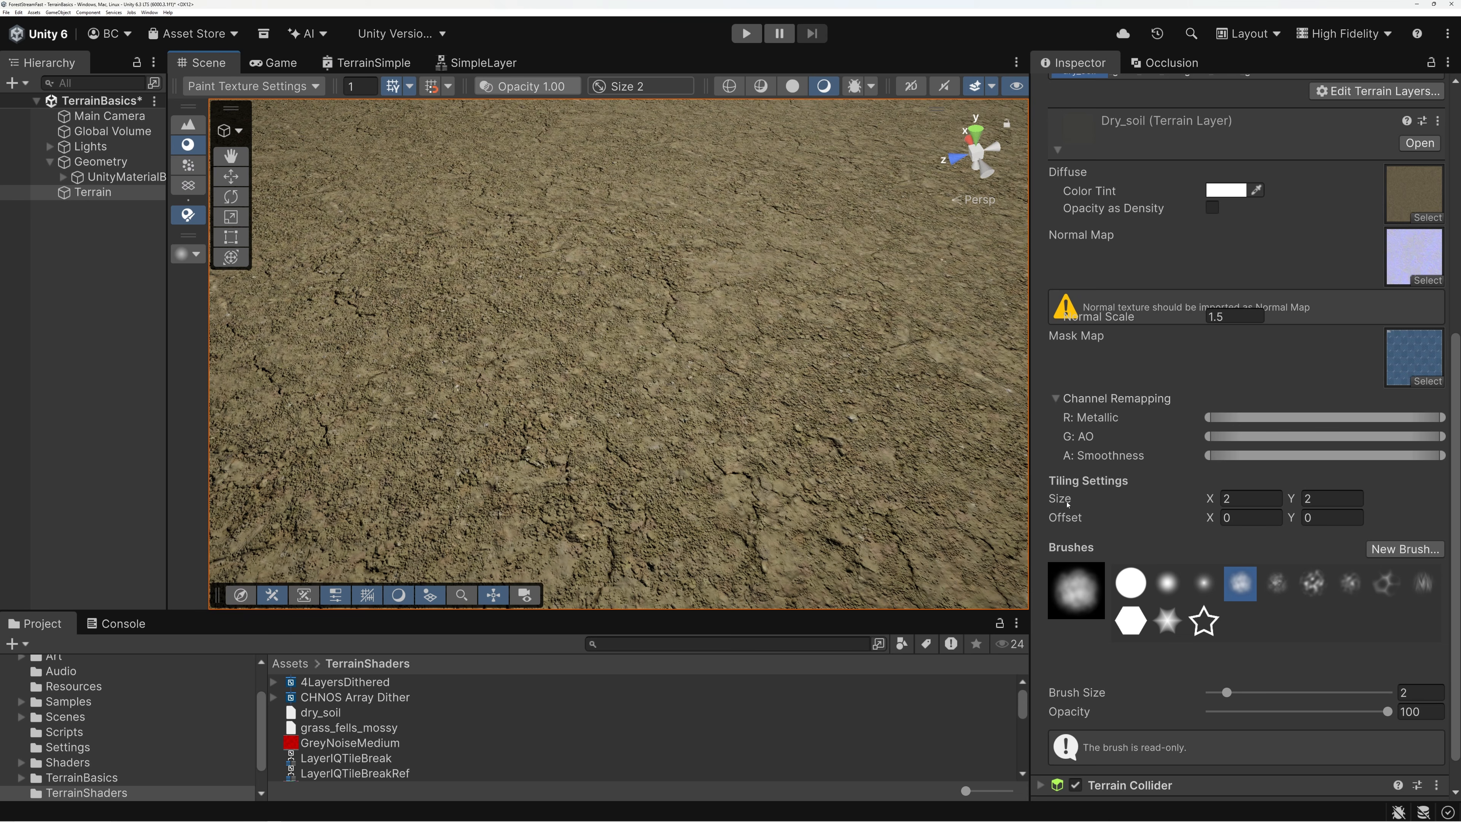
# Step: Try tiling sizes of 4 by 4 and 8 by 8 on the Dry_soil layer and view the terrain from farther away
pyautogui.click(1247, 498)
pyautogui.write('4')
pyautogui.click(1320, 499)
pyautogui.write('4')
pyautogui.click(1237, 500)
pyautogui.write('8')
pyautogui.click(1323, 499)
pyautogui.write('8')
pyautogui.press('s')
pyautogui.moveTo(858, 382); pyautogui.dragTo(854, 371, button='right')
# Step: Set the Dry_soil layer's tiling size back to 2 in X and Y and inspect the ground up close
pyautogui.click(1237, 499)
pyautogui.write('2')
pyautogui.click(1332, 499)
pyautogui.write('2')
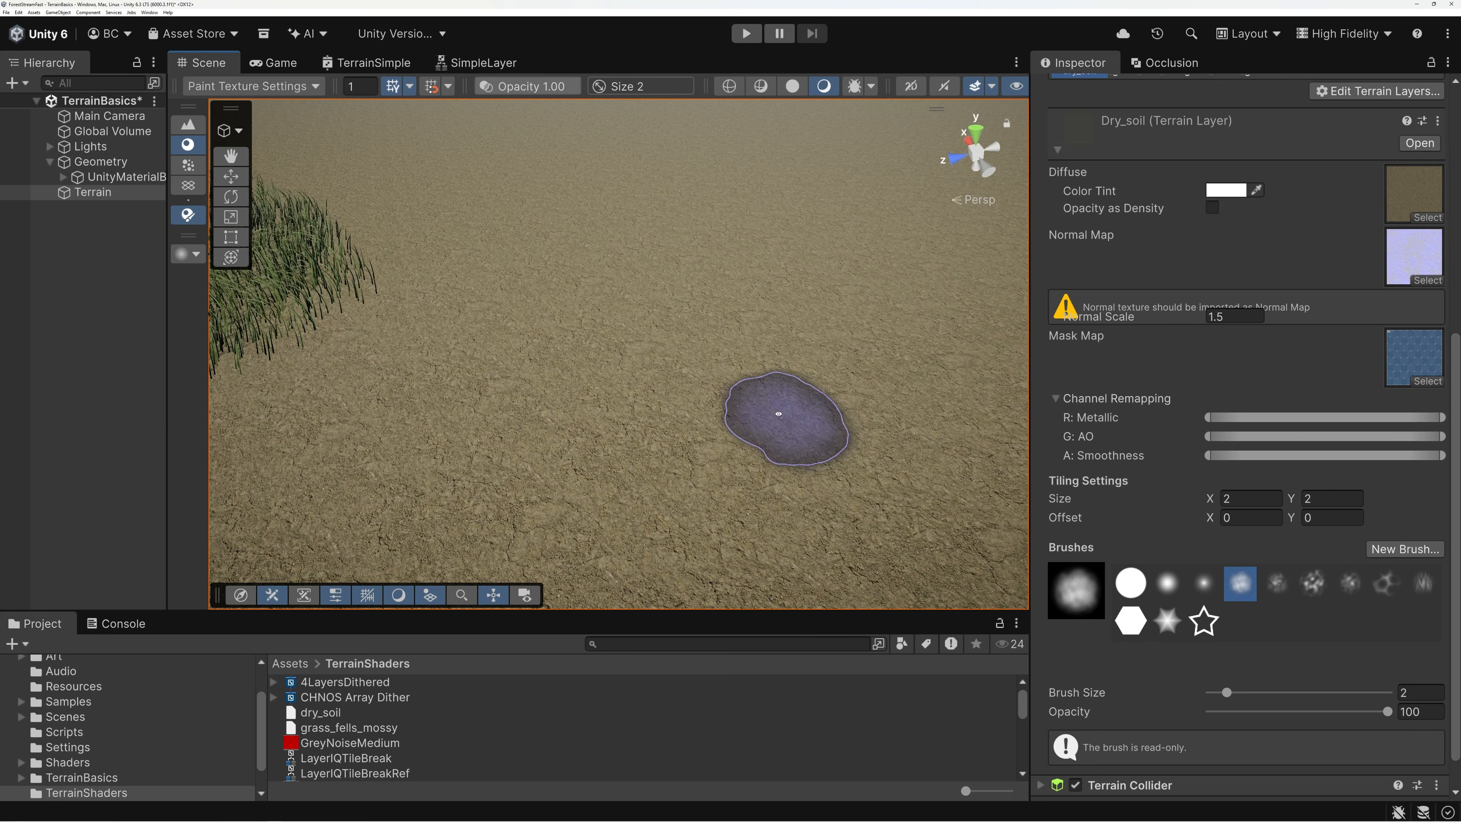
pyautogui.press('s')
pyautogui.moveTo(775, 417)
pyautogui.mouseDown(button='right')
pyautogui.moveTo(737, 414)
pyautogui.moveTo(815, 408)
pyautogui.mouseUp(button='right')
pyautogui.press('w')
pyautogui.press('w')
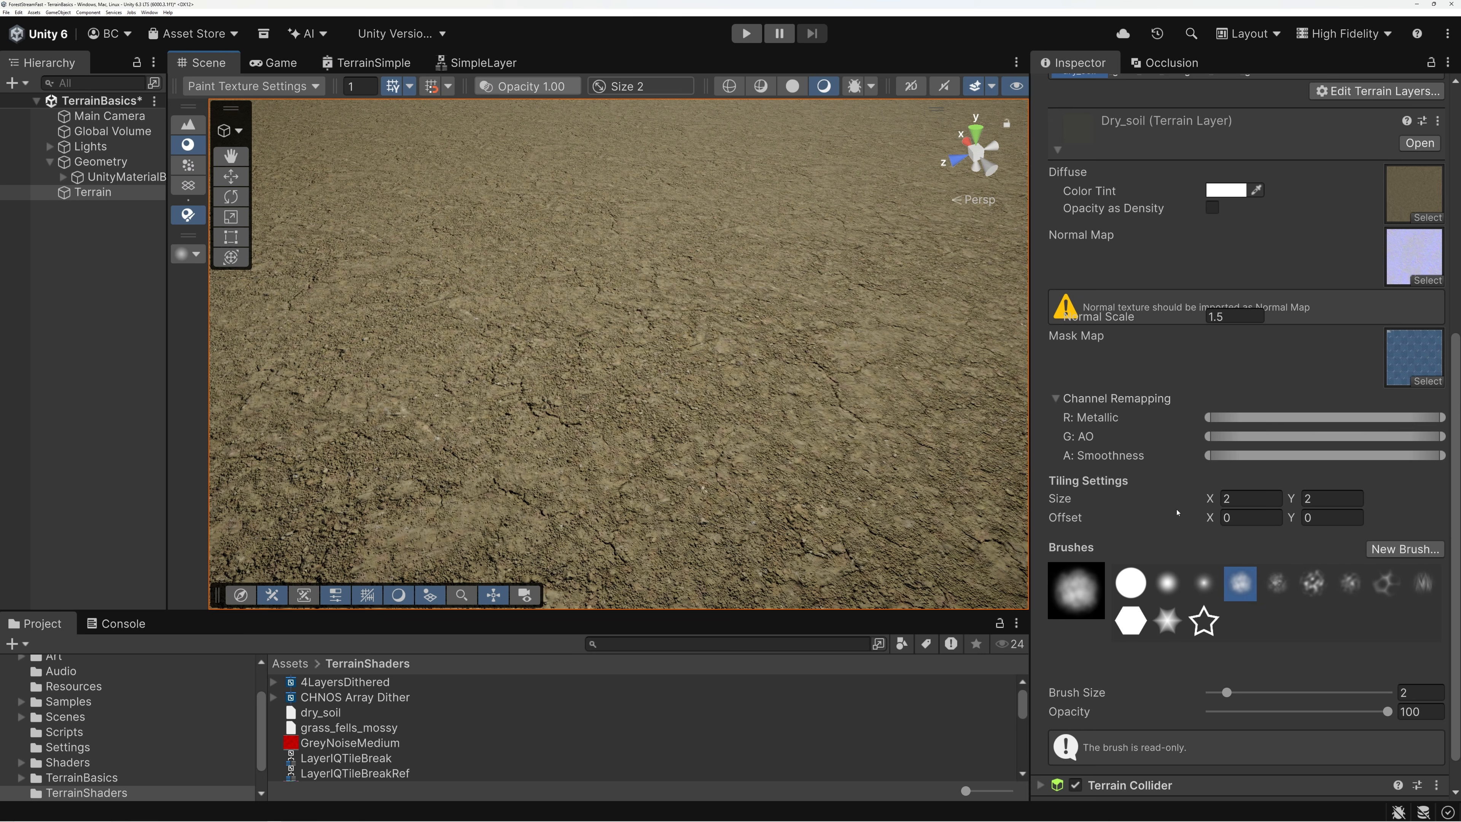
# Step: Expand the Diffuse Map Terrain Texture node in the SimpleLayer subgraph to expose all its outputs
pyautogui.scroll(5, 1176, 512)
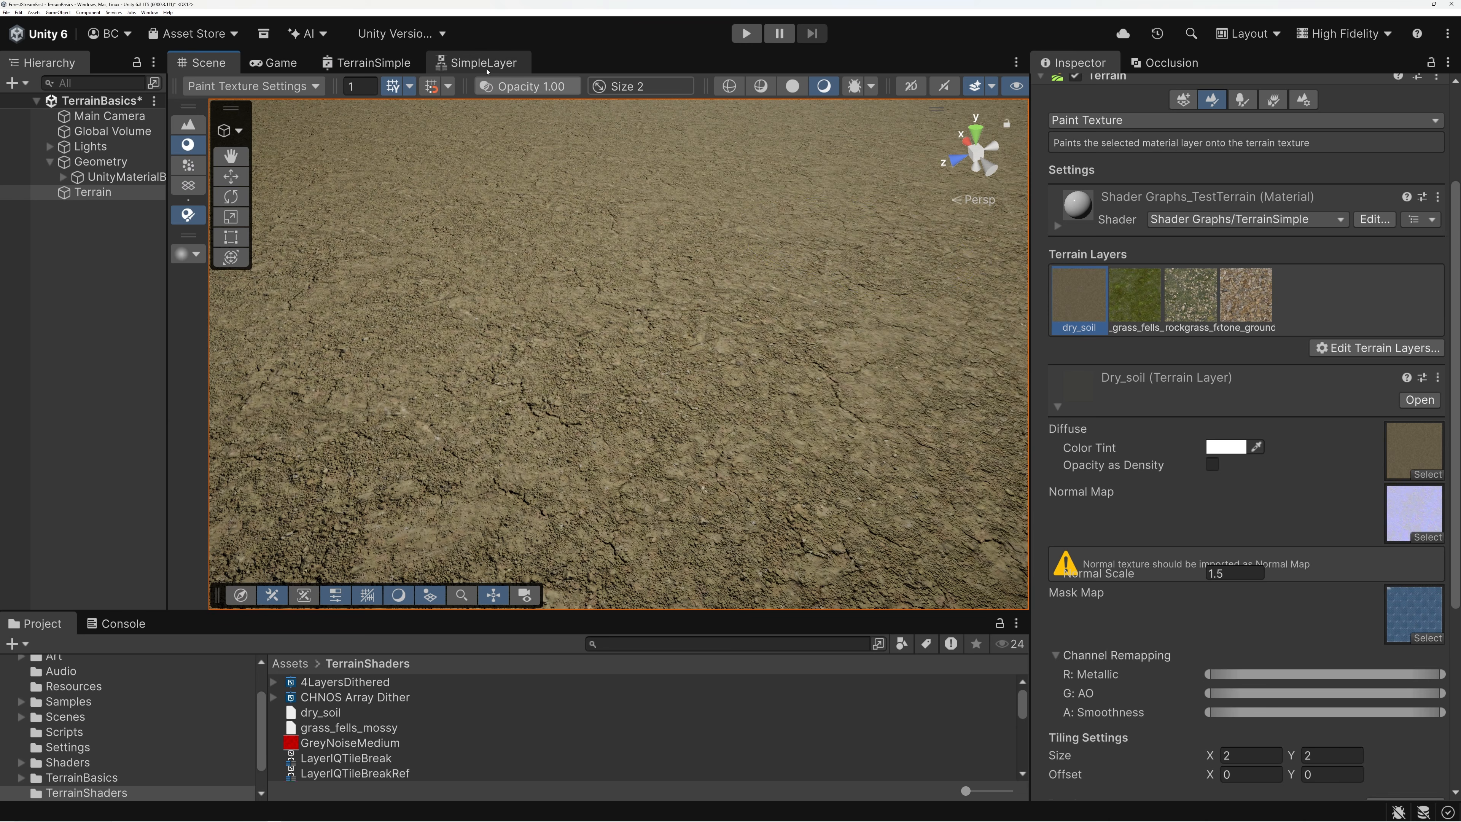
pyautogui.click(467, 65)
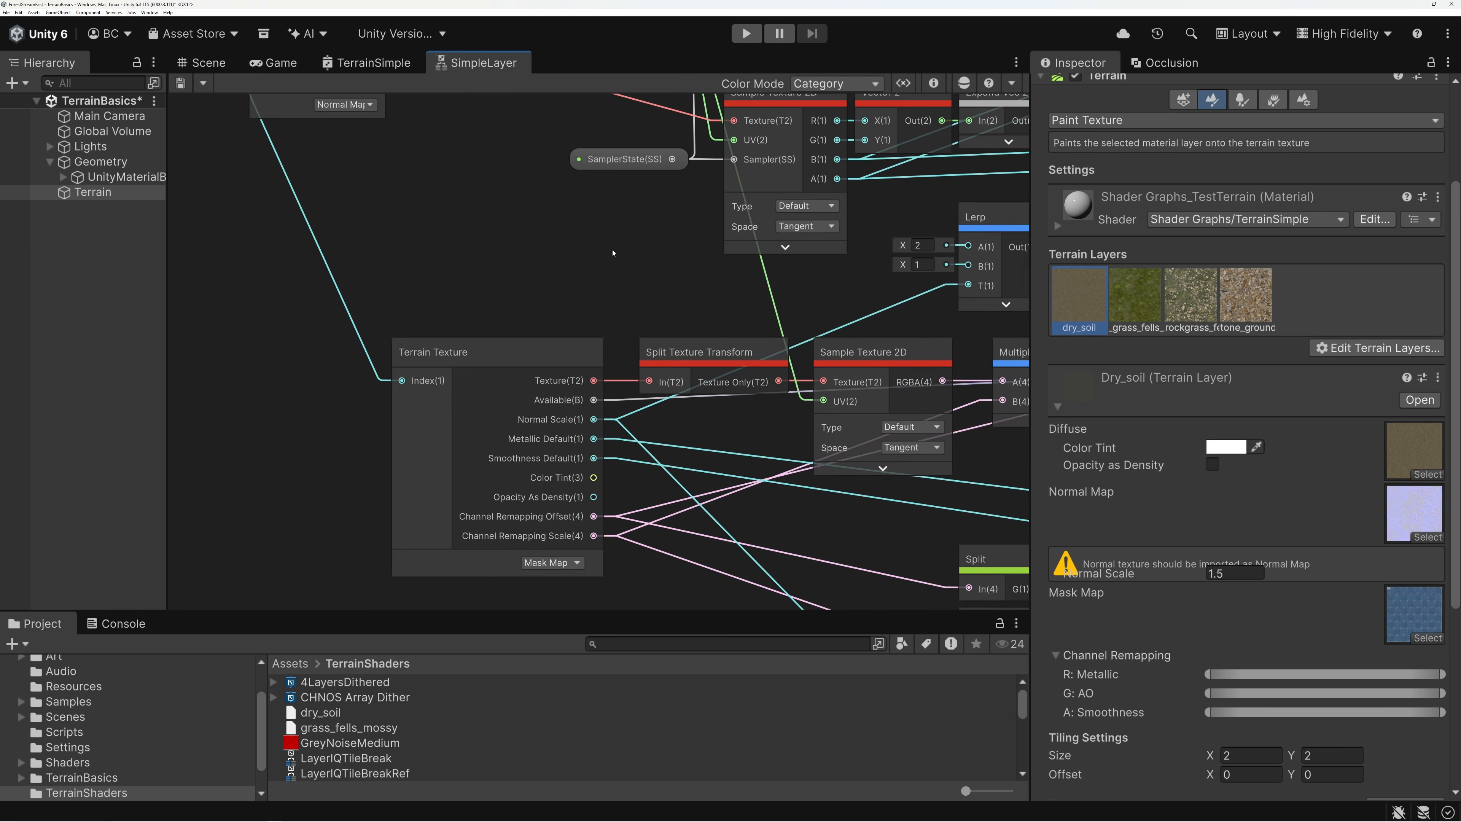
pyautogui.moveTo(672, 254); pyautogui.dragTo(450, 264, button='middle')
pyautogui.moveTo(342, 293); pyautogui.dragTo(552, 209, button='middle')
pyautogui.scroll(2, 416, 285)
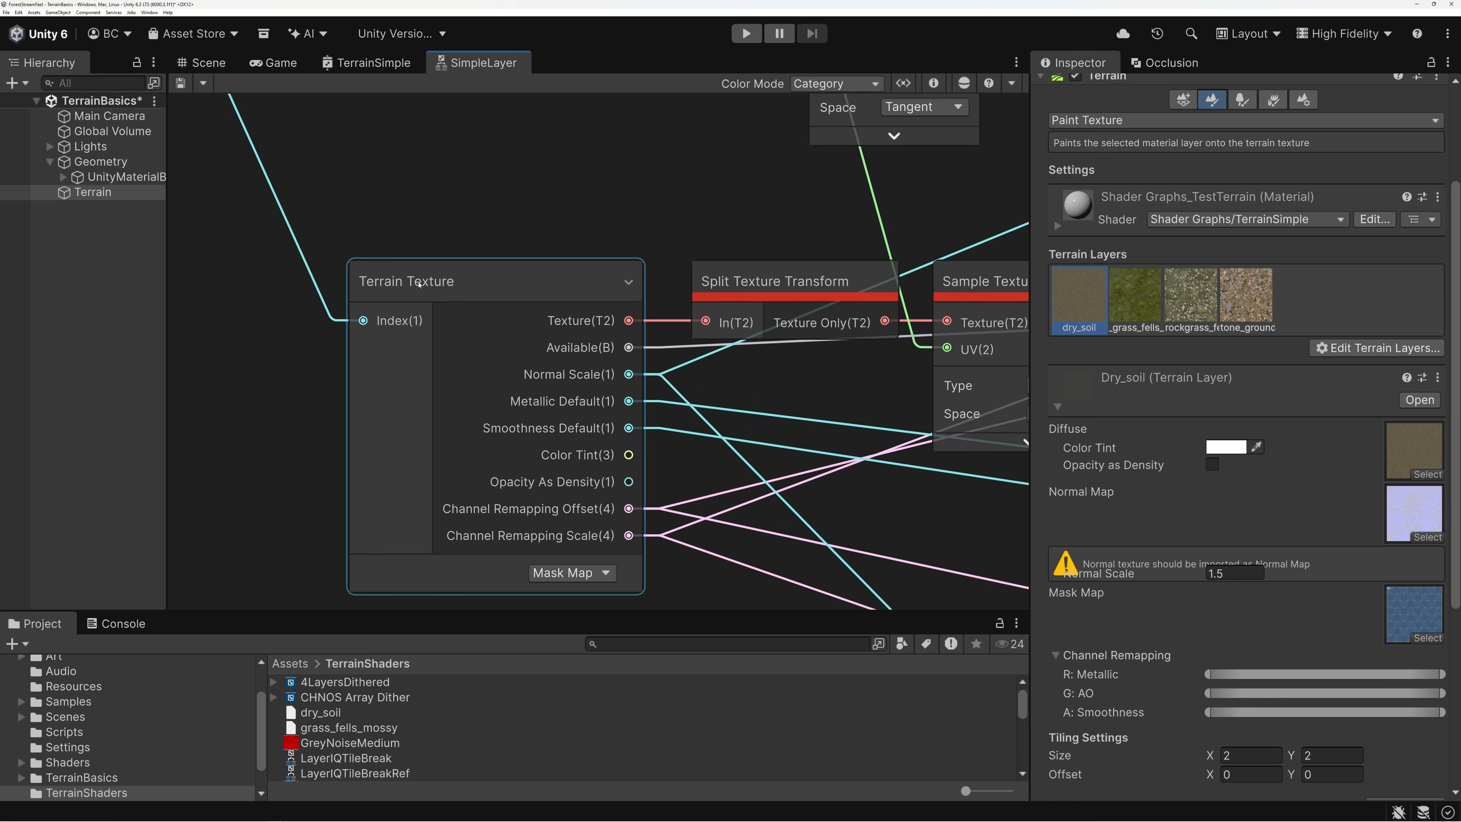
pyautogui.moveTo(528, 292); pyautogui.dragTo(571, 262, button='middle')
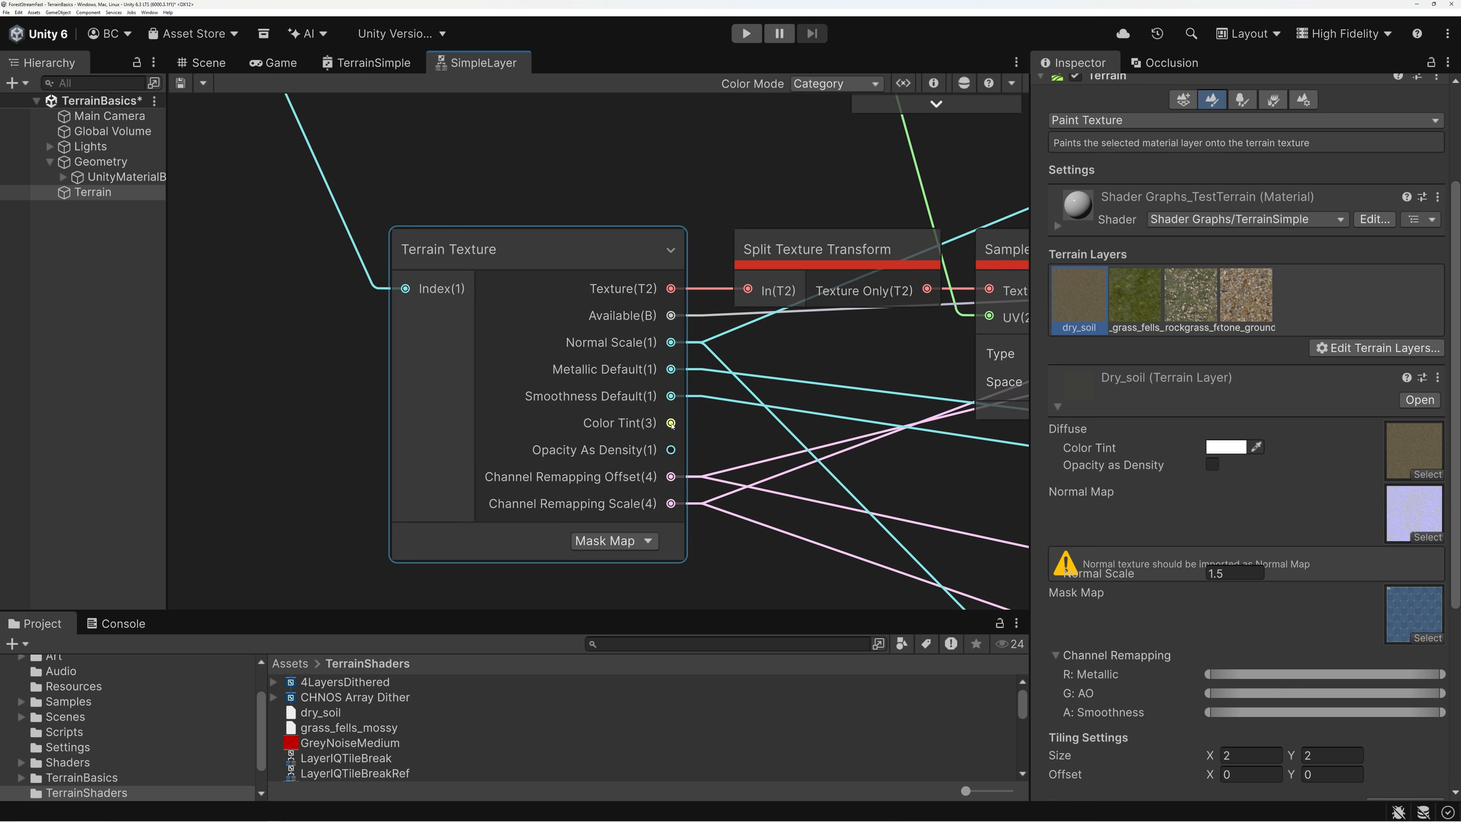
pyautogui.scroll(-6, 627, 431)
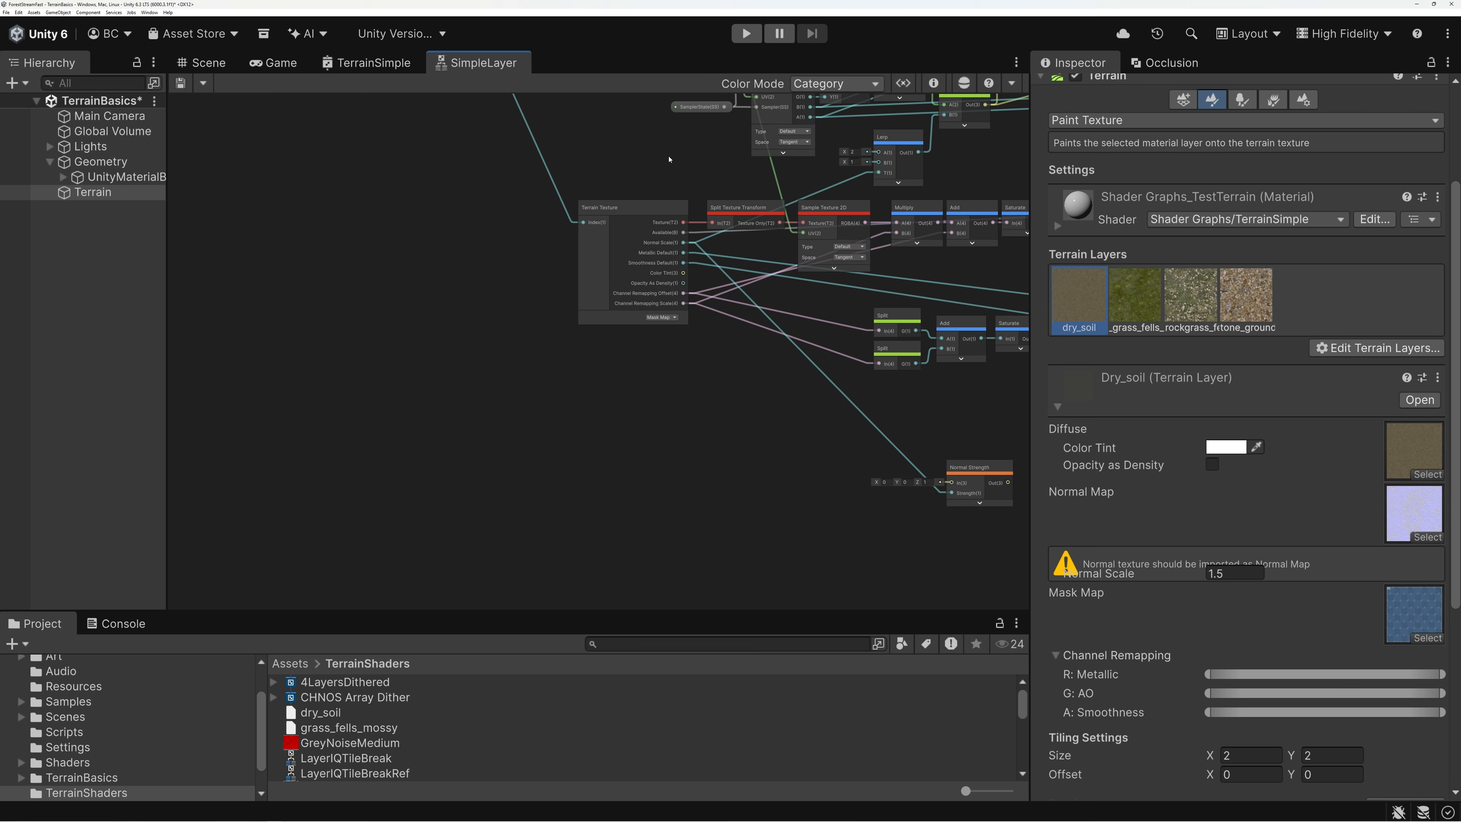
pyautogui.scroll(5, 632, 322)
pyautogui.click(378, 222)
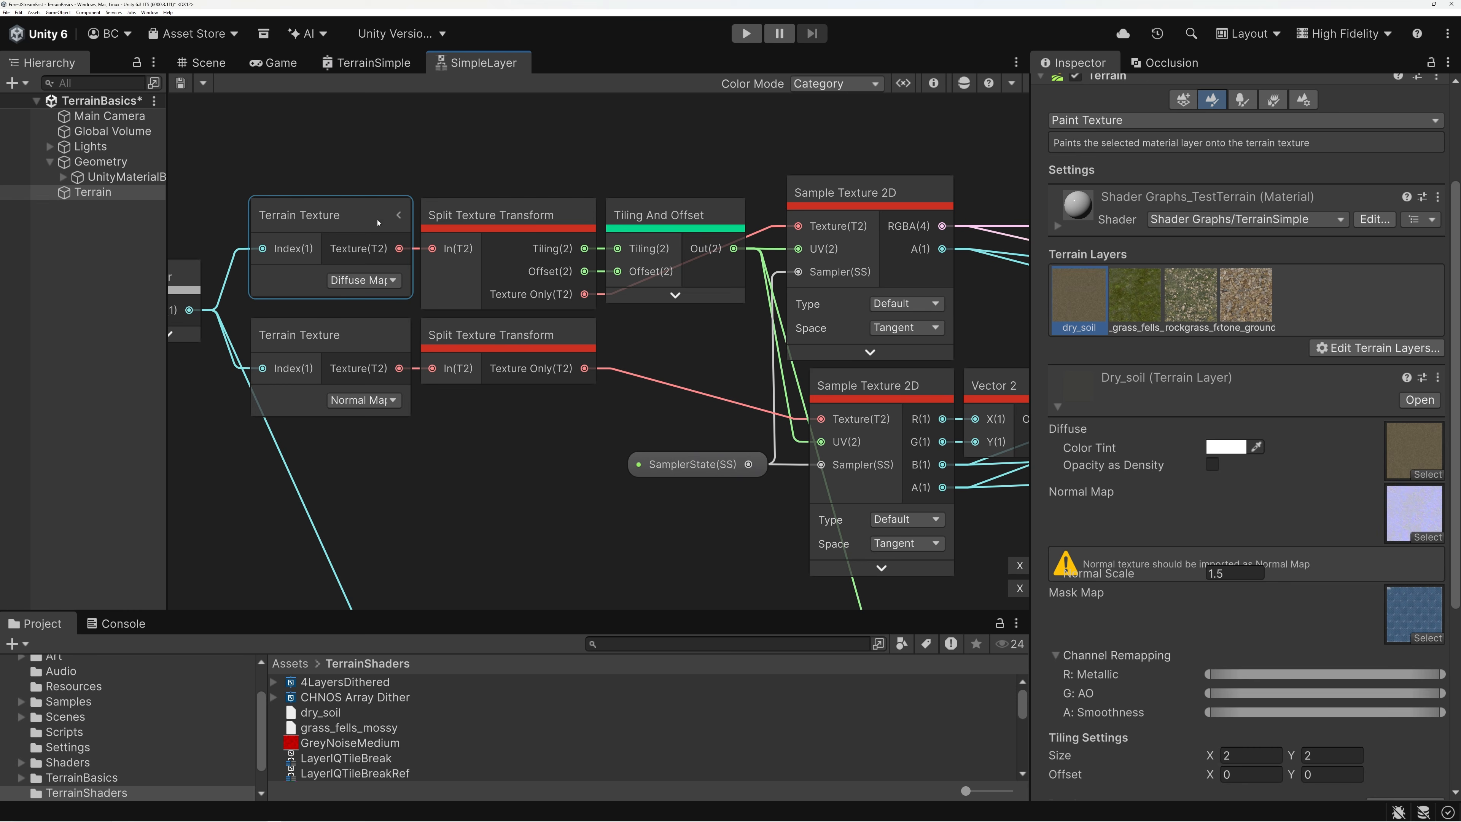
pyautogui.click(399, 215)
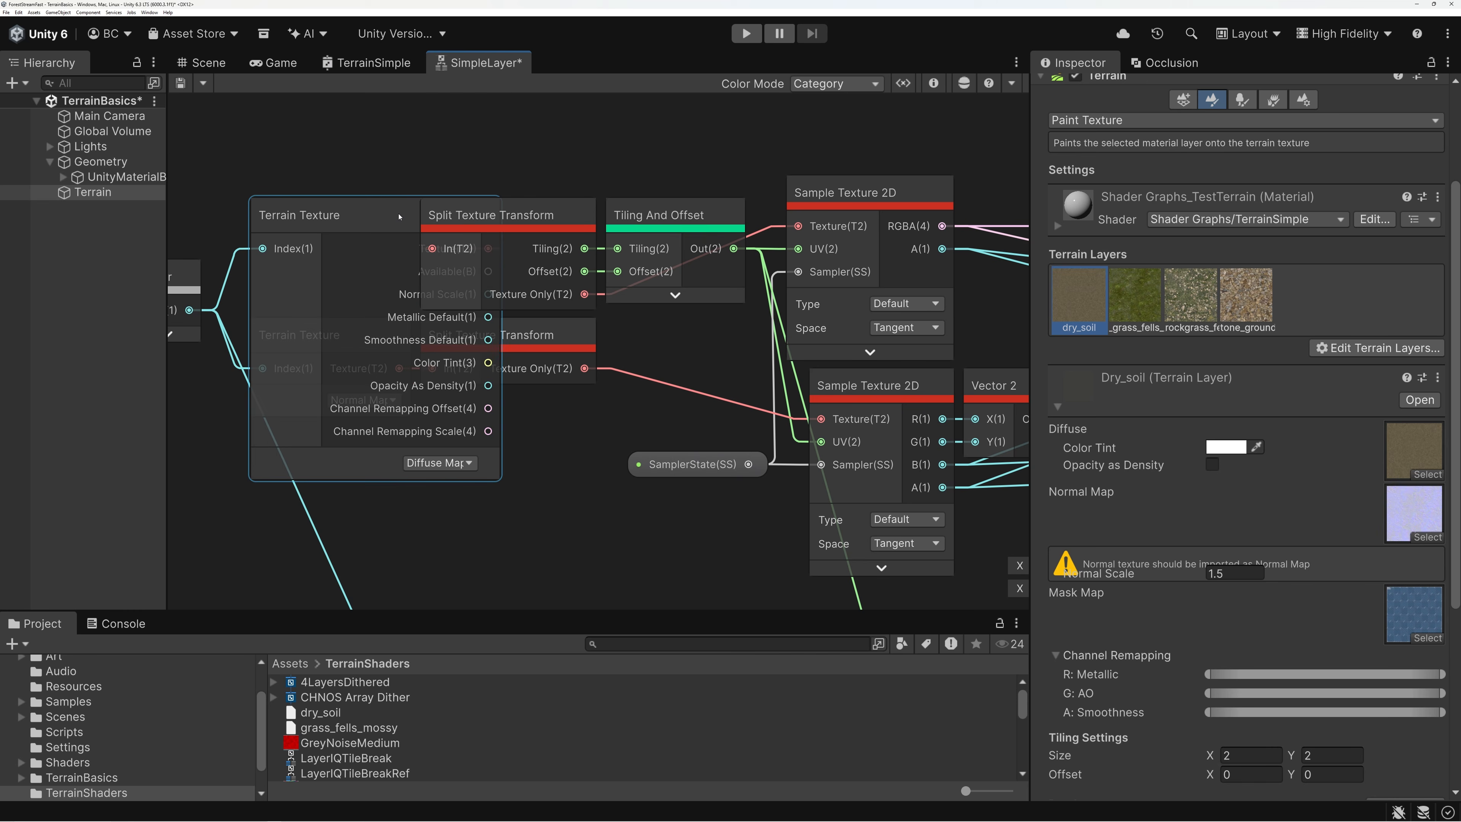
# Step: Move the expanded Diffuse Map Terrain Texture node above the Normal Map one and reposition the Layer node beside them
pyautogui.moveTo(342, 156); pyautogui.dragTo(687, 182, button='middle')
pyautogui.scroll(1, 688, 182)
pyautogui.moveTo(409, 219); pyautogui.dragTo(581, 326)
pyautogui.moveTo(734, 339); pyautogui.dragTo(604, 218)
pyautogui.moveTo(346, 191)
pyautogui.mouseDown()
pyautogui.moveTo(343, 229)
pyautogui.moveTo(354, 191)
pyautogui.mouseUp()
pyautogui.click(296, 215)
pyautogui.moveTo(305, 371); pyautogui.dragTo(286, 503)
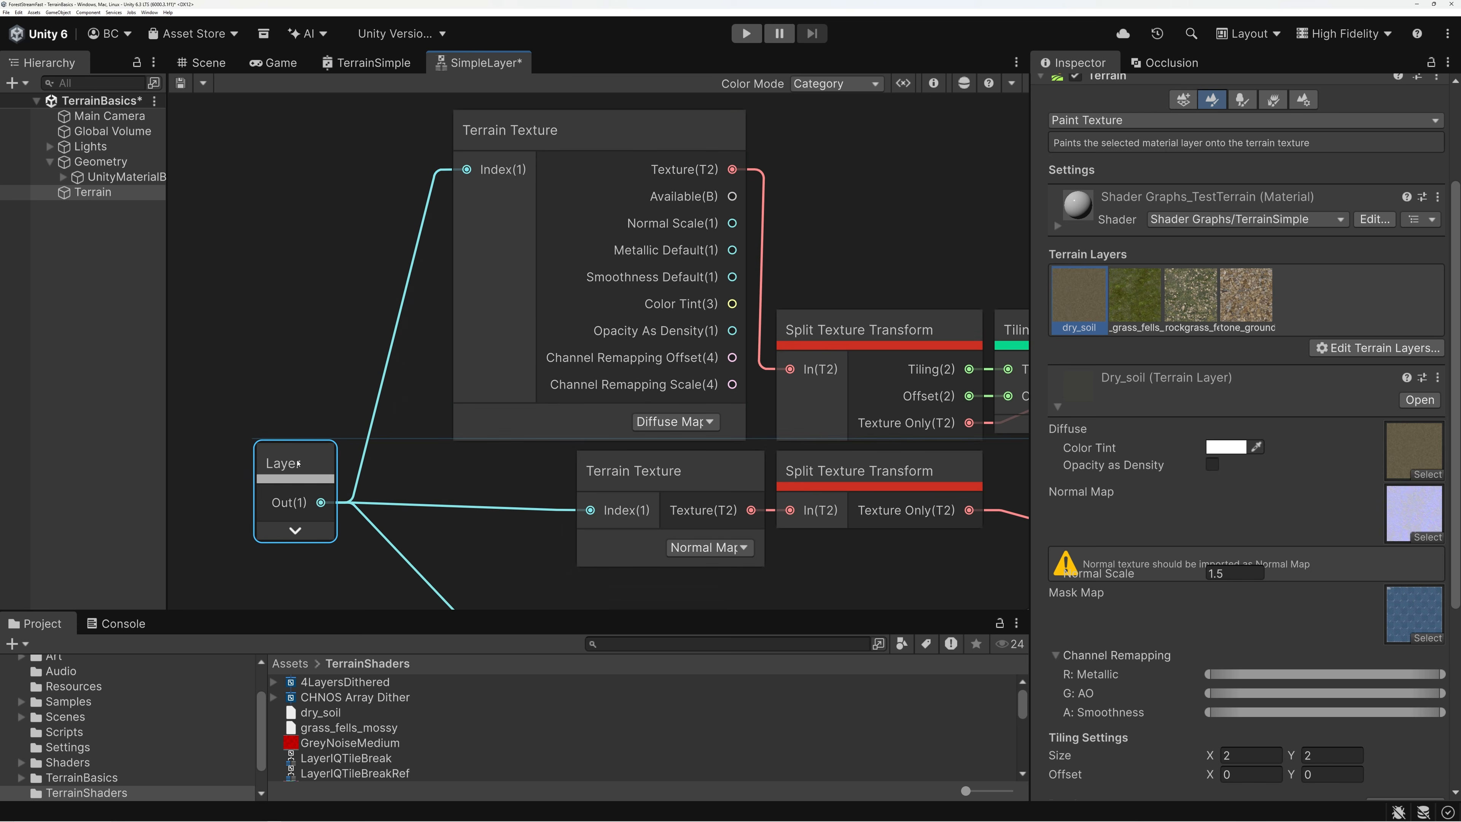
# Step: Add a Multiply node above the diffuse Sample Texture 2D, with the Diffuse Map Terrain Texture's Color Tint output feeding its A input
pyautogui.moveTo(923, 244); pyautogui.dragTo(494, 246, button='middle')
pyautogui.scroll(-1, 495, 246)
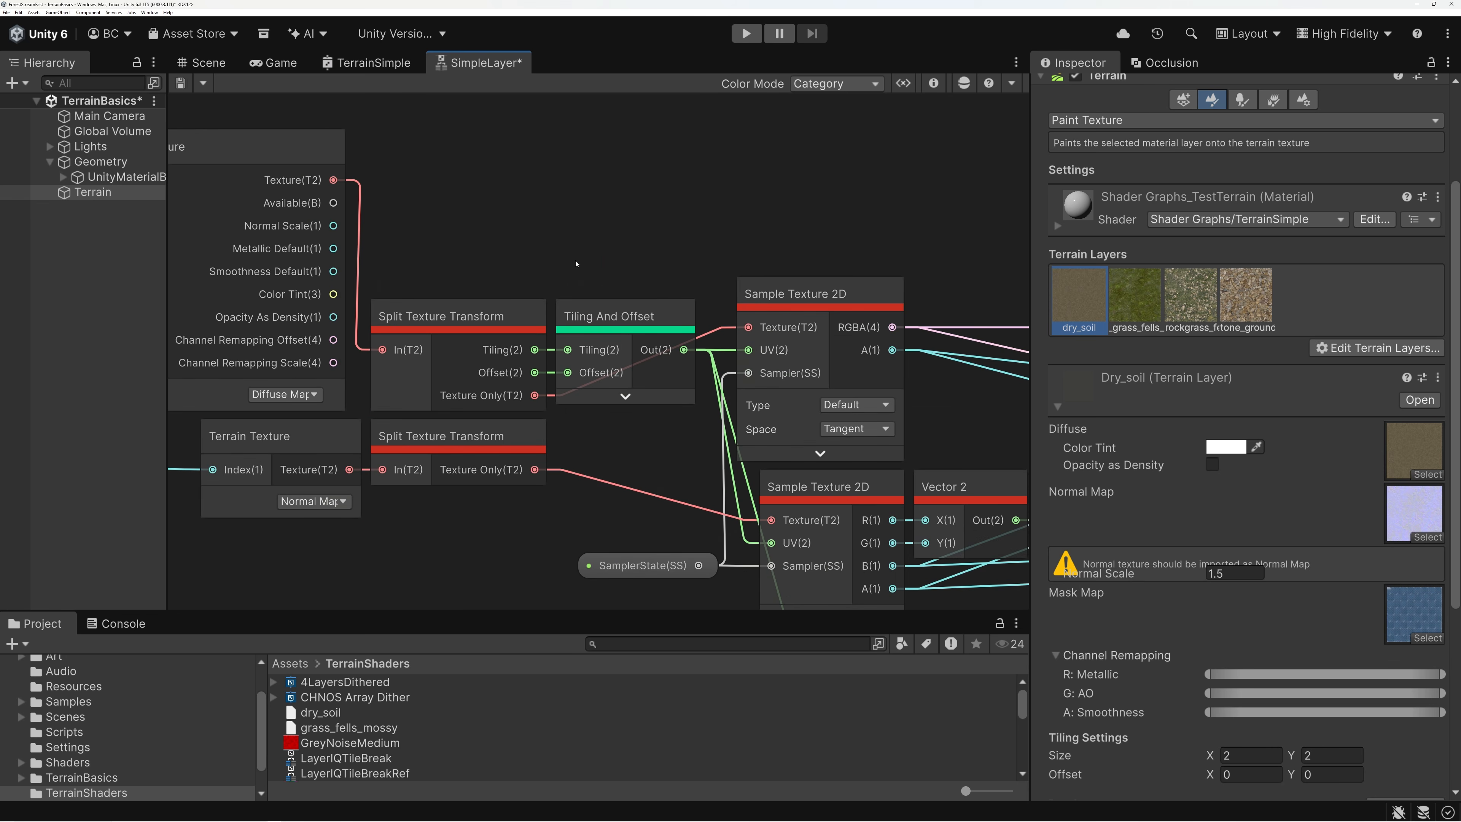
pyautogui.scroll(-1, 925, 289)
pyautogui.moveTo(925, 289); pyautogui.dragTo(661, 282, button='middle')
pyautogui.scroll(-1, 661, 283)
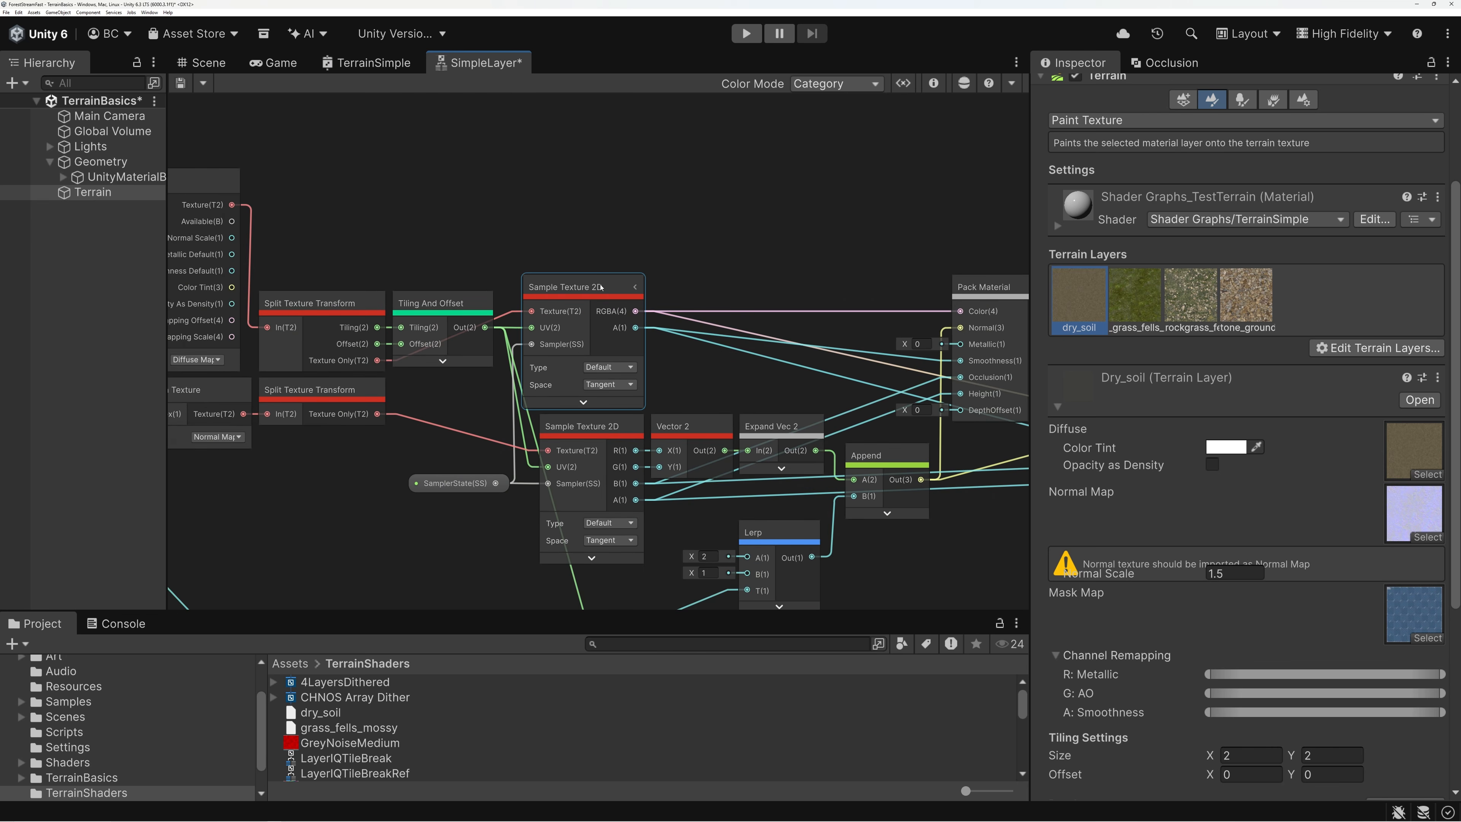
pyautogui.click(575, 291)
pyautogui.scroll(2, 565, 311)
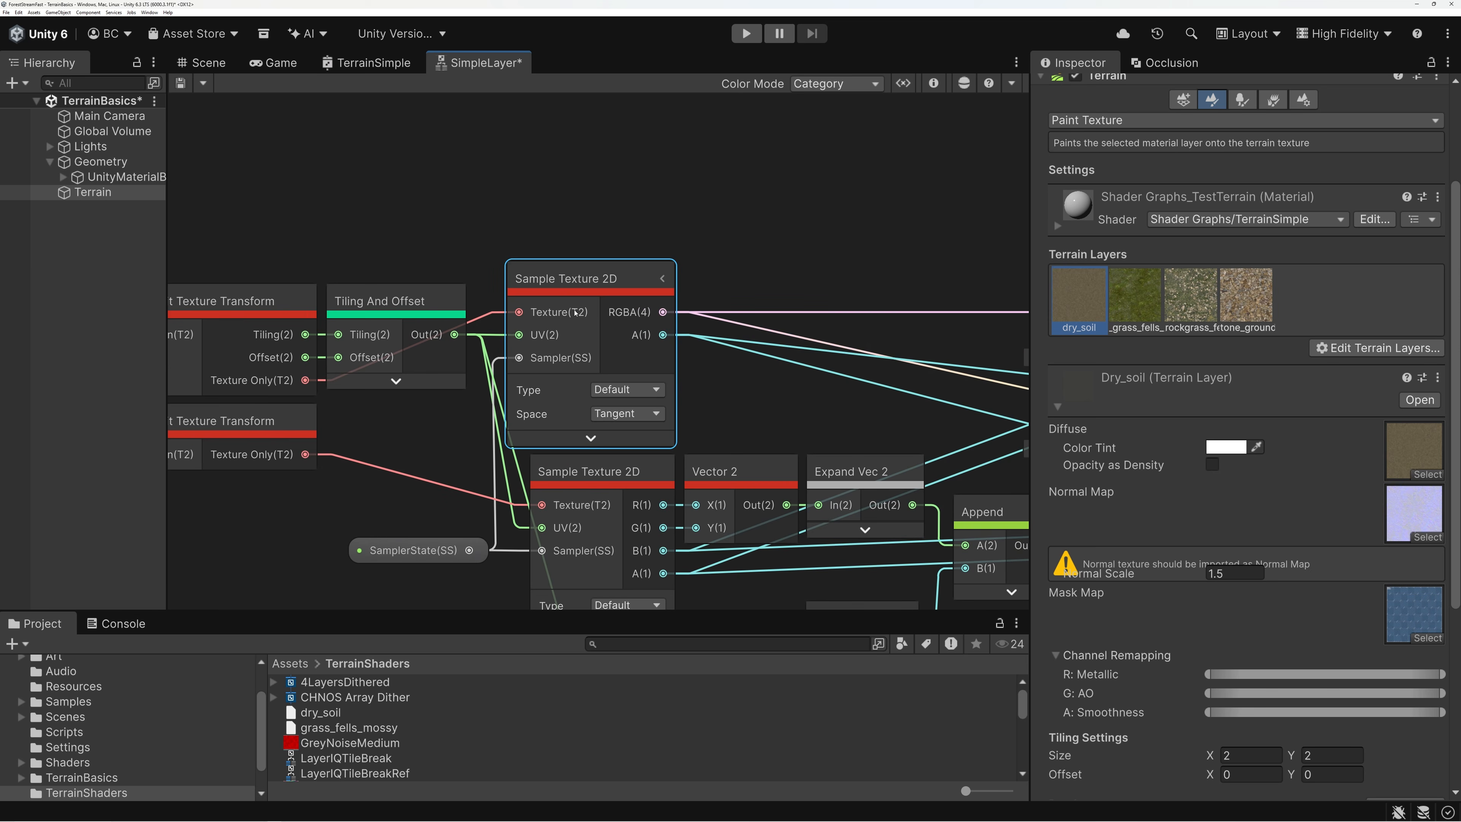
pyautogui.scroll(-2, 575, 312)
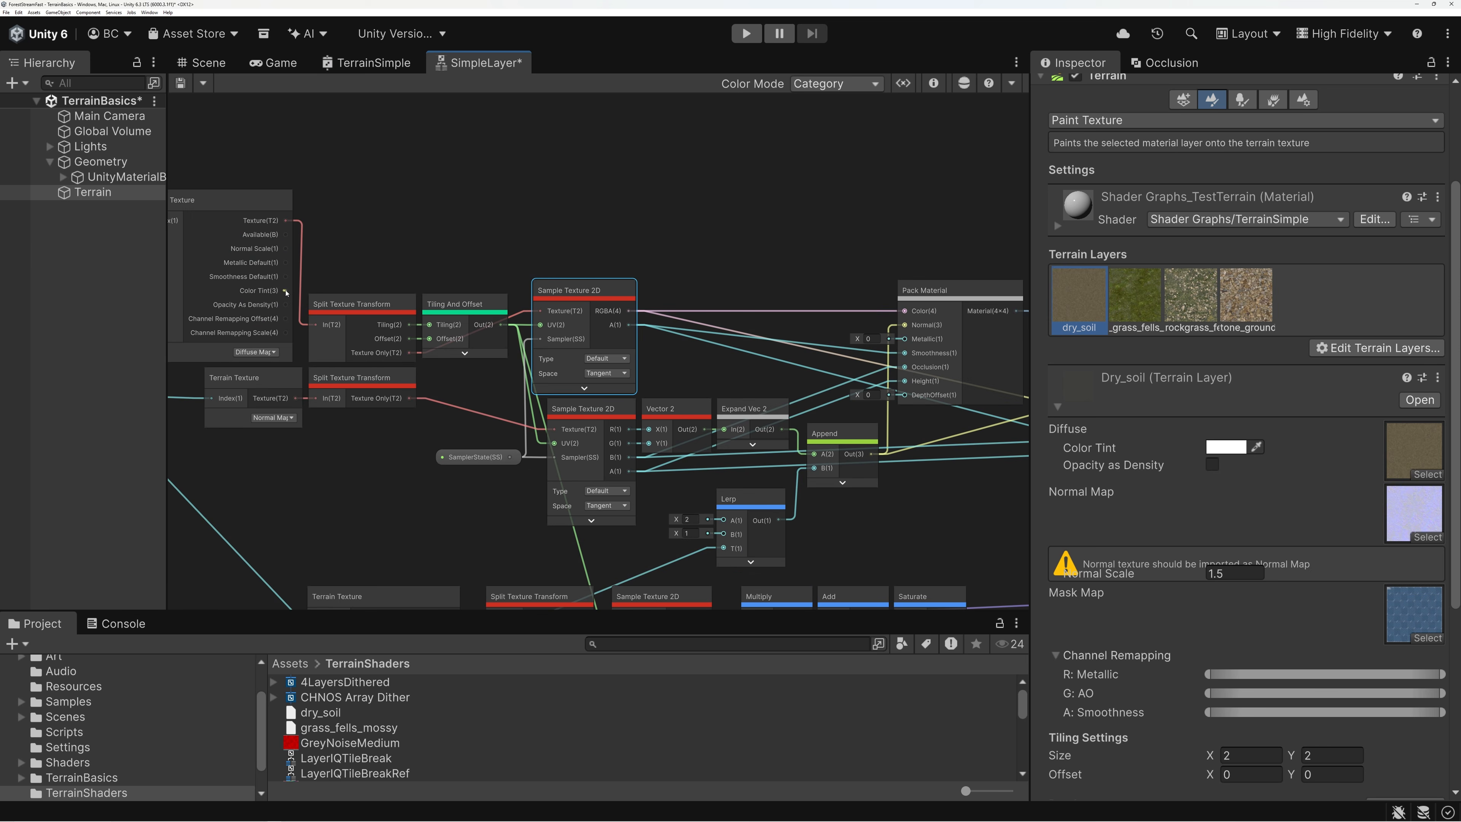
pyautogui.moveTo(286, 292); pyautogui.dragTo(735, 180)
pyautogui.write('mul')
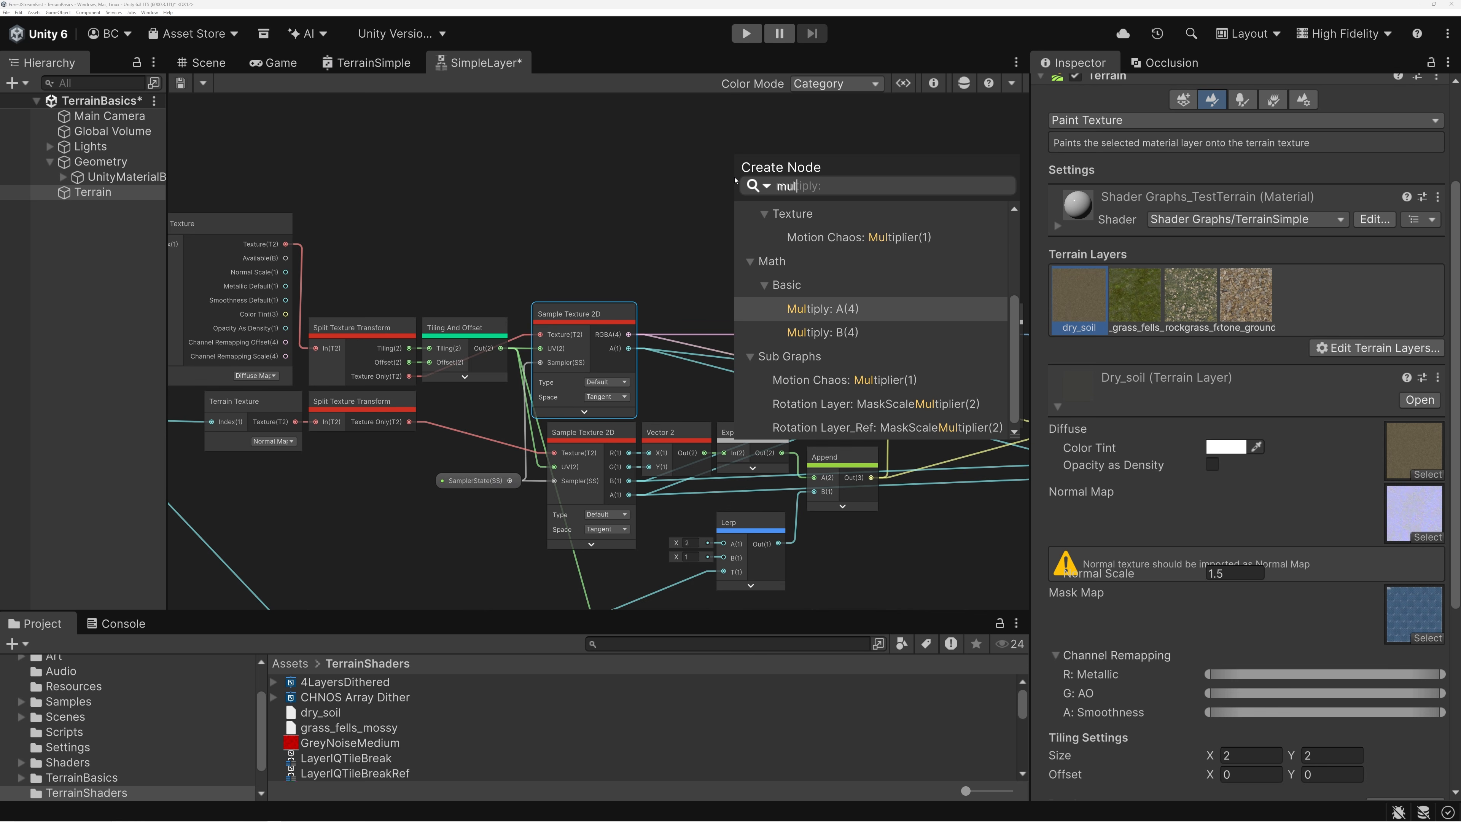
pyautogui.click(816, 311)
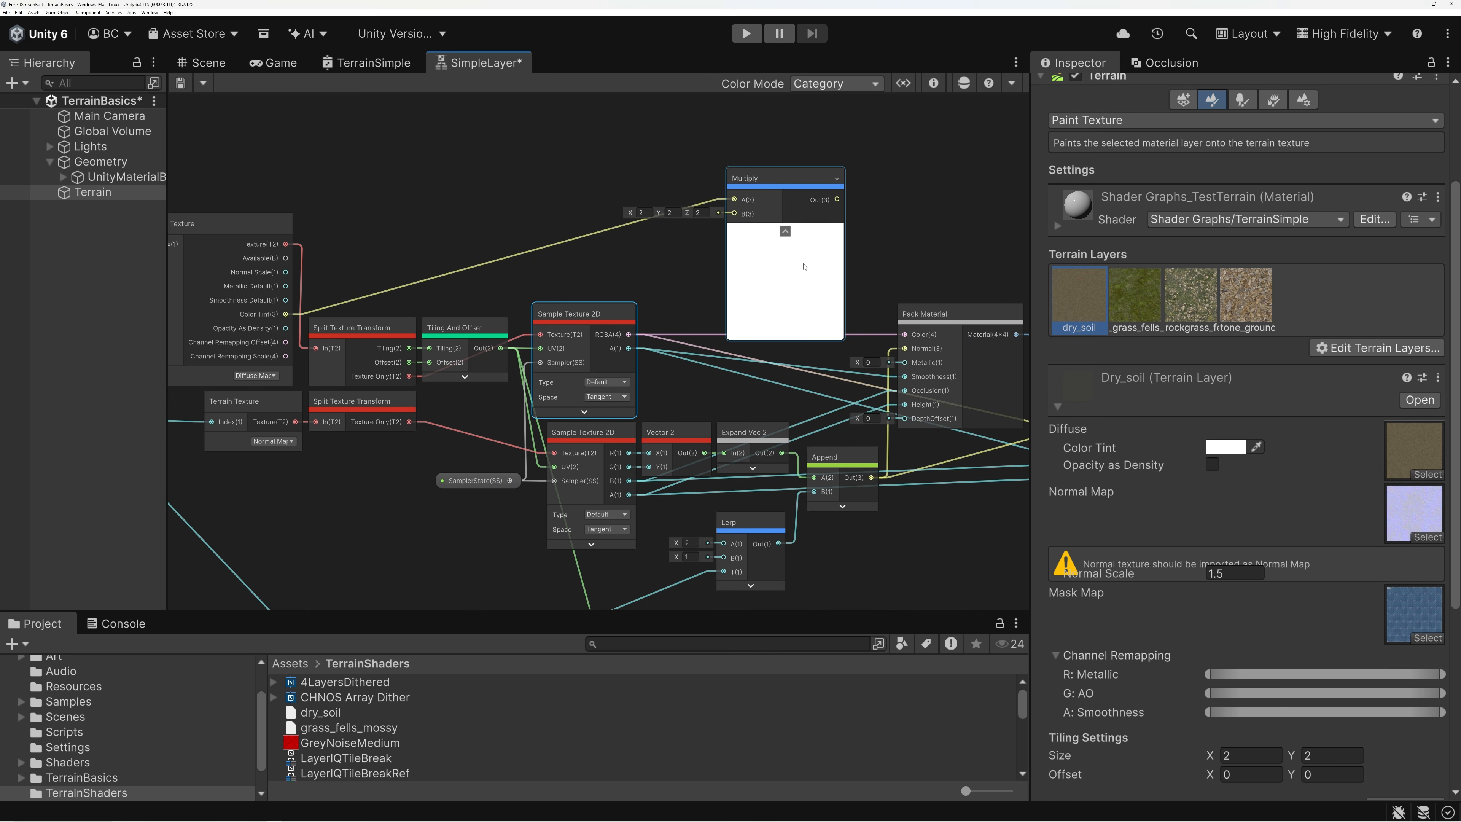
# Step: Connect the diffuse Sample Texture 2D's RGBA output to the Multiply node's B input and collapse the Multiply preview
pyautogui.moveTo(896, 232); pyautogui.dragTo(771, 227, button='middle')
pyautogui.moveTo(504, 330); pyautogui.dragTo(611, 210)
pyautogui.click(660, 223)
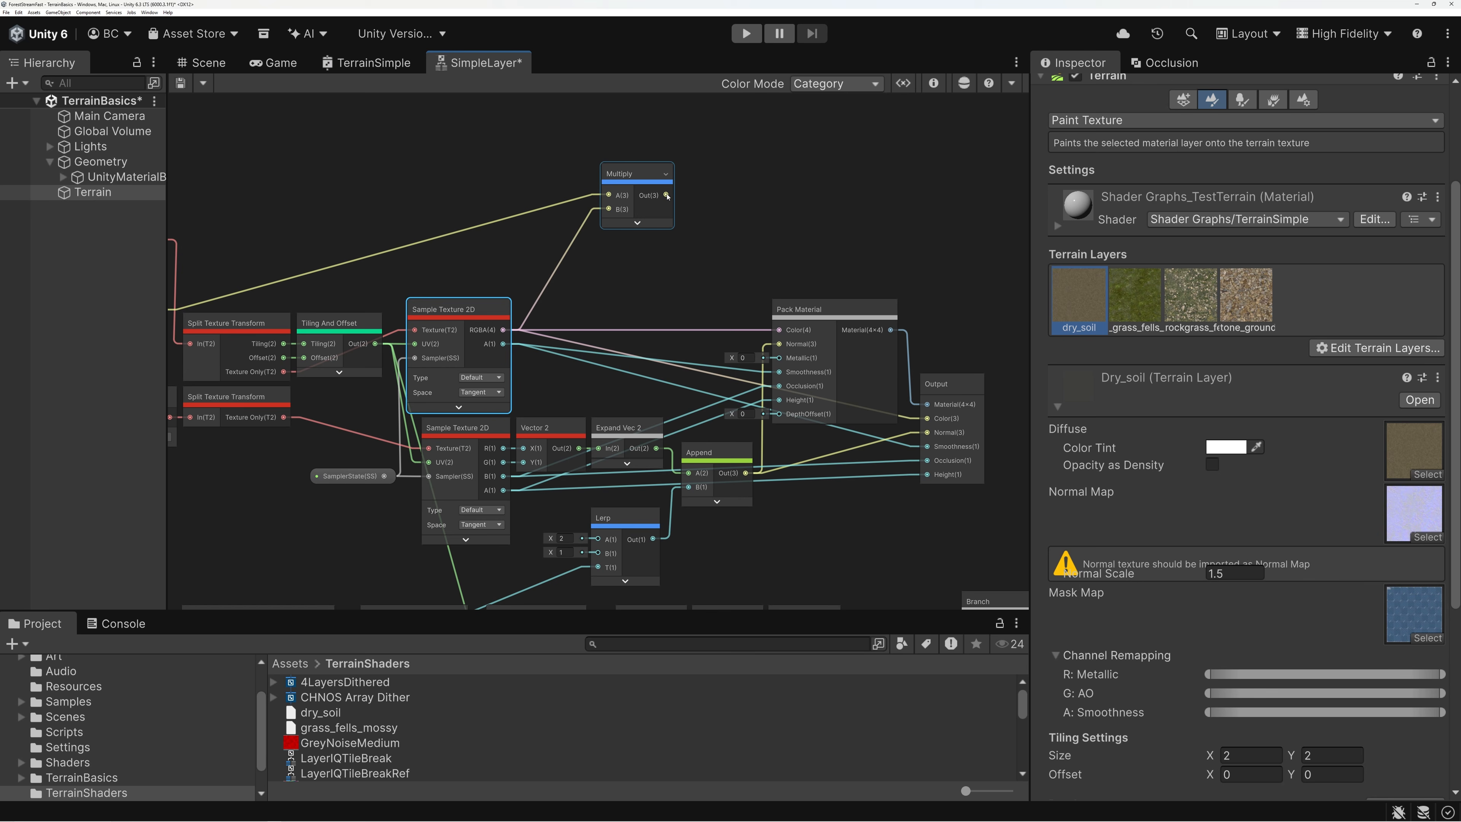
# Step: Connect the Multiply node's output to the Color inputs of Pack Material and Output, save the subgraph and return to the Scene view
pyautogui.moveTo(667, 195); pyautogui.dragTo(779, 330)
pyautogui.moveTo(667, 195); pyautogui.dragTo(928, 419)
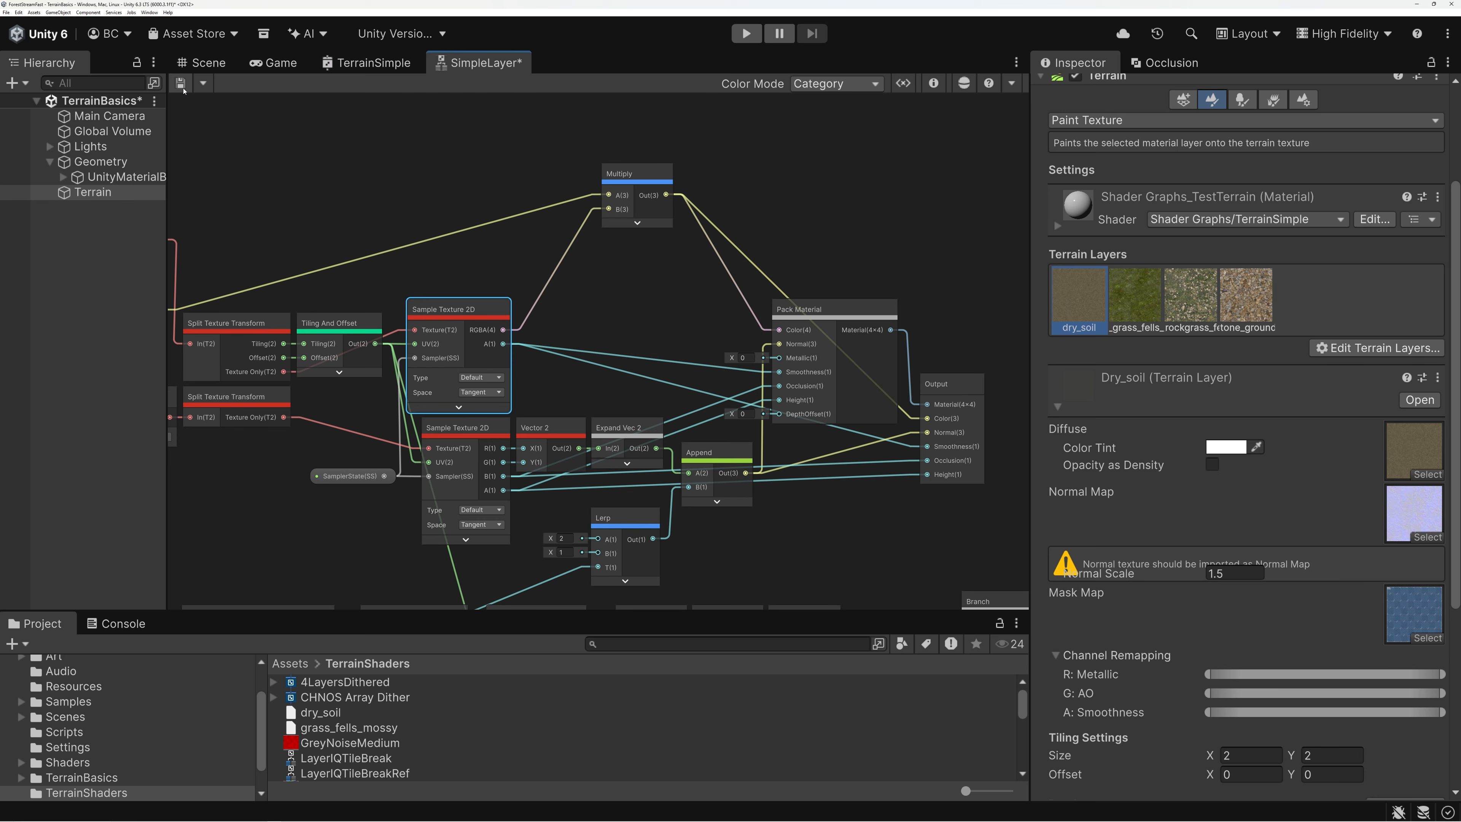
pyautogui.click(203, 63)
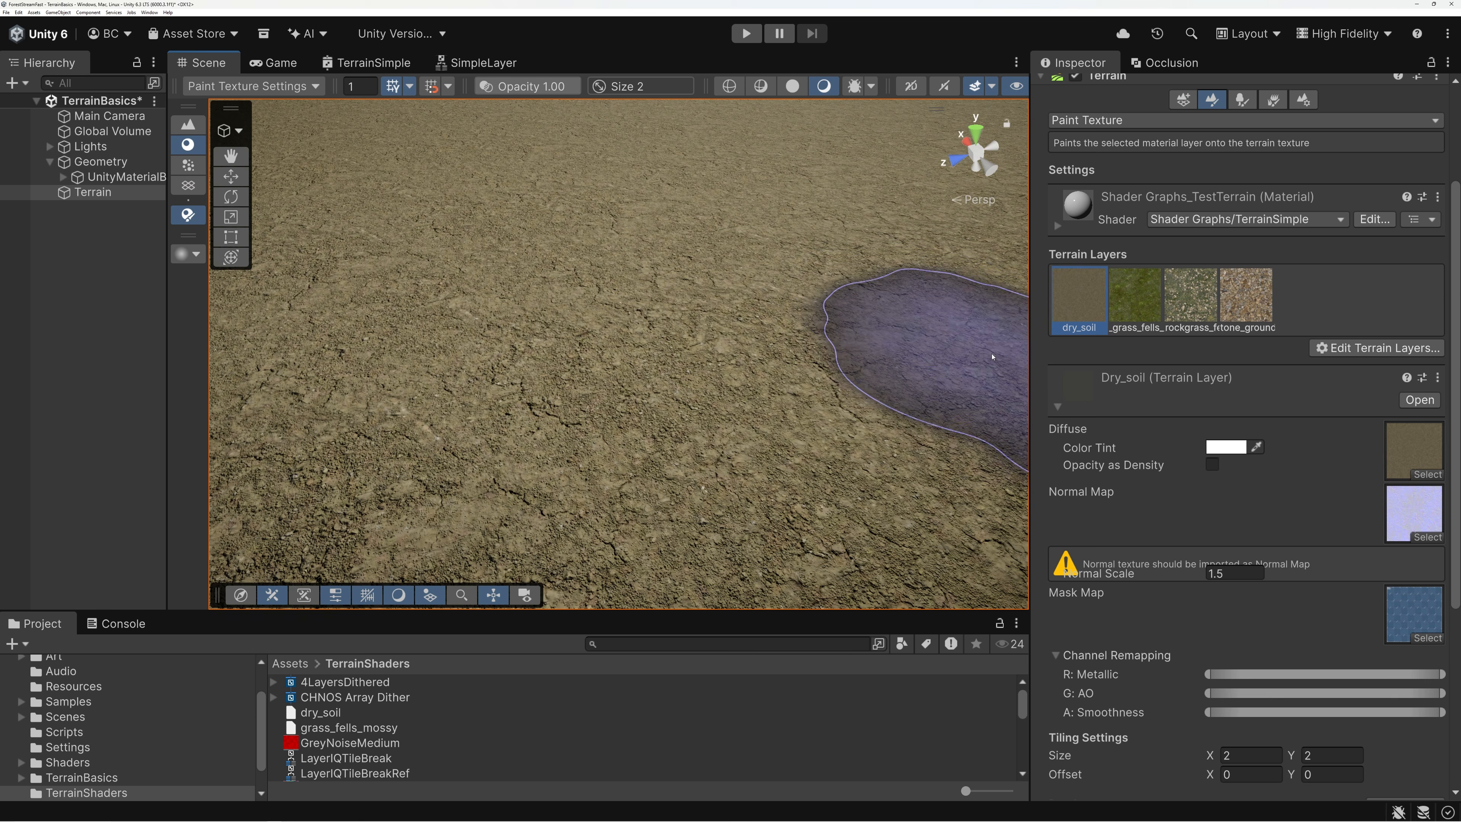
# Step: Set the Dry_soil layer's Color Tint to the orange FFC36C and close the color picker
pyautogui.click(1222, 448)
pyautogui.moveTo(1317, 357); pyautogui.dragTo(1284, 330)
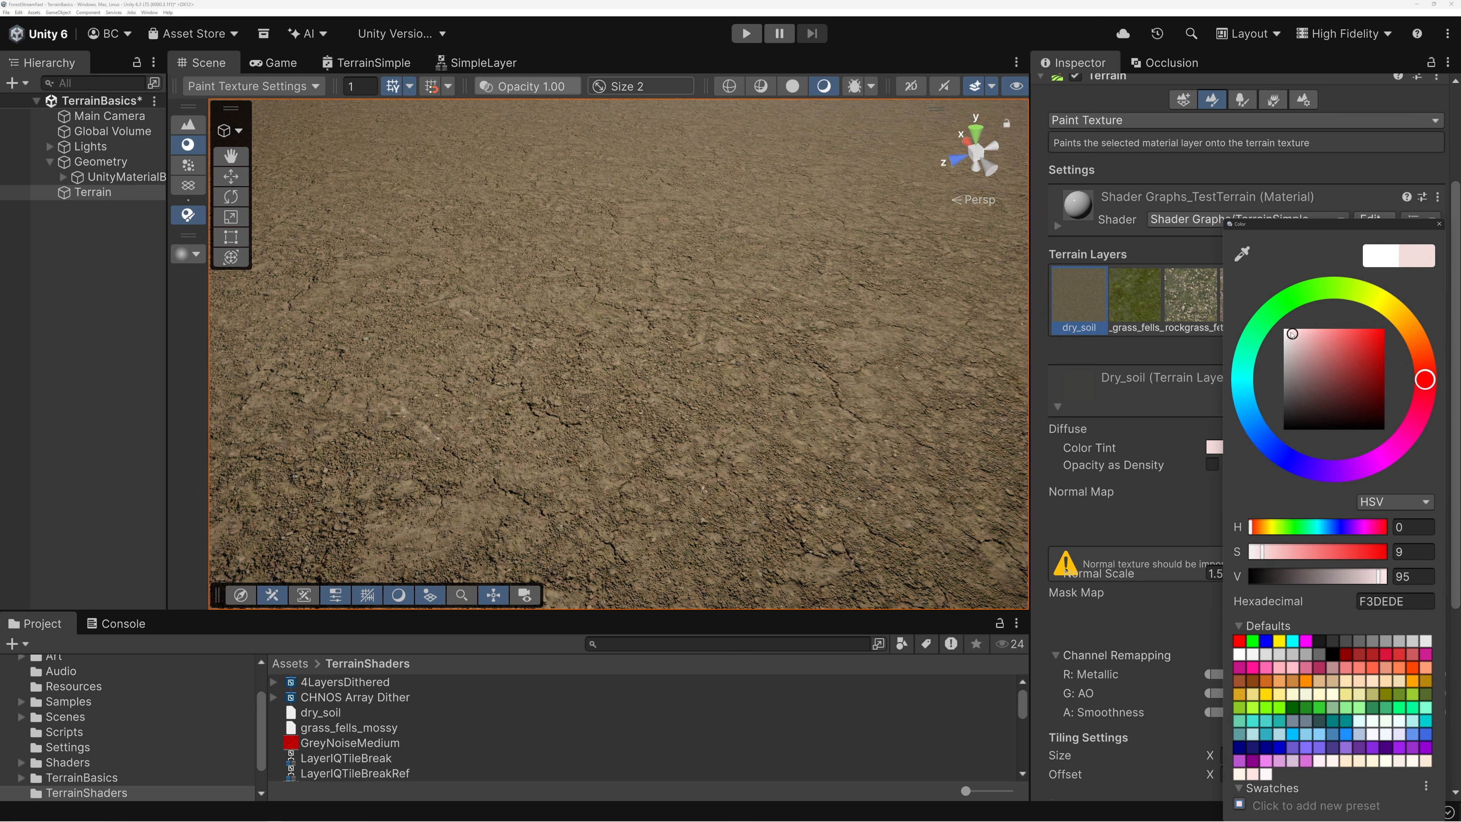
pyautogui.moveTo(1427, 378); pyautogui.dragTo(1412, 327)
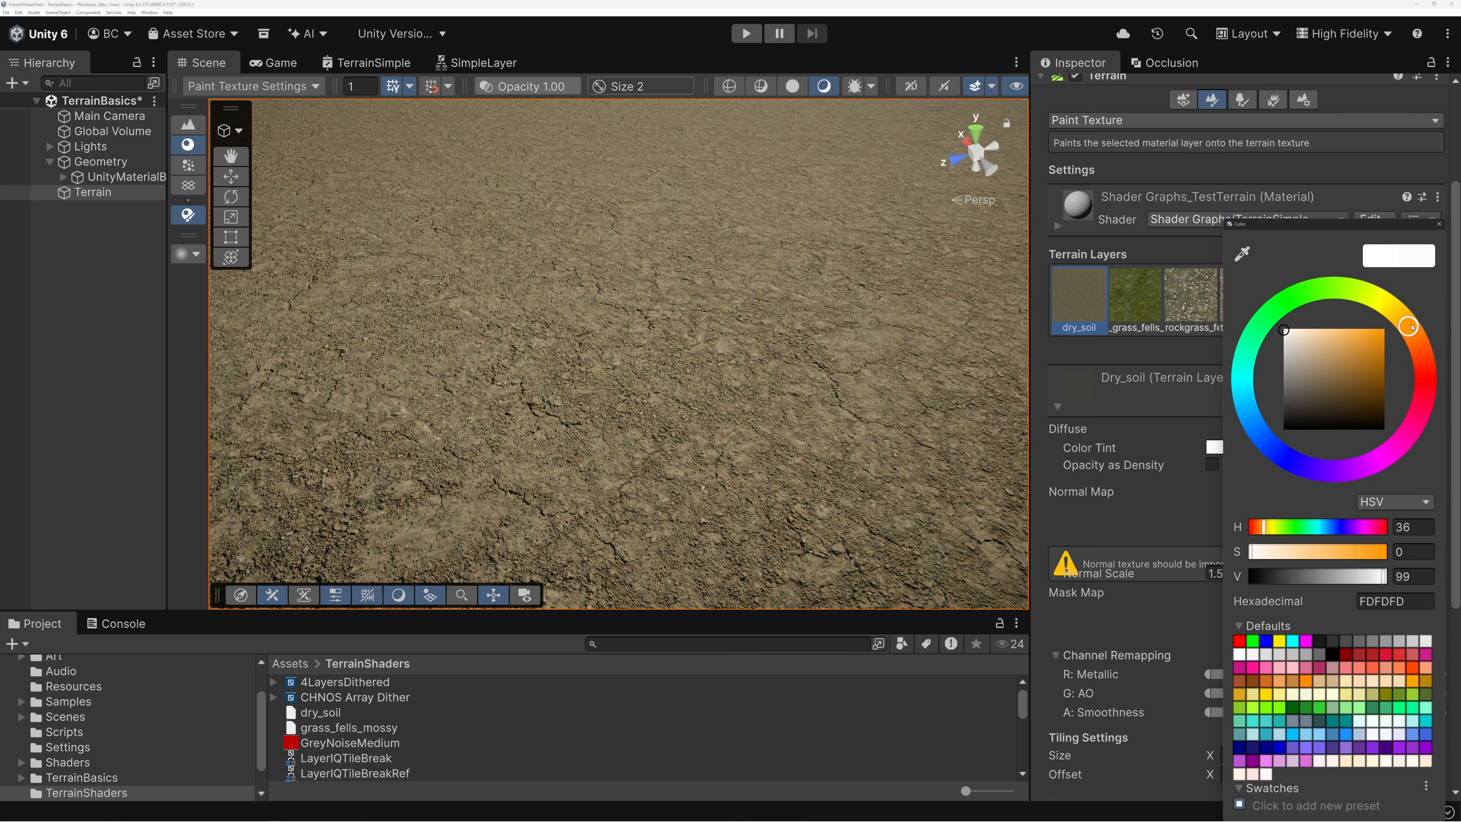
pyautogui.moveTo(1306, 359); pyautogui.dragTo(1342, 329)
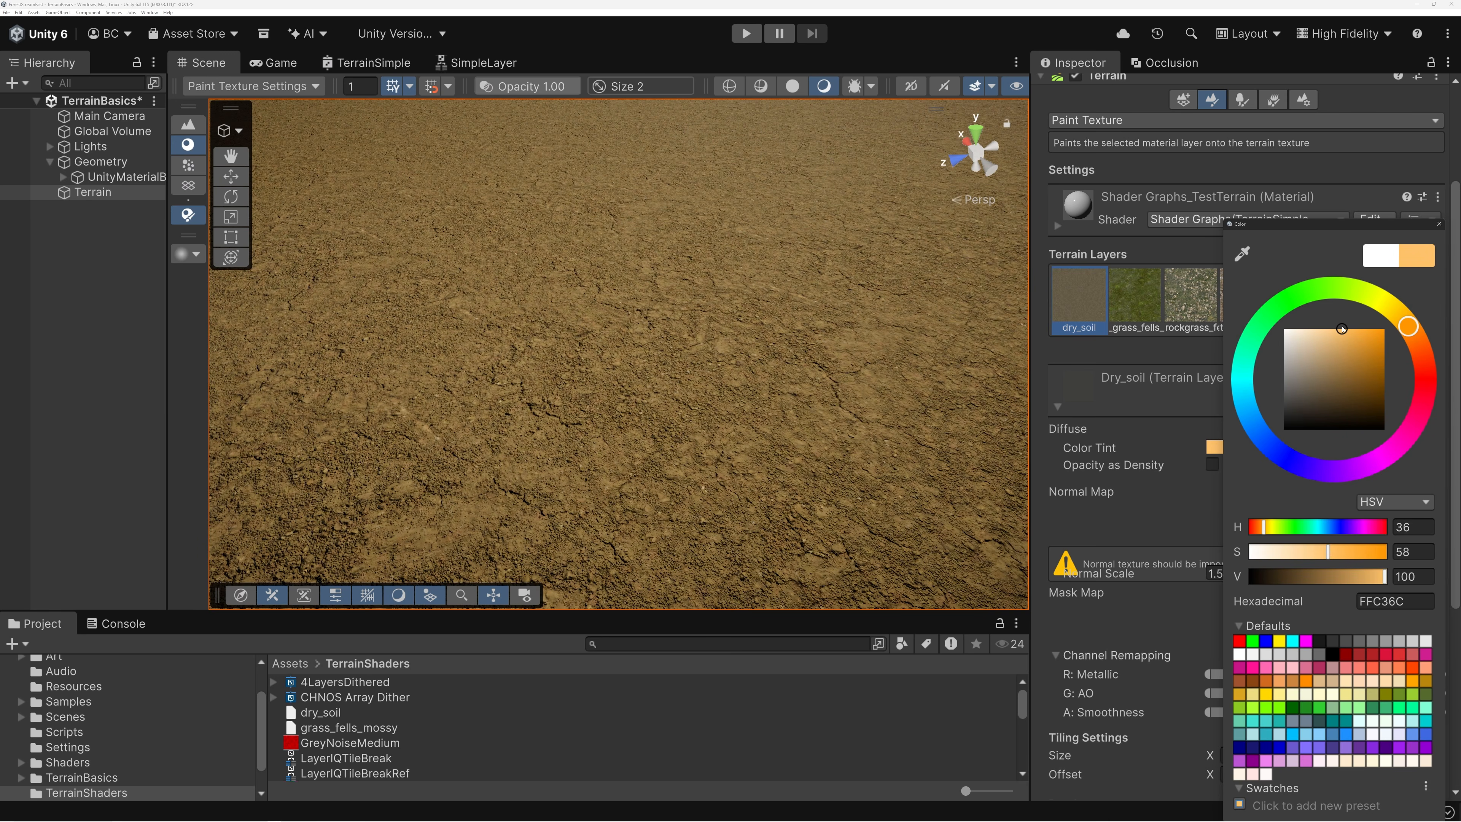
pyautogui.click(1439, 223)
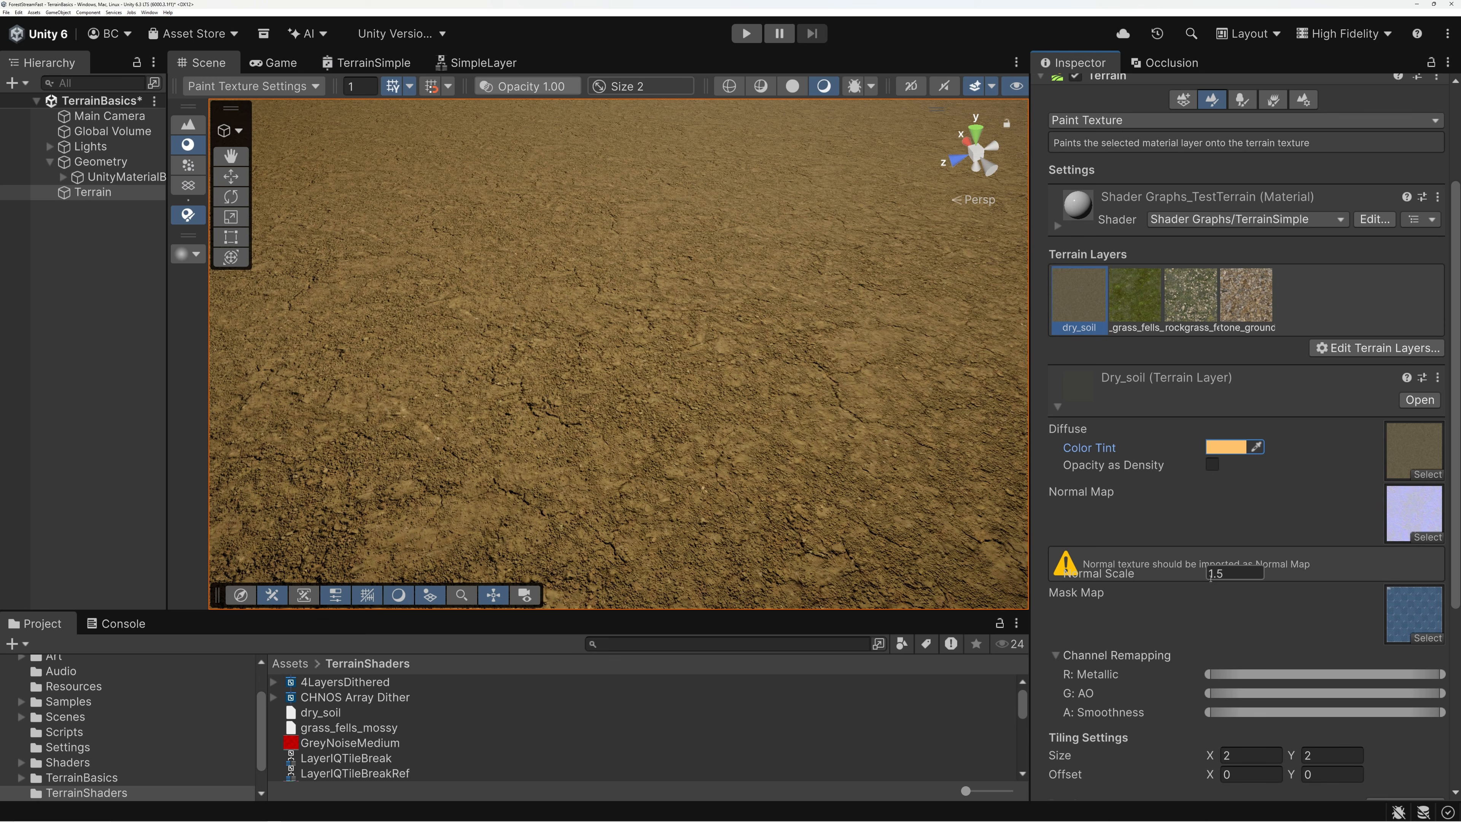
pyautogui.scroll(-5, 1215, 574)
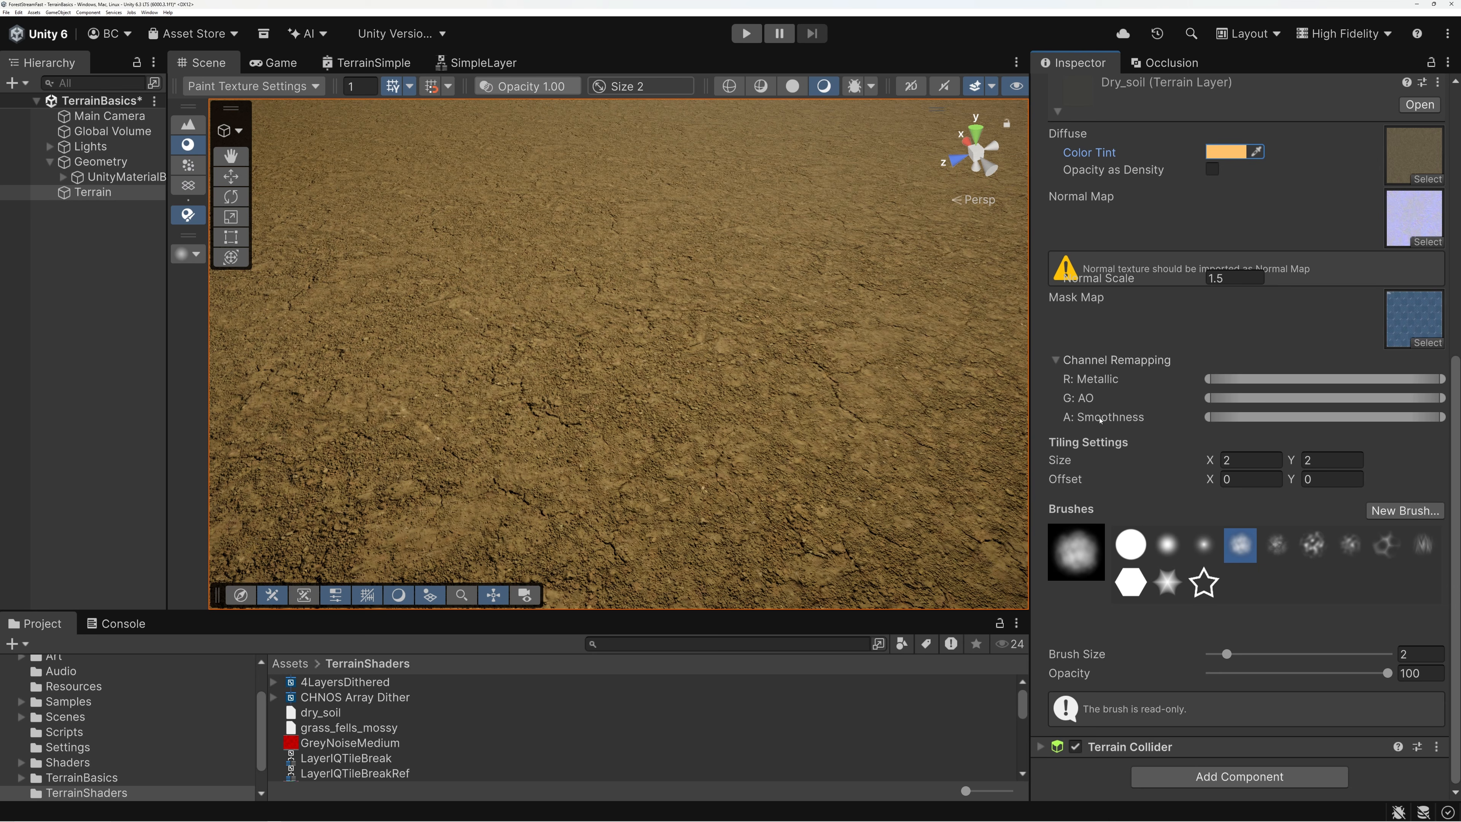
# Step: In the SimpleLayer subgraph, move the Pack Material and Output nodes farther right to make room for more nodes
pyautogui.click(479, 65)
pyautogui.moveTo(632, 331); pyautogui.dragTo(683, 194, button='middle')
pyautogui.scroll(-3, 684, 194)
pyautogui.moveTo(948, 375); pyautogui.dragTo(947, 375)
pyautogui.moveTo(804, 214); pyautogui.dragTo(920, 215)
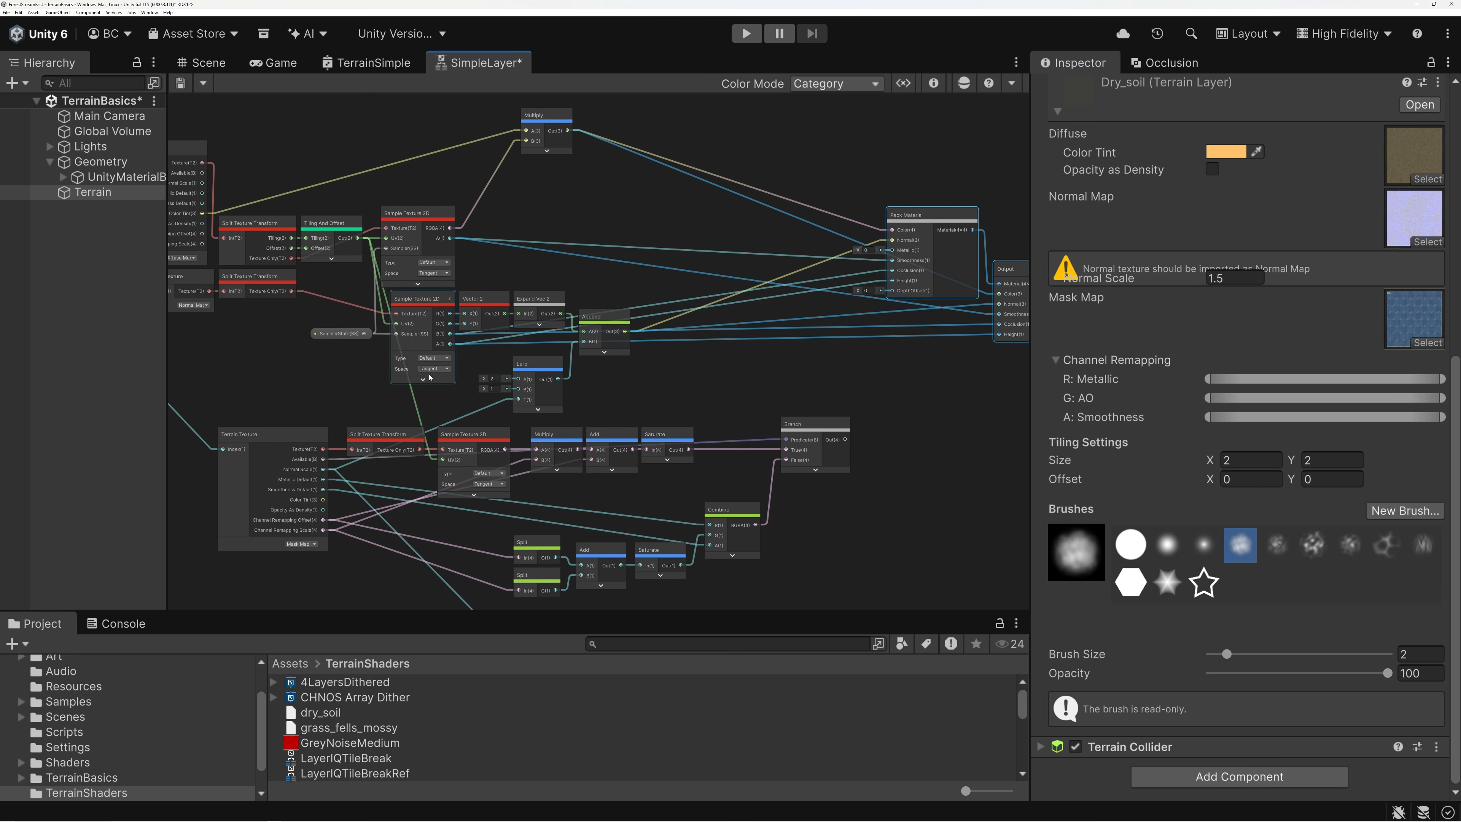
# Step: Examine the Mask Map branch and the alpha connections of the diffuse Sample Texture 2D node
pyautogui.moveTo(212, 439); pyautogui.dragTo(249, 295, button='middle')
pyautogui.click(217, 303)
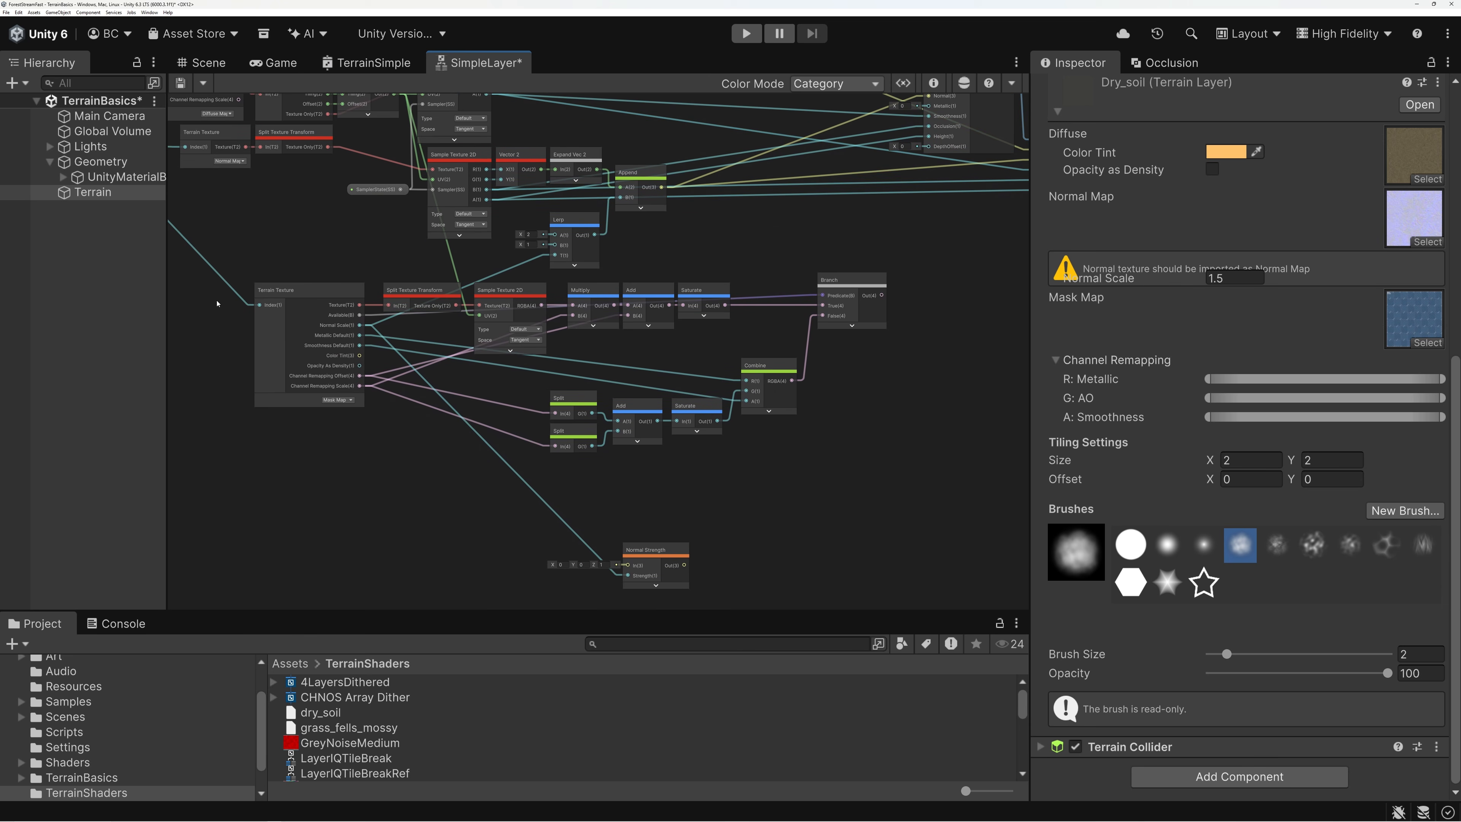
pyautogui.moveTo(872, 608); pyautogui.dragTo(874, 610)
pyautogui.moveTo(635, 308); pyautogui.dragTo(655, 543)
pyautogui.click(665, 277)
pyautogui.moveTo(680, 277); pyautogui.dragTo(698, 520, button='middle')
pyautogui.scroll(3, 596, 304)
pyautogui.moveTo(691, 339); pyautogui.dragTo(557, 309, button='middle')
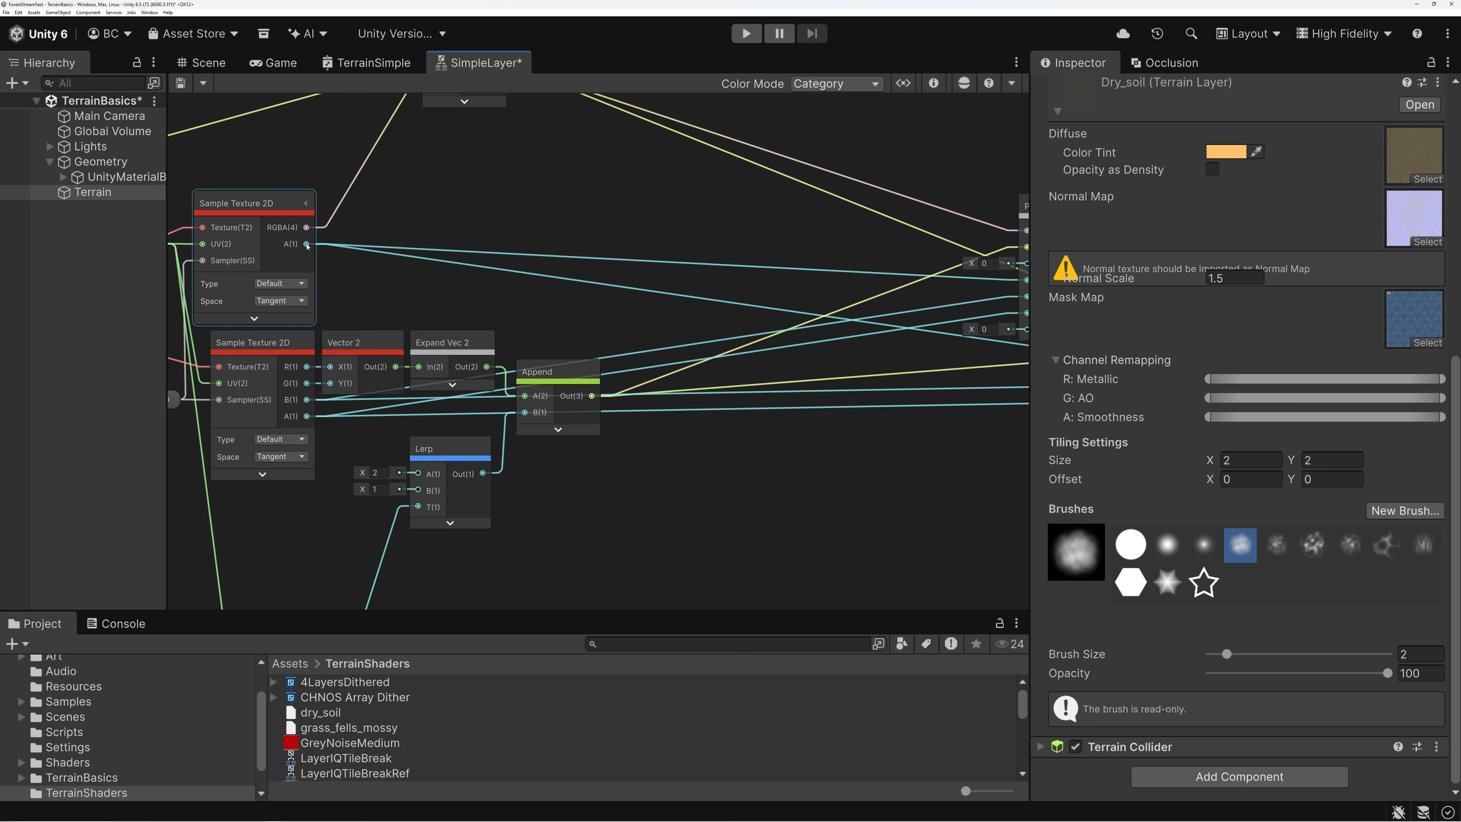
# Step: Add a Combine node below the Append node and connect the diffuse Sample Texture 2D's A output to its A input
pyautogui.click(257, 207)
pyautogui.click(670, 210)
pyautogui.press('space')
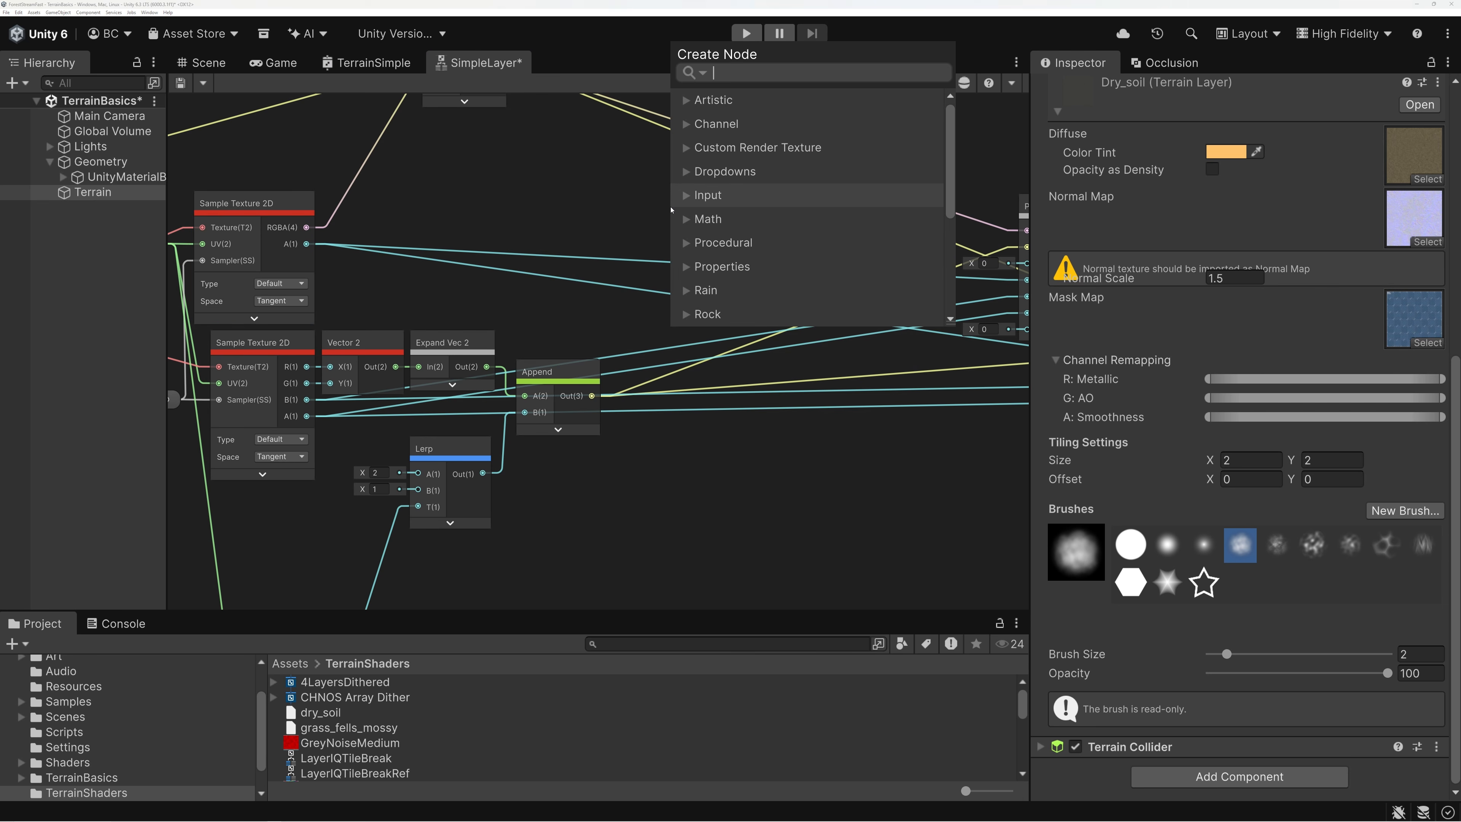
pyautogui.write('combine')
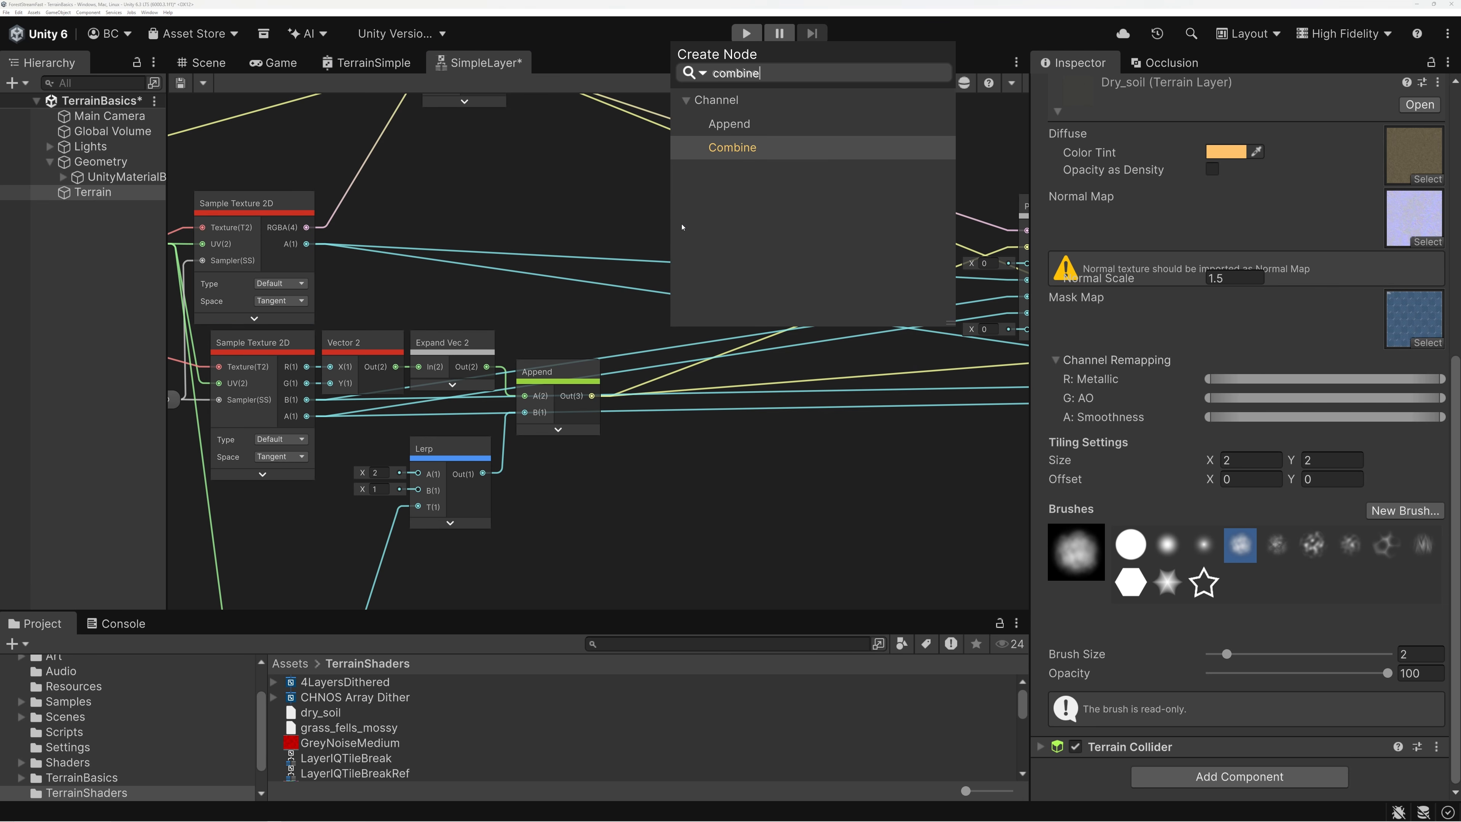
pyautogui.press('Return')
pyautogui.moveTo(304, 244); pyautogui.dragTo(772, 567)
pyautogui.moveTo(732, 515); pyautogui.dragTo(753, 406, button='middle')
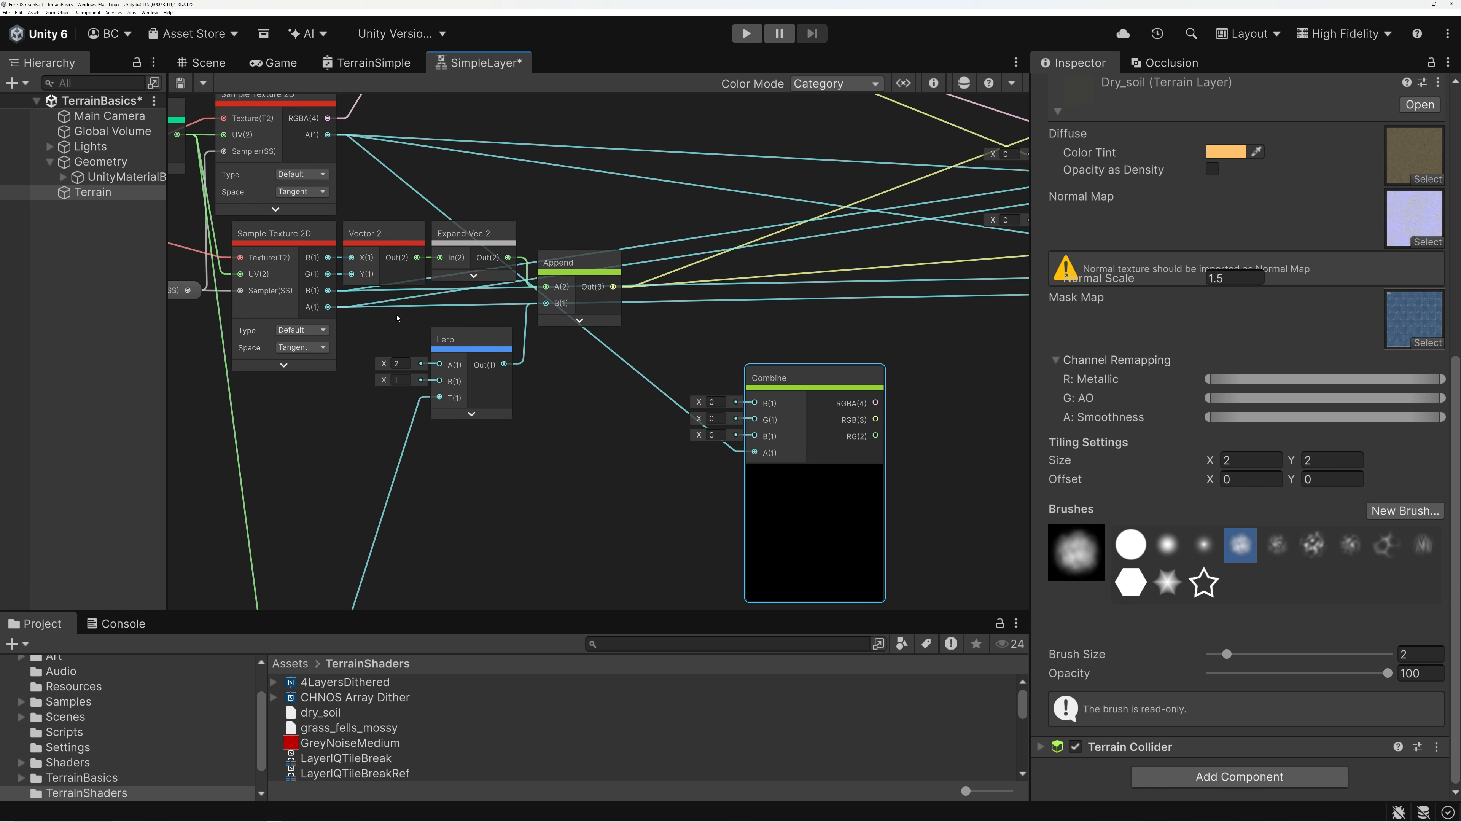
# Step: Connect the second Sample Texture 2D's B and A outputs to the Combine node's G and B inputs, and collapse its preview
pyautogui.moveTo(752, 340)
pyautogui.mouseDown(button='middle')
pyautogui.moveTo(477, 332)
pyautogui.moveTo(748, 334)
pyautogui.mouseUp(button='middle')
pyautogui.scroll(-1, 749, 333)
pyautogui.moveTo(397, 292); pyautogui.dragTo(760, 403)
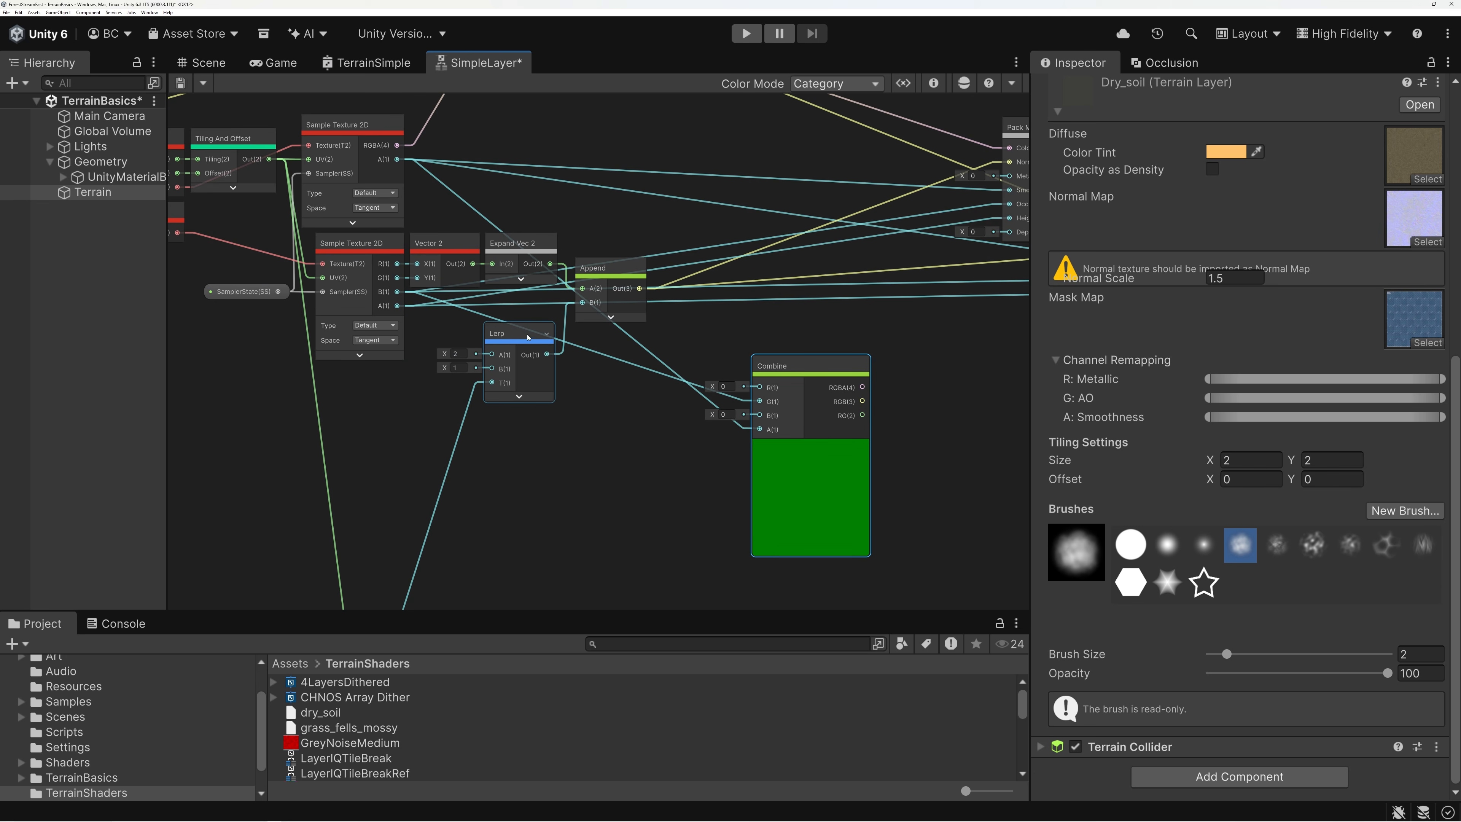
pyautogui.moveTo(690, 346)
pyautogui.mouseDown(button='middle')
pyautogui.moveTo(451, 333)
pyautogui.moveTo(675, 327)
pyautogui.mouseUp(button='middle')
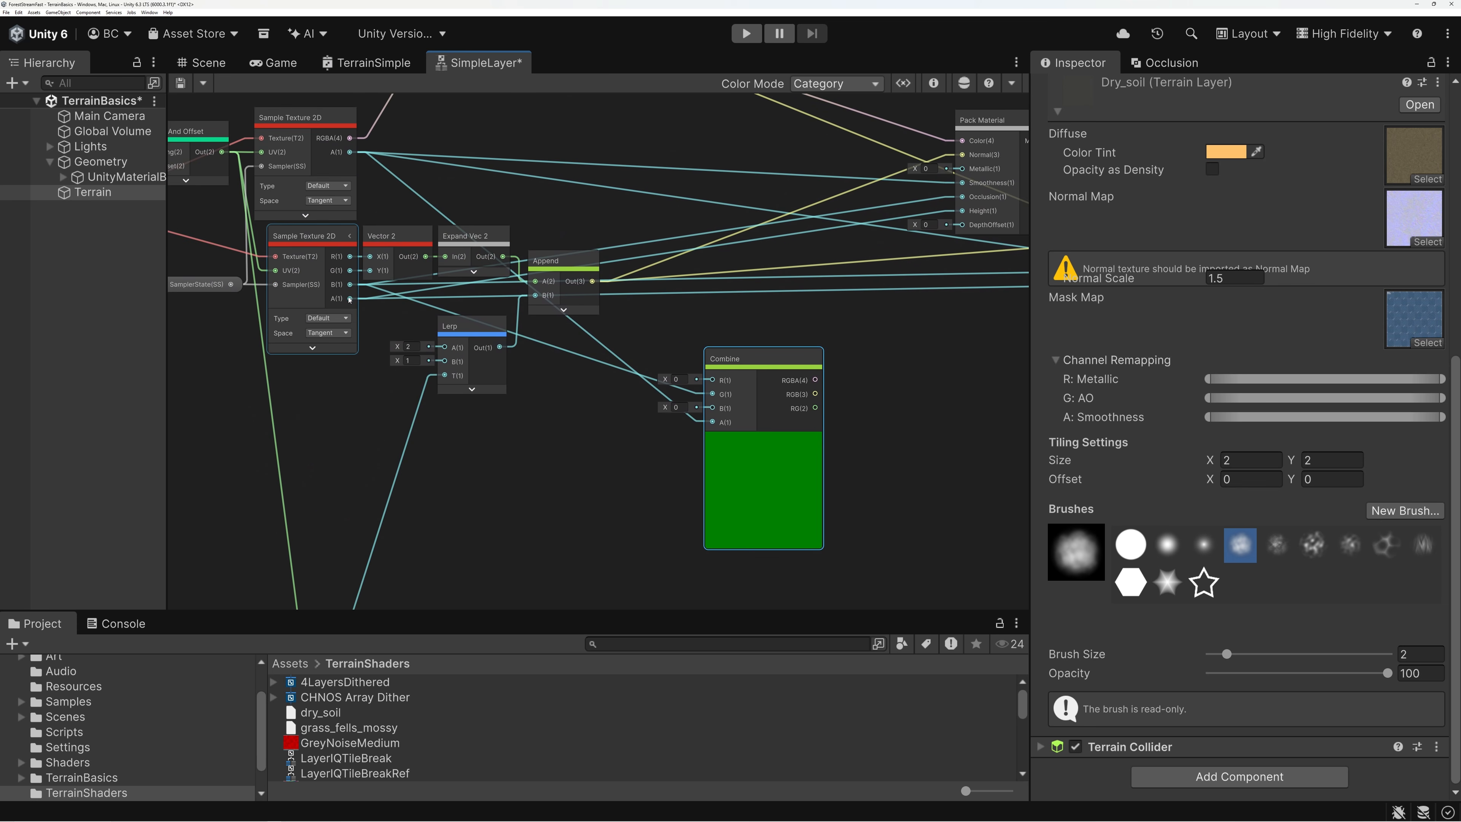
pyautogui.moveTo(350, 298); pyautogui.dragTo(713, 408)
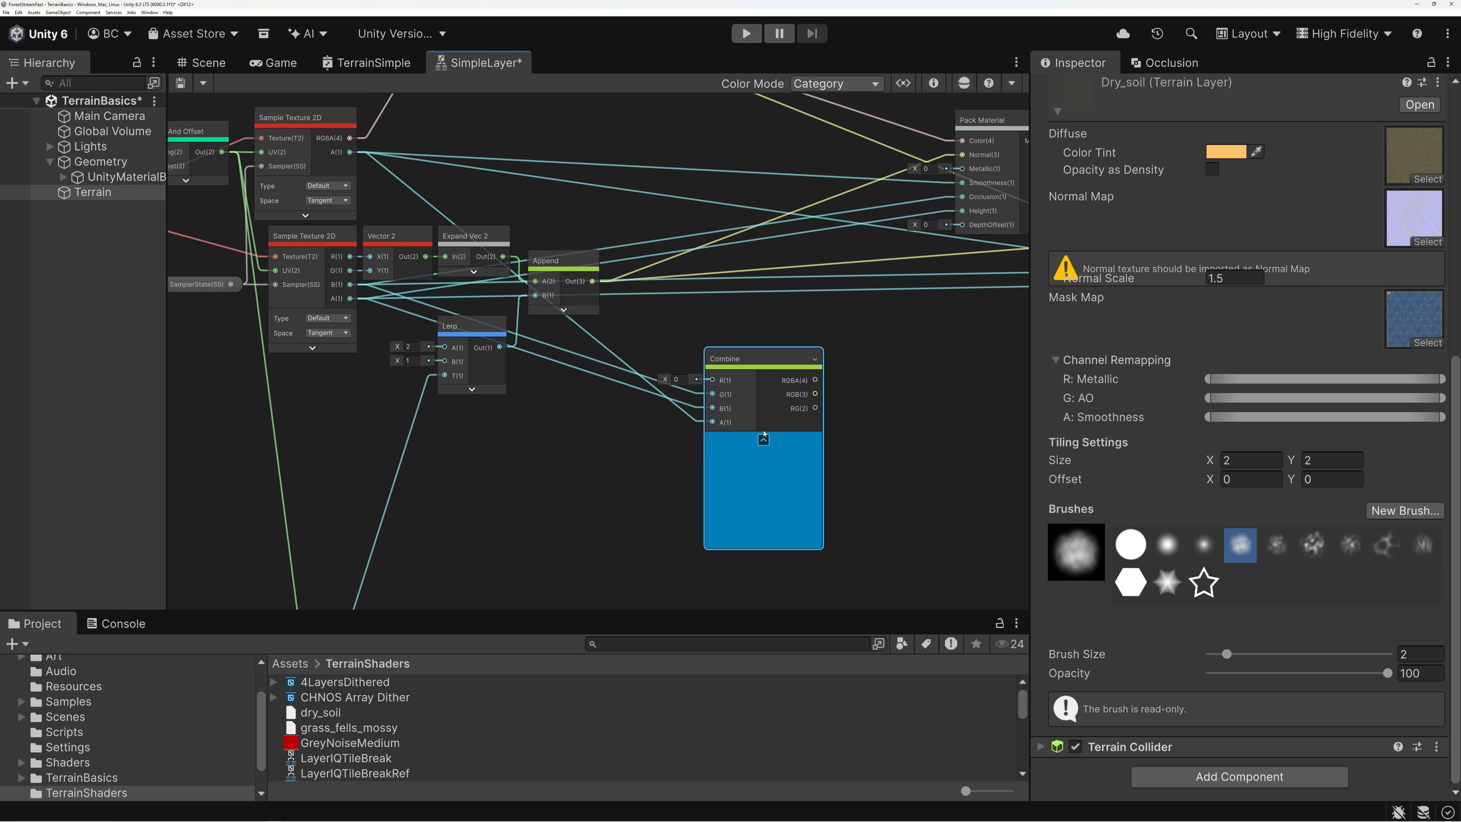
pyautogui.click(763, 440)
# Step: Expand the Normal Map Terrain Texture node's ports and place a Multiply node fed by the Combine node's RGBA output beside it
pyautogui.scroll(-3, 682, 421)
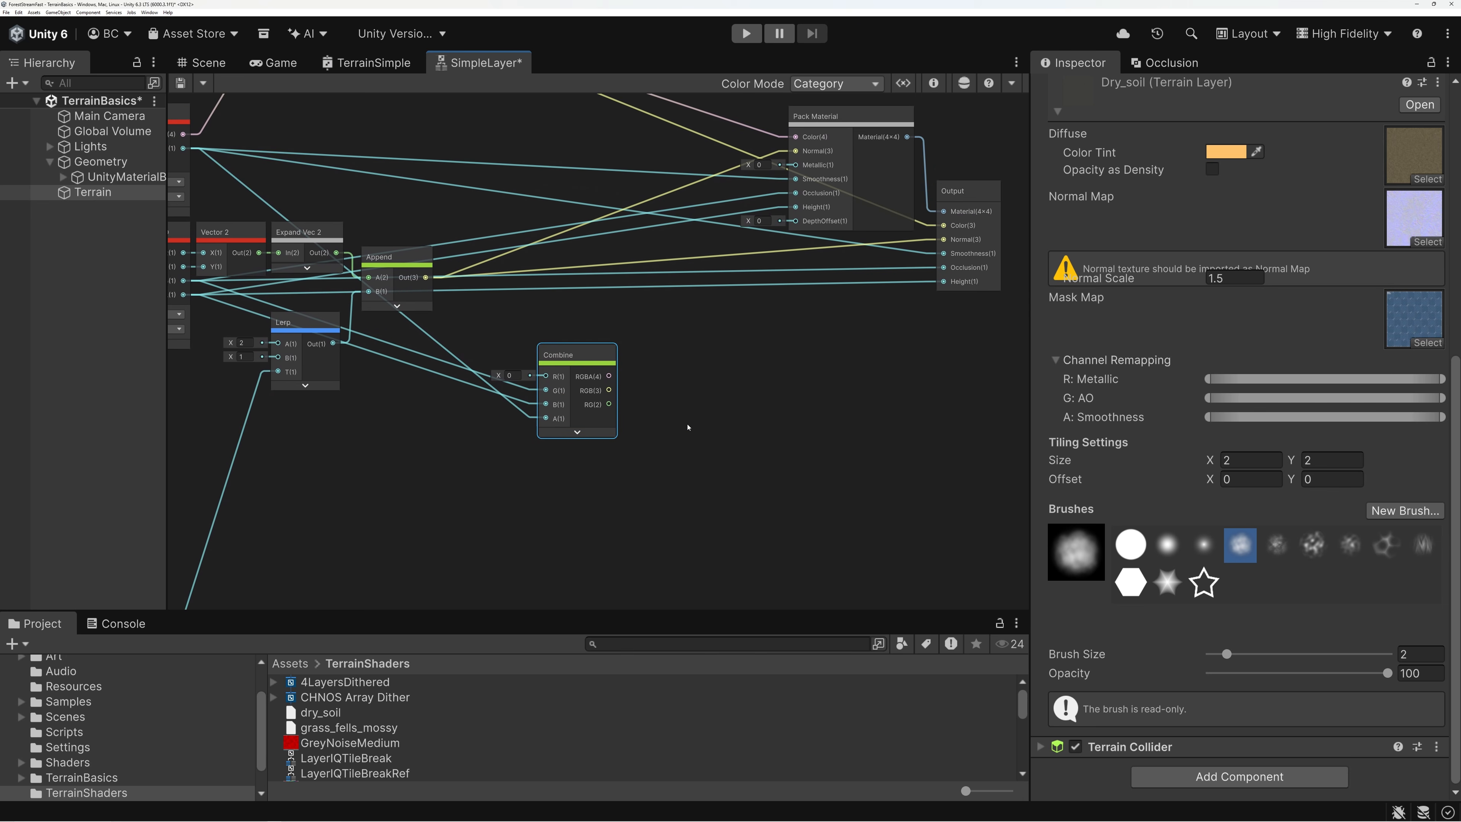
pyautogui.moveTo(751, 389); pyautogui.dragTo(922, 380, button='middle')
pyautogui.scroll(-1, 819, 383)
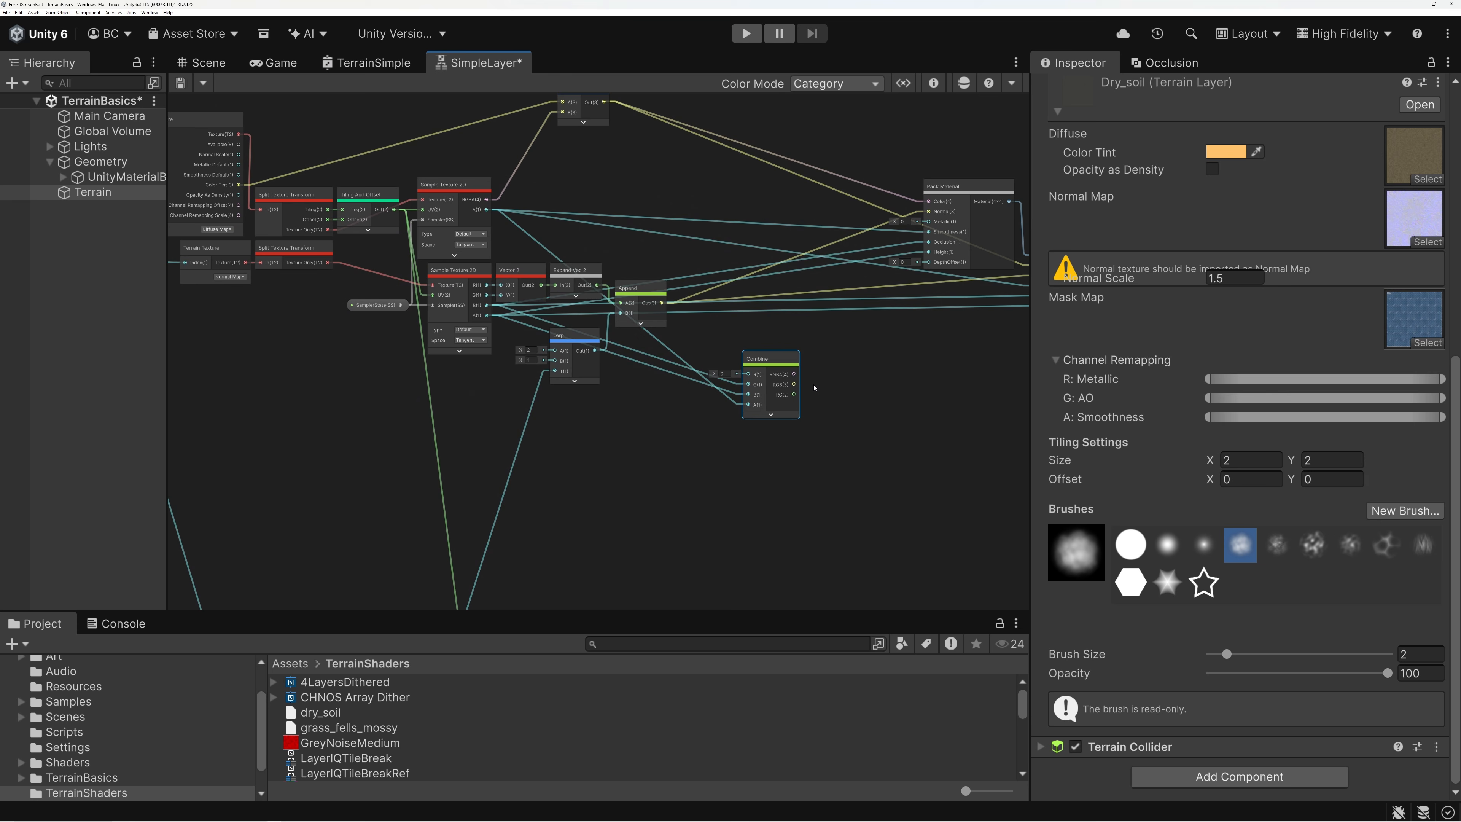
pyautogui.moveTo(819, 384); pyautogui.dragTo(934, 383, button='middle')
pyautogui.scroll(1, 934, 382)
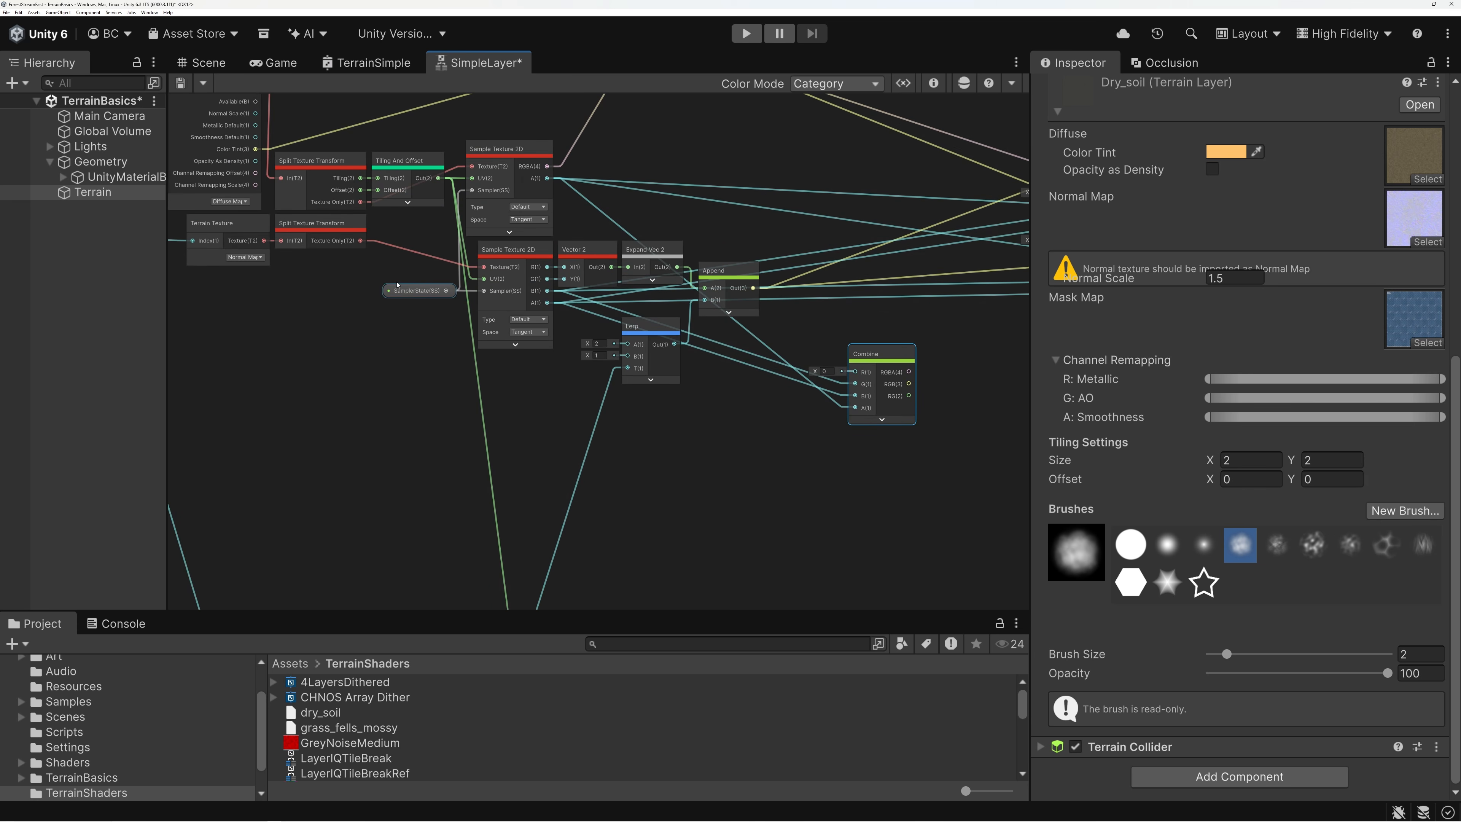
pyautogui.click(264, 224)
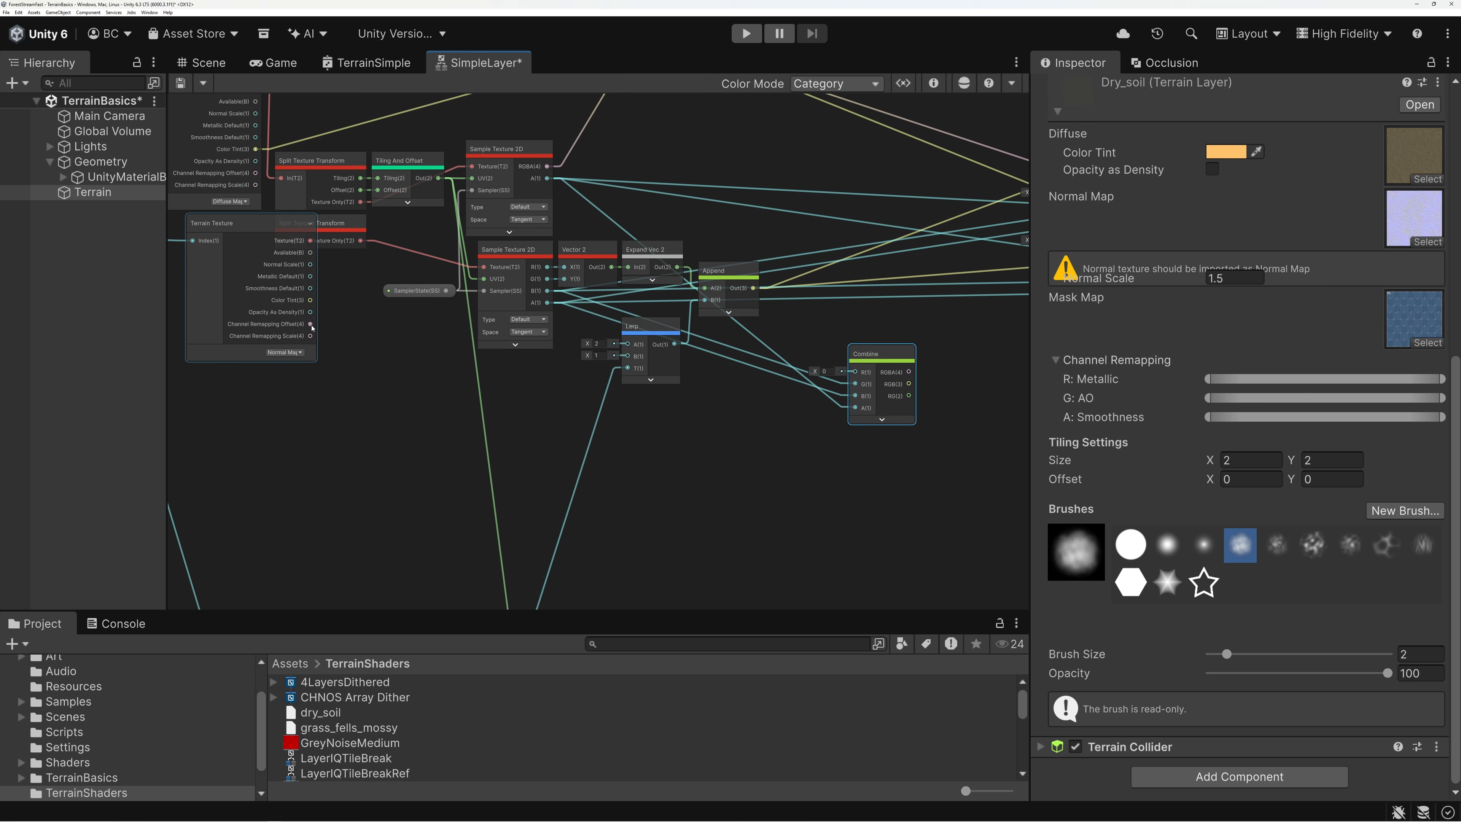
pyautogui.moveTo(908, 372); pyautogui.dragTo(950, 350)
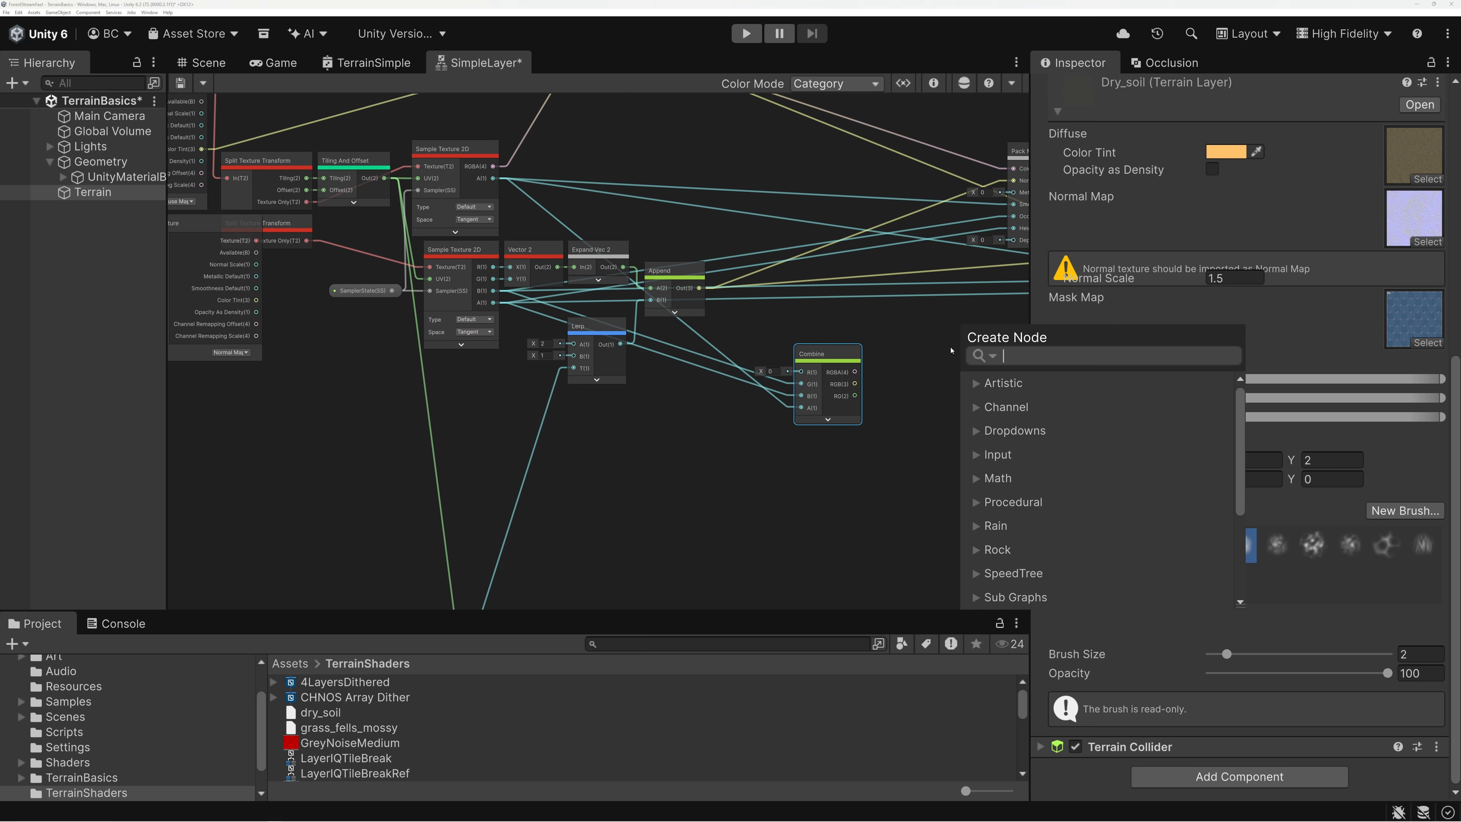
pyautogui.write('mul')
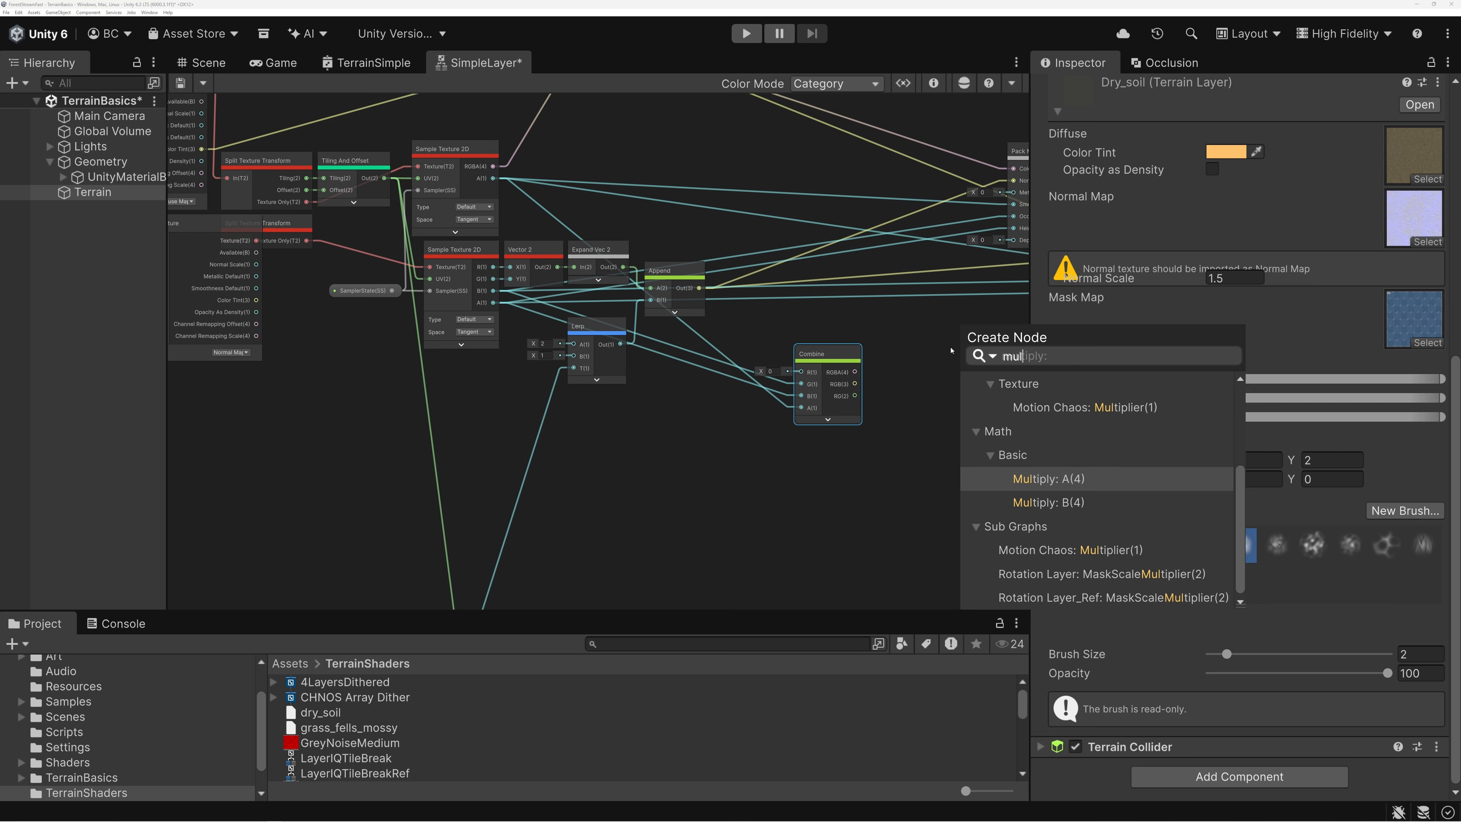
pyautogui.click(1038, 478)
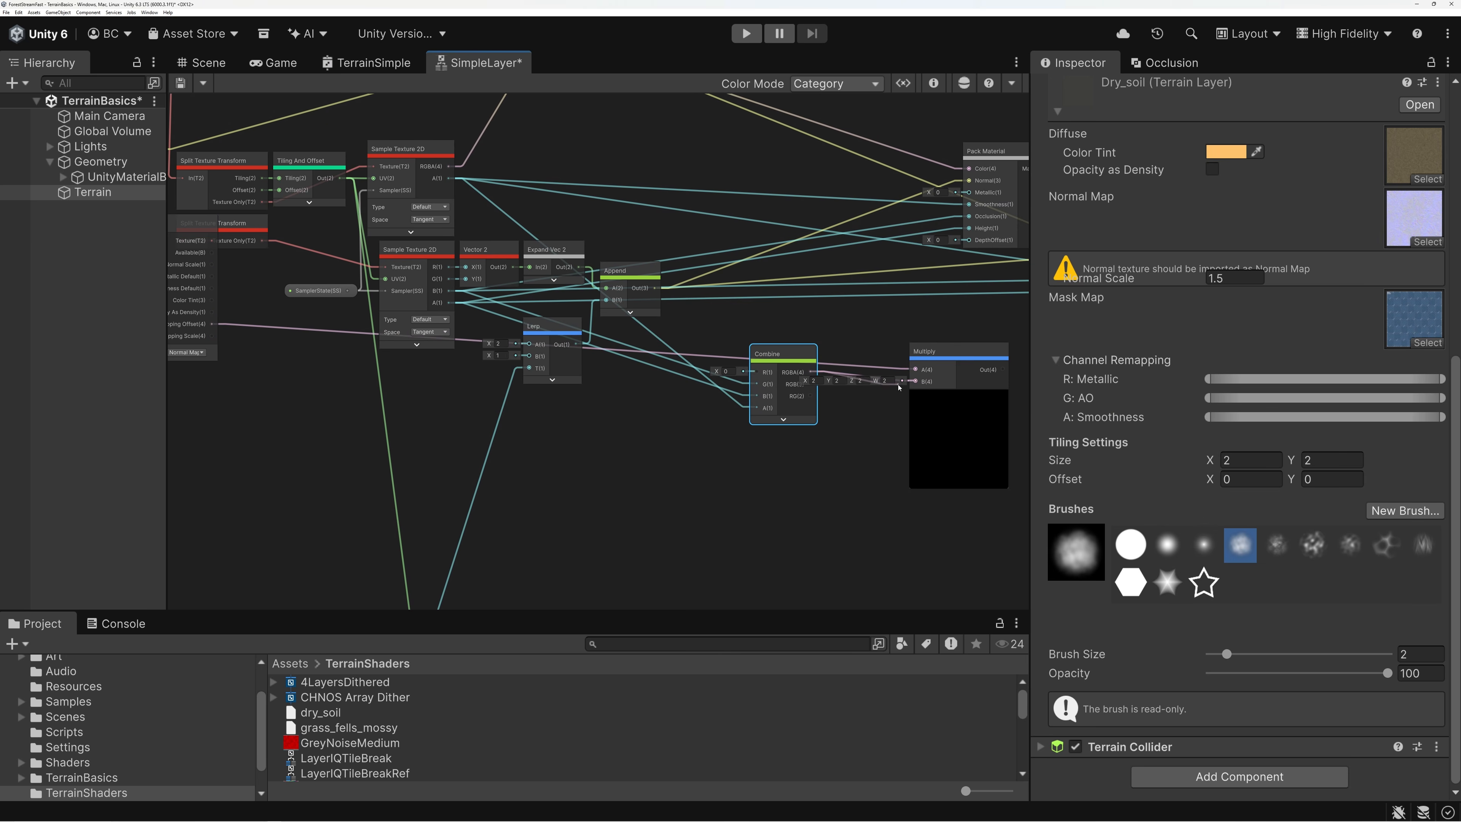
pyautogui.moveTo(921, 363); pyautogui.dragTo(840, 350)
# Step: Create an Add node from the new Multiply node's output
pyautogui.moveTo(926, 360); pyautogui.dragTo(991, 346)
pyautogui.write('add')
pyautogui.click(1061, 450)
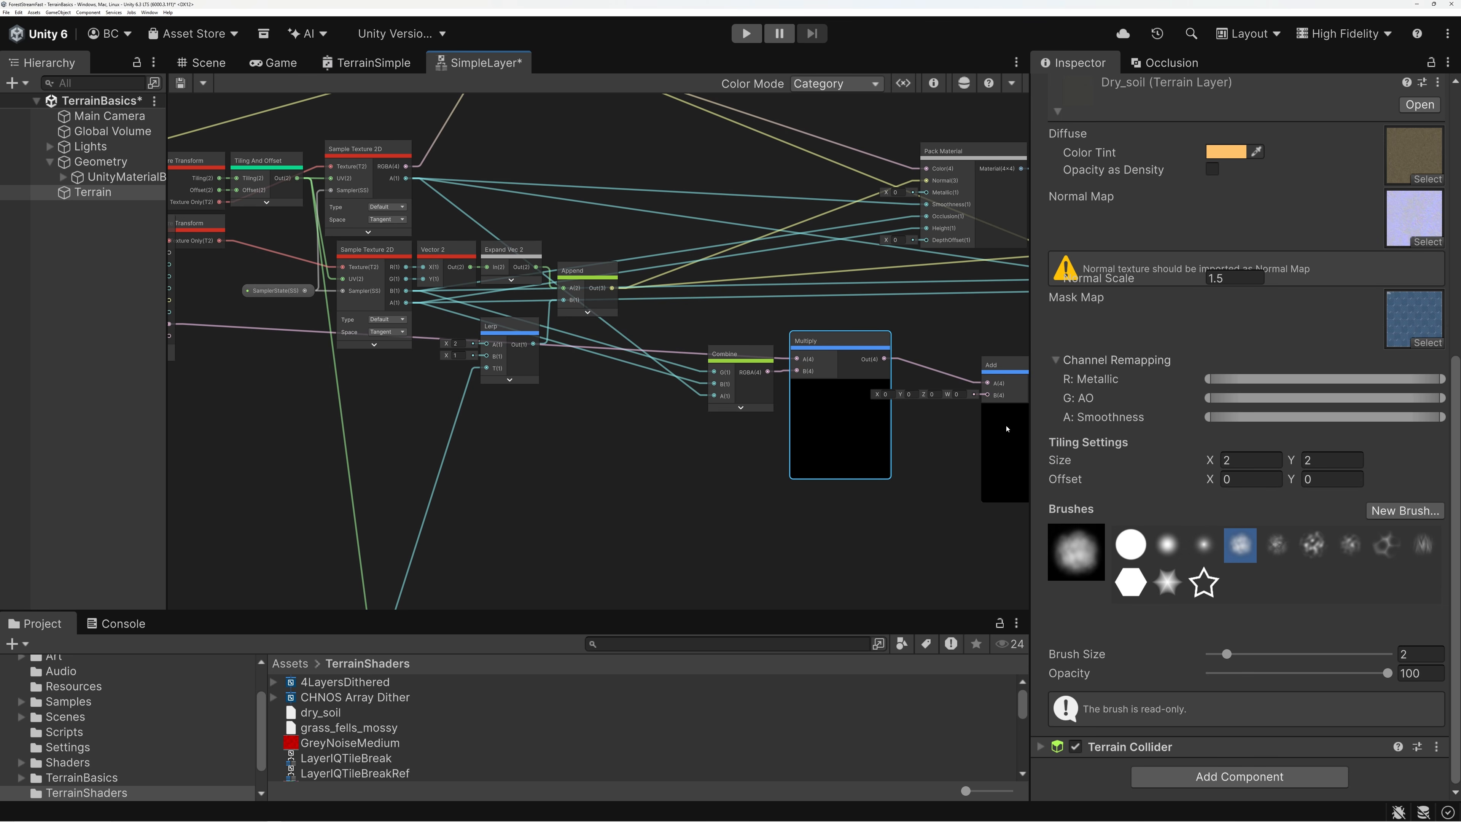
# Step: Connect Channel Remapping Scale to the Multiply node's A input and Channel Remapping Offset to the Add node's B input
pyautogui.scroll(-2, 570, 414)
pyautogui.scroll(7, 260, 357)
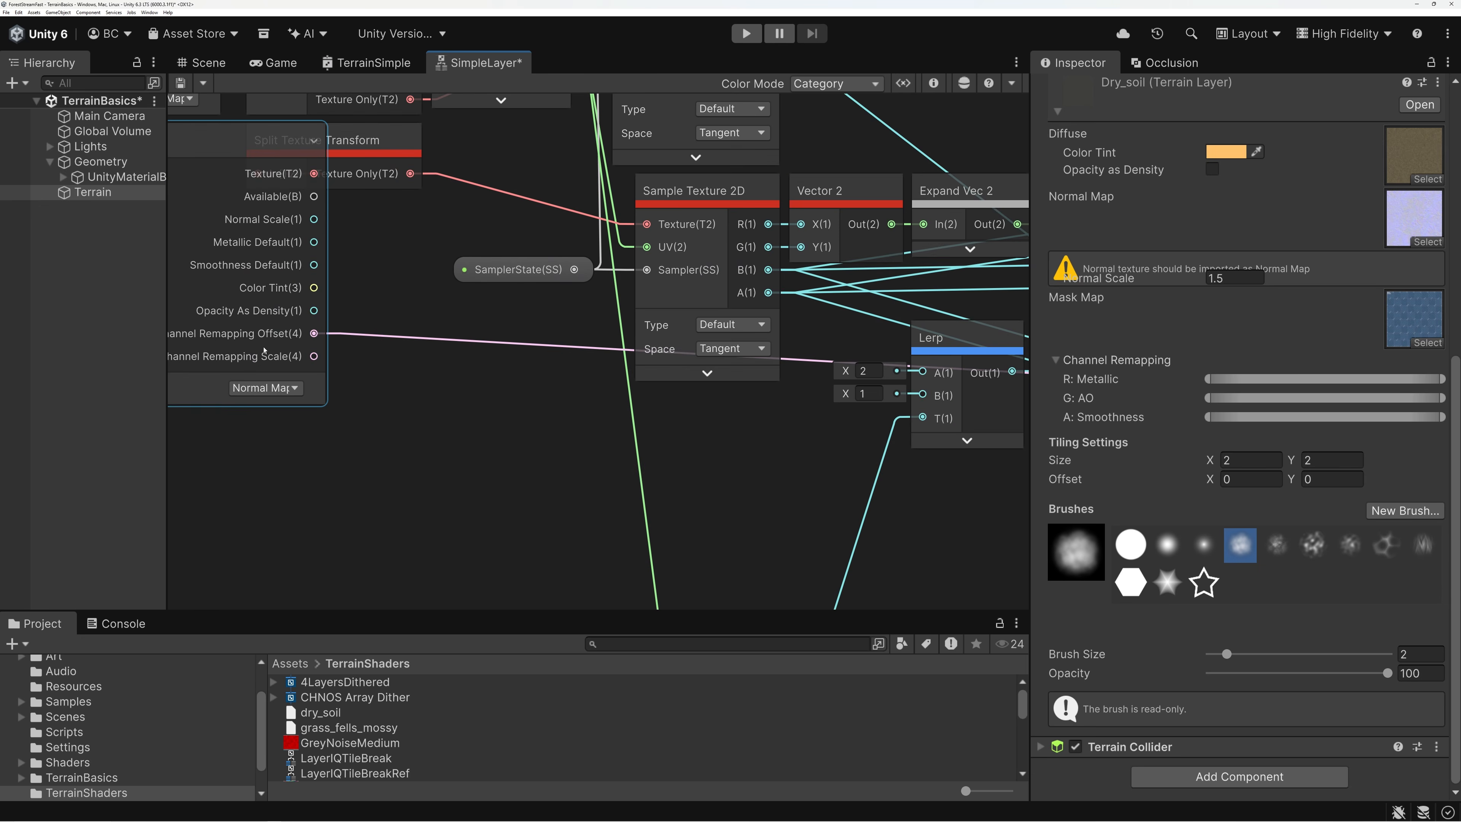
pyautogui.scroll(-5, 284, 334)
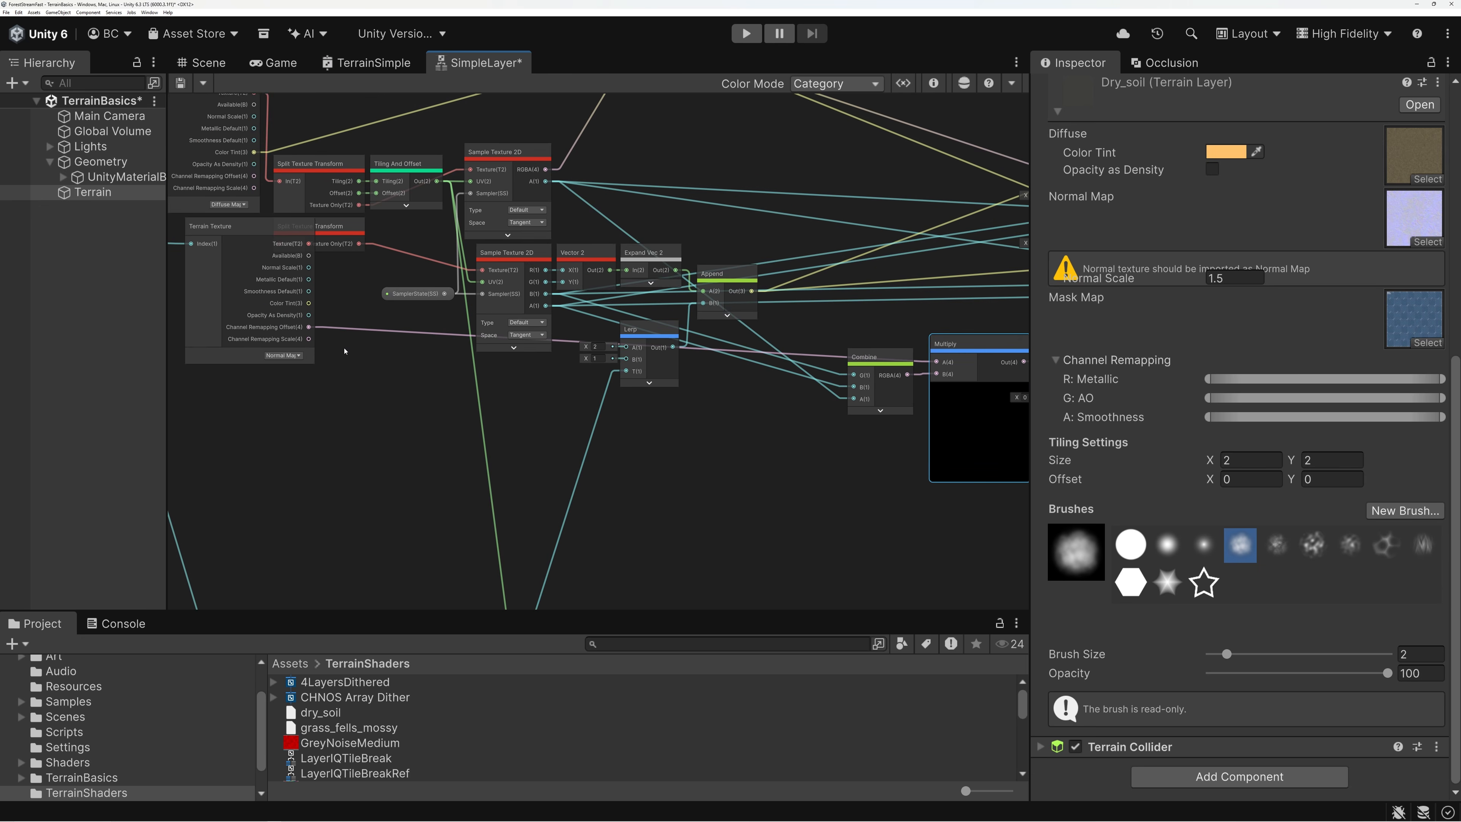
pyautogui.moveTo(282, 336); pyautogui.dragTo(909, 359)
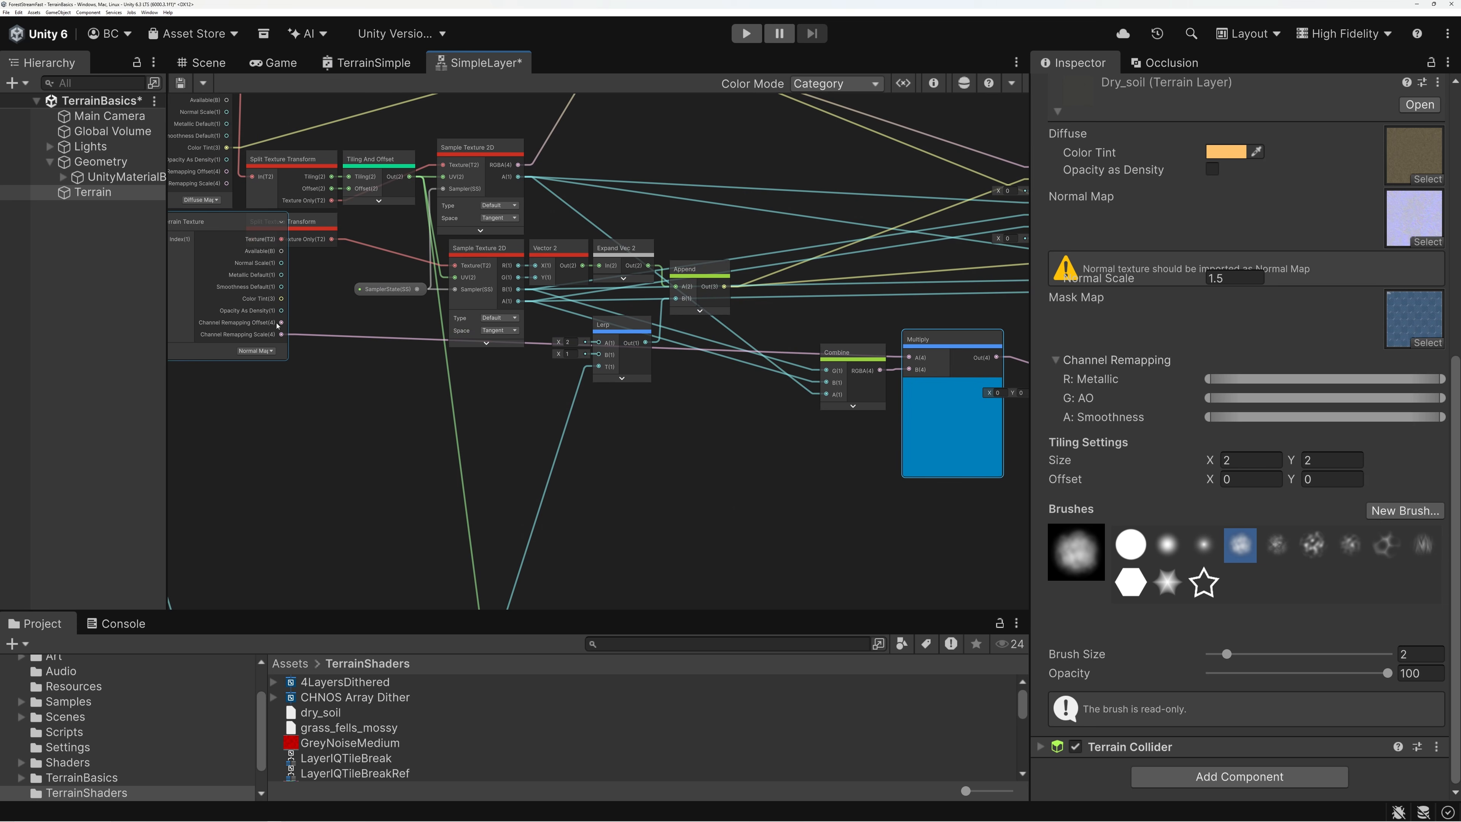
pyautogui.moveTo(282, 324); pyautogui.dragTo(950, 361)
pyautogui.click(941, 408)
# Step: Create a Split node from the Add node's output and connect its R output to Pack Material's Metallic input
pyautogui.write('split')
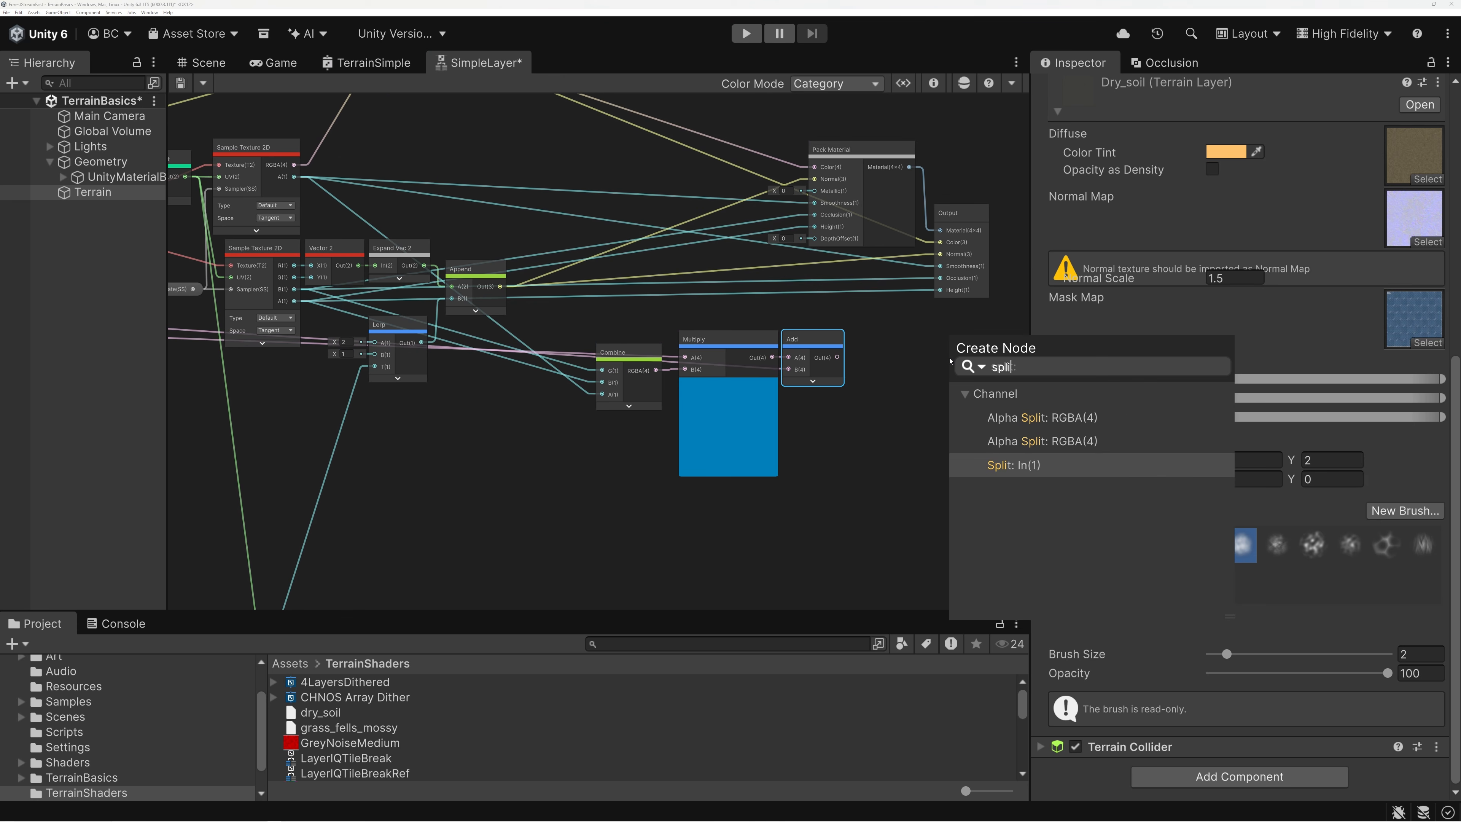
pyautogui.click(1016, 469)
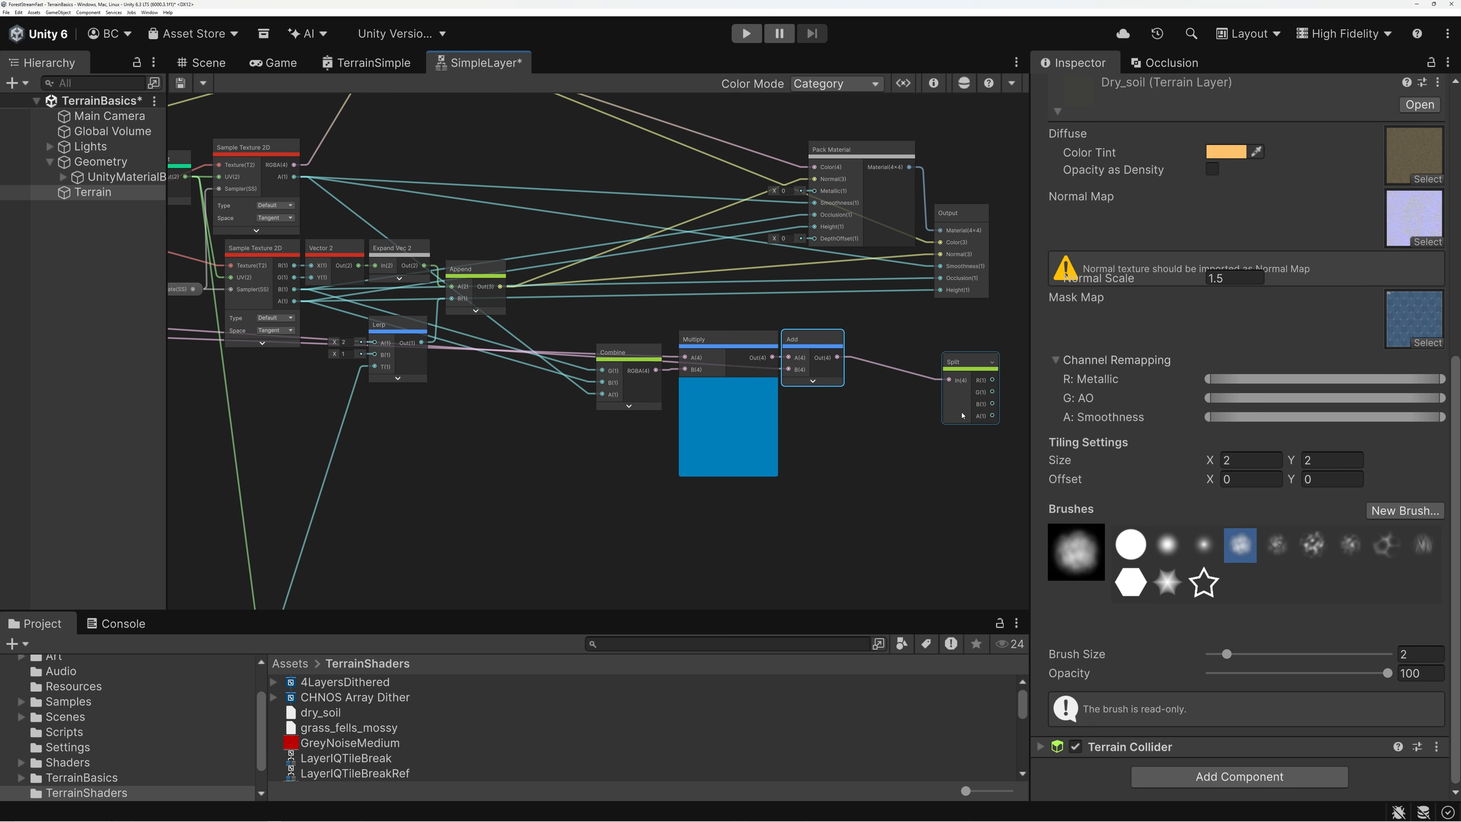
pyautogui.moveTo(598, 326); pyautogui.dragTo(803, 193)
pyautogui.click(768, 379)
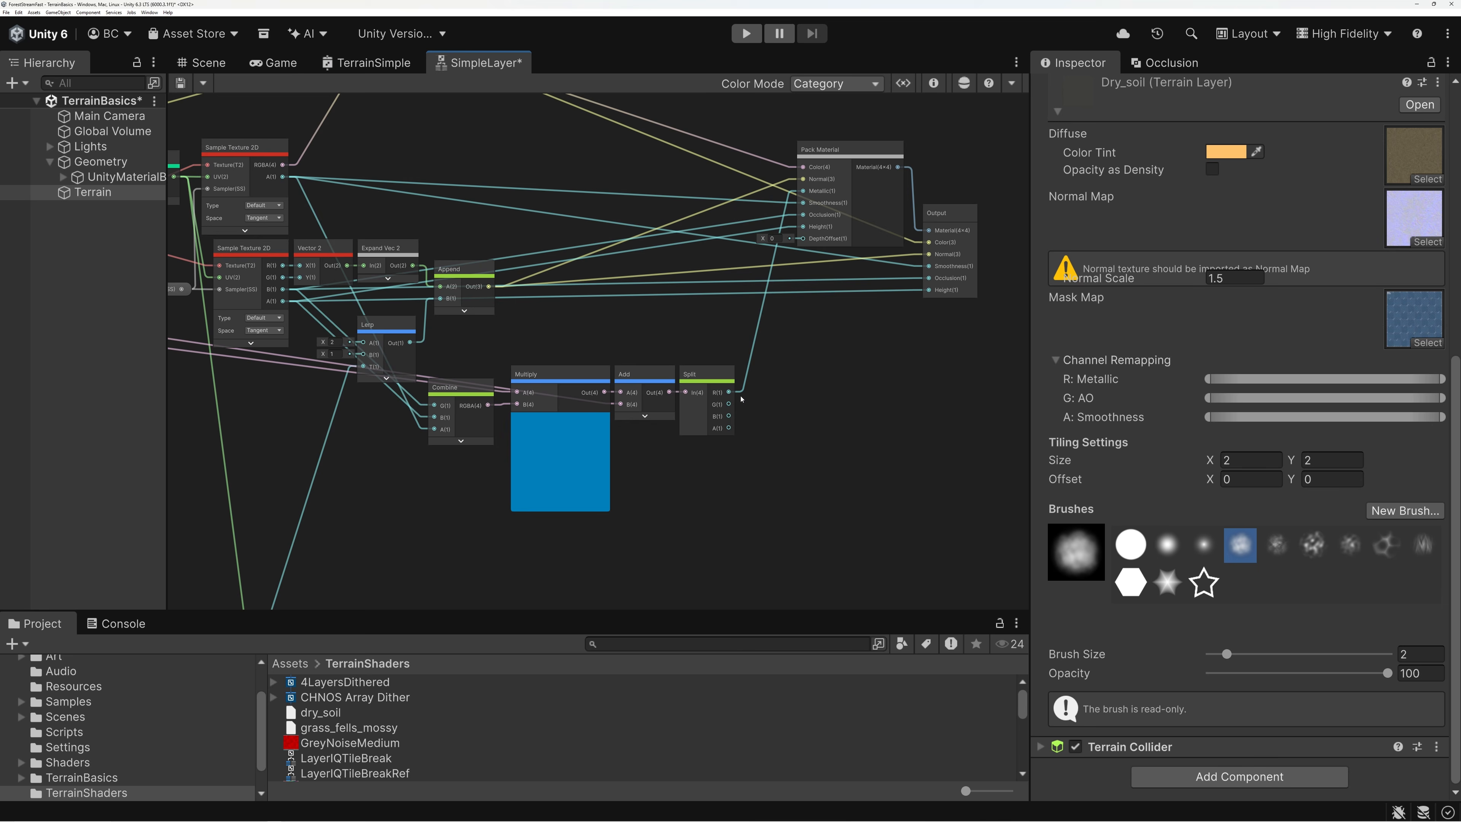
# Step: Connect the Split node's G, B and A outputs to Occlusion, Height and Smoothness on Pack Material and Output, and save the subgraph
pyautogui.moveTo(728, 404); pyautogui.dragTo(804, 215)
pyautogui.moveTo(730, 404); pyautogui.dragTo(918, 281)
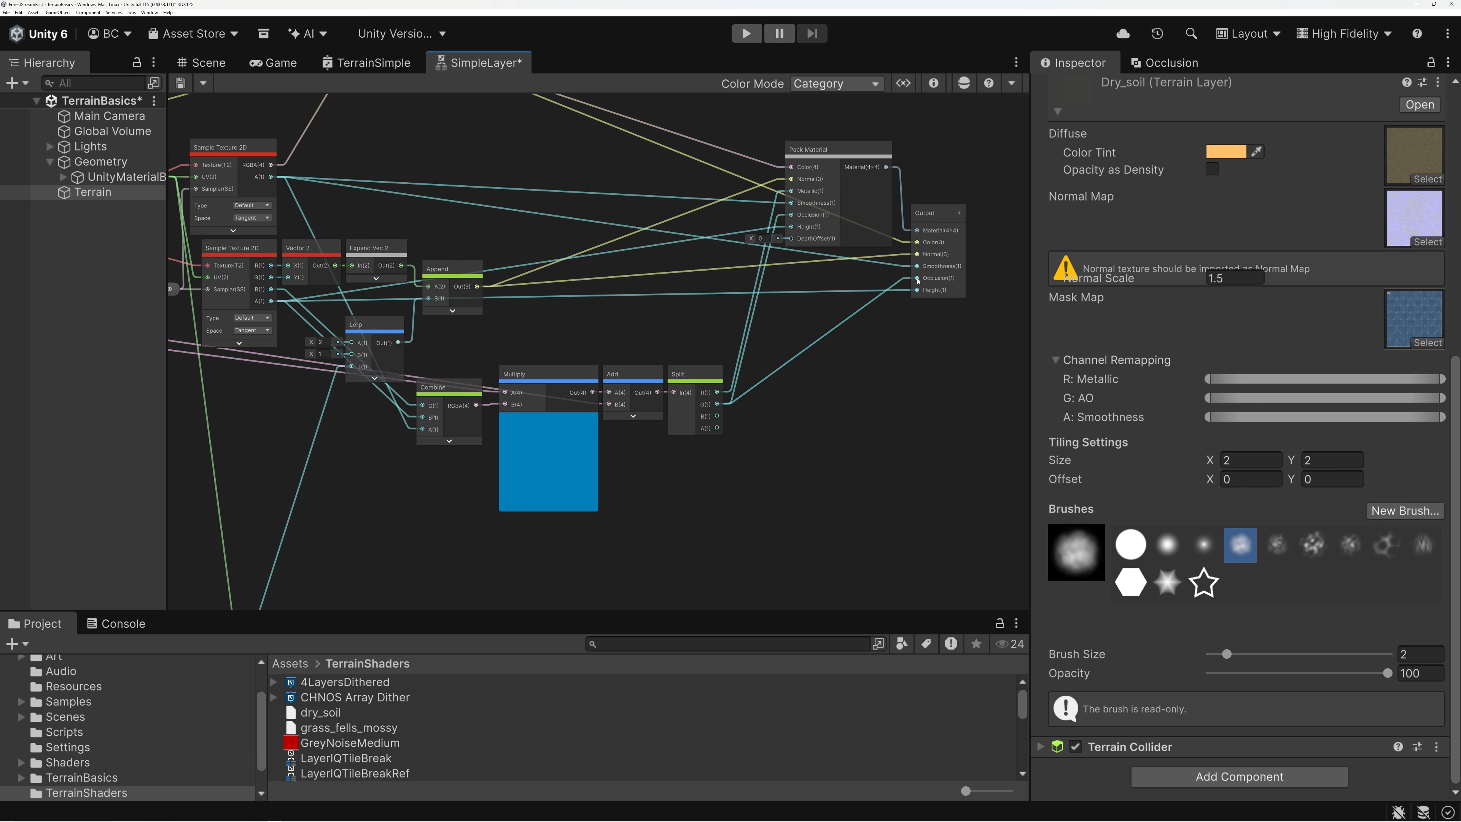
pyautogui.moveTo(717, 415); pyautogui.dragTo(791, 226)
pyautogui.moveTo(716, 415); pyautogui.dragTo(916, 294)
pyautogui.moveTo(717, 427); pyautogui.dragTo(791, 202)
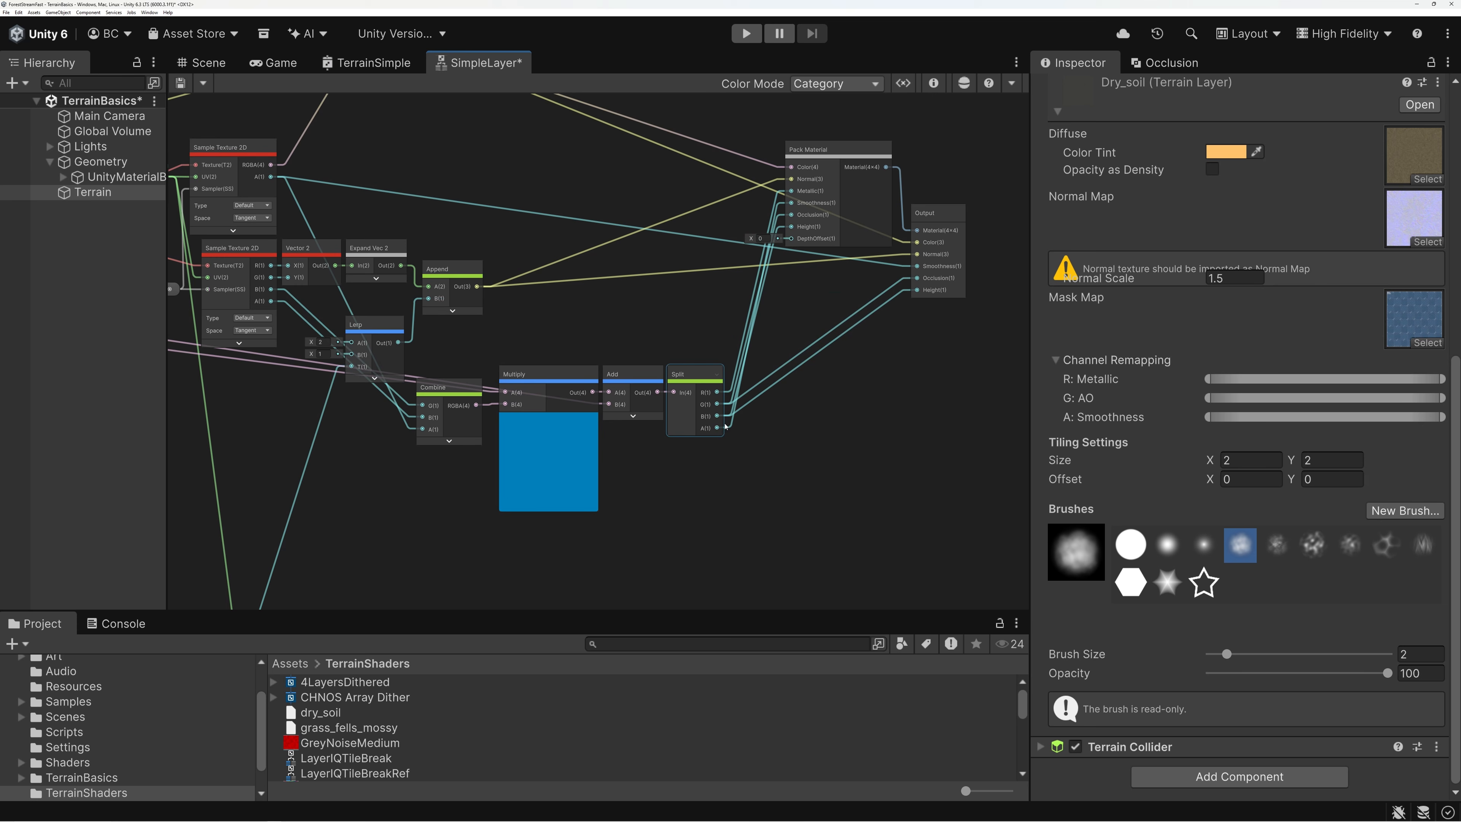
pyautogui.moveTo(718, 429); pyautogui.dragTo(917, 266)
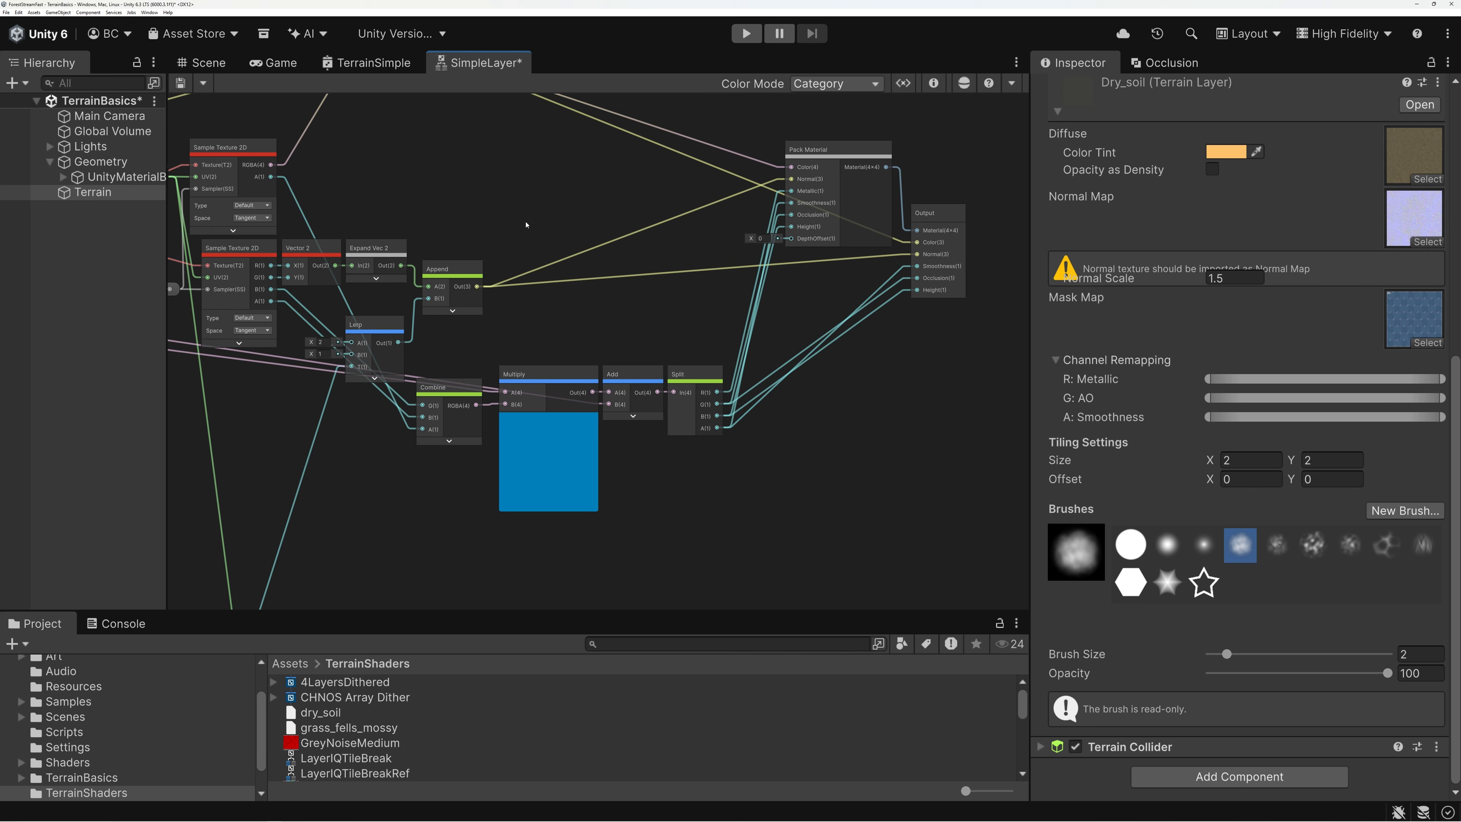
pyautogui.click(180, 82)
# Step: In the Scene view, test the Dry_soil layer's AO and Smoothness channel remapping ranges and restore them to full range
pyautogui.click(207, 63)
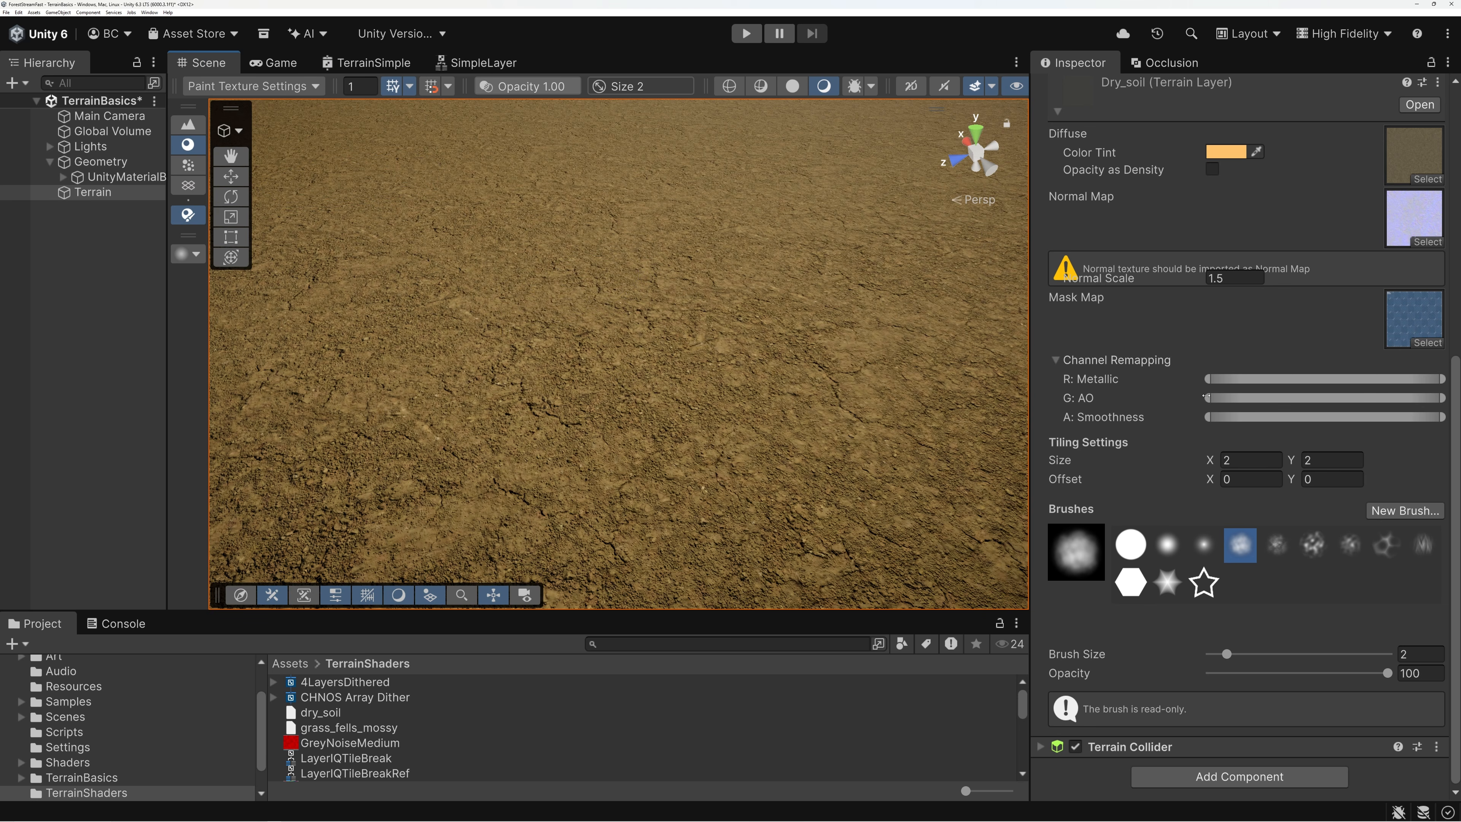
pyautogui.moveTo(1442, 398); pyautogui.dragTo(1269, 398)
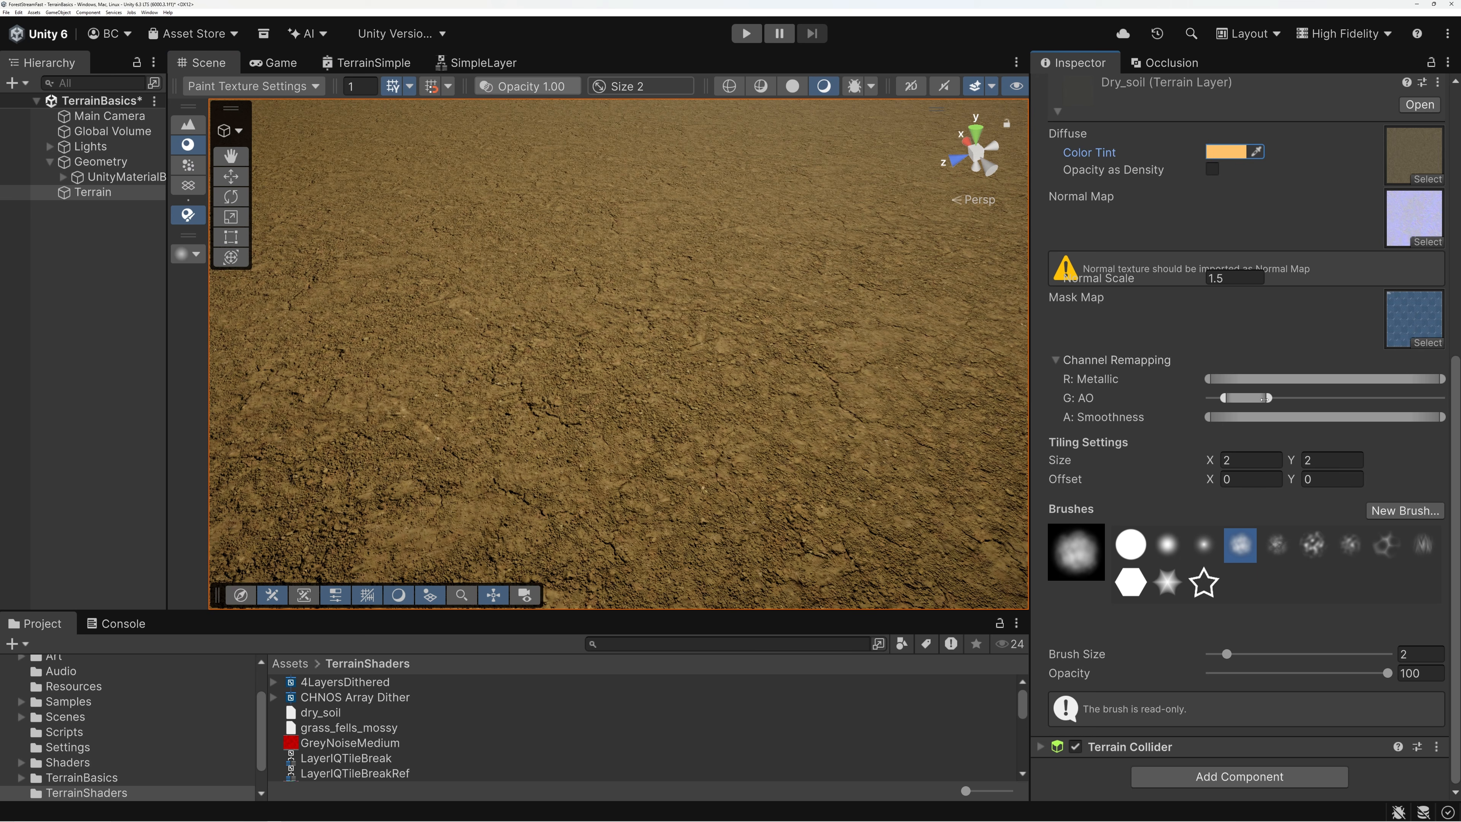
pyautogui.moveTo(1270, 398); pyautogui.dragTo(1444, 398)
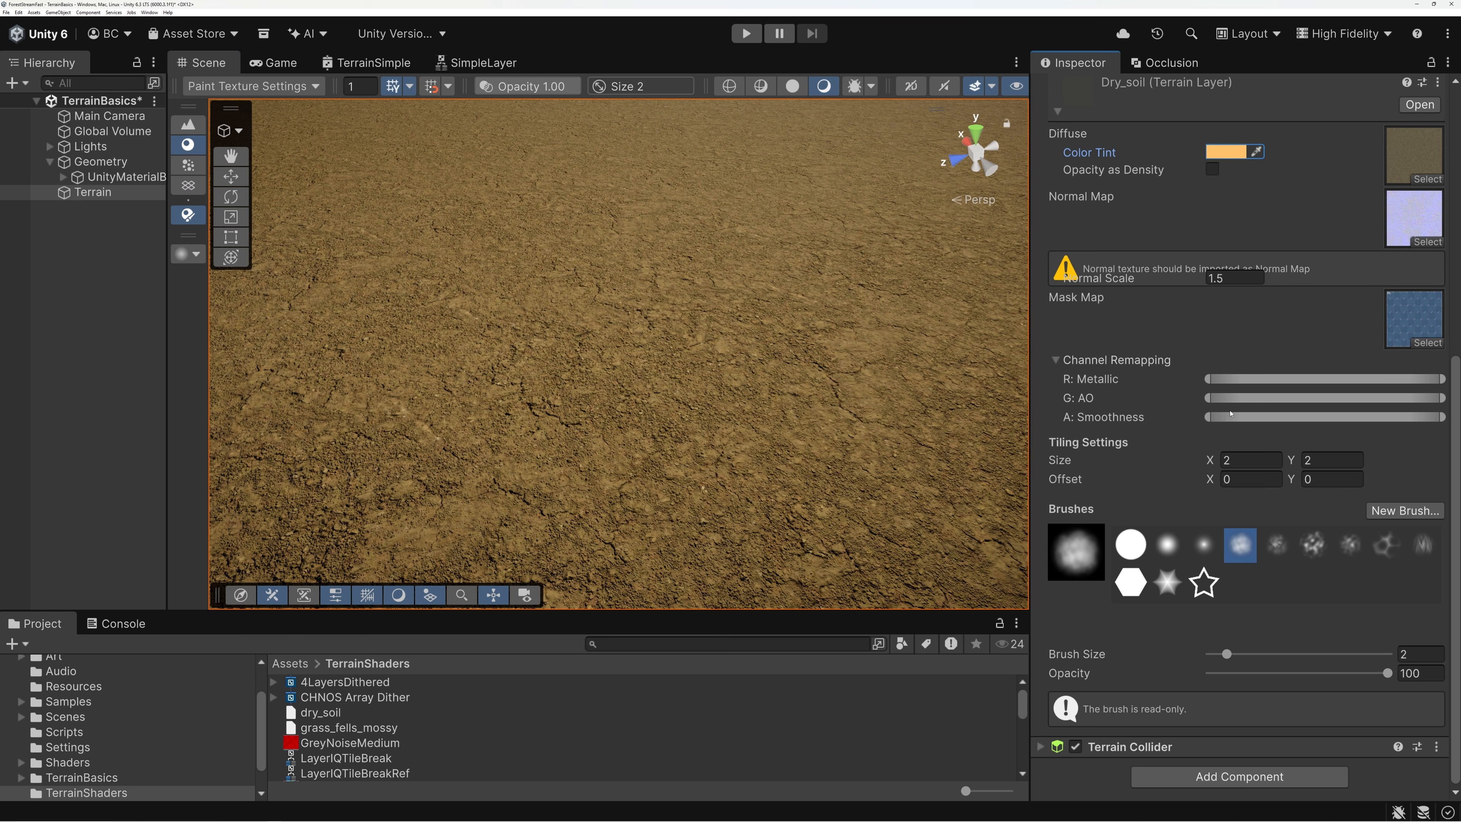
pyautogui.moveTo(1204, 417)
pyautogui.mouseDown()
pyautogui.moveTo(1363, 417)
pyautogui.moveTo(1202, 424)
pyautogui.mouseUp()
pyautogui.moveTo(1439, 417)
pyautogui.mouseDown()
pyautogui.moveTo(1223, 417)
pyautogui.moveTo(1458, 421)
pyautogui.mouseUp()
pyautogui.scroll(3, 1159, 456)
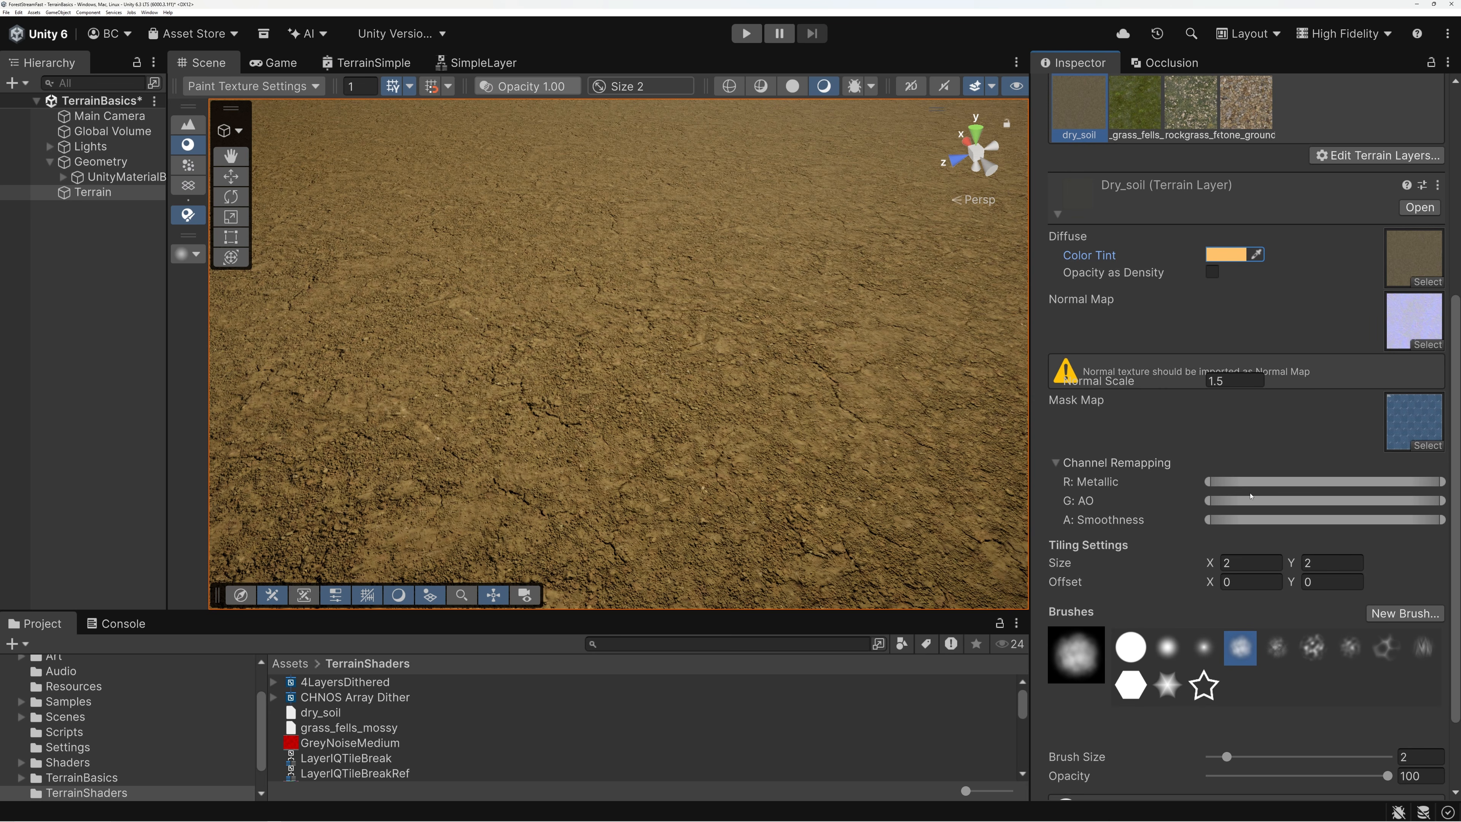
pyautogui.scroll(-2, 1251, 496)
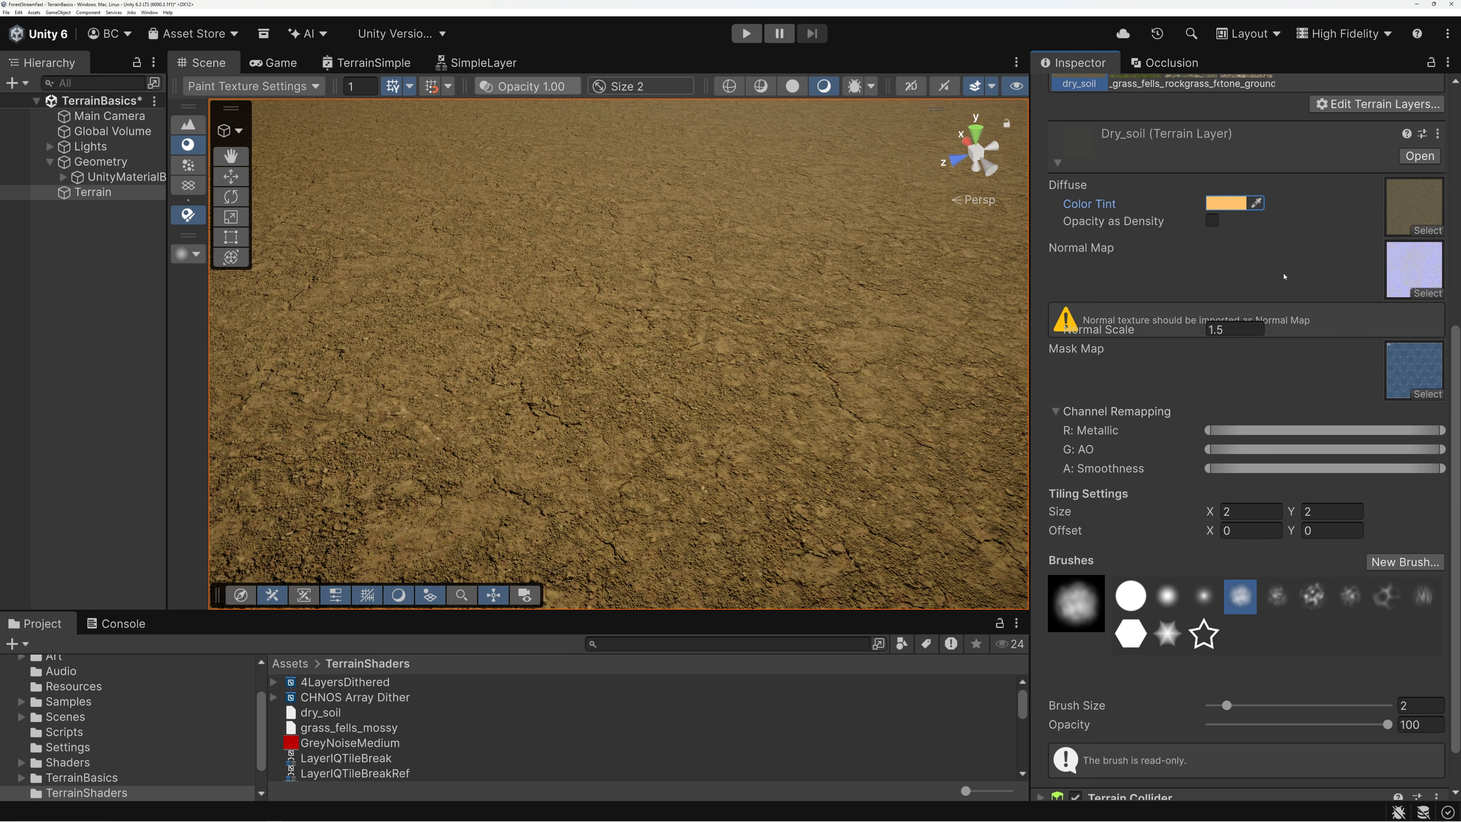
# Step: In the SimpleLayer subgraph, collapse the mask Multiply preview and both Terrain Texture nodes' unused ports, and reposition the Terrain Texture nodes
pyautogui.click(477, 62)
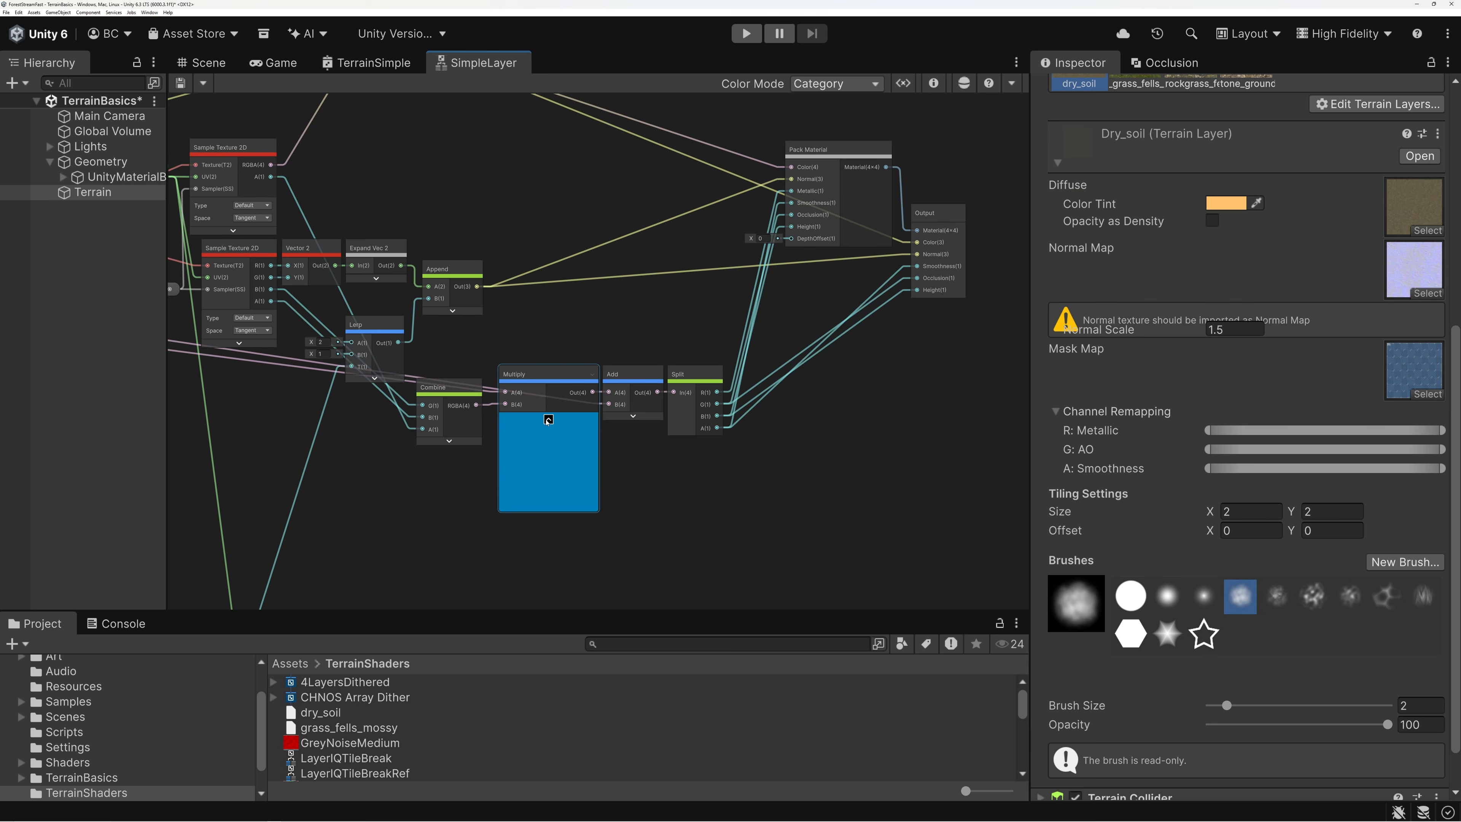
pyautogui.moveTo(555, 306); pyautogui.dragTo(757, 392, button='middle')
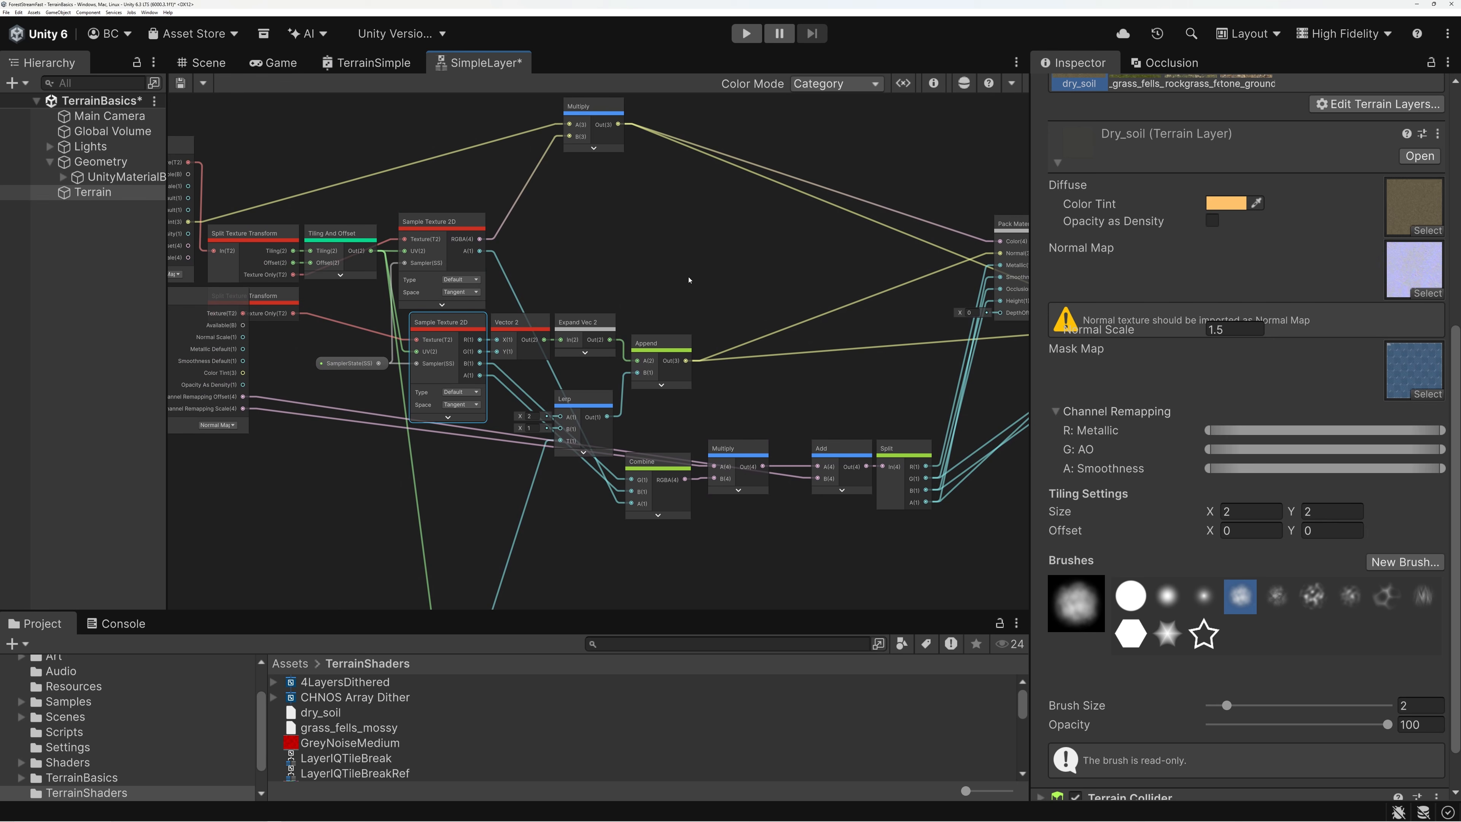
pyautogui.moveTo(689, 280); pyautogui.dragTo(854, 292, button='middle')
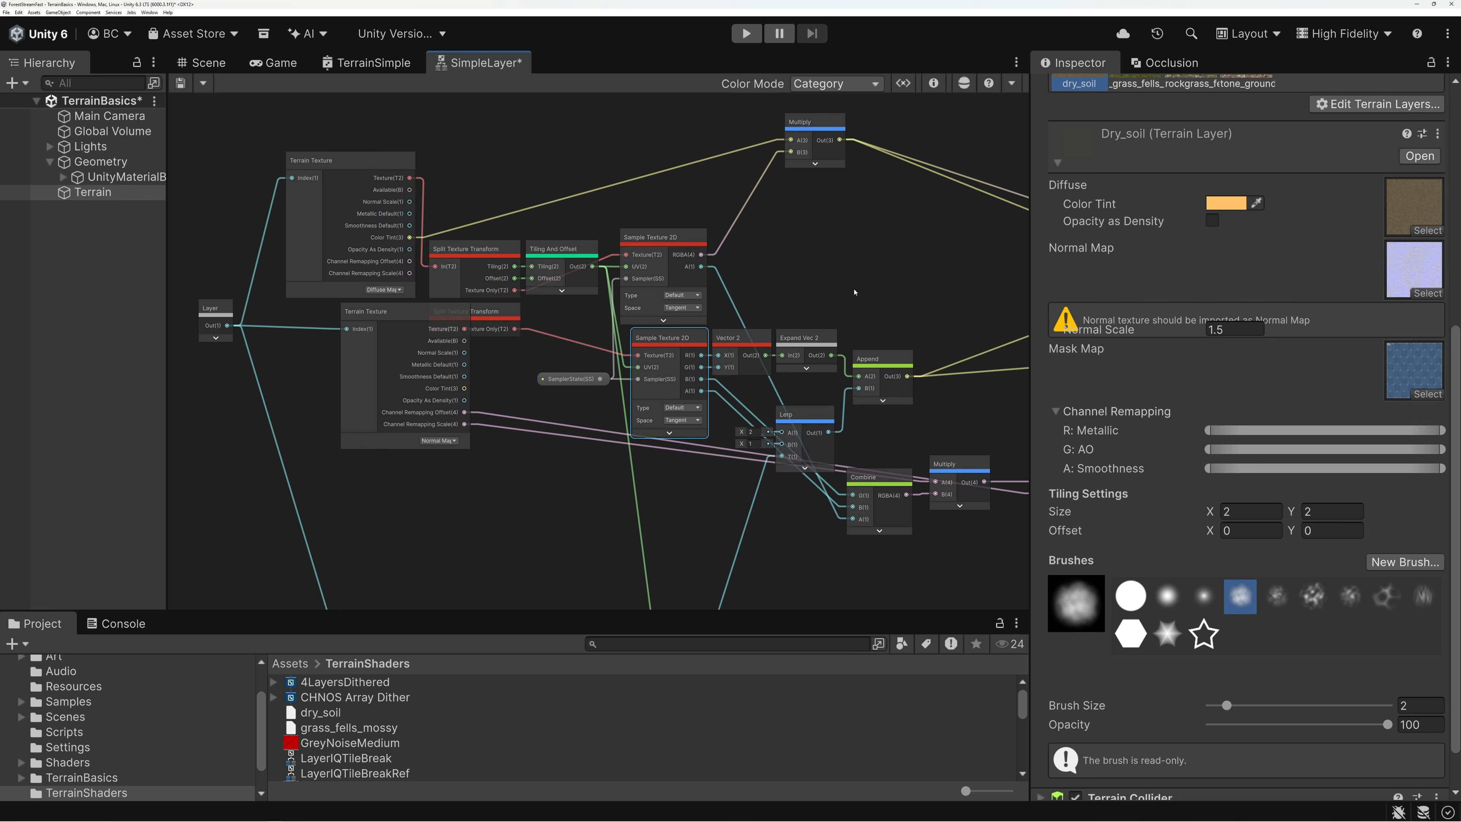
pyautogui.click(409, 162)
pyautogui.moveTo(331, 160); pyautogui.dragTo(367, 257)
pyautogui.moveTo(469, 332); pyautogui.dragTo(422, 332)
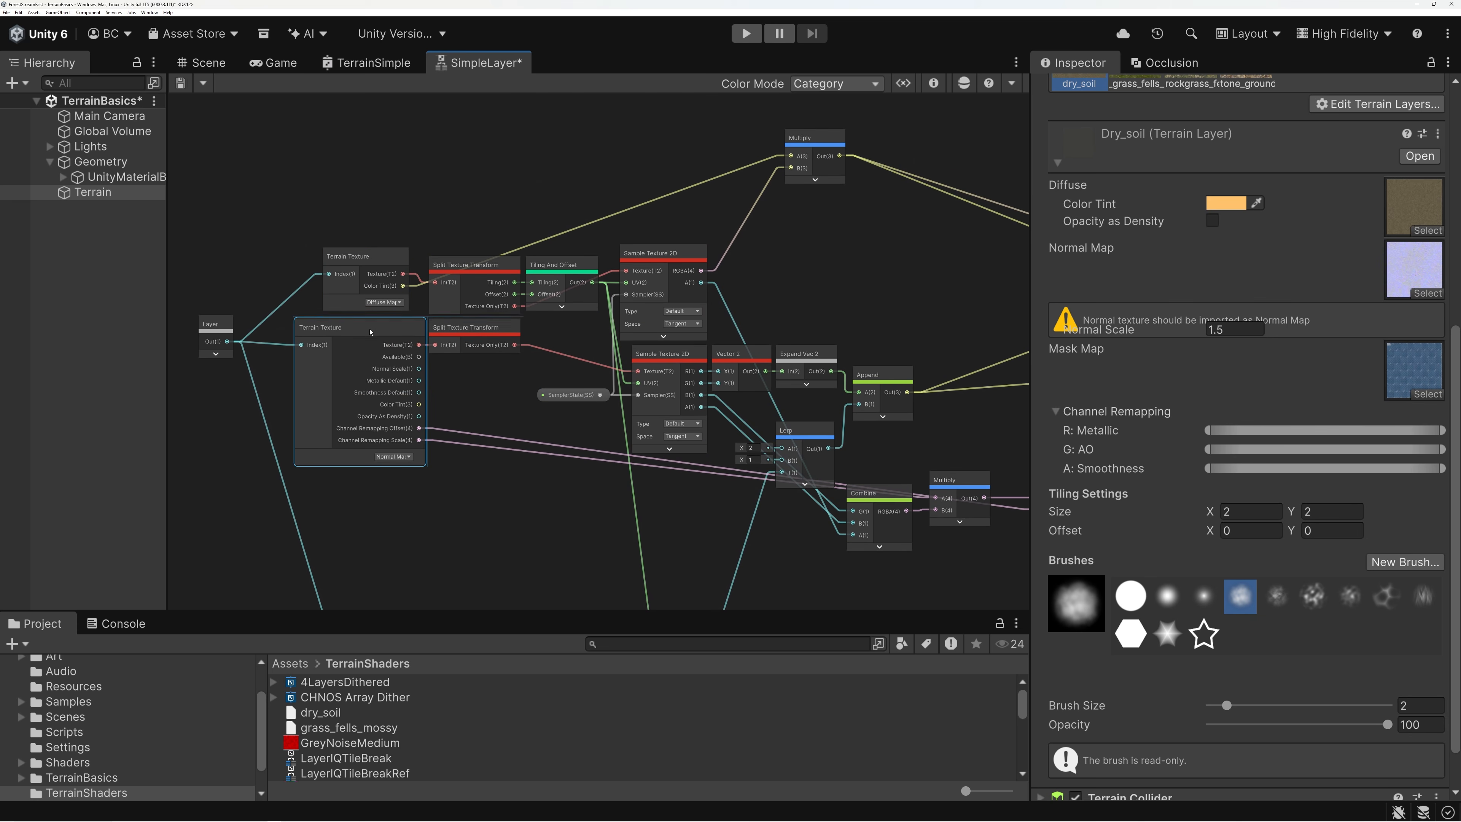
pyautogui.click(419, 327)
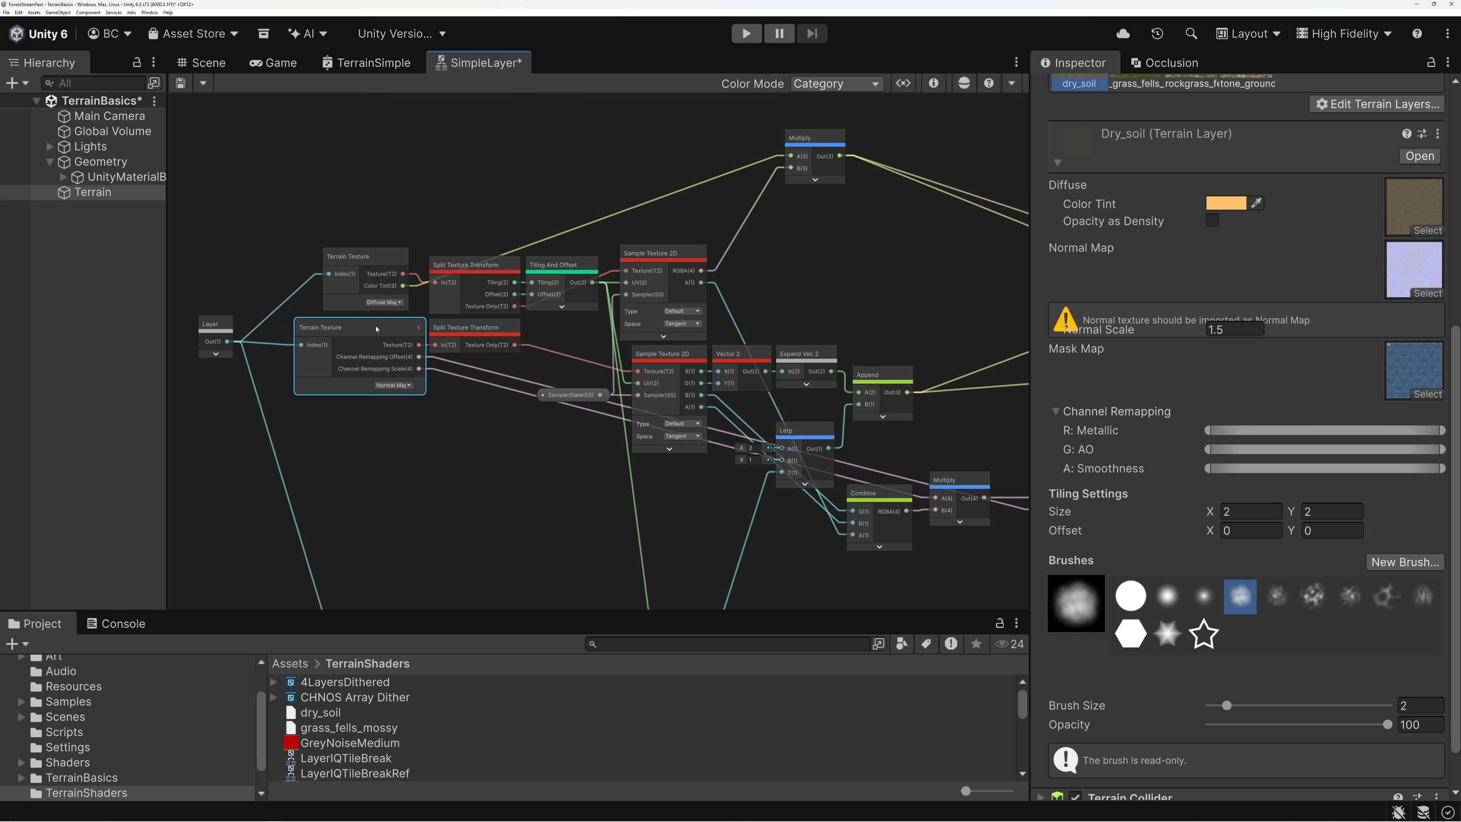
# Step: Review the Color Tint Multiply node, the Lerp node feeding Append, and the channel remapping chain
pyautogui.moveTo(937, 288); pyautogui.dragTo(712, 289, button='middle')
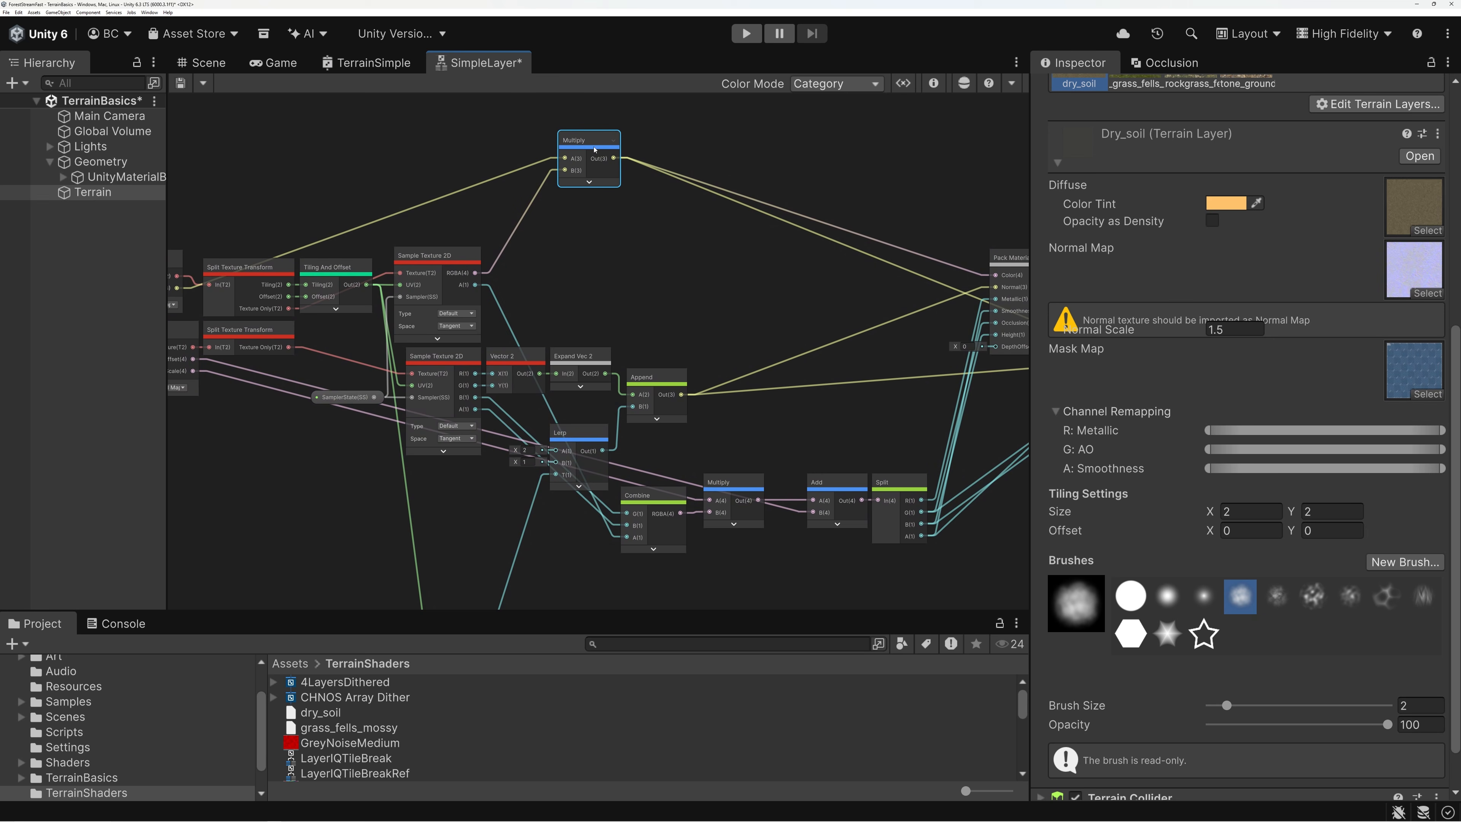
pyautogui.moveTo(645, 332); pyautogui.dragTo(733, 171, button='middle')
pyautogui.scroll(5, 644, 170)
pyautogui.click(587, 389)
pyautogui.moveTo(869, 371); pyautogui.dragTo(688, 356, button='middle')
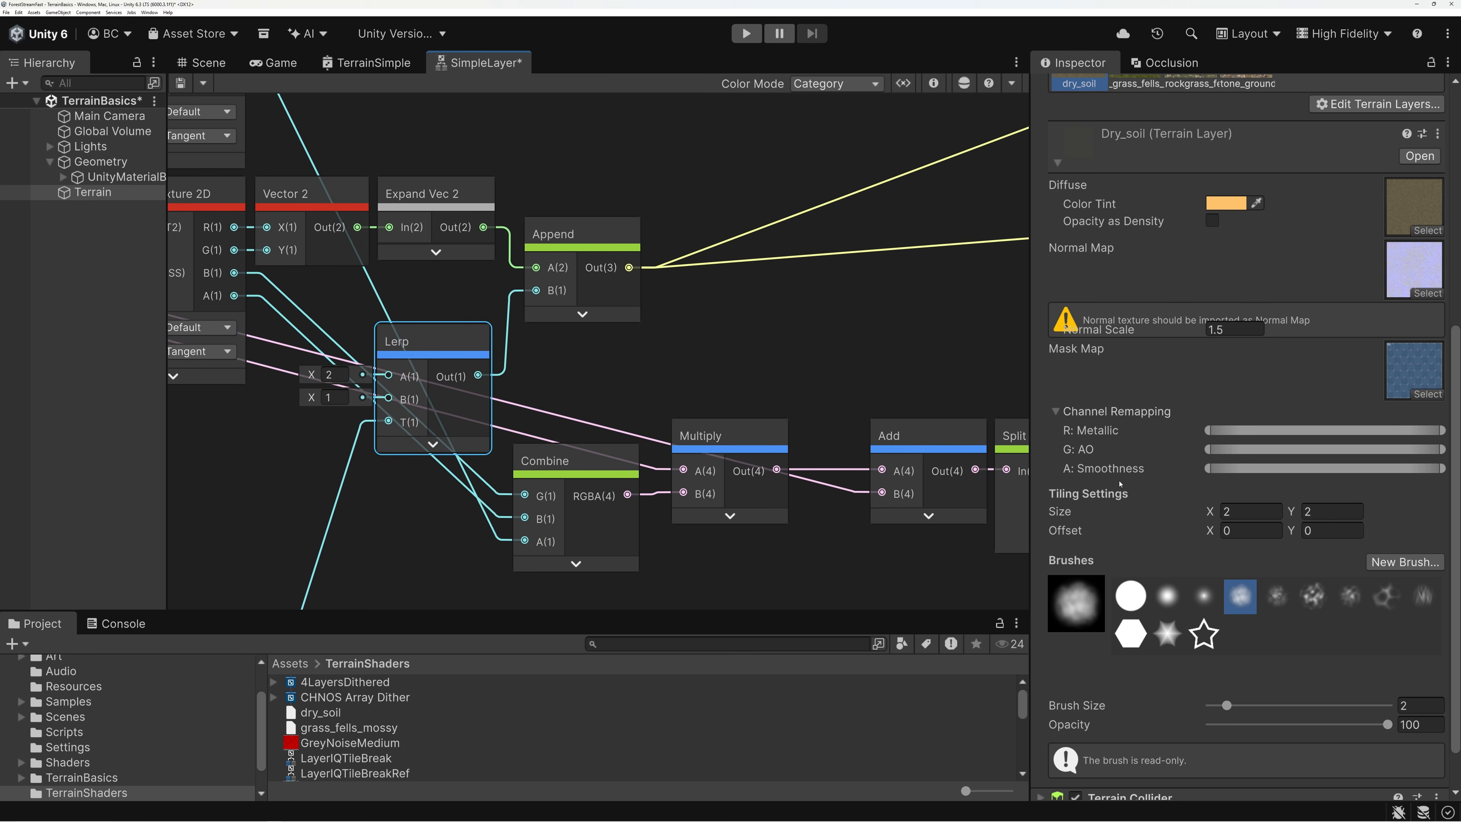
# Step: Select the Combine, Multiply, Add and Split nodes of the channel remapping chain and review their connections within the full graph
pyautogui.scroll(-3, 775, 377)
pyautogui.moveTo(662, 378); pyautogui.dragTo(945, 563)
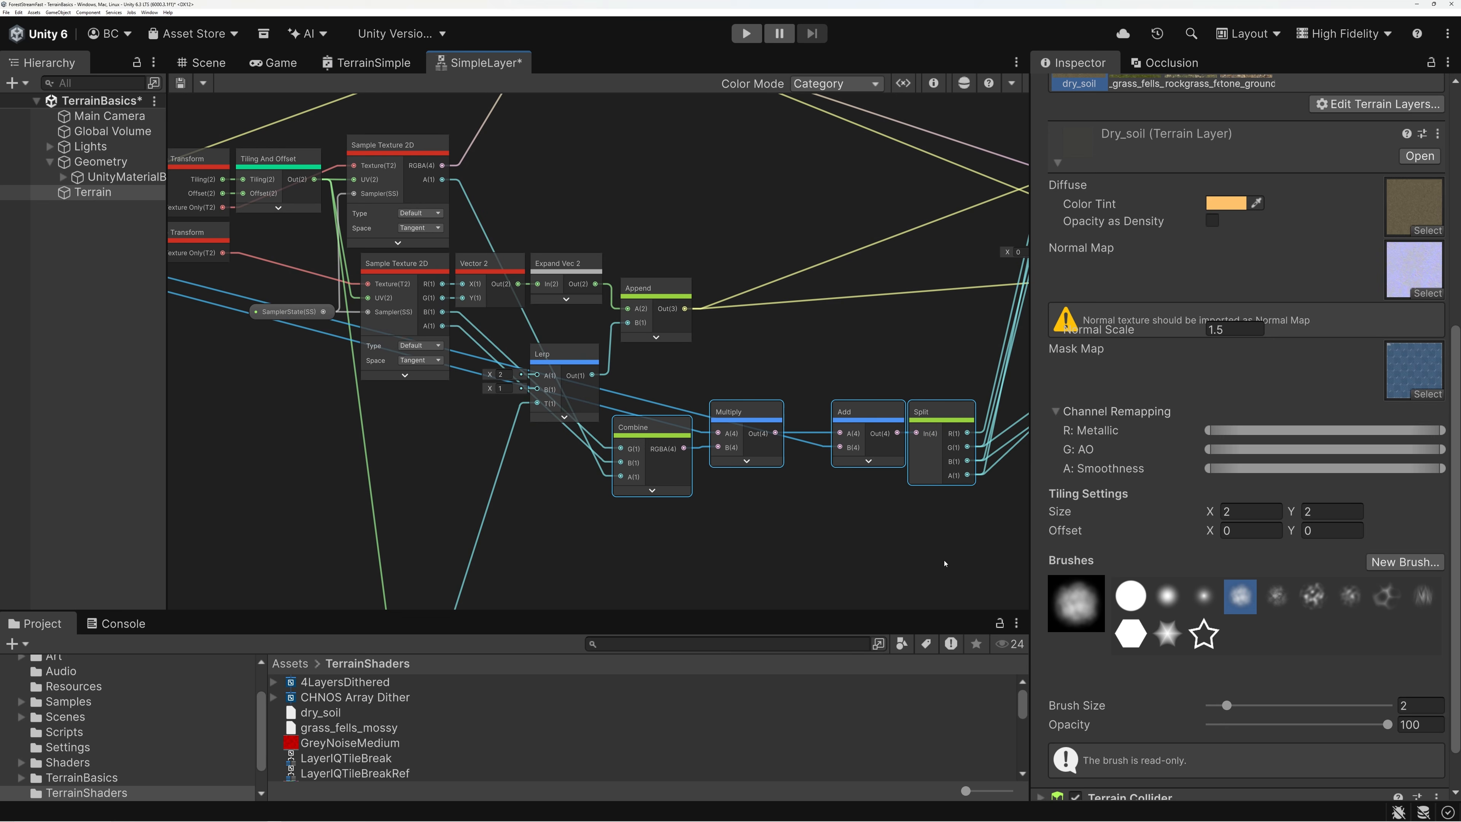
pyautogui.scroll(-3, 790, 430)
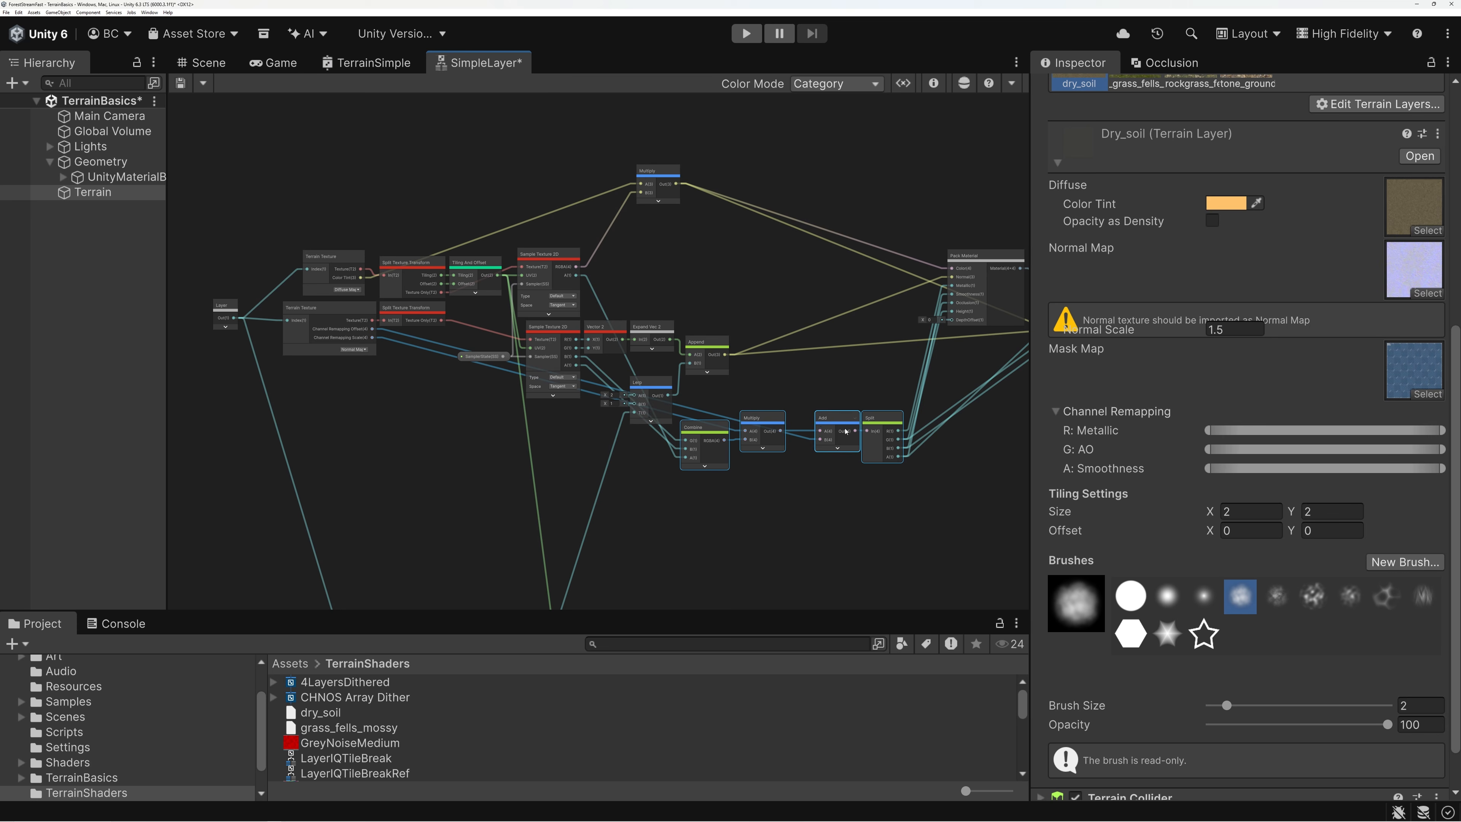
pyautogui.moveTo(724, 399); pyautogui.dragTo(892, 519)
pyautogui.scroll(1, 884, 499)
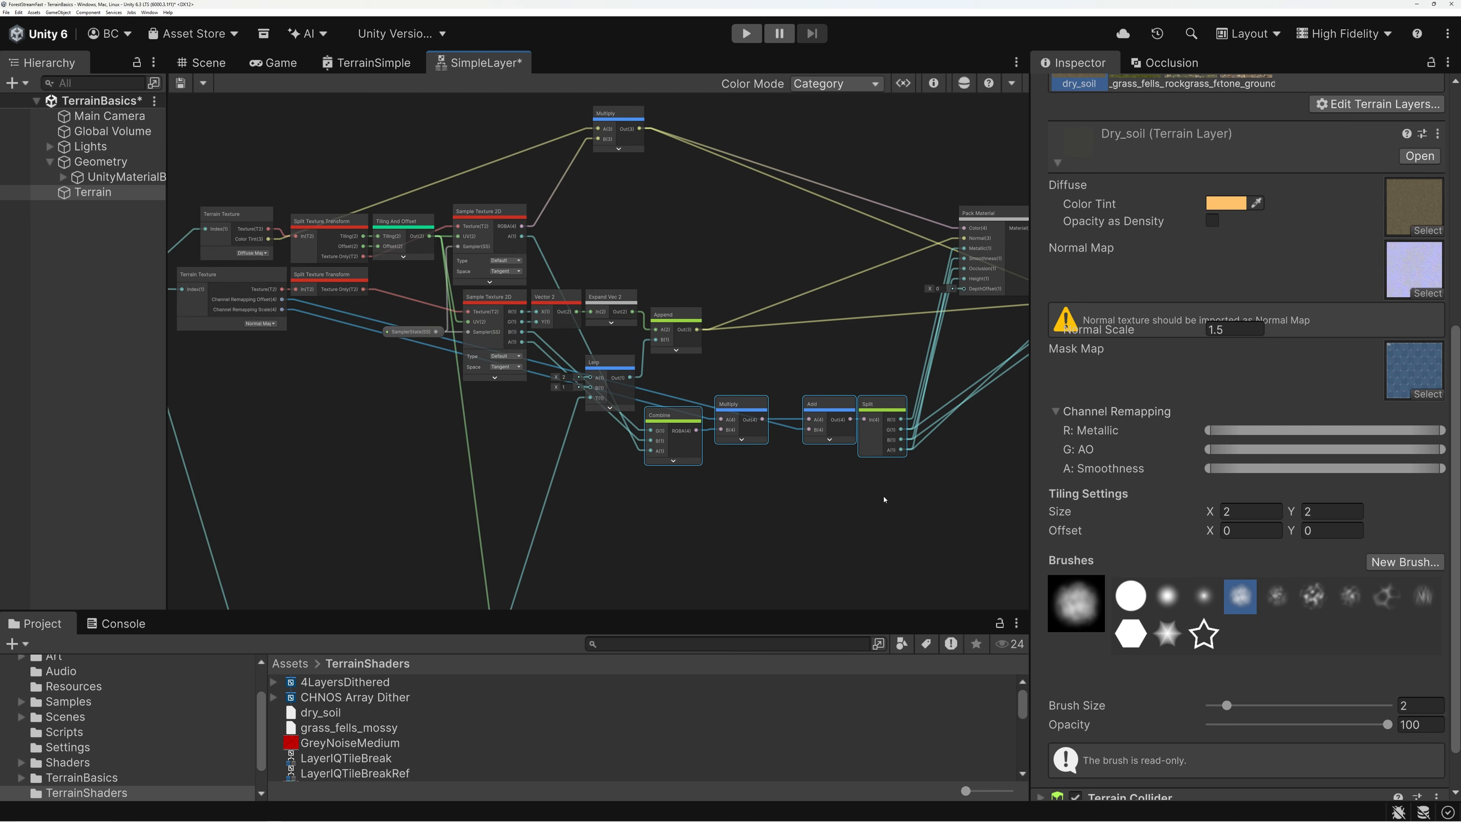
pyautogui.moveTo(836, 379); pyautogui.dragTo(829, 421, button='middle')
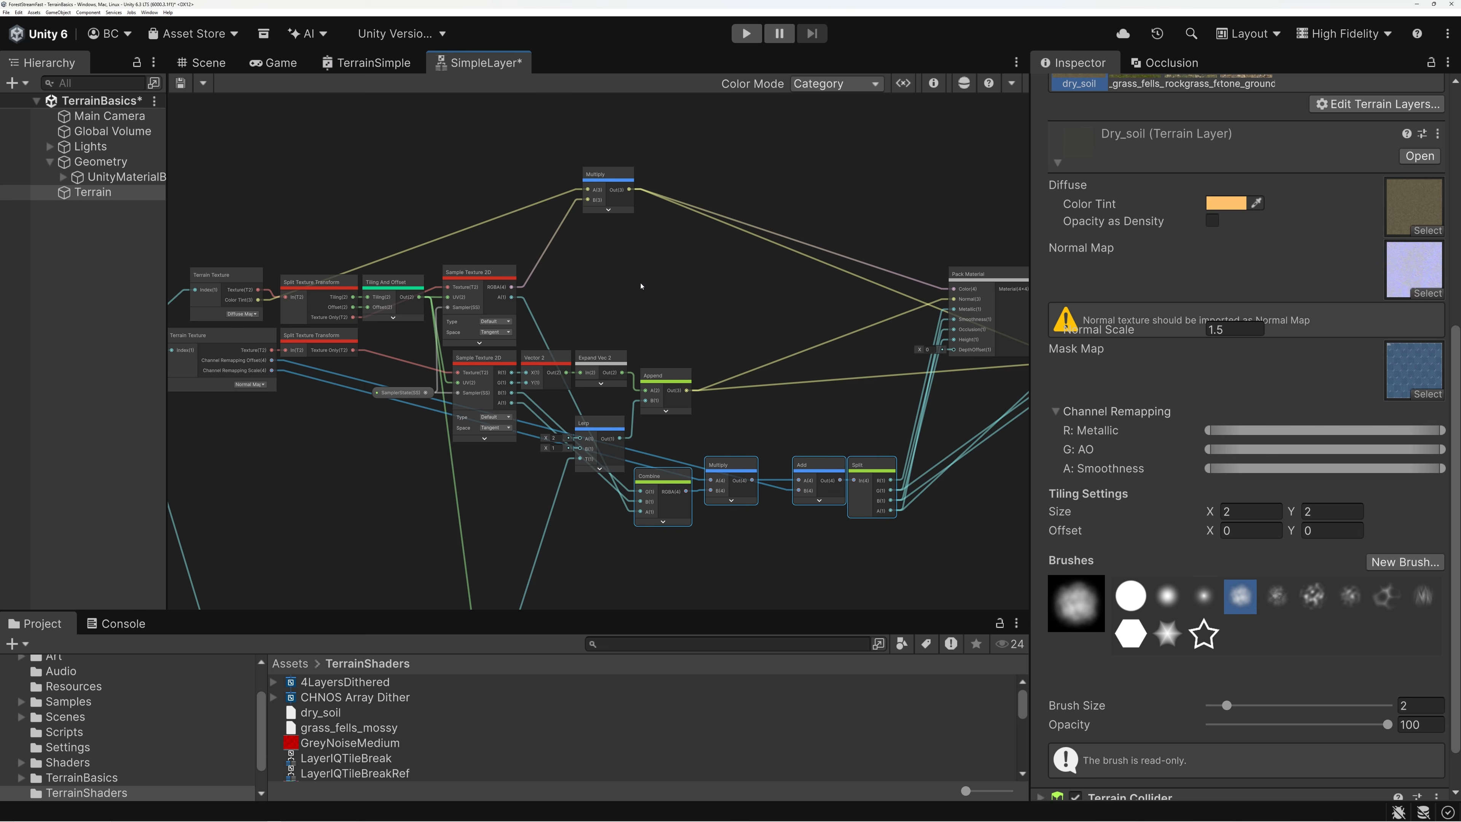
# Step: Select the Mask Map Terrain Texture node and compare its outputs with the Dry_soil terrain layer's settings
pyautogui.moveTo(628, 307); pyautogui.dragTo(802, 103, button='middle')
pyautogui.moveTo(685, 486); pyautogui.dragTo(711, 205, button='middle')
pyautogui.scroll(3, 533, 458)
pyautogui.scroll(3, 532, 458)
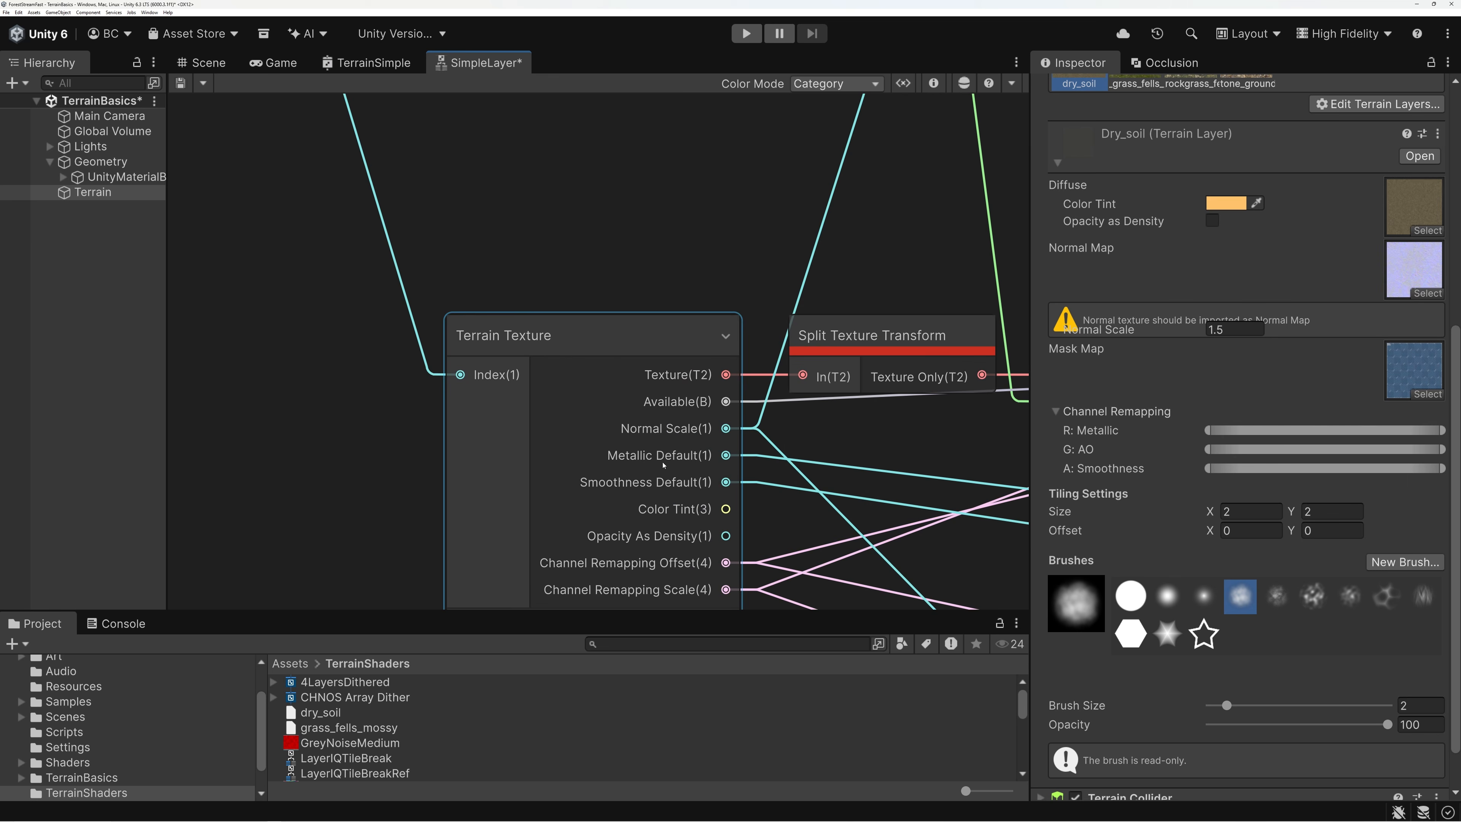
pyautogui.moveTo(662, 463); pyautogui.dragTo(680, 309, button='middle')
pyautogui.scroll(1, 684, 309)
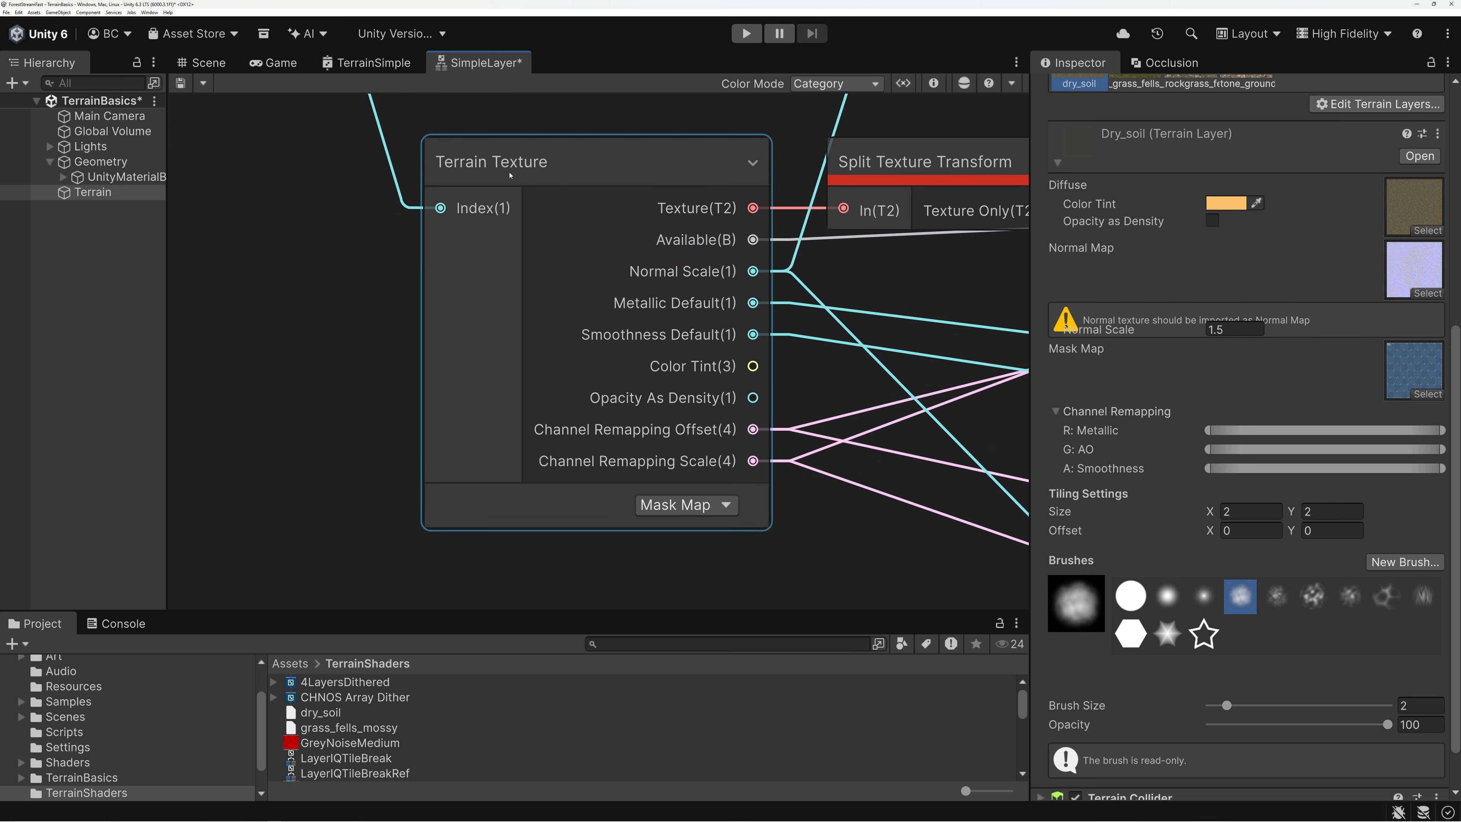
pyautogui.click(491, 189)
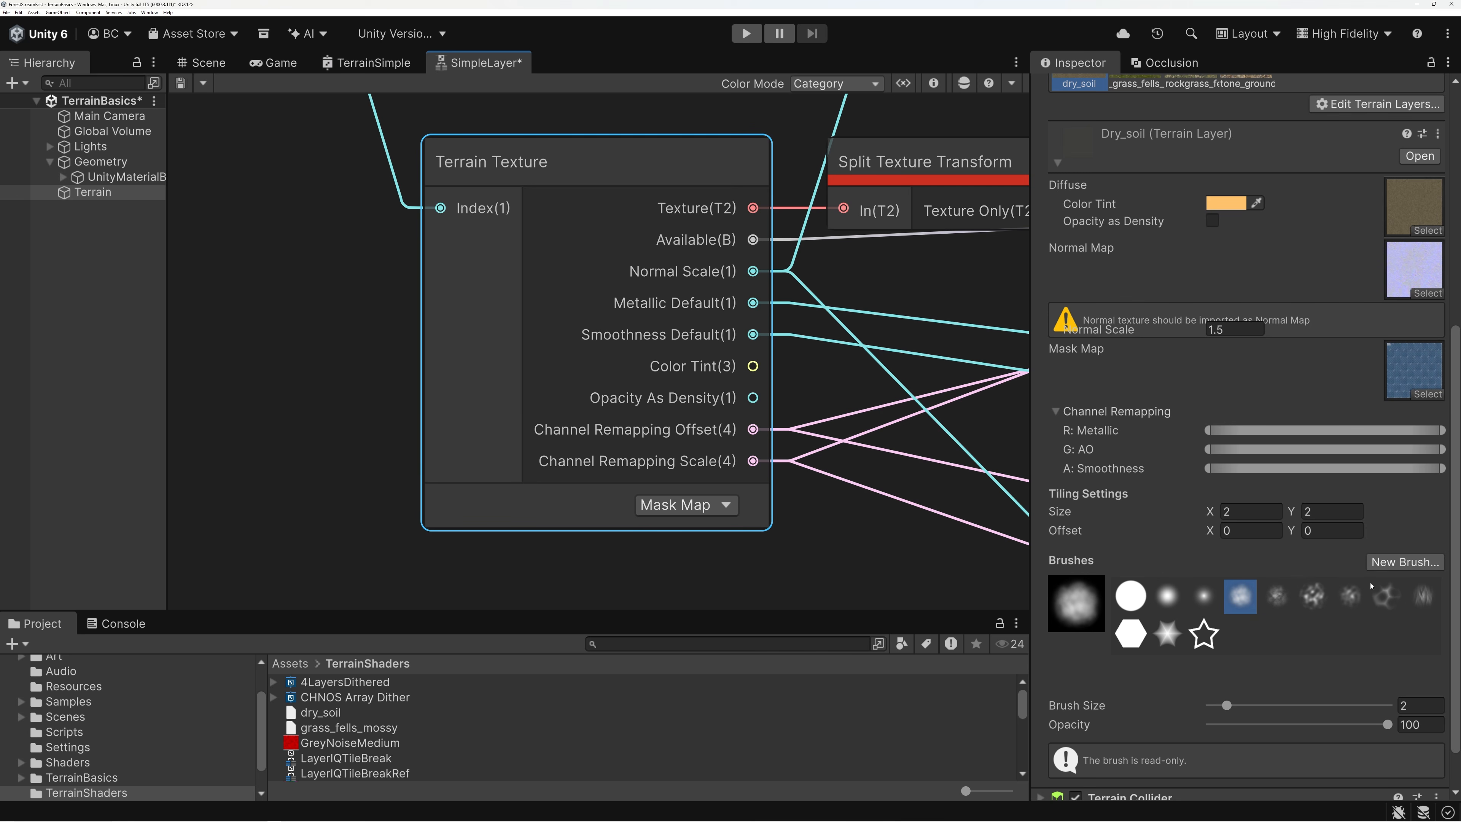
pyautogui.scroll(4, 1160, 352)
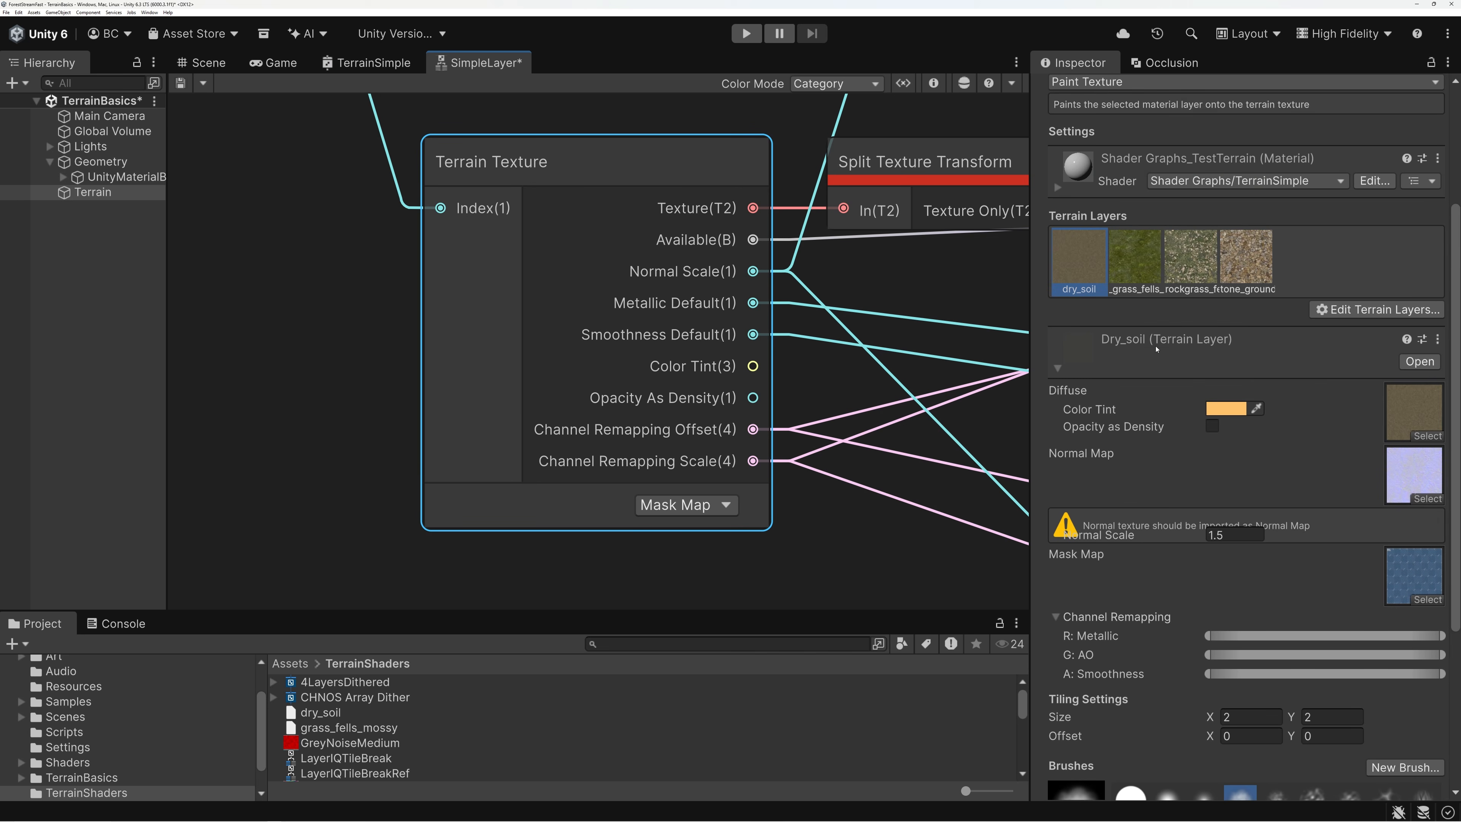